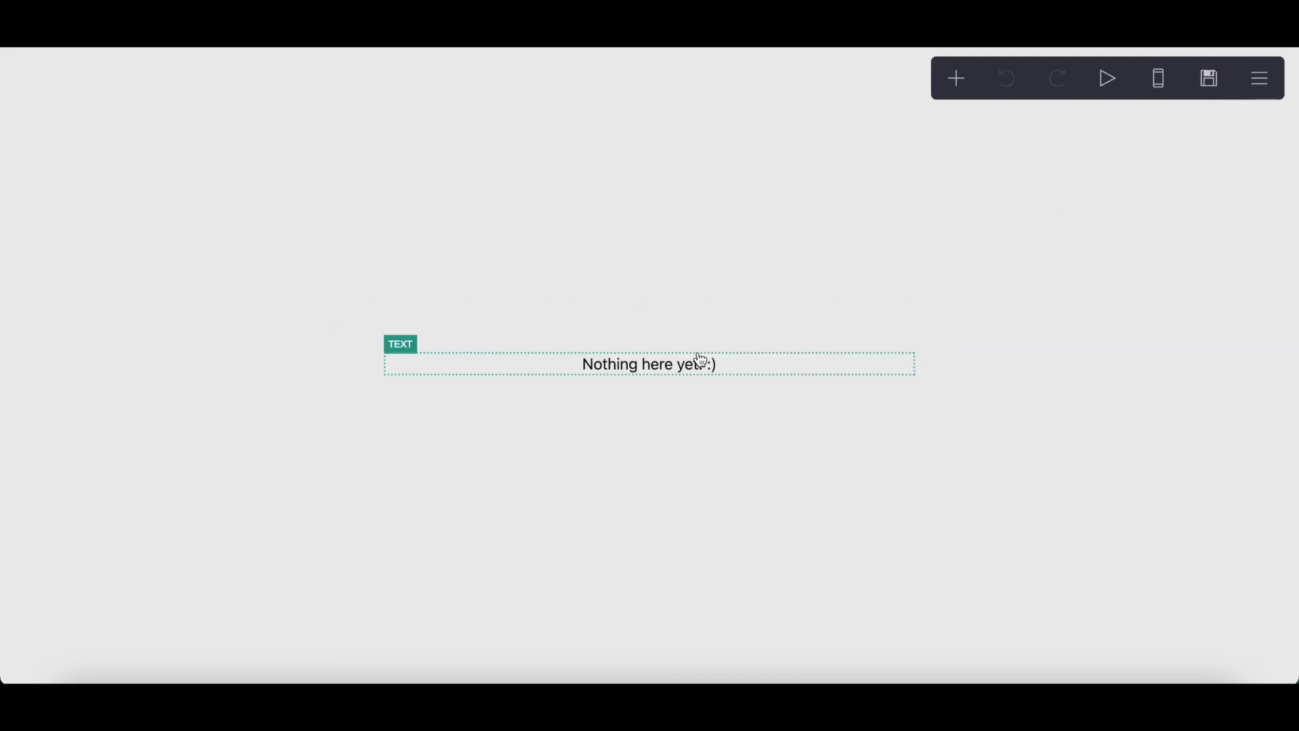
# Step: Delete the placeholder text element "Nothing here yet :)" from the page
pyautogui.click(700, 362)
pyautogui.click(84, 639)
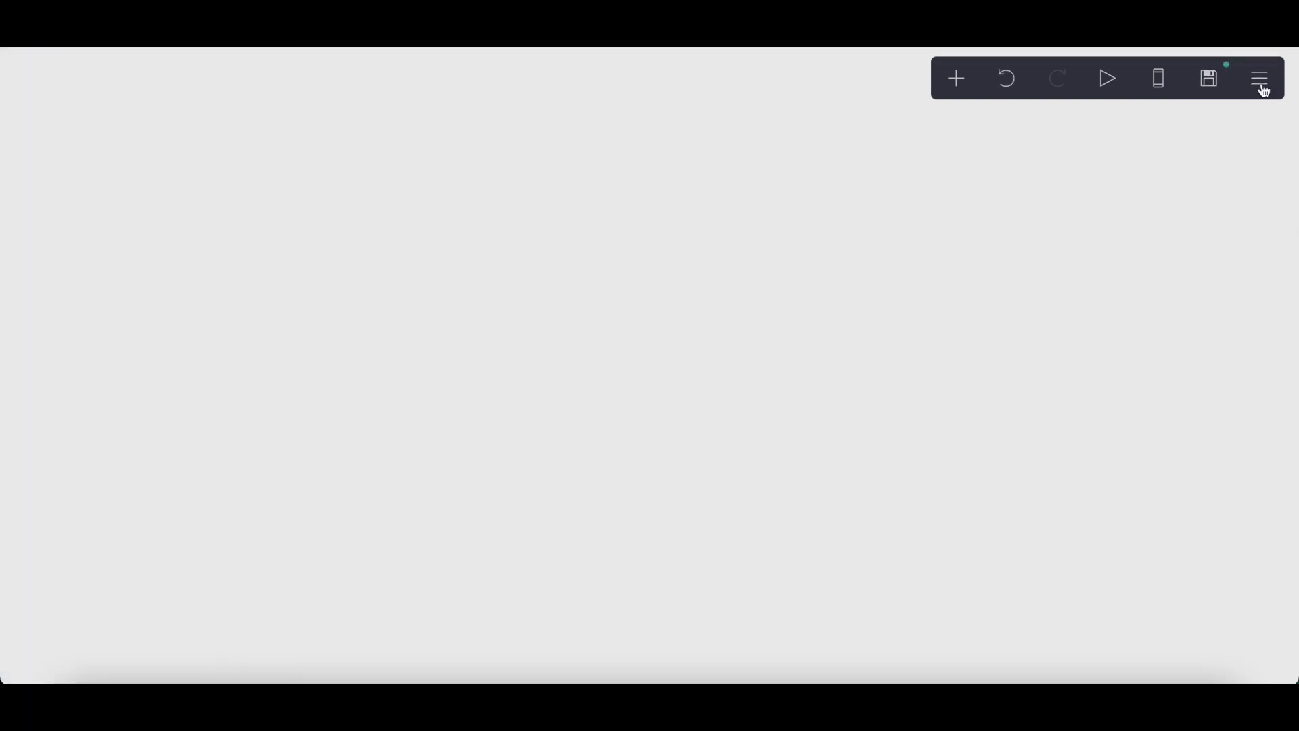
# Step: Set the page's On Load and On Section Change animations to Zoom In
pyautogui.click(1262, 88)
pyautogui.click(1154, 327)
pyautogui.click(81, 68)
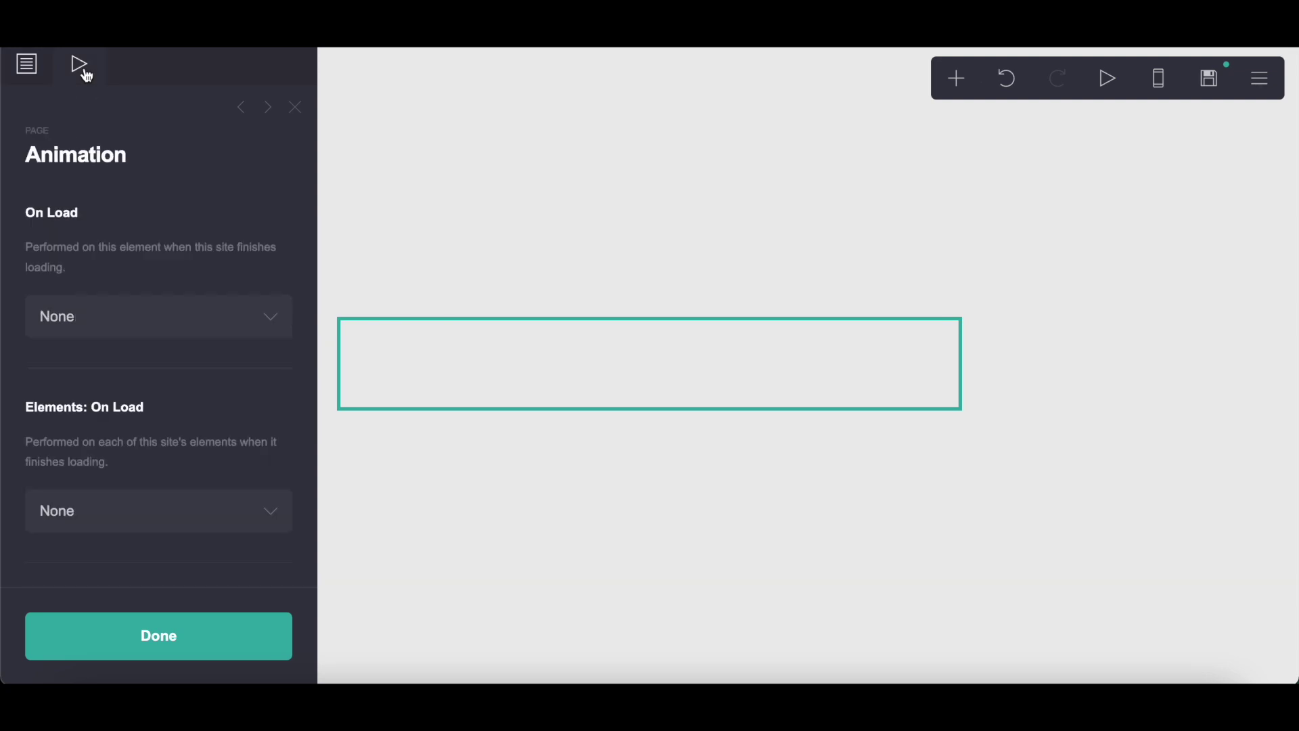
pyautogui.click(79, 322)
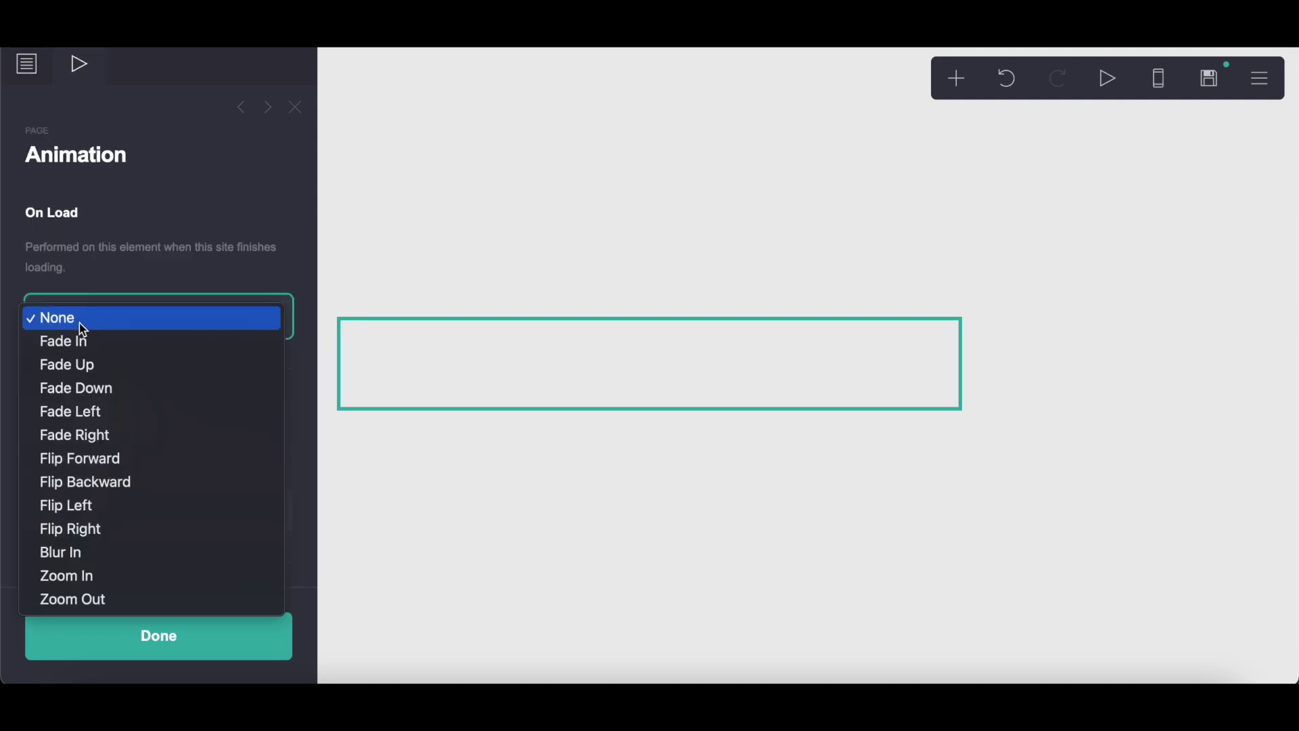
pyautogui.click(95, 579)
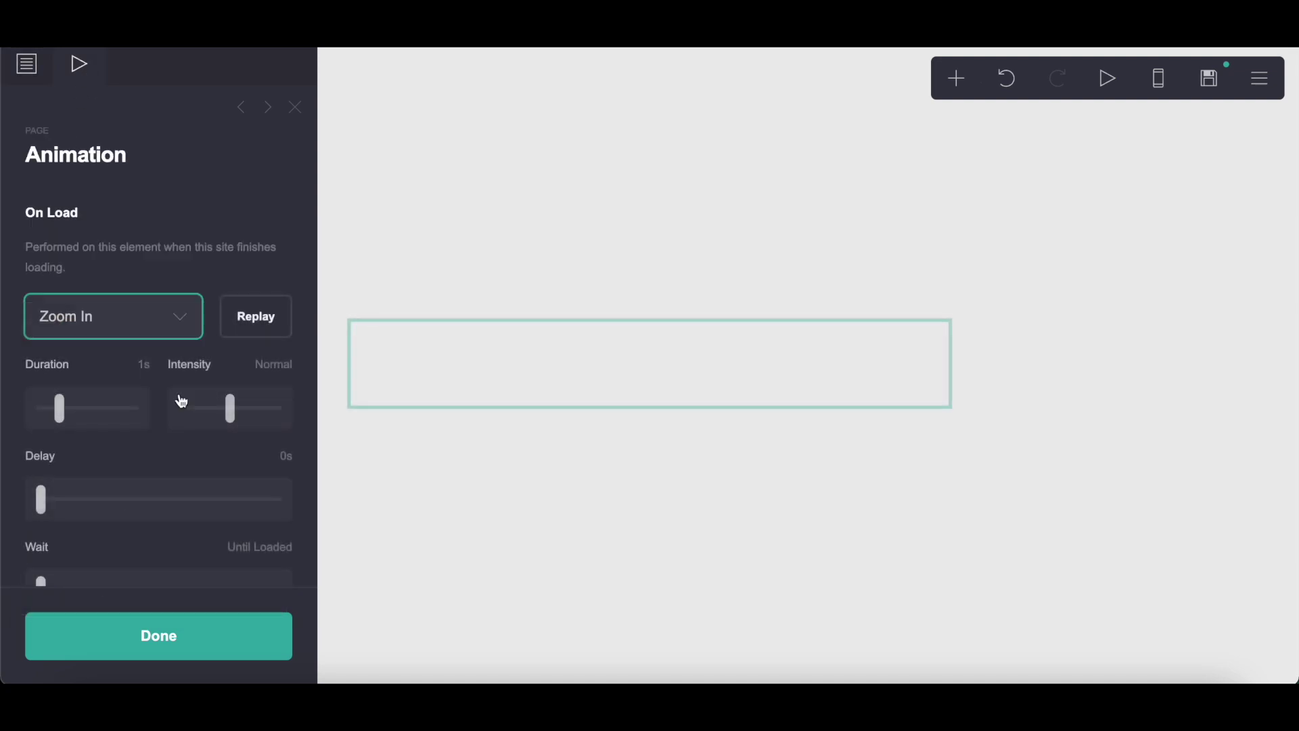
pyautogui.scroll(-10, 177, 396)
pyautogui.click(173, 365)
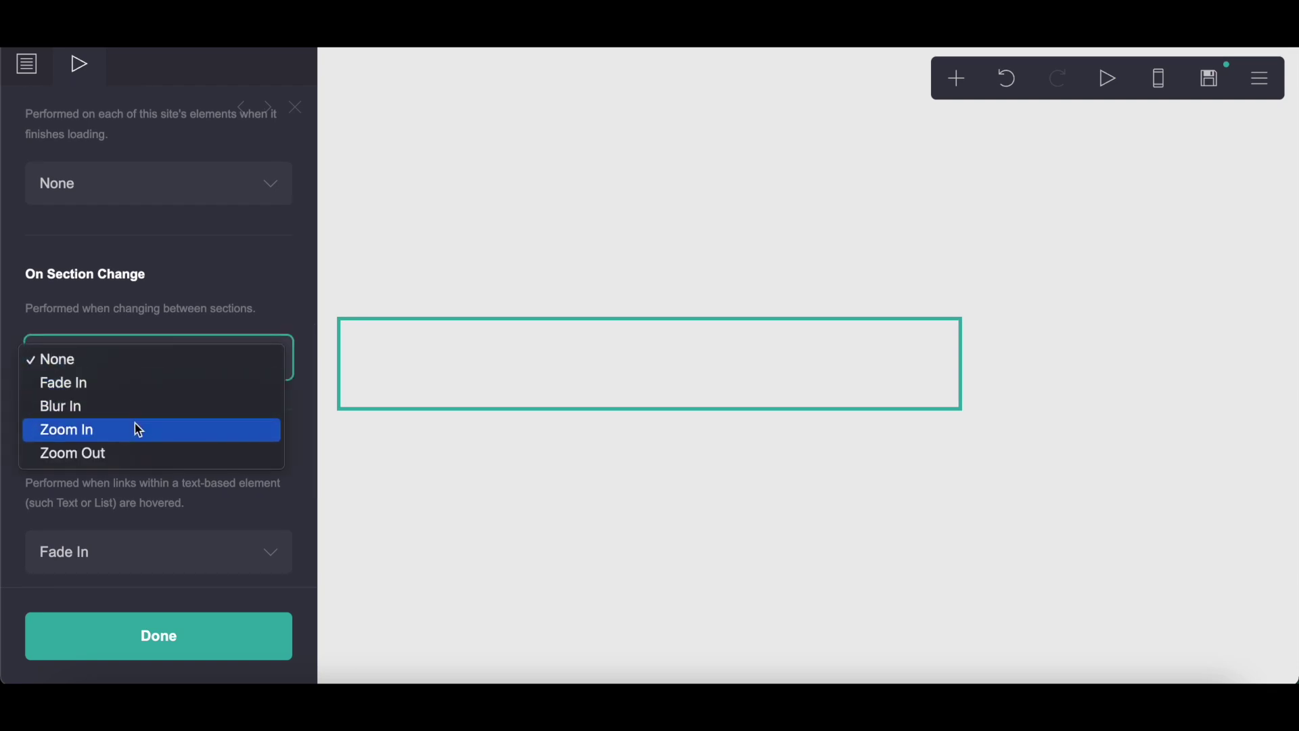
pyautogui.click(133, 429)
# Step: Set the page's element spacing to 0
pyautogui.click(38, 69)
pyautogui.click(280, 346)
pyautogui.write('0')
pyautogui.press('Return')
pyautogui.scroll(3, 280, 360)
pyautogui.scroll(1, 277, 352)
# Step: Set the base size of all page elements to 15 and the page width to 35
pyautogui.click(284, 295)
pyautogui.press('BackSpace')
pyautogui.press('Return')
pyautogui.scroll(3, 170, 339)
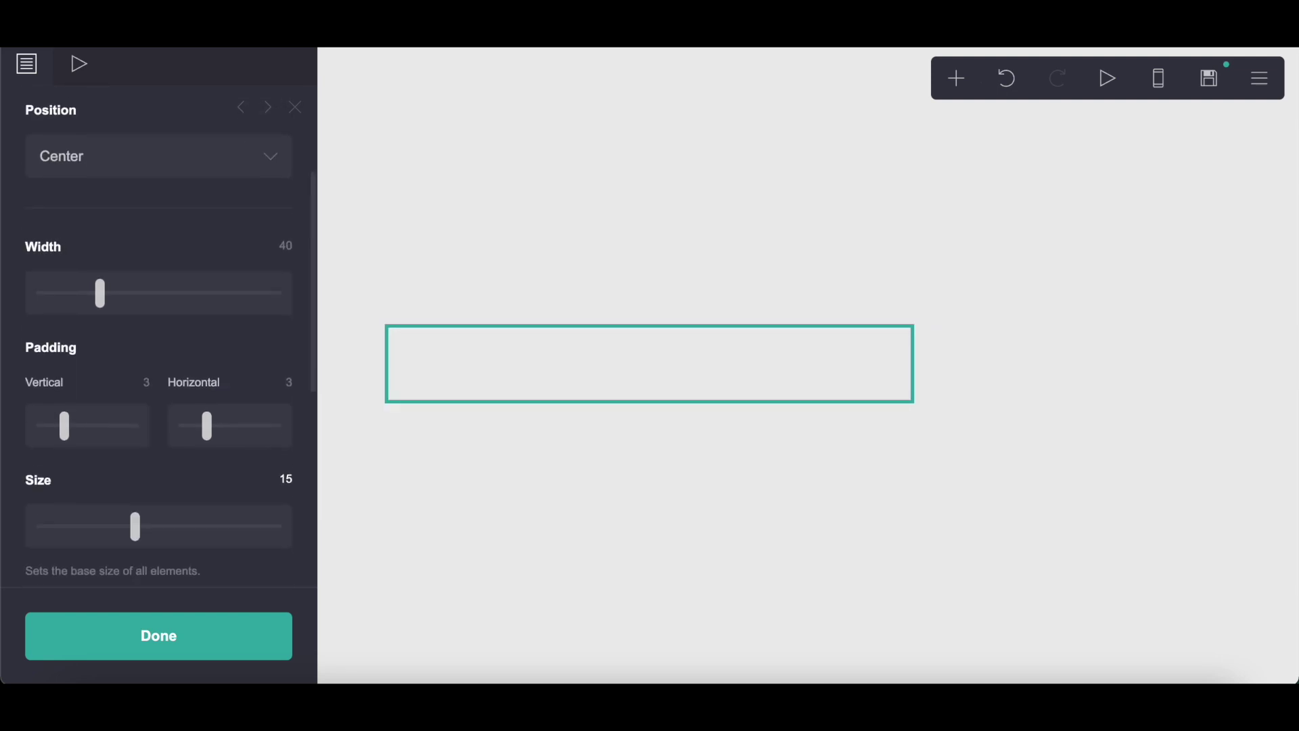
pyautogui.click(274, 286)
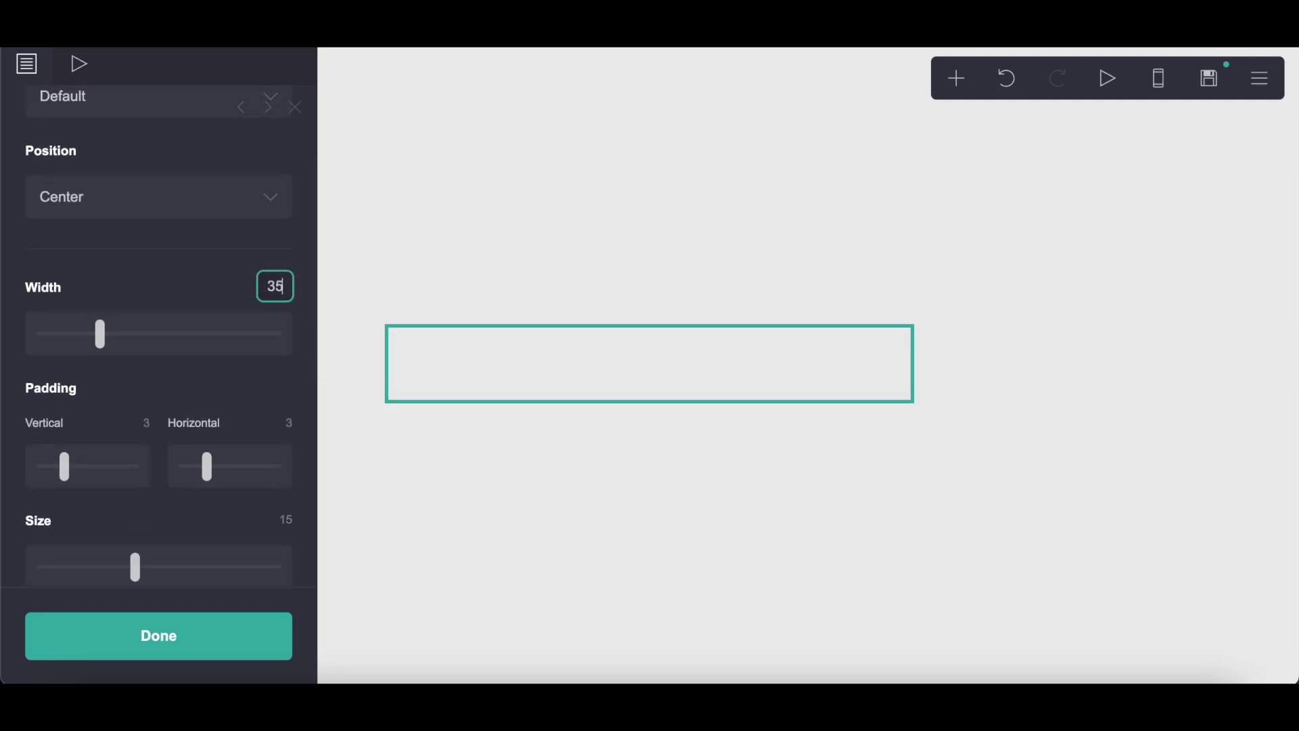
pyautogui.press('Return')
pyautogui.scroll(3, 169, 338)
# Step: Add a section break control to the page and name it home
pyautogui.click(954, 86)
pyautogui.click(899, 492)
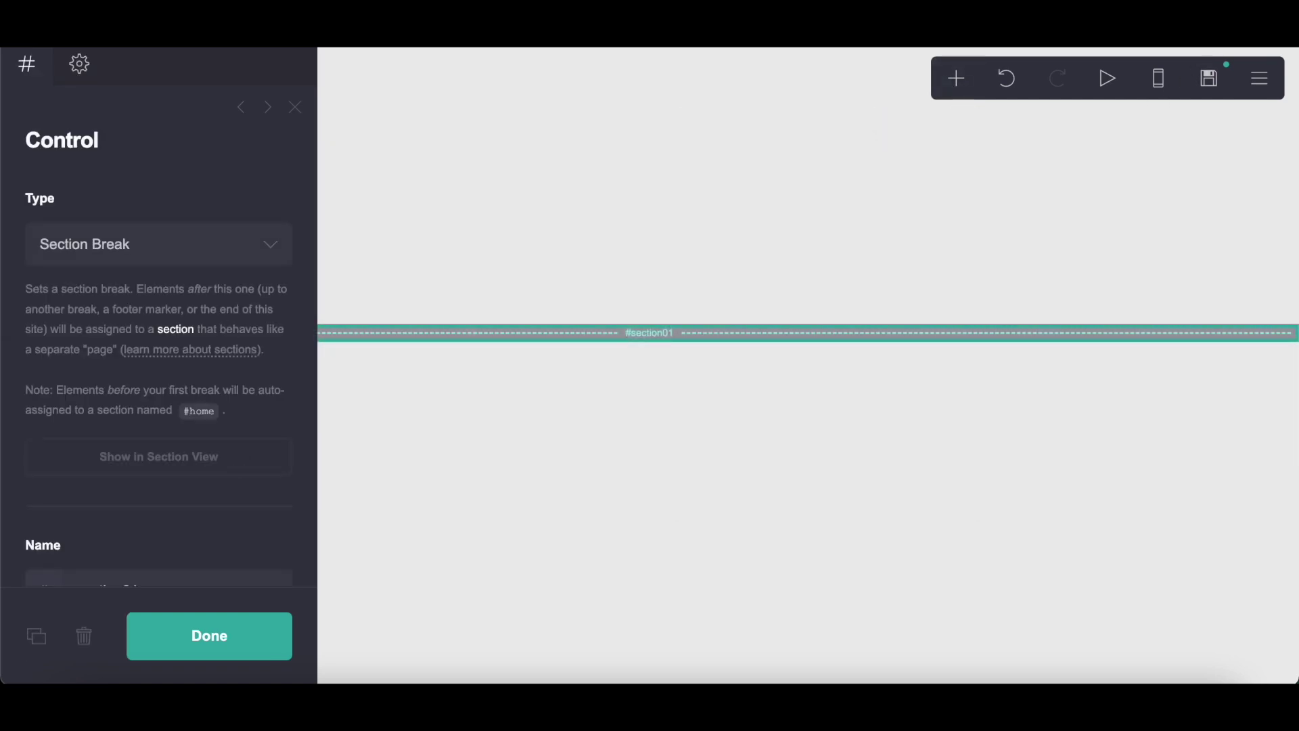
pyautogui.click(242, 456)
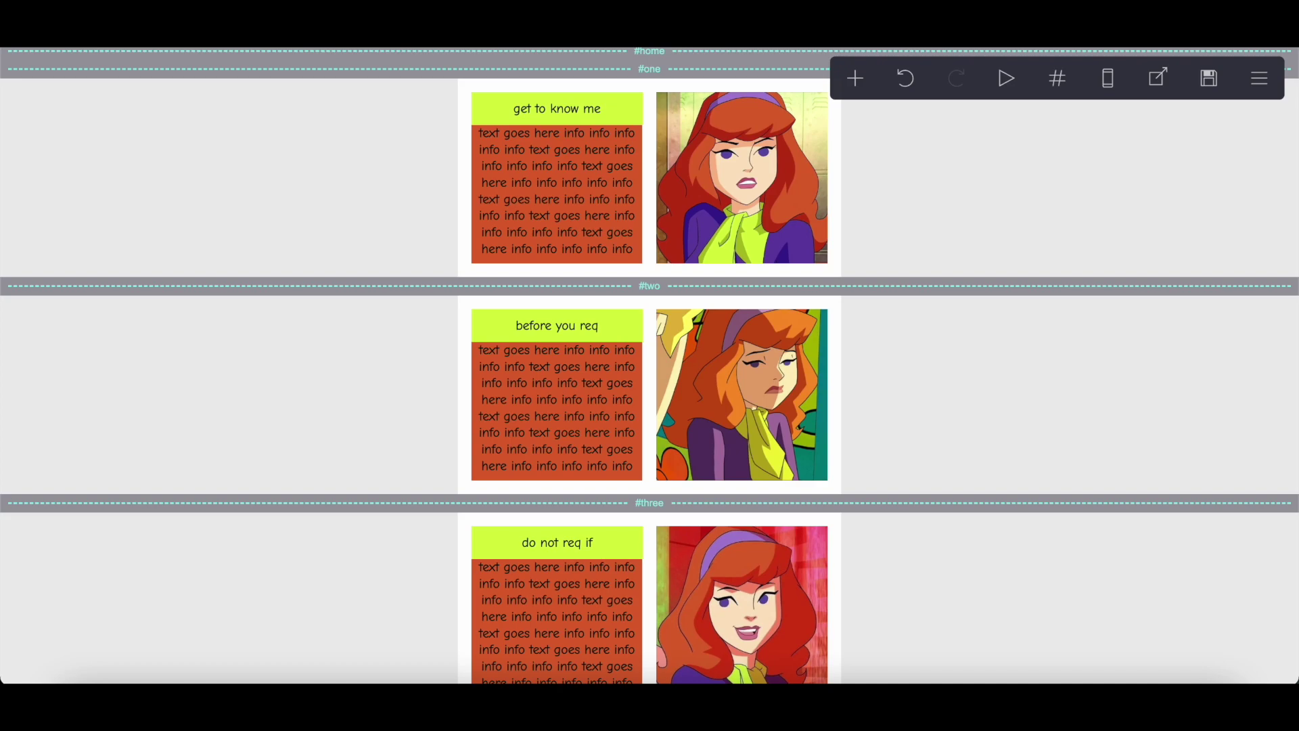
pyautogui.click(138, 461)
pyautogui.scroll(-1, 132, 461)
pyautogui.moveTo(72, 427); pyautogui.dragTo(222, 431)
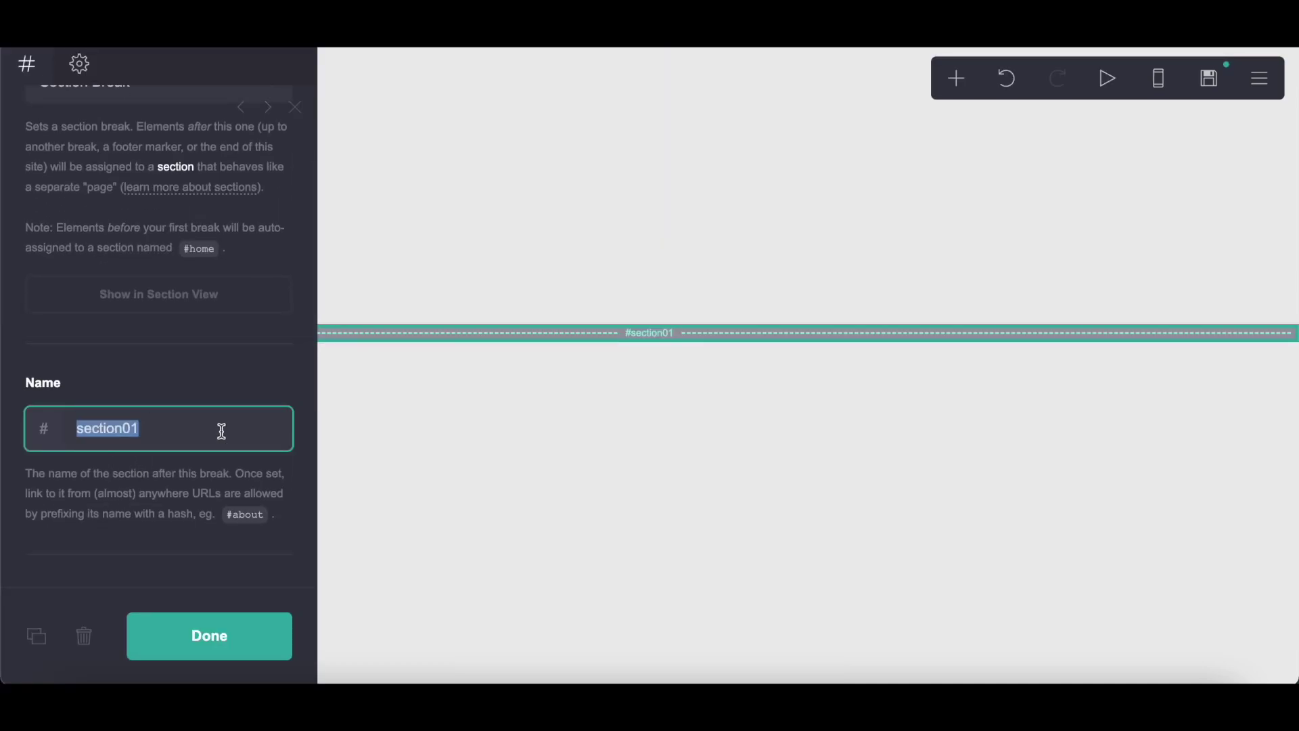
pyautogui.write('home')
# Step: Duplicate the home section break three times, naming the copies one, two and three
pyautogui.click(39, 636)
pyautogui.write('one')
pyautogui.click(55, 633)
pyautogui.click(65, 429)
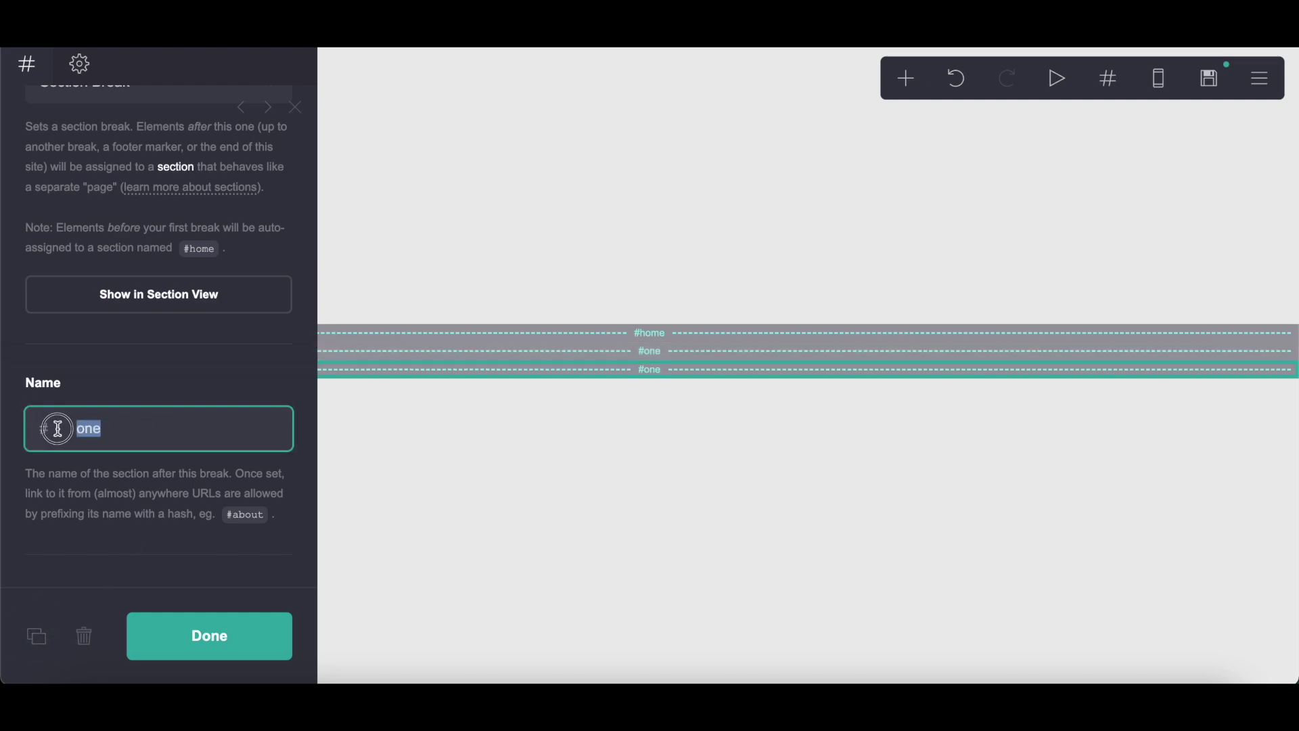
pyautogui.click(36, 633)
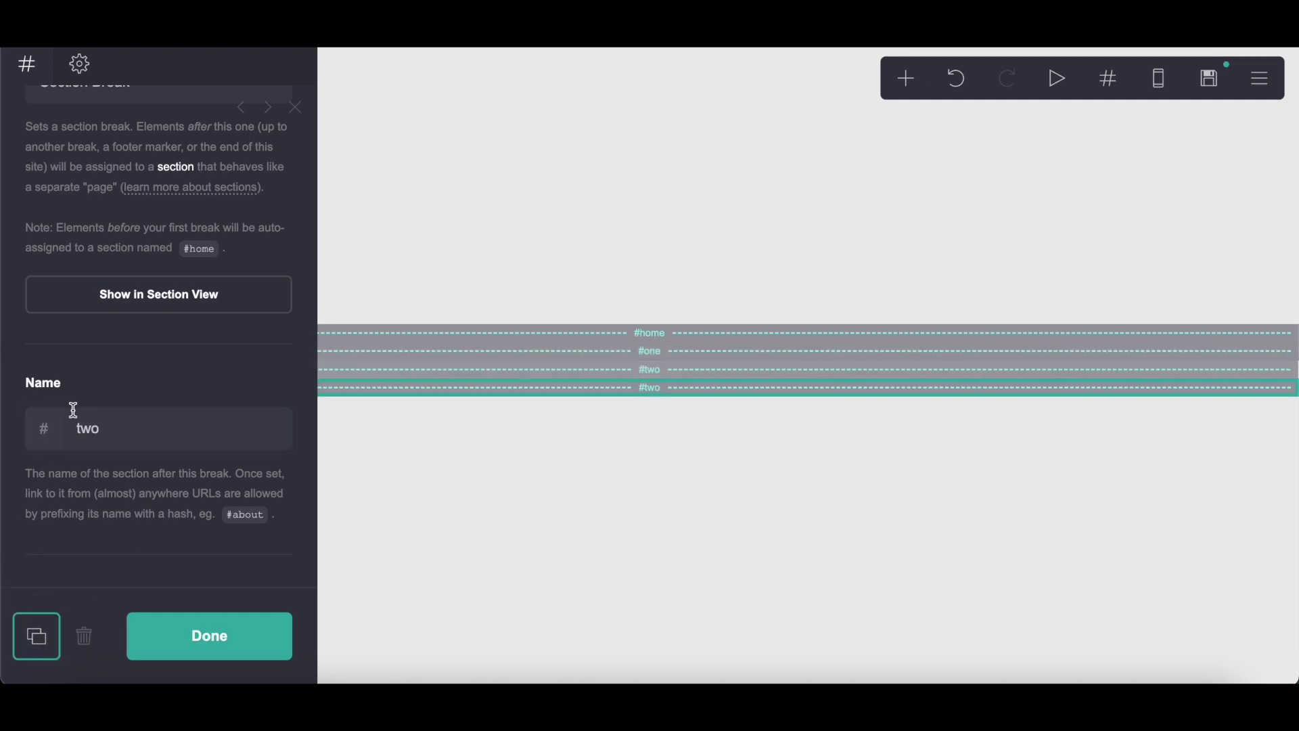
pyautogui.click(81, 428)
pyautogui.write('three')
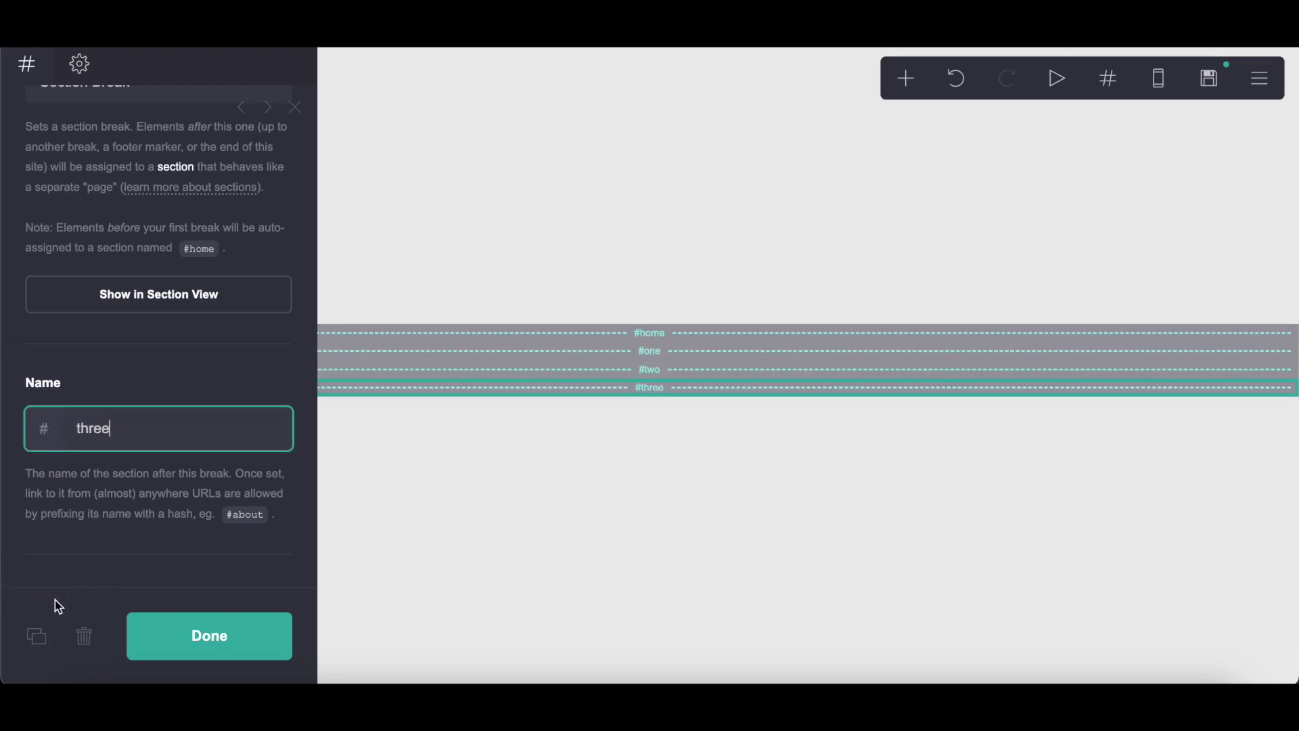
# Step: Duplicate the section break named three and change the copy's type to Footer Marker
pyautogui.click(36, 635)
pyautogui.click(130, 245)
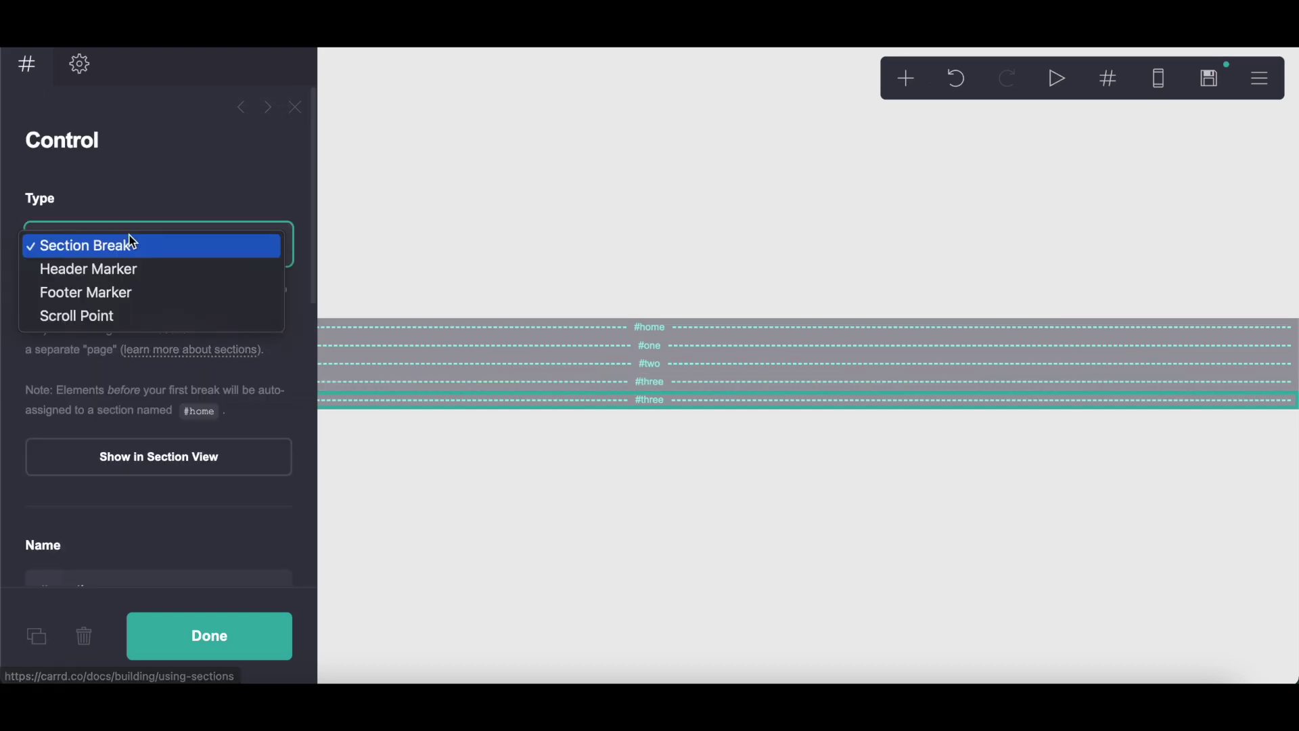
pyautogui.click(129, 294)
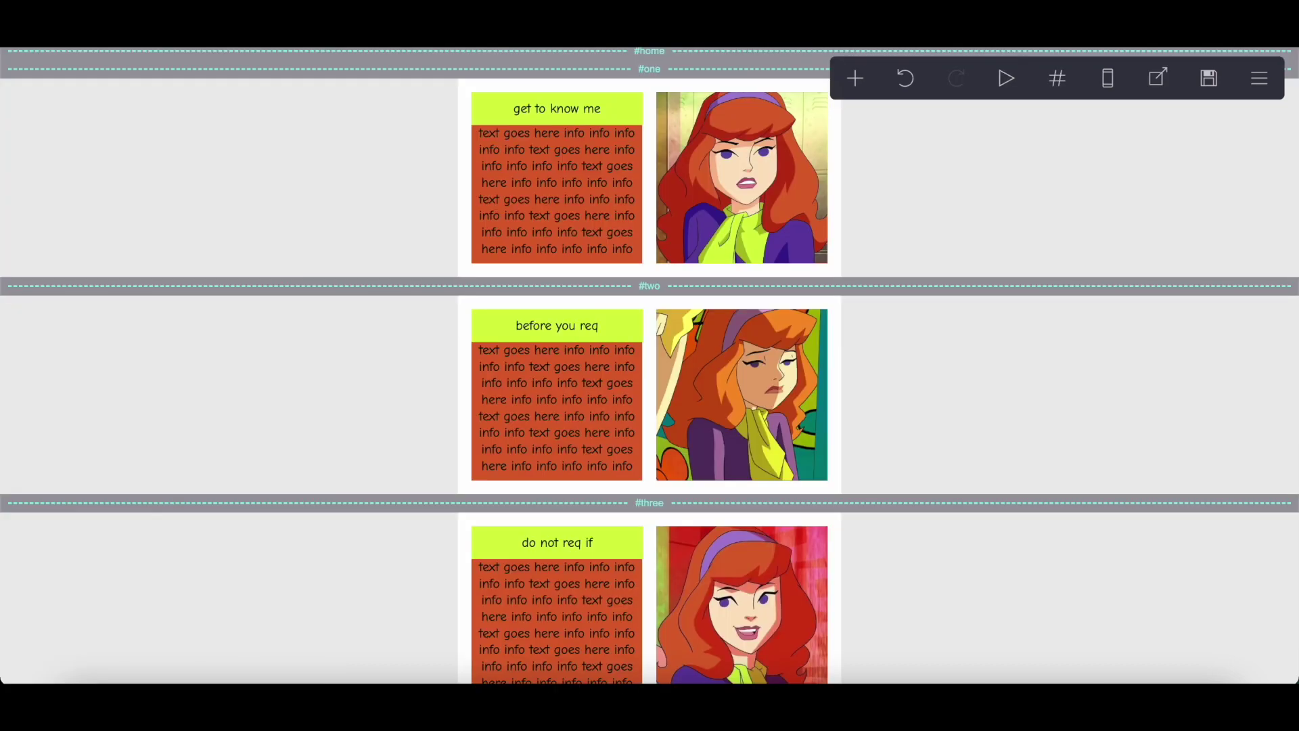
pyautogui.scroll(-7, 601, 210)
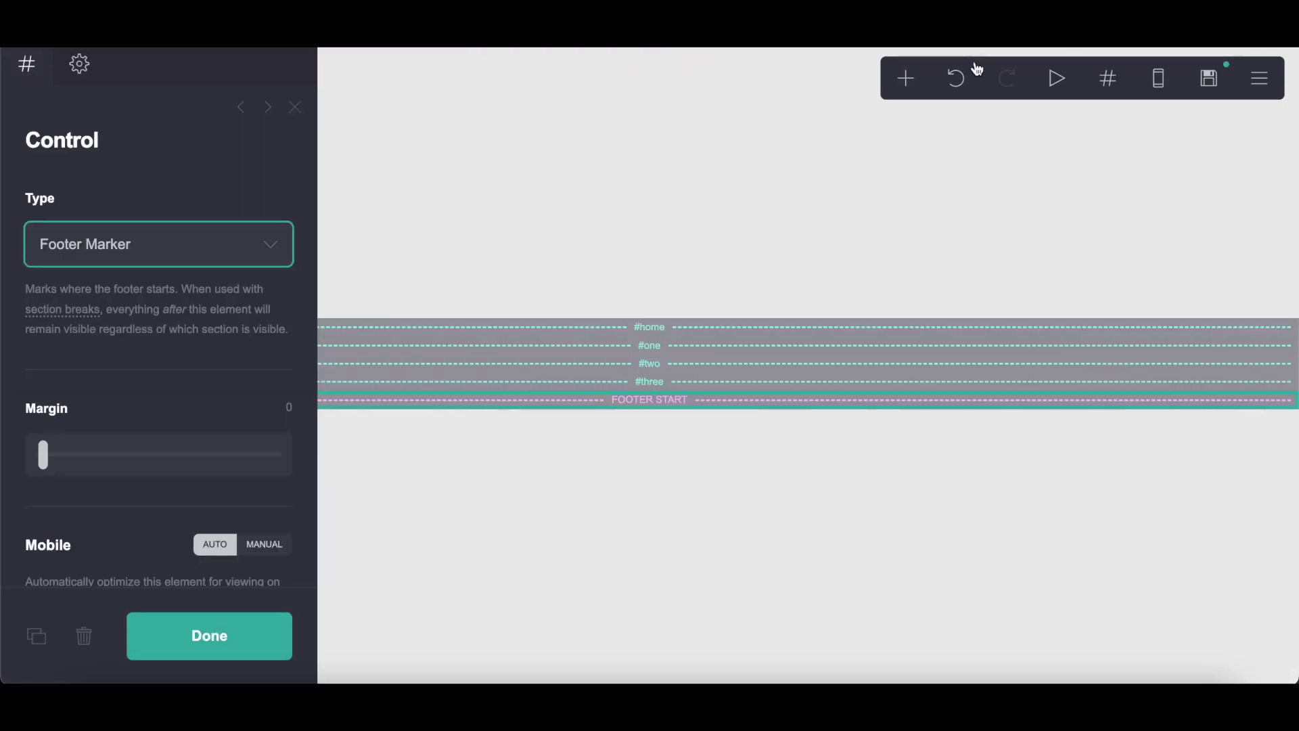
# Step: Add a container below the footer marker and set its vertical and horizontal padding to 0
pyautogui.click(906, 79)
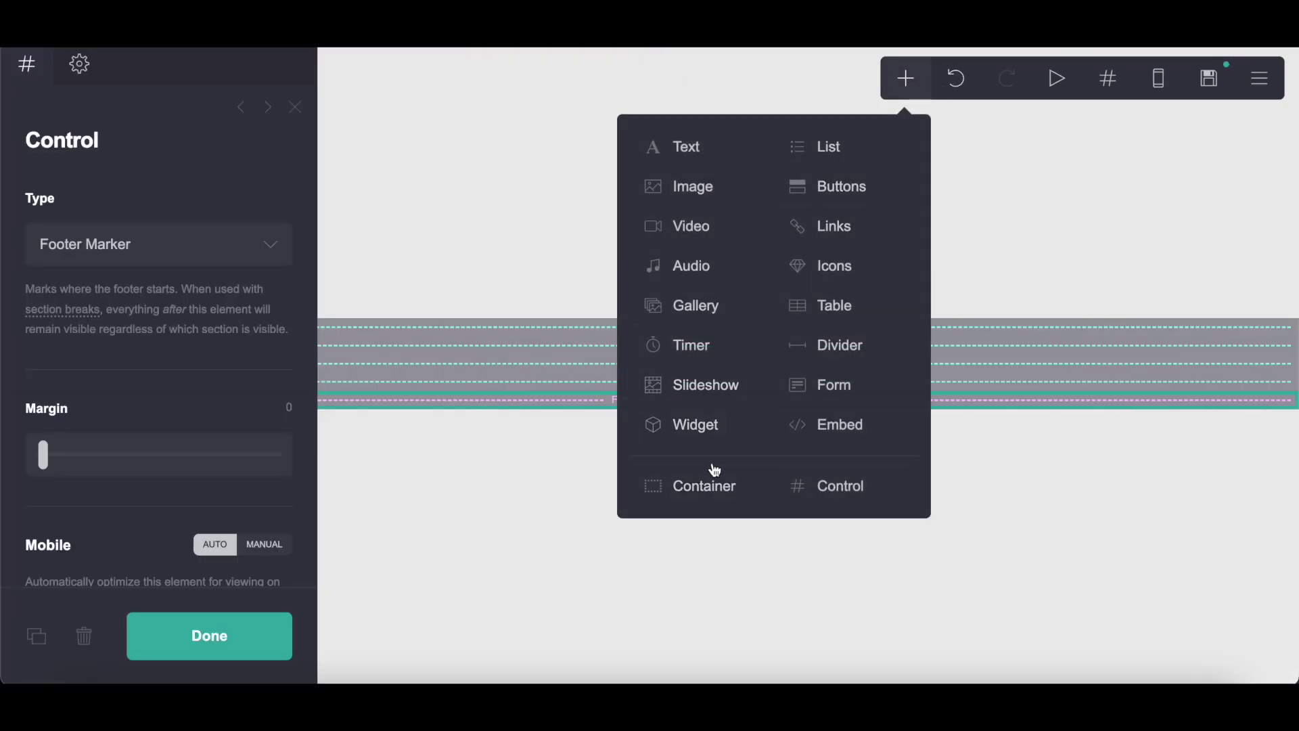
pyautogui.click(704, 496)
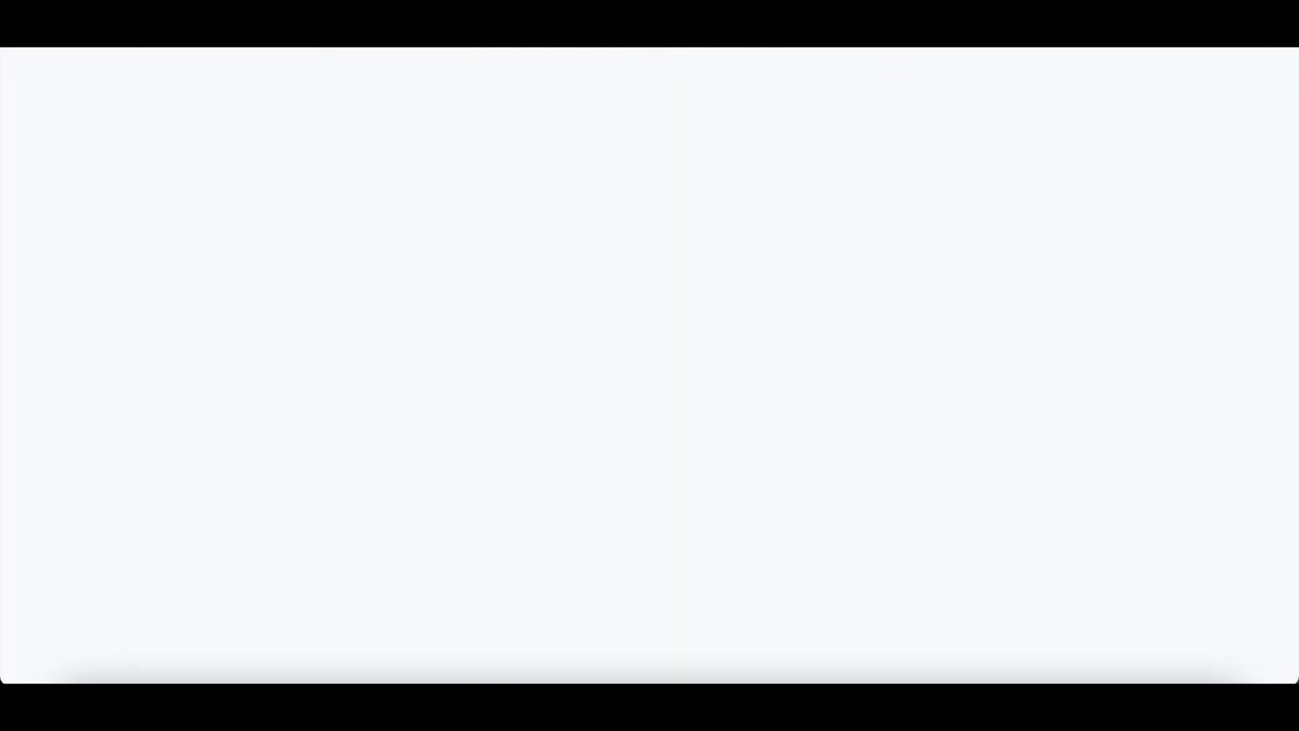
pyautogui.scroll(-1, 513, 315)
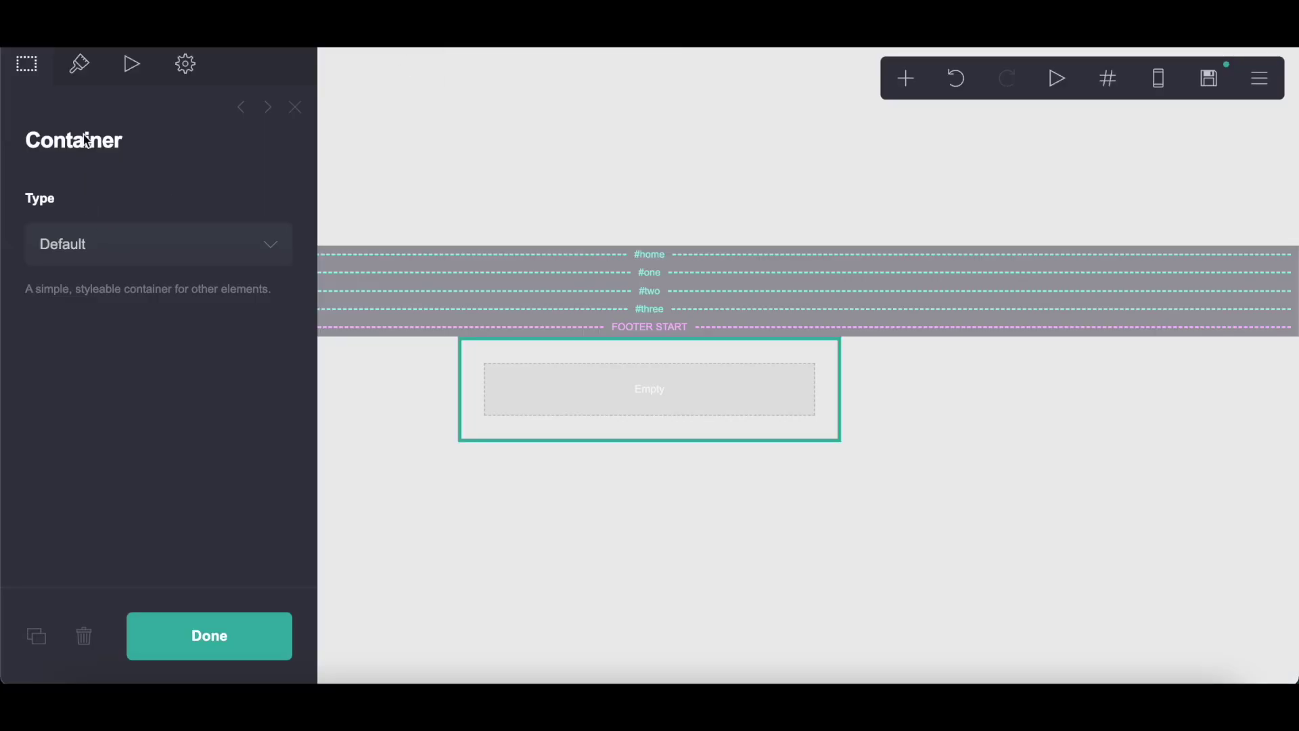
pyautogui.click(76, 73)
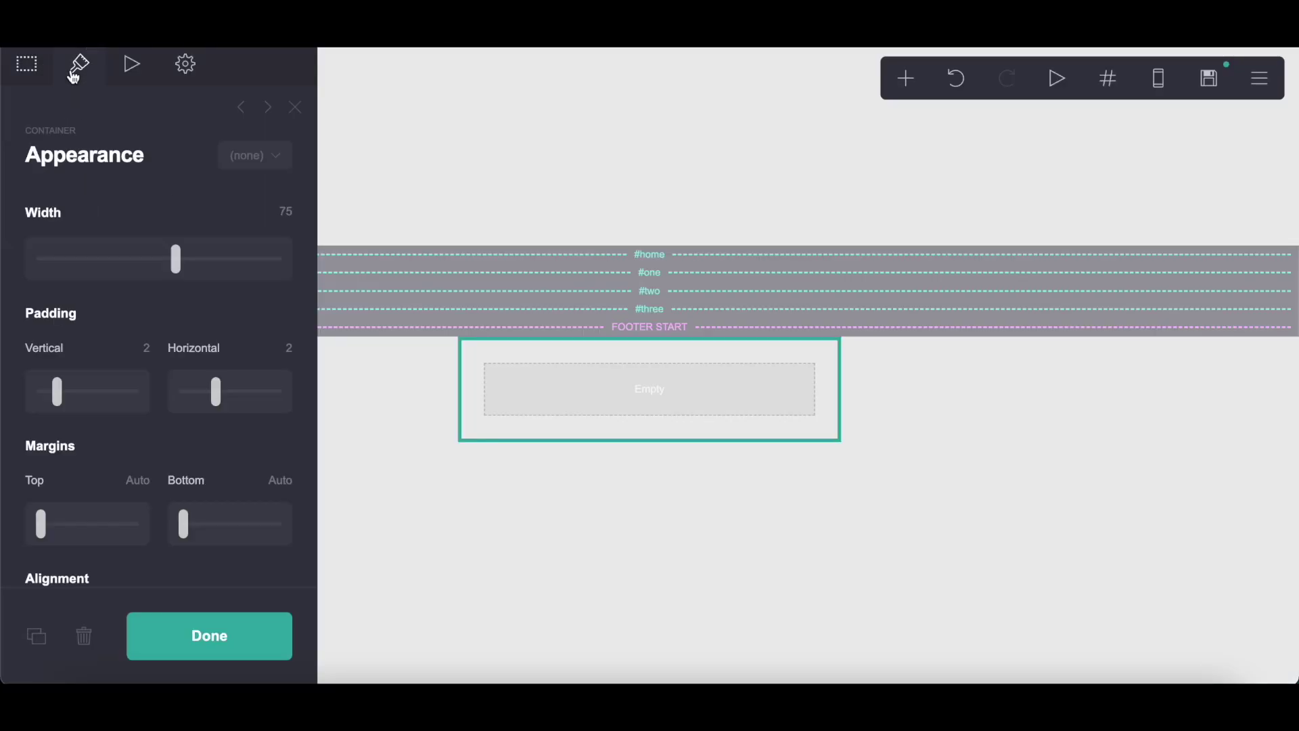
pyautogui.click(138, 343)
pyautogui.click(282, 349)
pyautogui.write('0')
# Step: Set the container's background type to Color
pyautogui.scroll(-8, 142, 308)
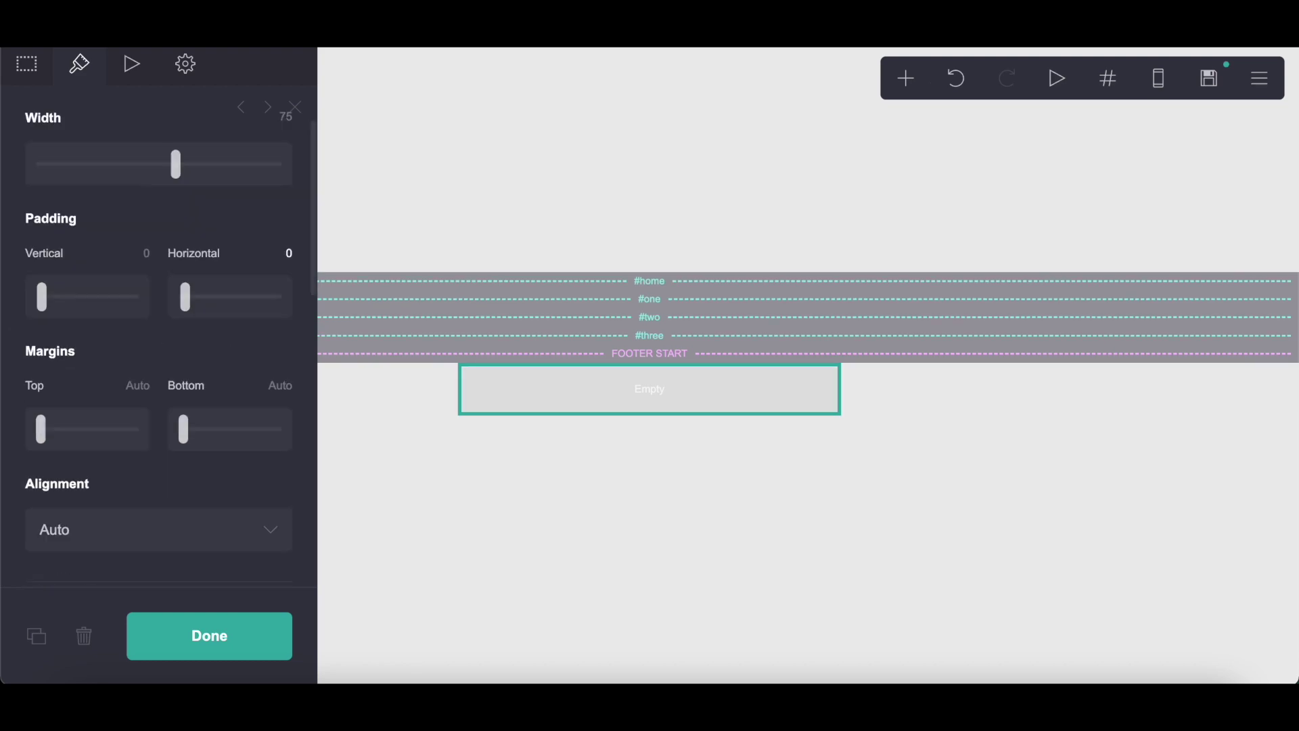
pyautogui.click(136, 228)
pyautogui.click(131, 252)
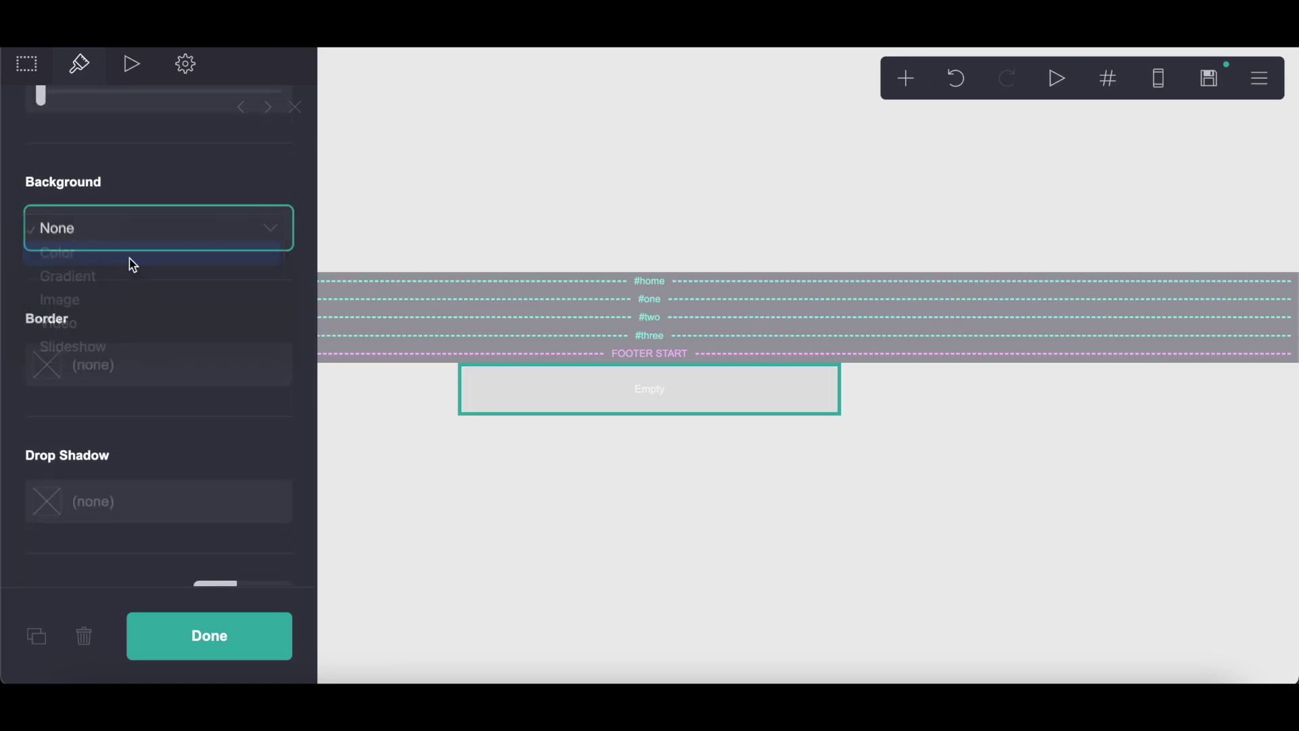
# Step: Give the container a #FFFFFF border with width 15 on its sides only, excluding top and bottom
pyautogui.scroll(-4, 165, 423)
pyautogui.click(154, 318)
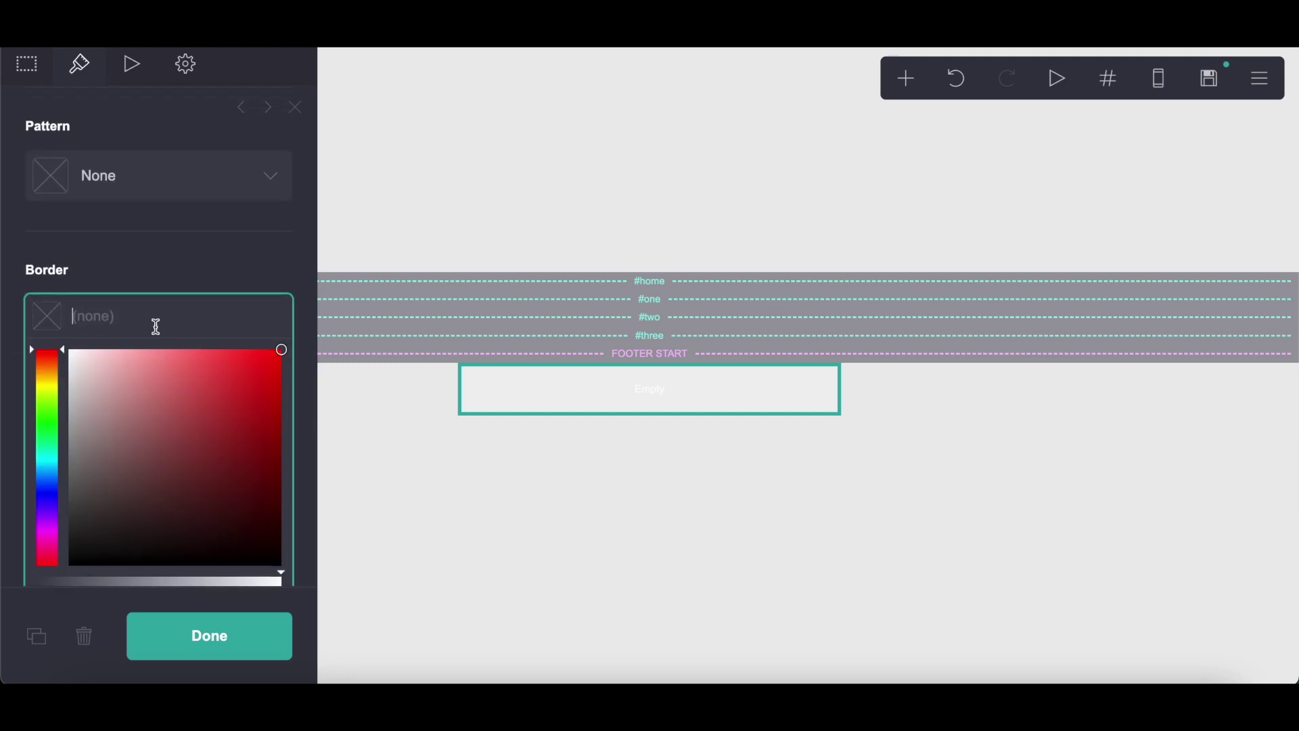
pyautogui.click(137, 267)
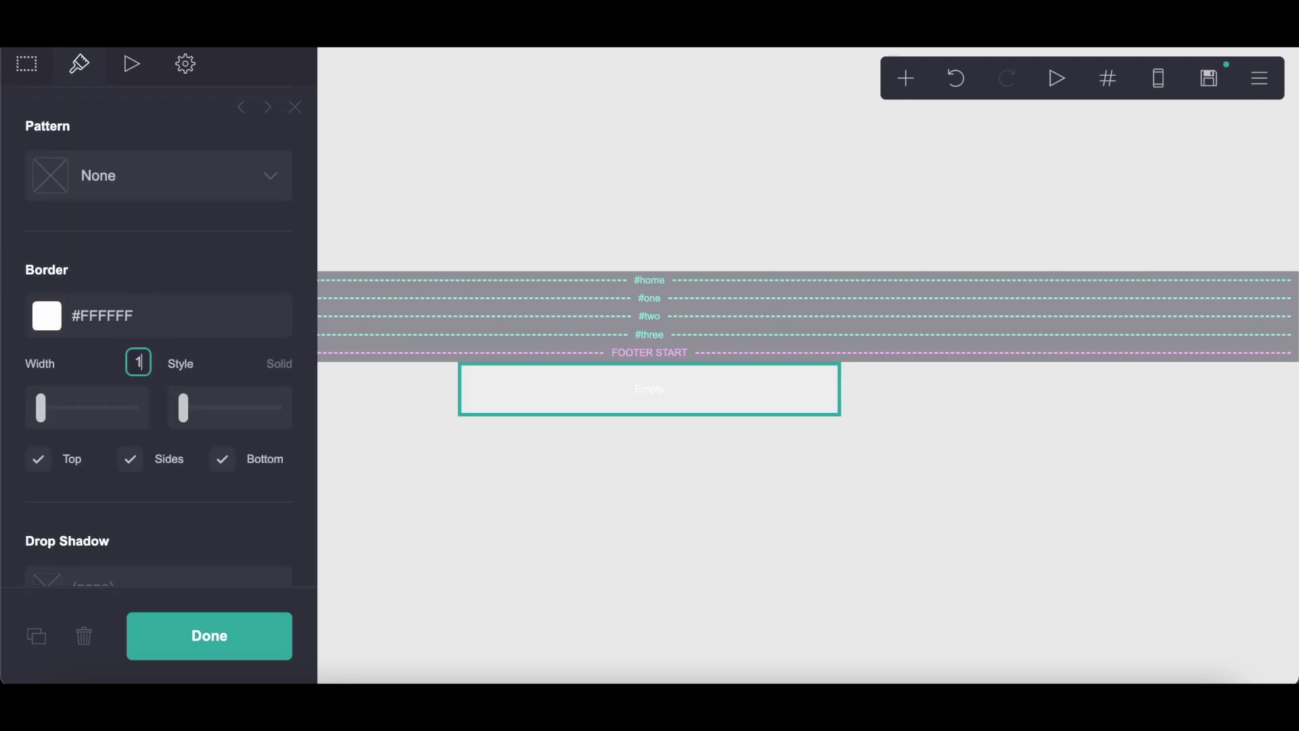
pyautogui.write('15')
pyautogui.press('Return')
pyautogui.click(37, 463)
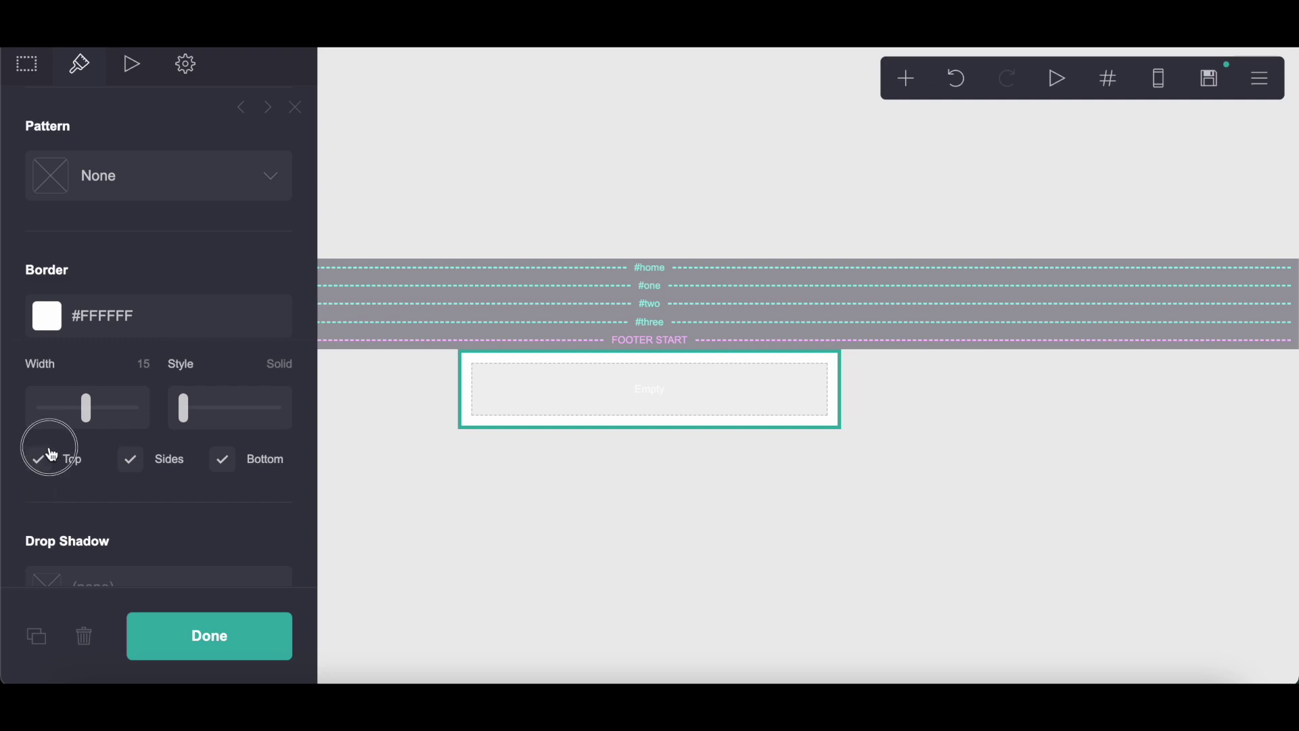
pyautogui.click(223, 462)
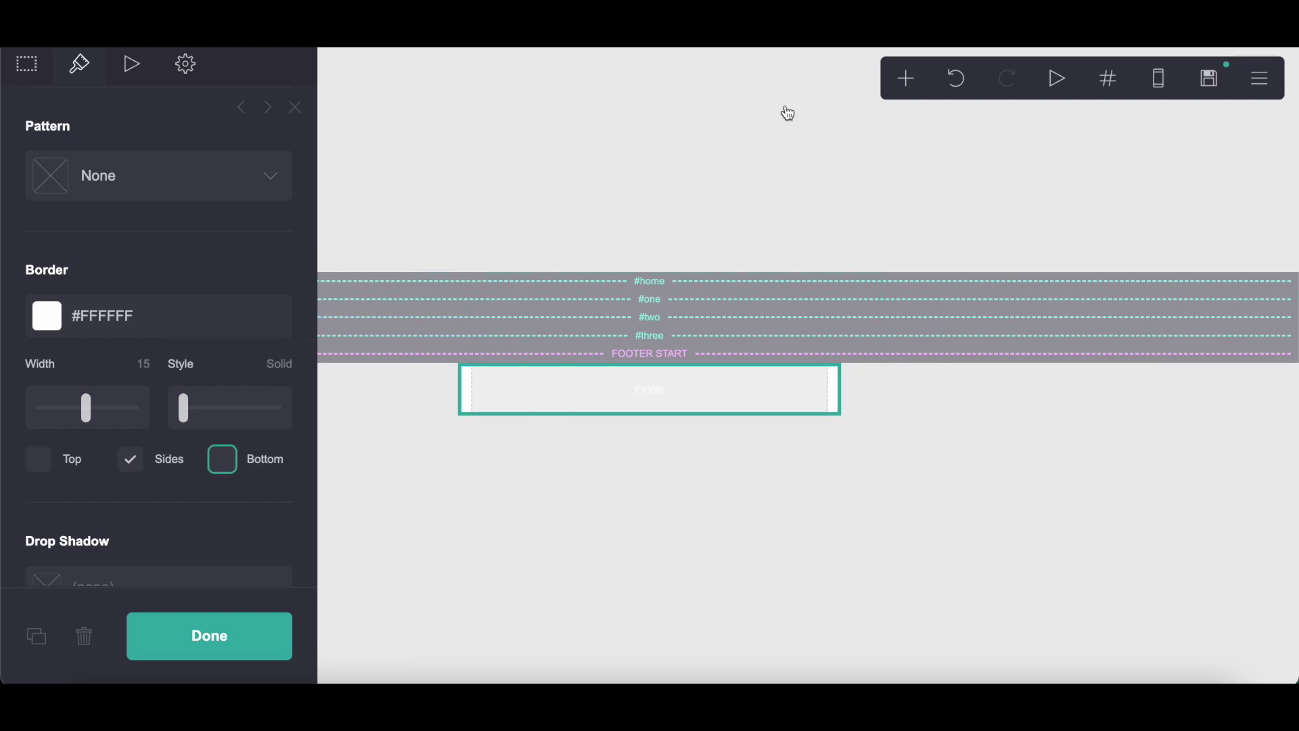
# Step: Add a gallery inside the container and upload the image c66f850310c1a79695539f77e07db8bc.jpeg from Downloads to it
pyautogui.click(918, 91)
pyautogui.click(688, 306)
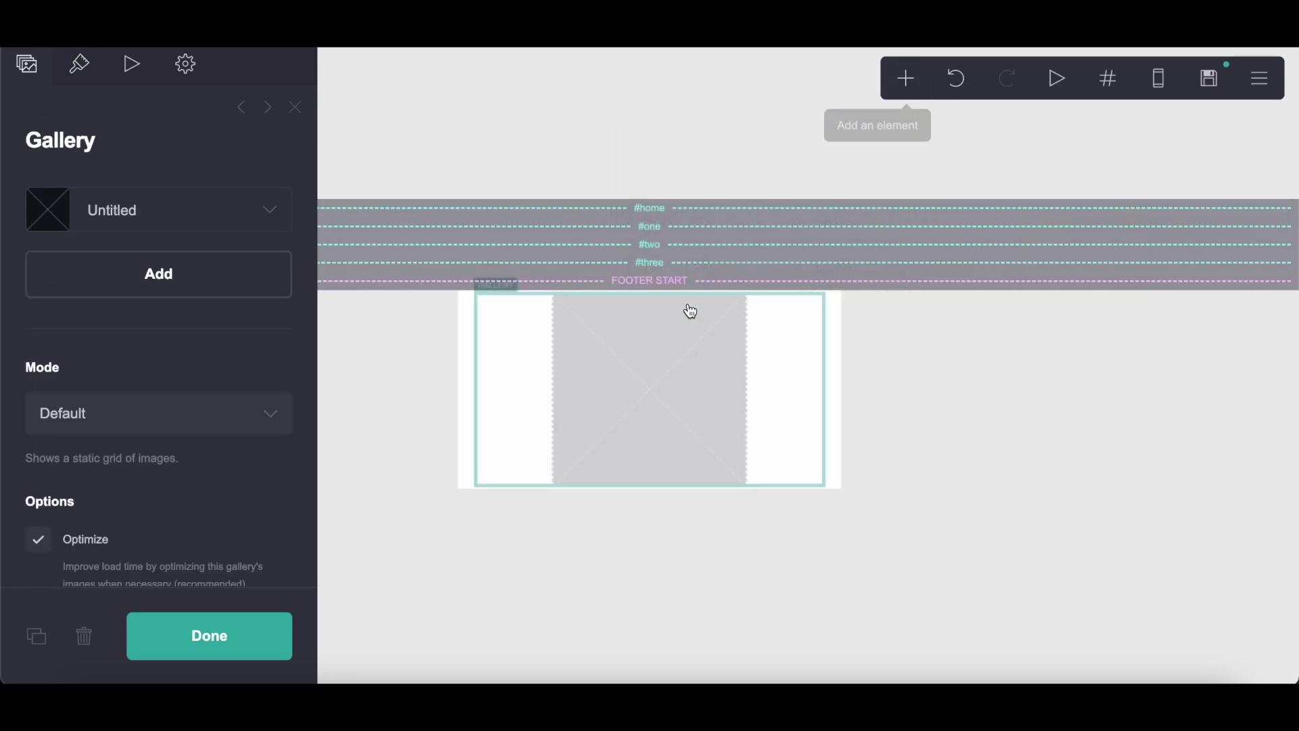
pyautogui.click(140, 278)
pyautogui.click(158, 339)
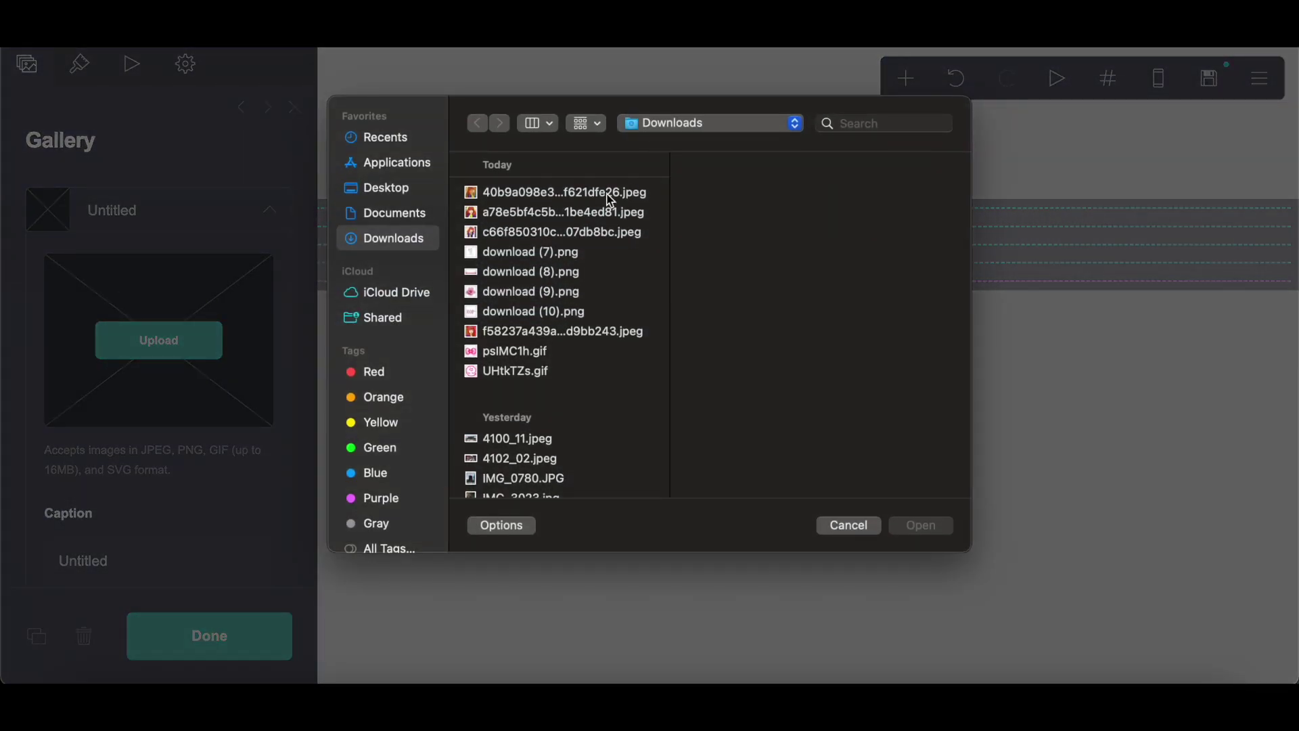
pyautogui.click(586, 196)
pyautogui.press('Down')
pyautogui.press('Down')
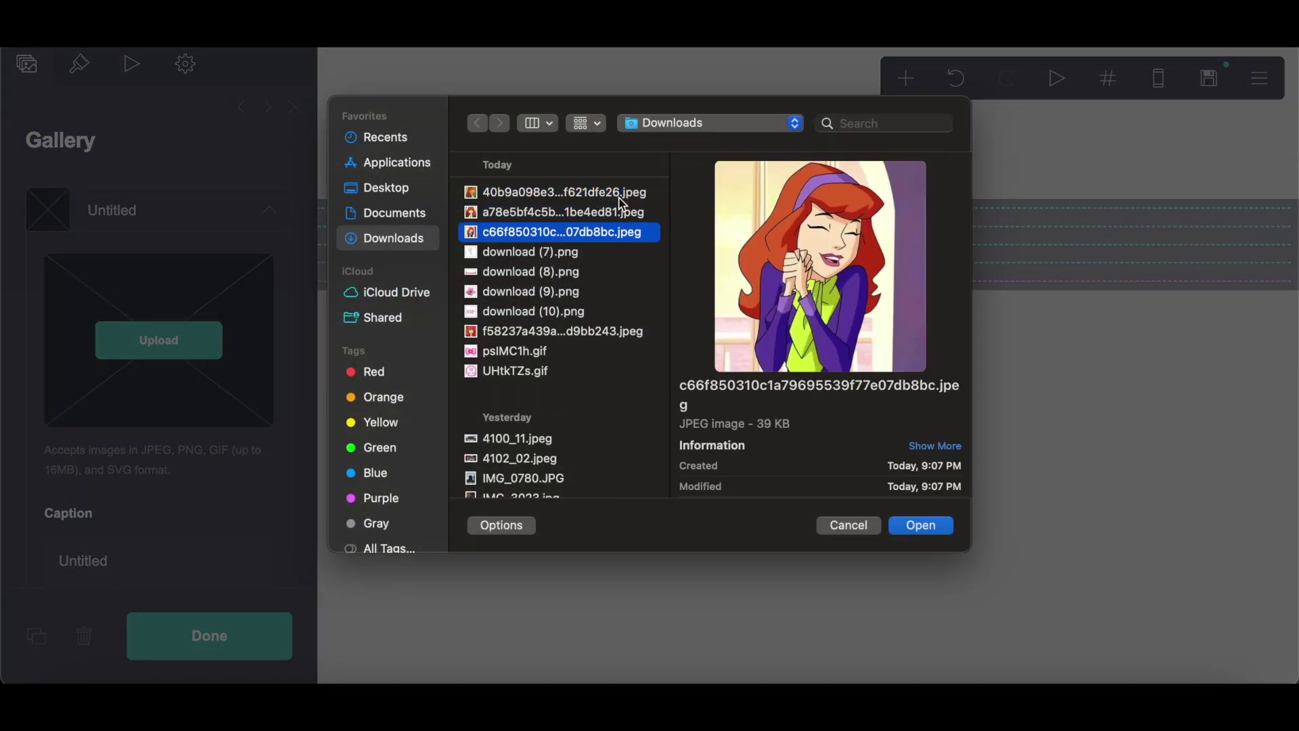
pyautogui.click(920, 525)
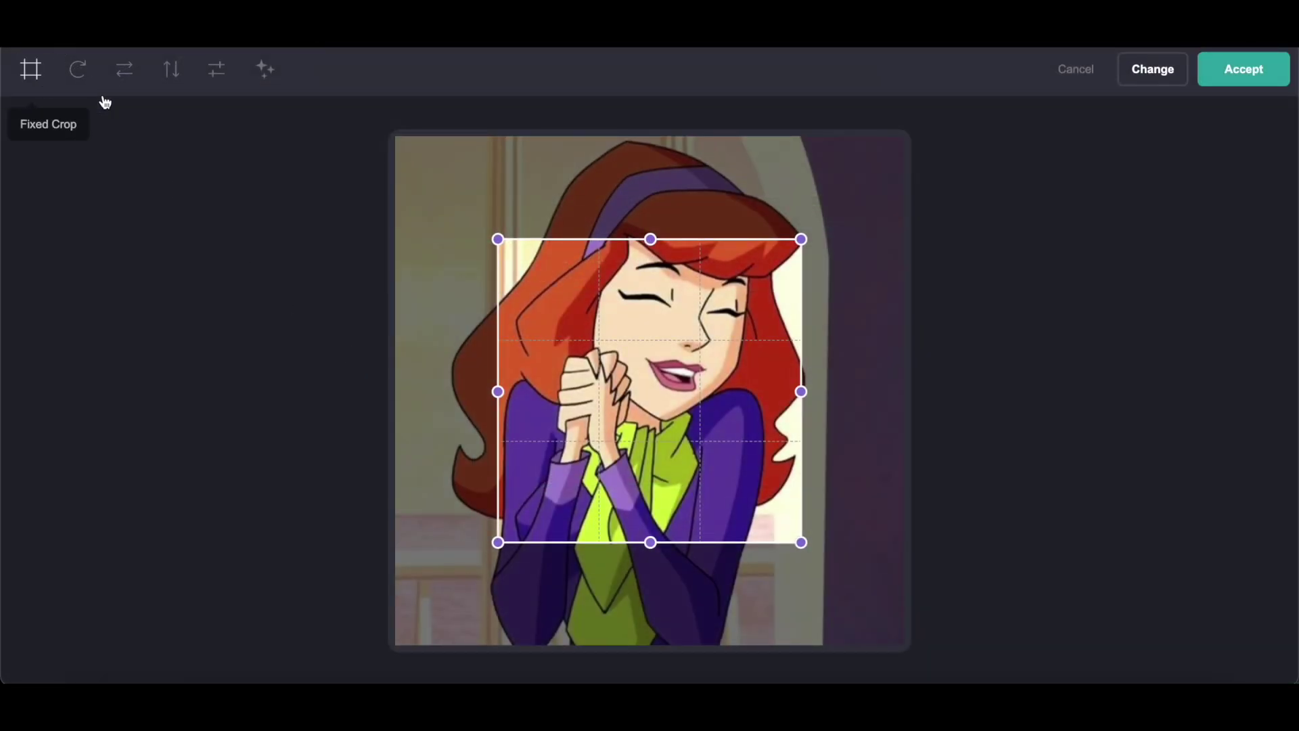
# Step: Widen the crop to the image's full width, accept it, and enter the image caption "cr decentbi"
pyautogui.moveTo(498, 391); pyautogui.dragTo(396, 391)
pyautogui.moveTo(801, 391); pyautogui.dragTo(960, 388)
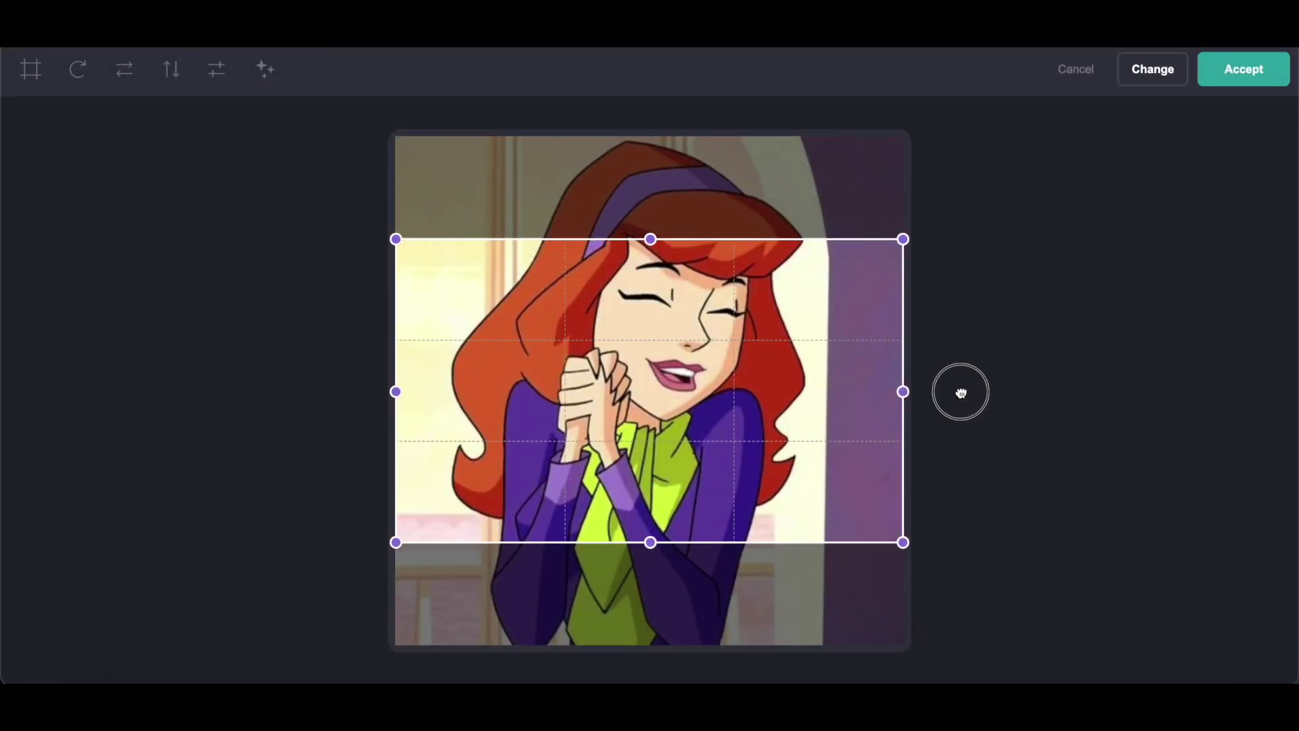
pyautogui.click(1284, 79)
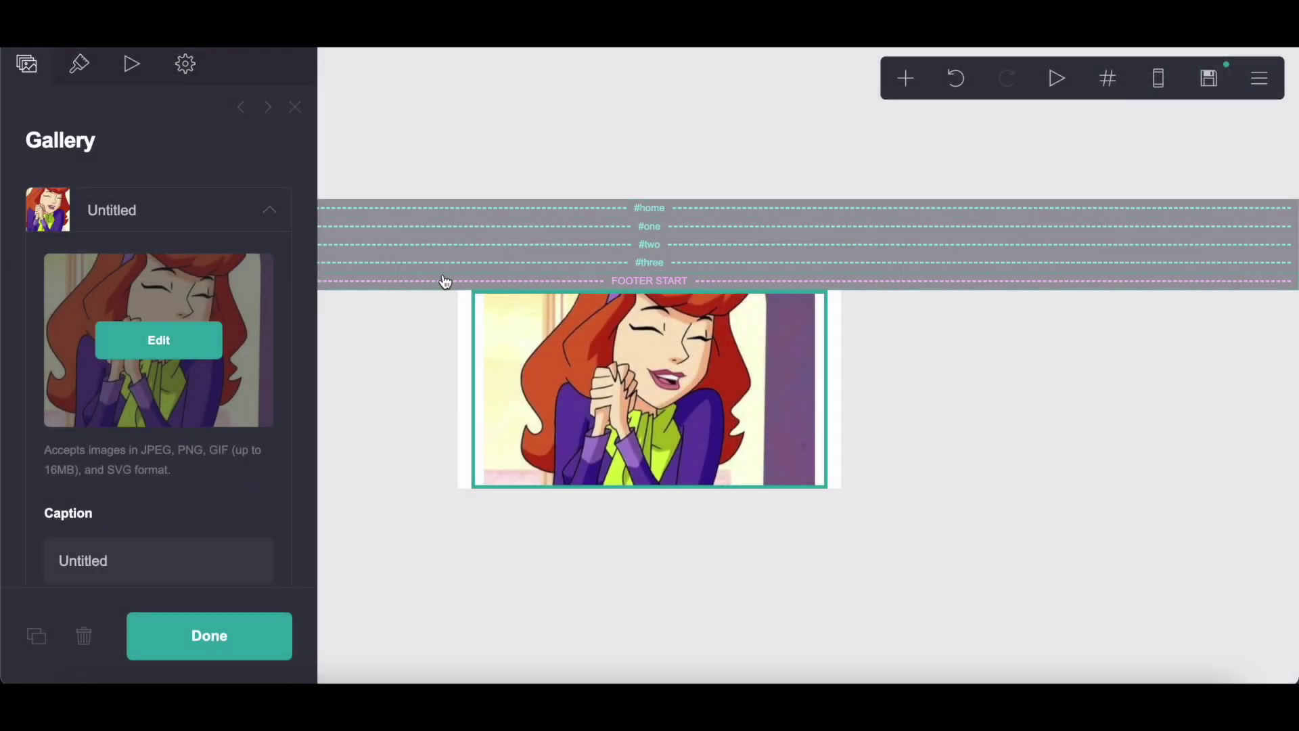
pyautogui.click(130, 573)
pyautogui.write('cr decentbi')
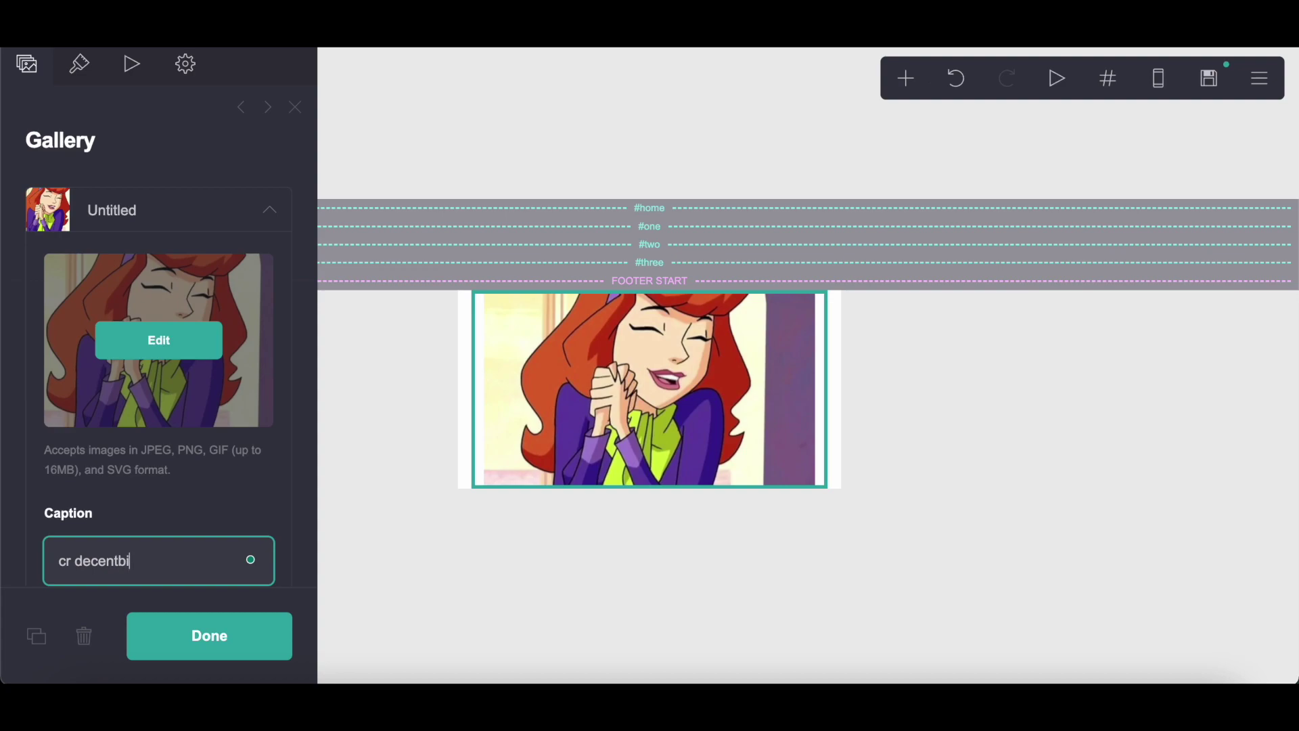
# Step: Set the size of the gallery's images to 30 in its appearance settings
pyautogui.click(77, 66)
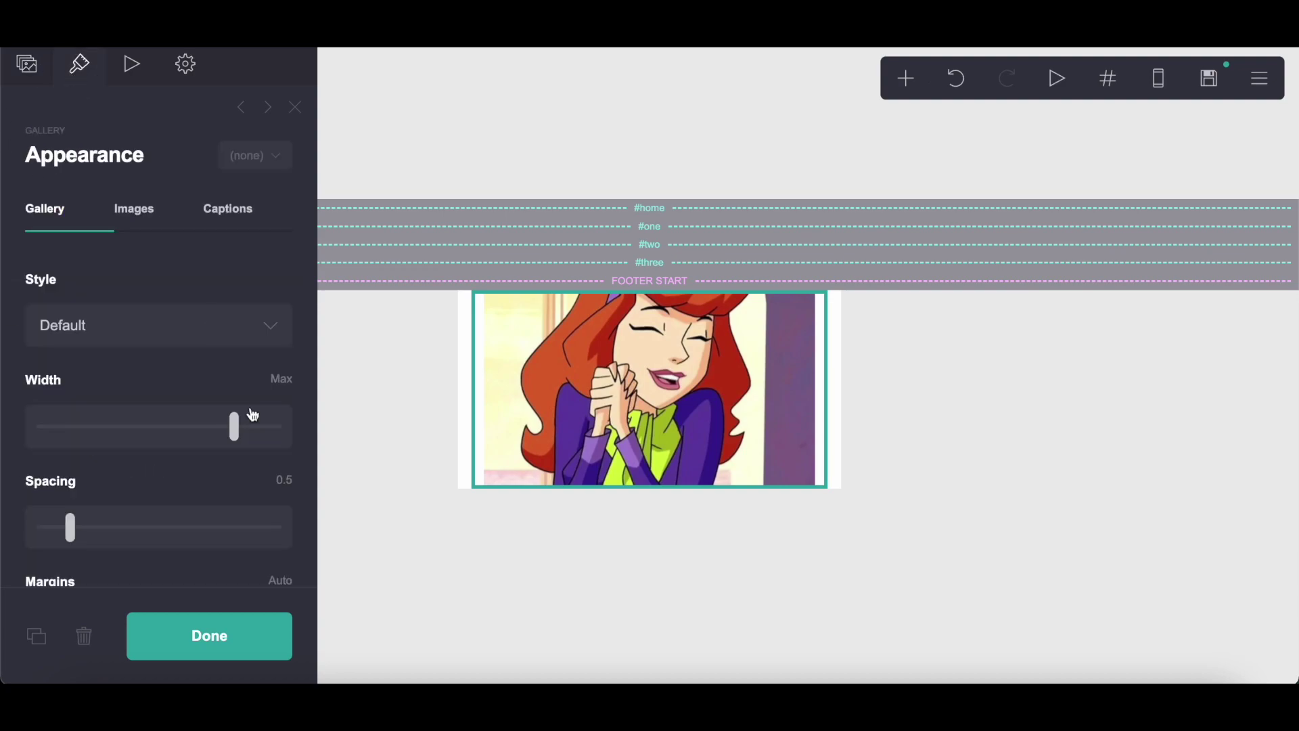
pyautogui.scroll(-5, 253, 414)
pyautogui.scroll(5, 252, 415)
pyautogui.click(158, 206)
pyautogui.click(286, 279)
pyautogui.write('30')
pyautogui.press('Return')
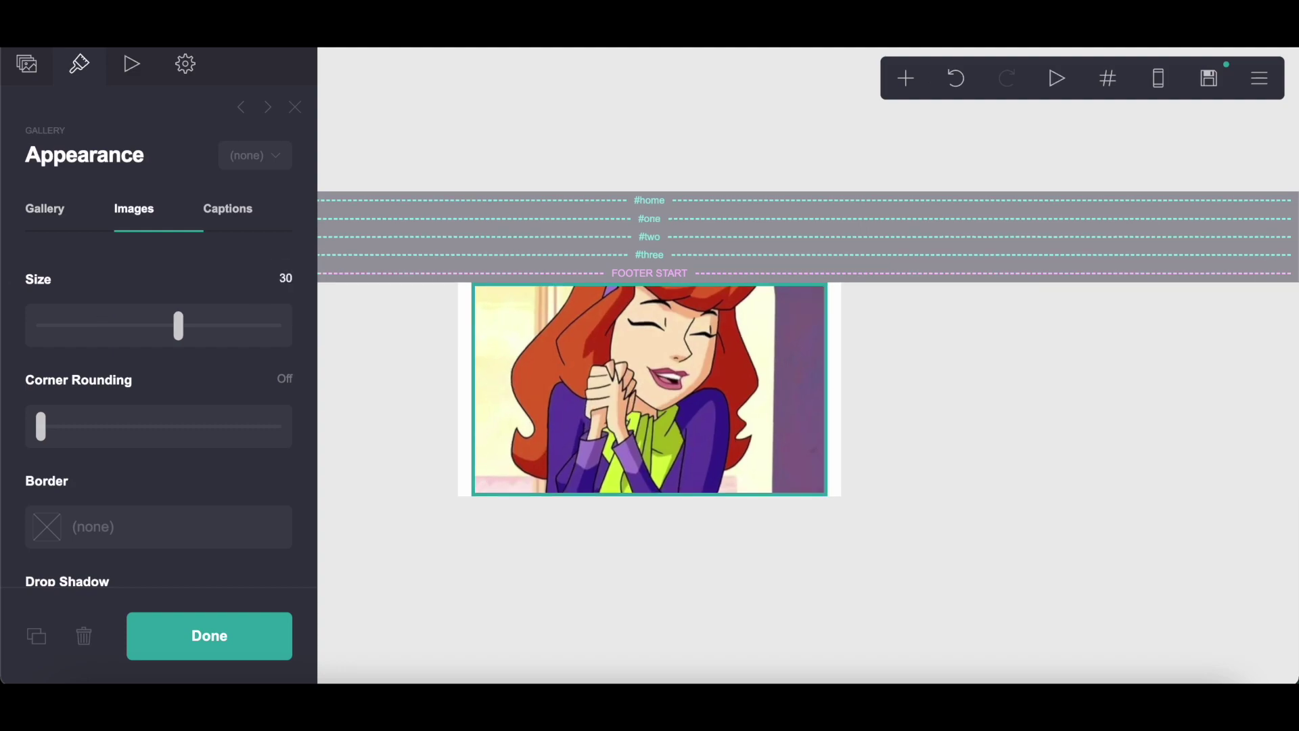
# Step: Set the gallery's caption style to Bottom
pyautogui.scroll(-4, 215, 443)
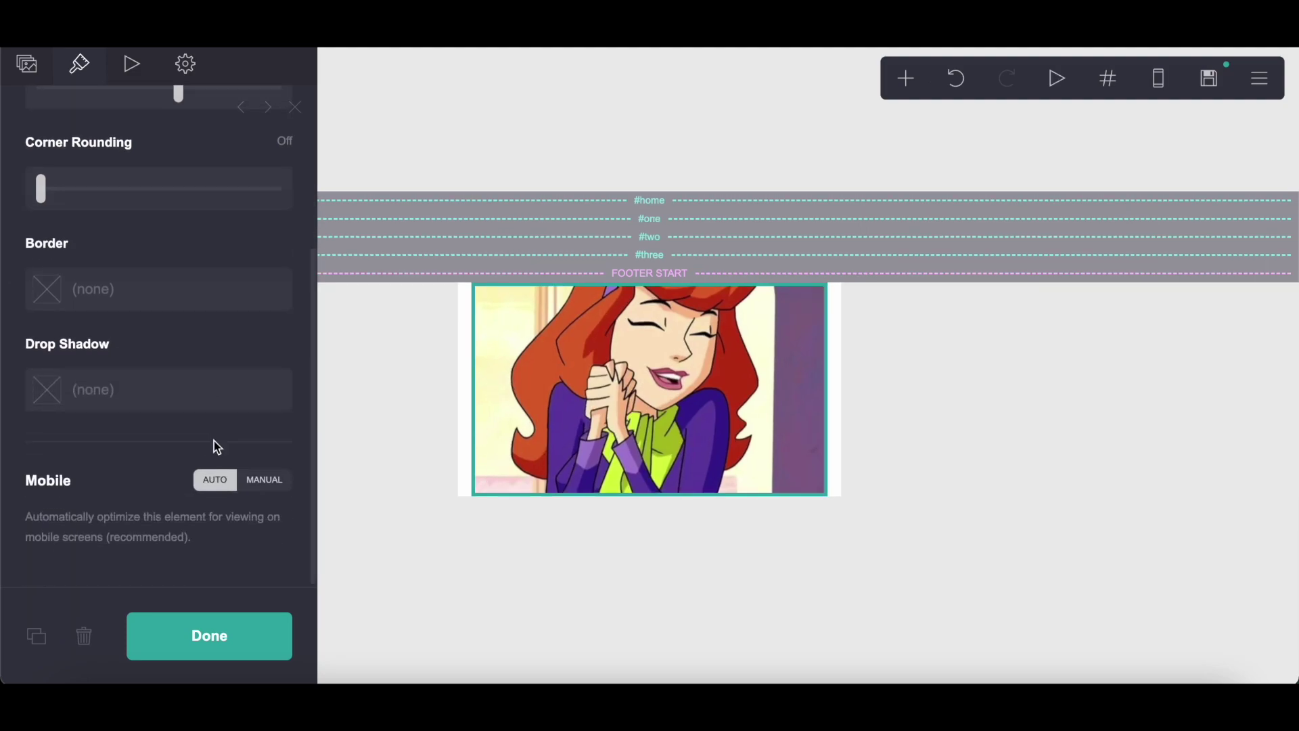
pyautogui.scroll(4, 213, 440)
pyautogui.click(235, 216)
pyautogui.click(140, 327)
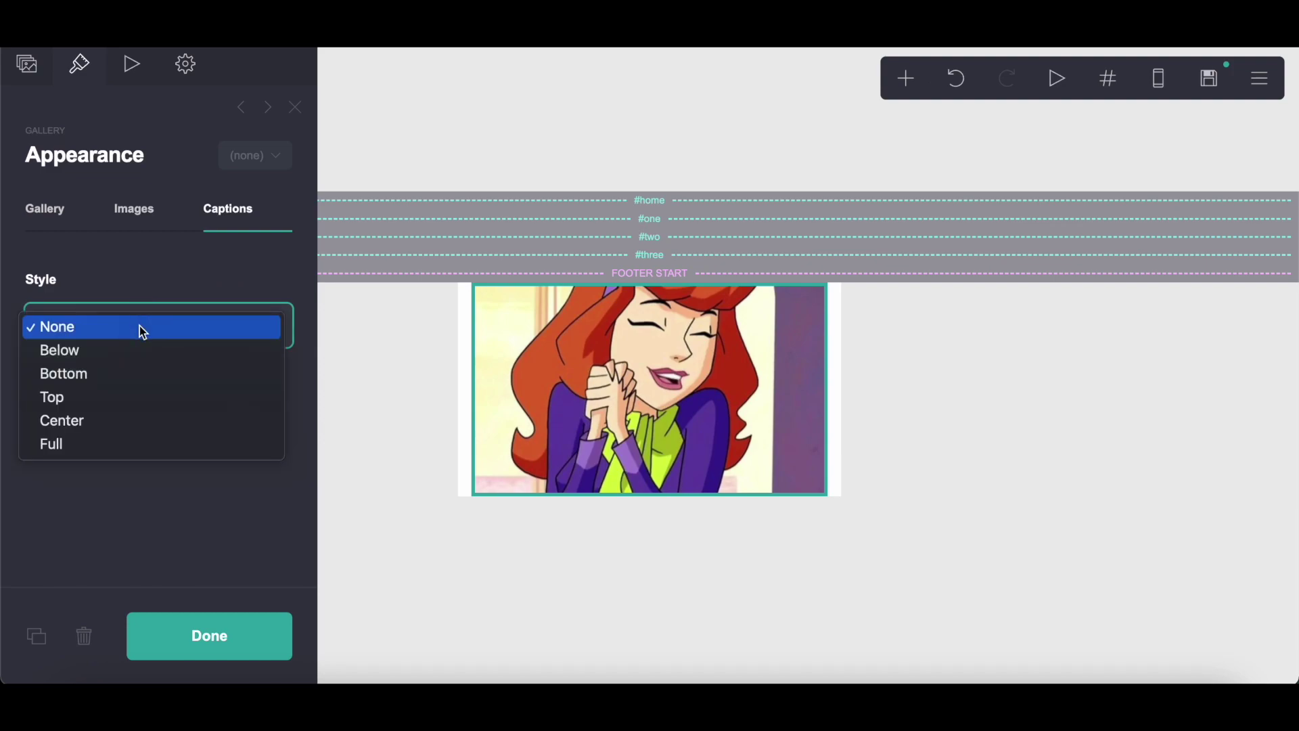
pyautogui.click(132, 370)
# Step: Make the gallery caption's background fully transparent and set its padding to 0.5
pyautogui.scroll(-3, 131, 368)
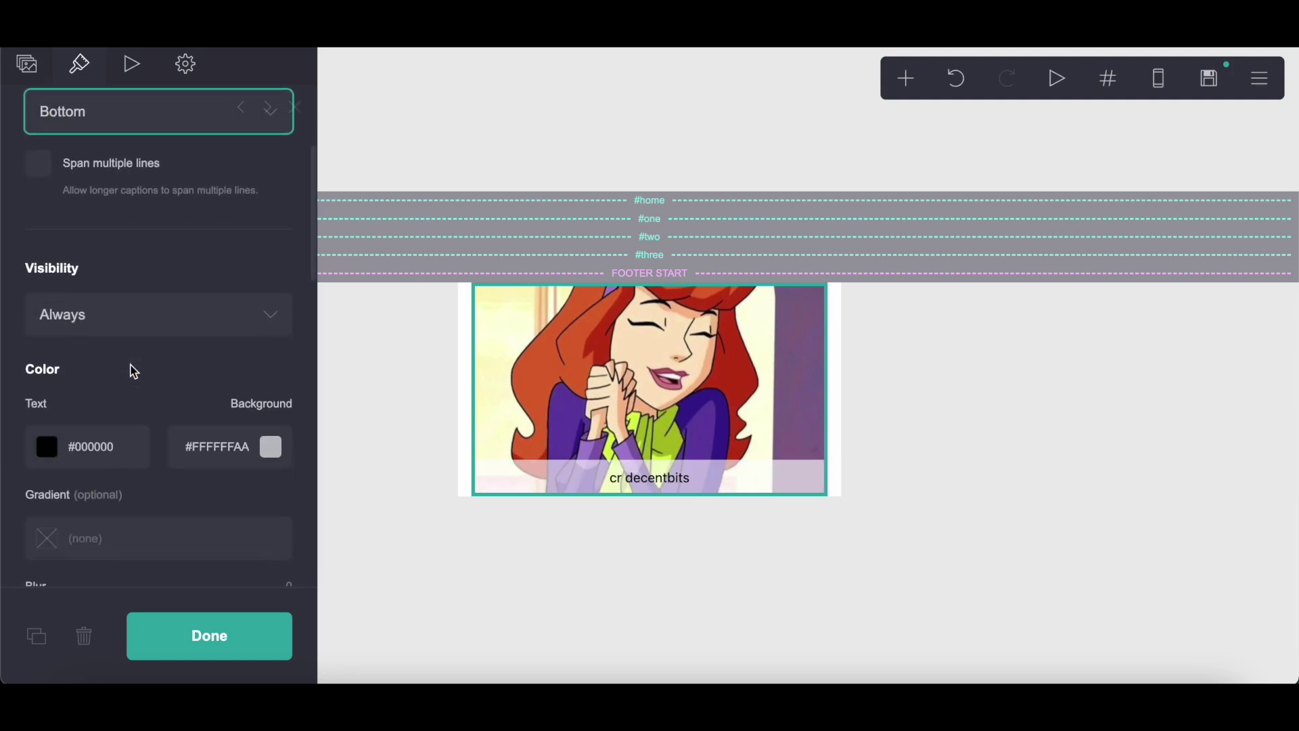
pyautogui.click(209, 455)
pyautogui.scroll(-3, 208, 462)
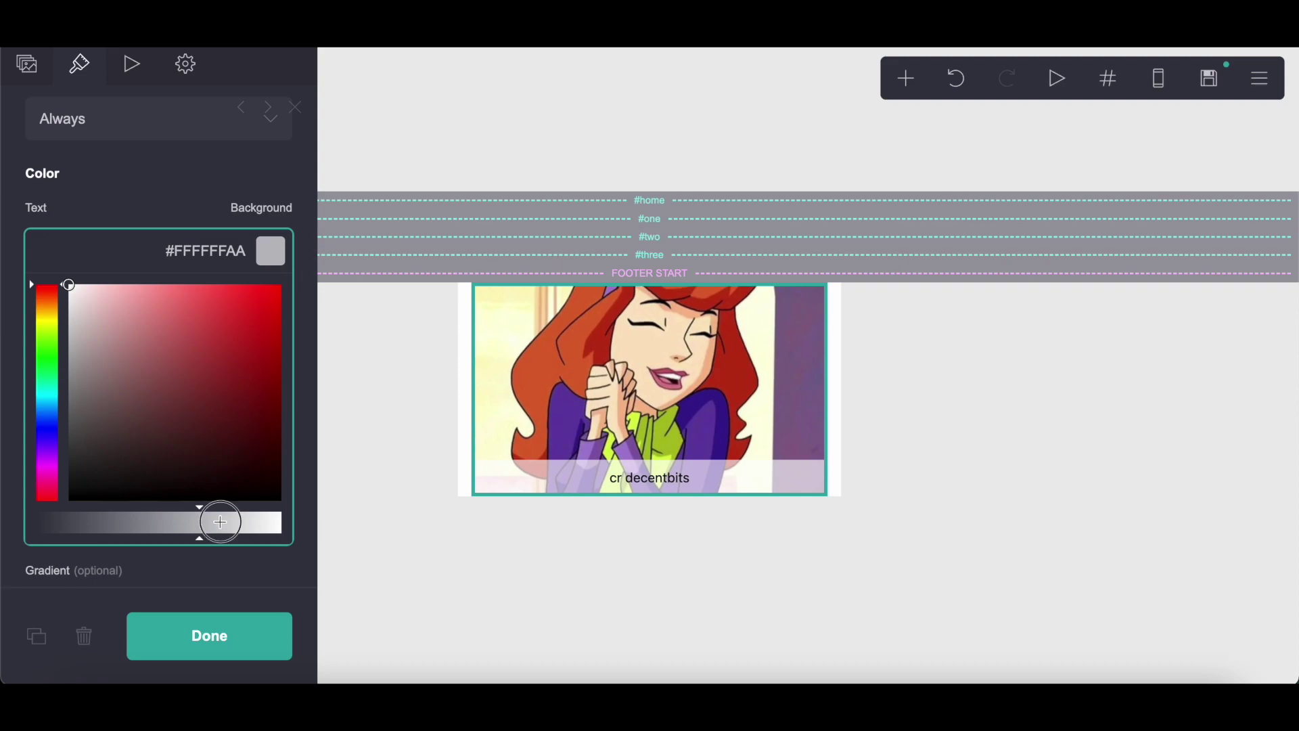
pyautogui.moveTo(220, 522); pyautogui.dragTo(23, 446)
pyautogui.click(129, 169)
pyautogui.scroll(-4, 129, 167)
pyautogui.click(299, 302)
pyautogui.write('0.5')
pyautogui.press('Return')
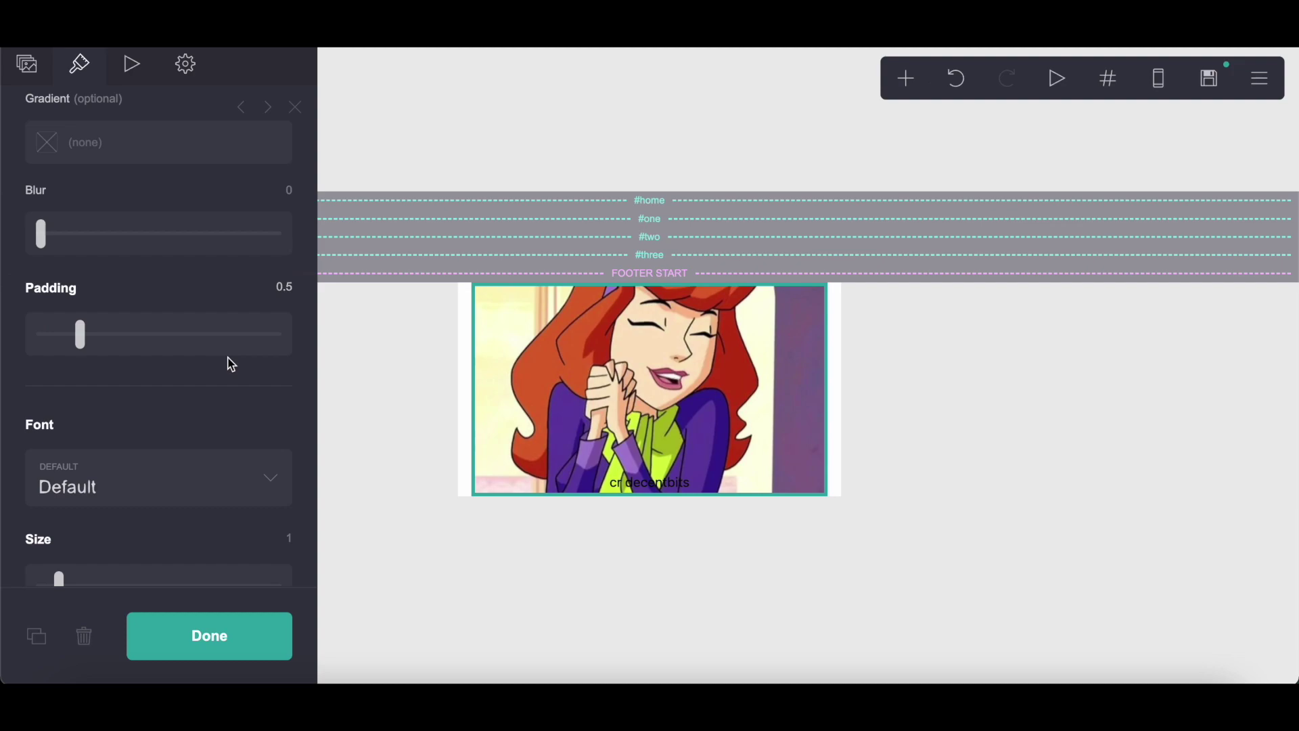
# Step: Change the gallery caption's font to Comic Neue
pyautogui.scroll(-4, 230, 363)
pyautogui.click(189, 239)
pyautogui.scroll(-20, 216, 426)
pyautogui.scroll(-20, 217, 426)
pyautogui.scroll(-10, 217, 426)
pyautogui.scroll(-5, 216, 426)
pyautogui.scroll(4, 217, 426)
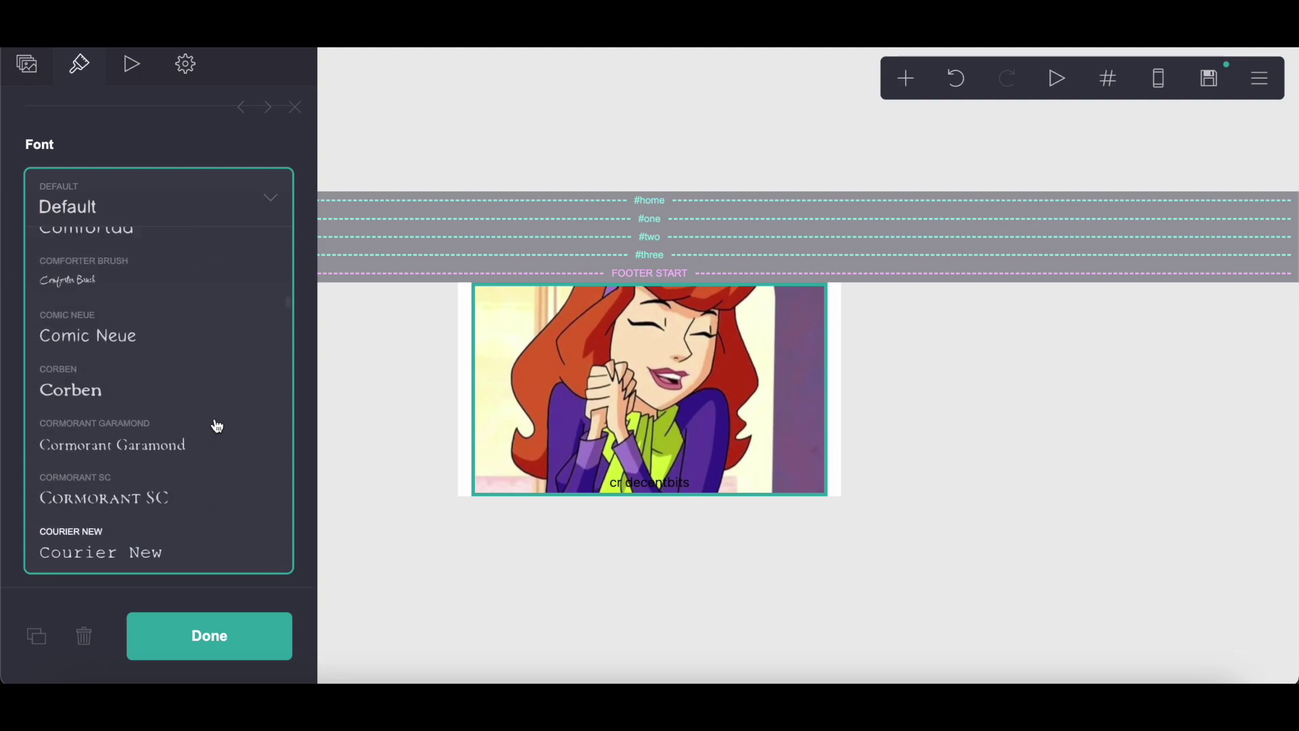
pyautogui.scroll(1, 217, 425)
pyautogui.click(177, 369)
# Step: Set the gallery caption's alignment to Left and check the style notes for the navigation buttons container
pyautogui.scroll(-5, 176, 369)
pyautogui.click(154, 396)
pyautogui.click(147, 429)
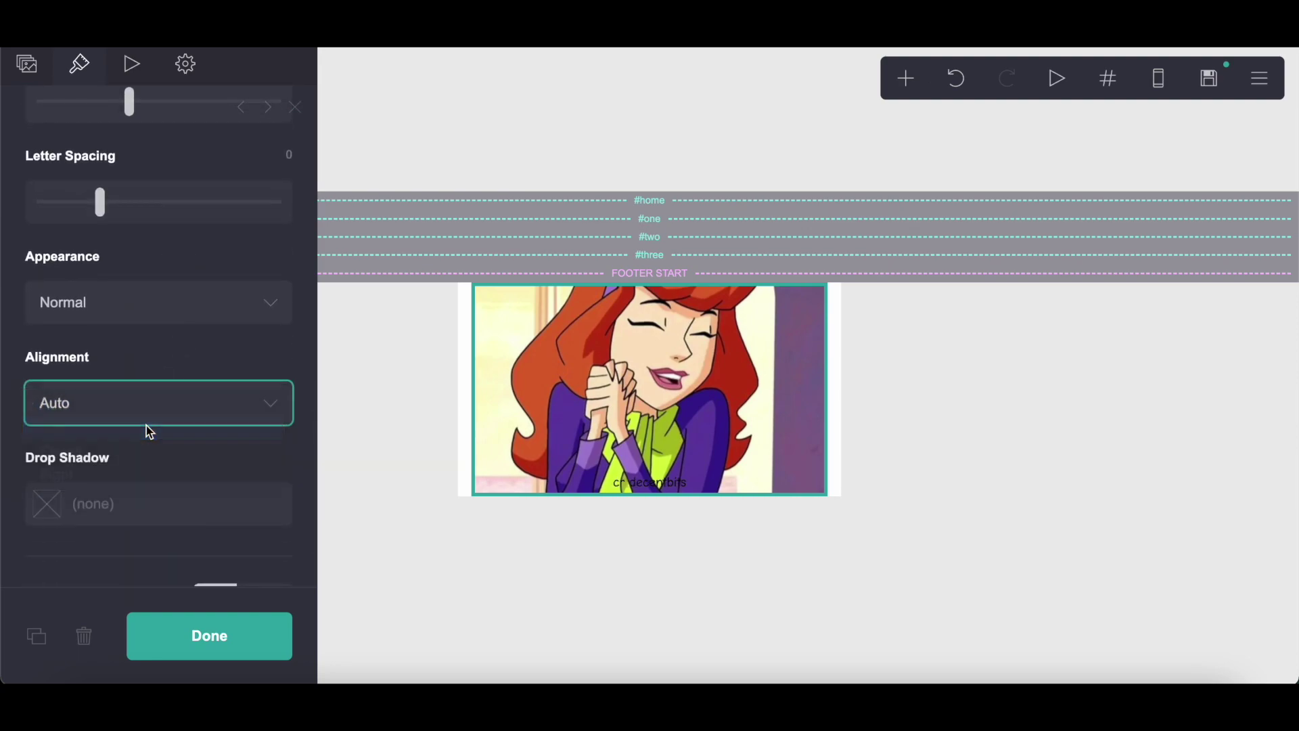
pyautogui.scroll(-3, 146, 425)
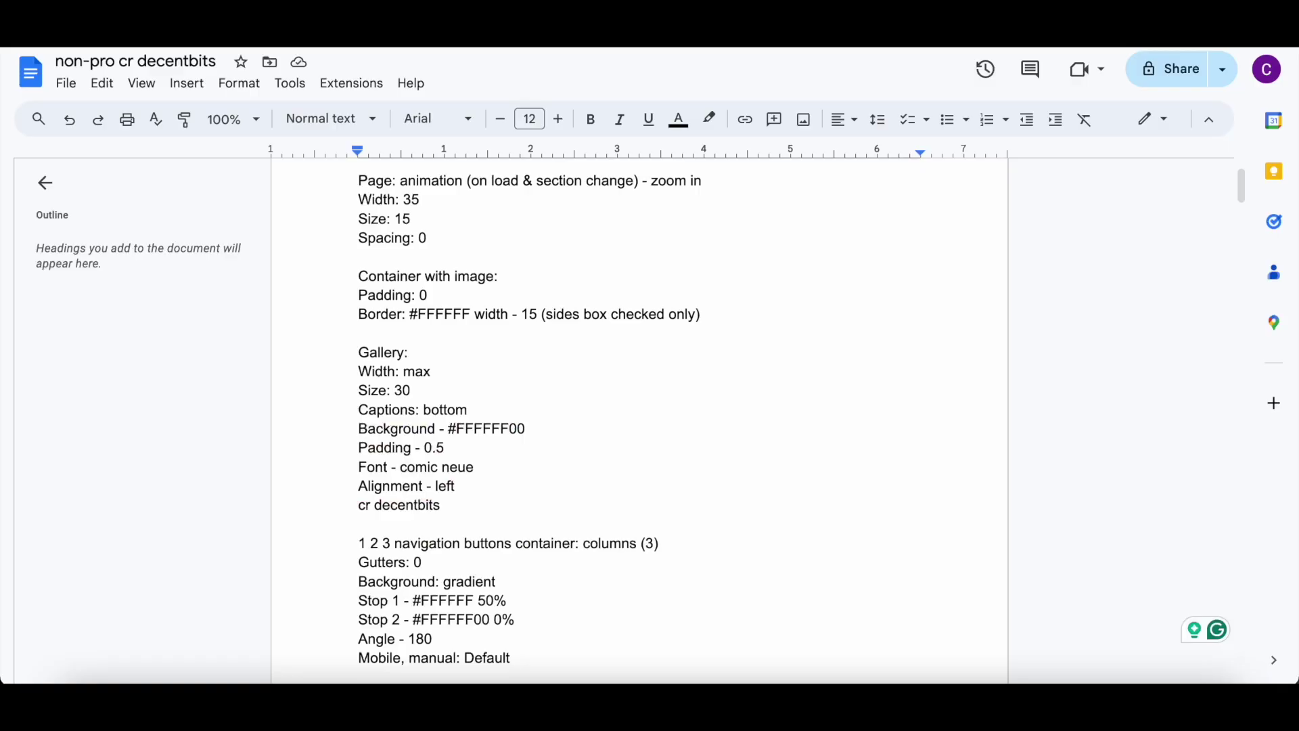
pyautogui.scroll(-5, 499, 310)
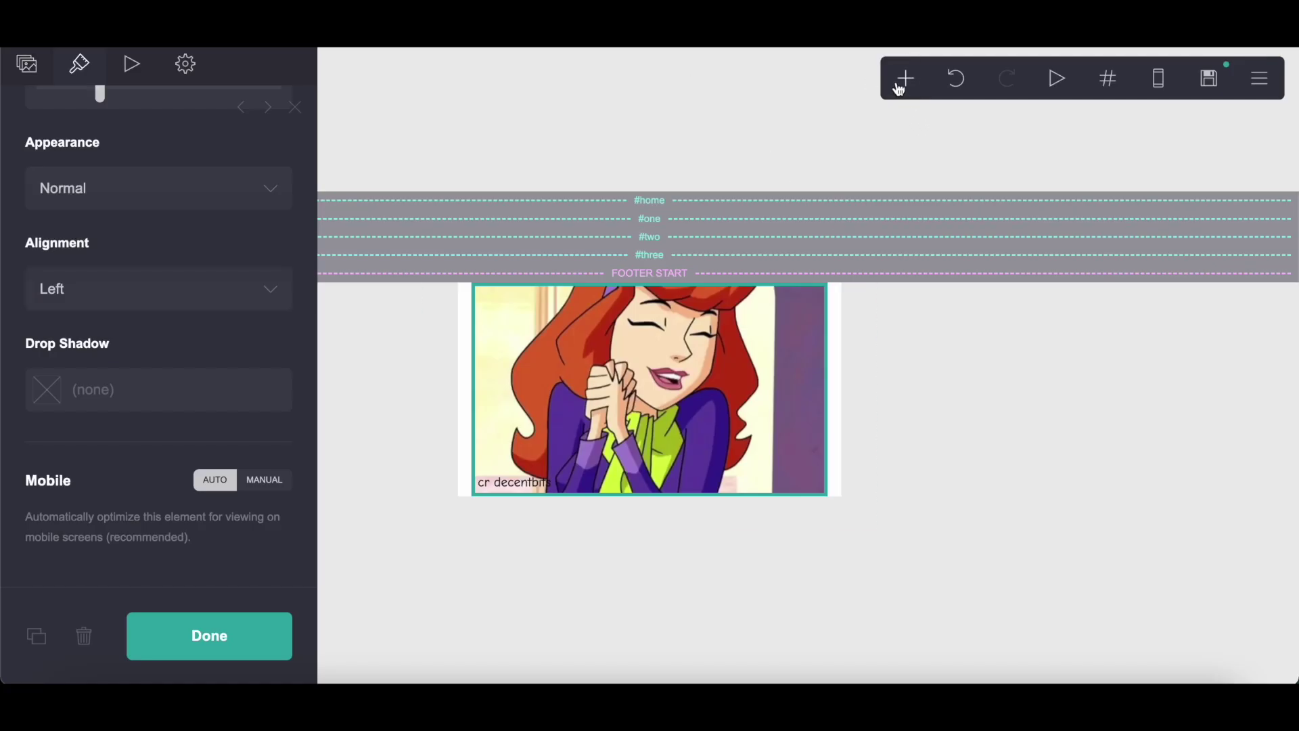
# Step: Add a container below the gallery container, change its type to Columns and give it three columns
pyautogui.click(904, 78)
pyautogui.click(690, 484)
pyautogui.click(26, 64)
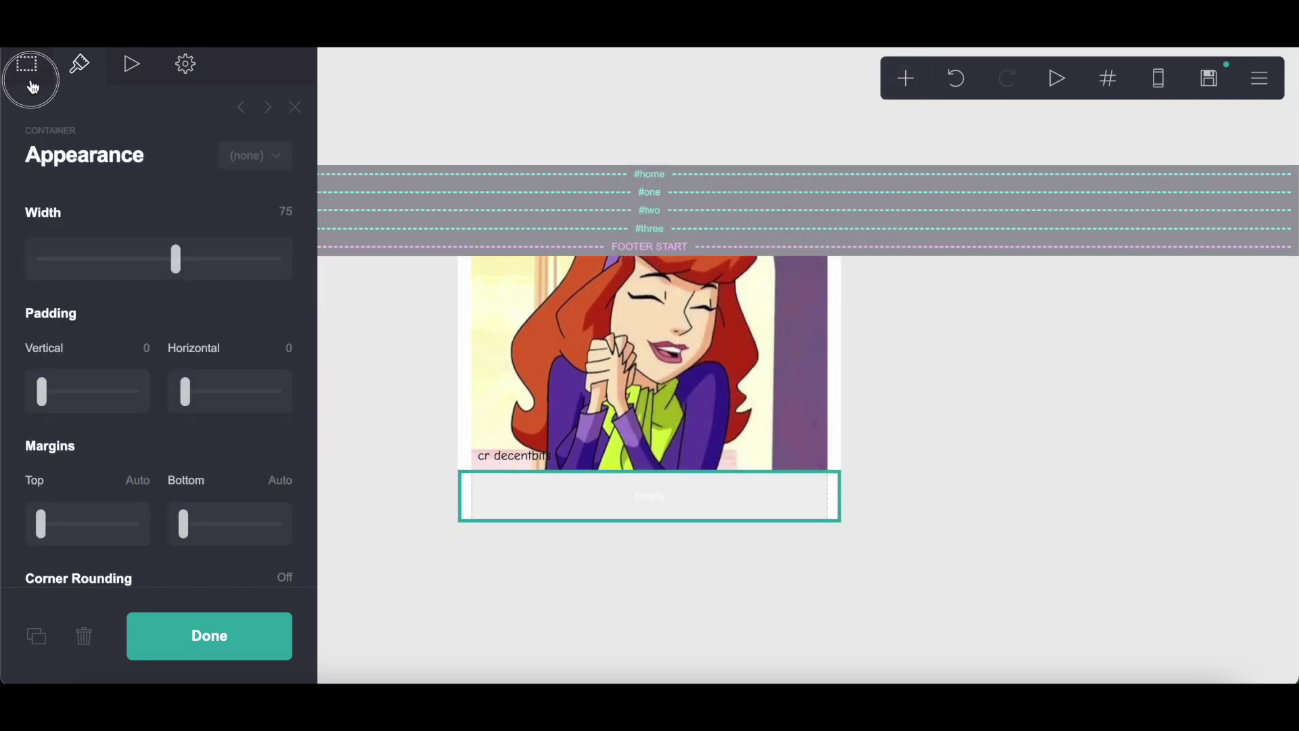
pyautogui.click(76, 245)
pyautogui.click(74, 271)
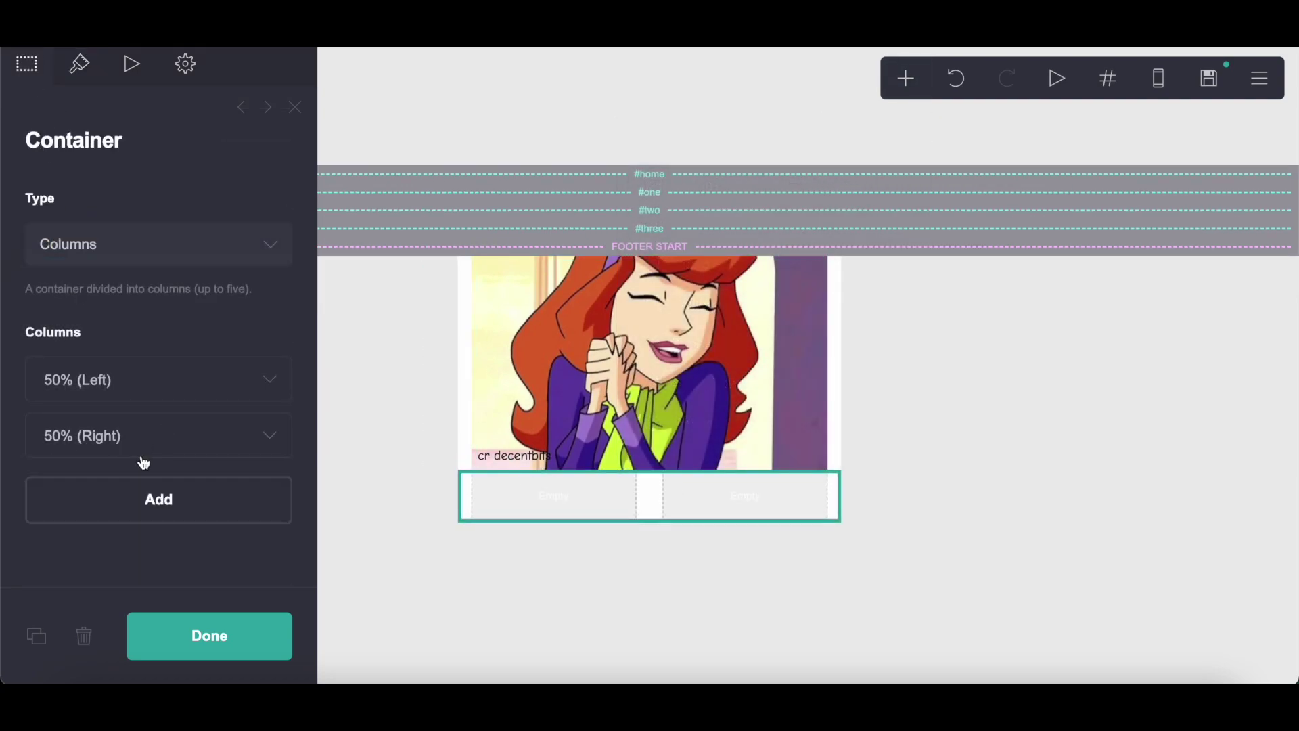
pyautogui.click(140, 504)
# Step: Set the gutters of the three-column container to 0
pyautogui.click(78, 65)
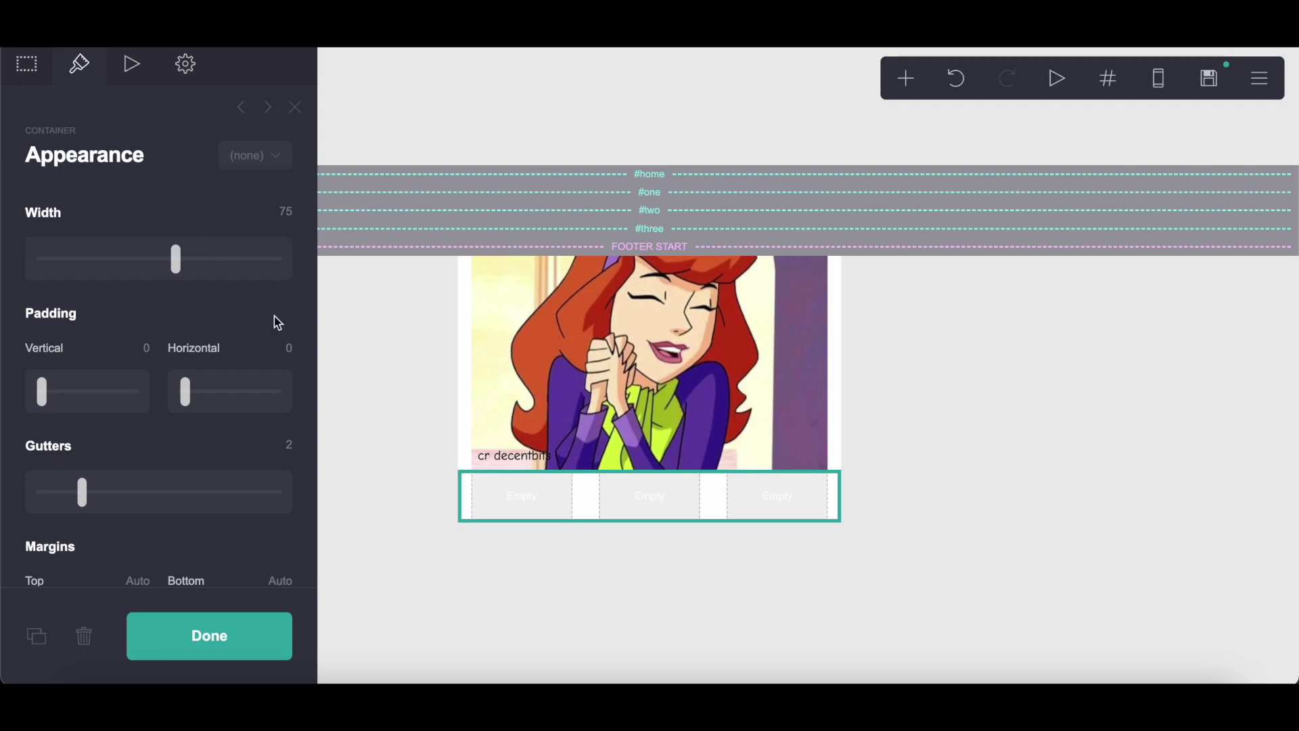
pyautogui.click(288, 452)
pyautogui.write('0')
pyautogui.press('Return')
# Step: Switch the columns container's background to a gradient and set its stop 1 to #FFFFFF at 50%
pyautogui.scroll(-10, 217, 484)
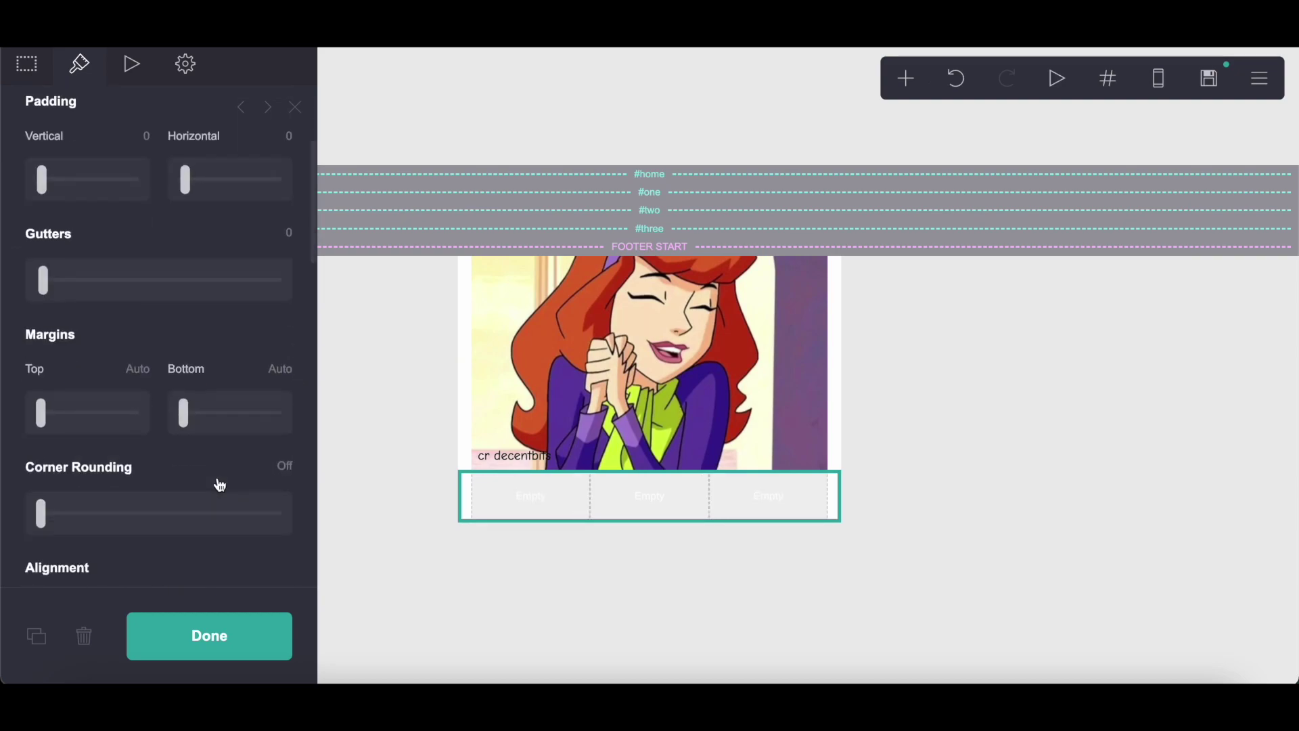
pyautogui.click(148, 363)
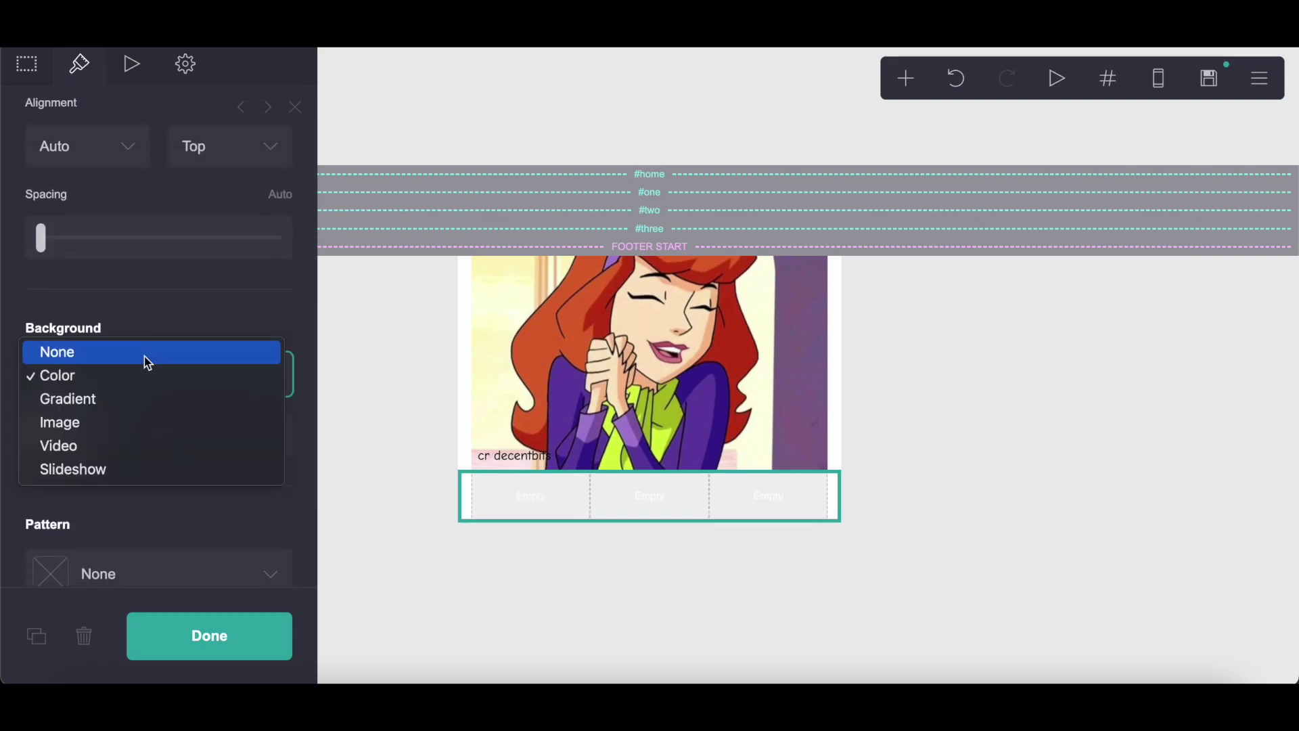
pyautogui.click(144, 409)
pyautogui.scroll(-2, 145, 416)
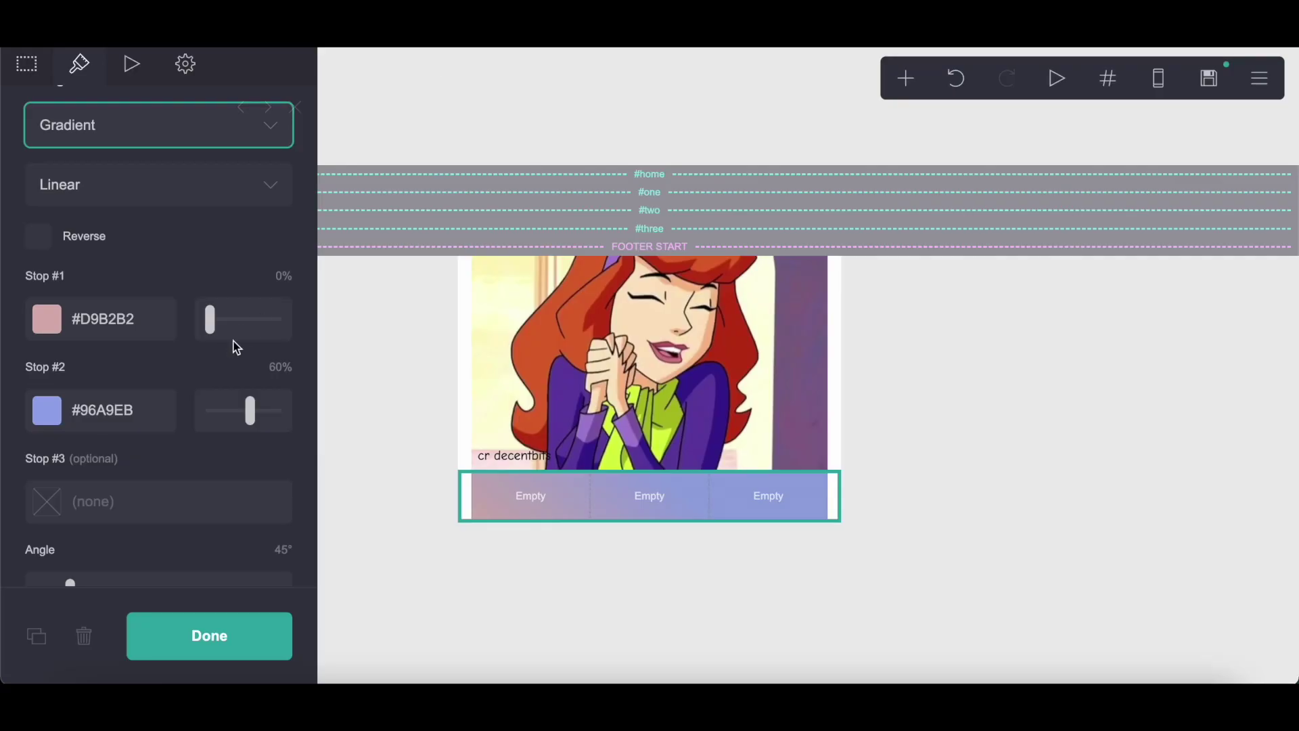
pyautogui.click(154, 316)
pyautogui.moveTo(142, 399); pyautogui.dragTo(6, 317)
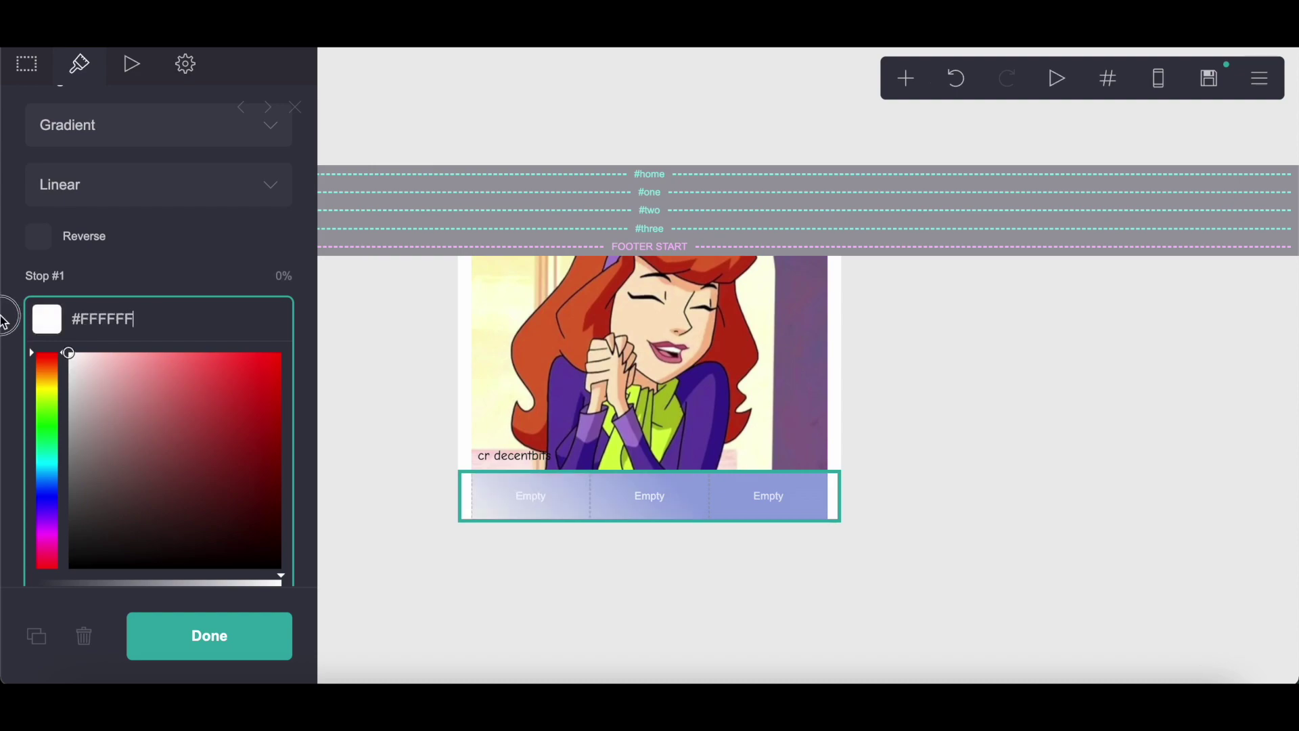
pyautogui.click(203, 257)
pyautogui.write('5')
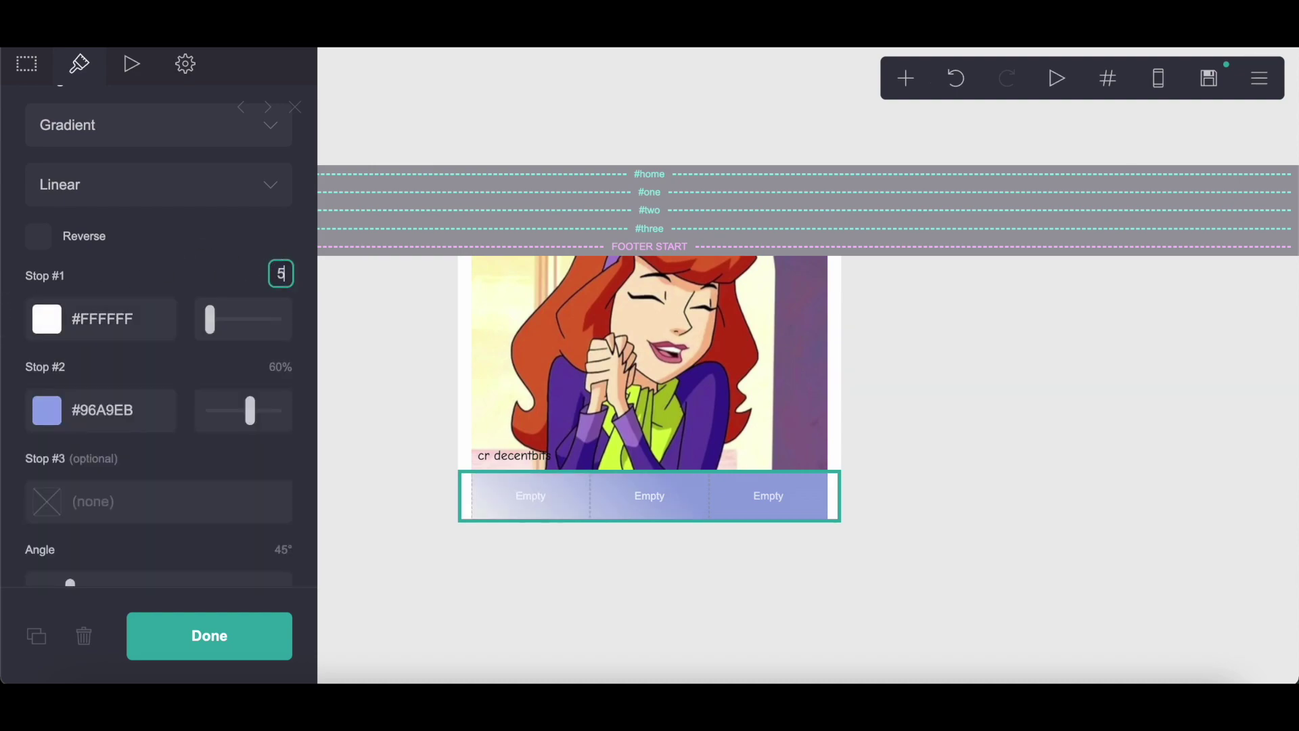
pyautogui.write('0')
pyautogui.press('Return')
# Step: Set gradient stop 2 to 0% with a fully transparent colour, #96A9EB00, and set the gradient angle to 180°
pyautogui.click(258, 424)
pyautogui.click(125, 404)
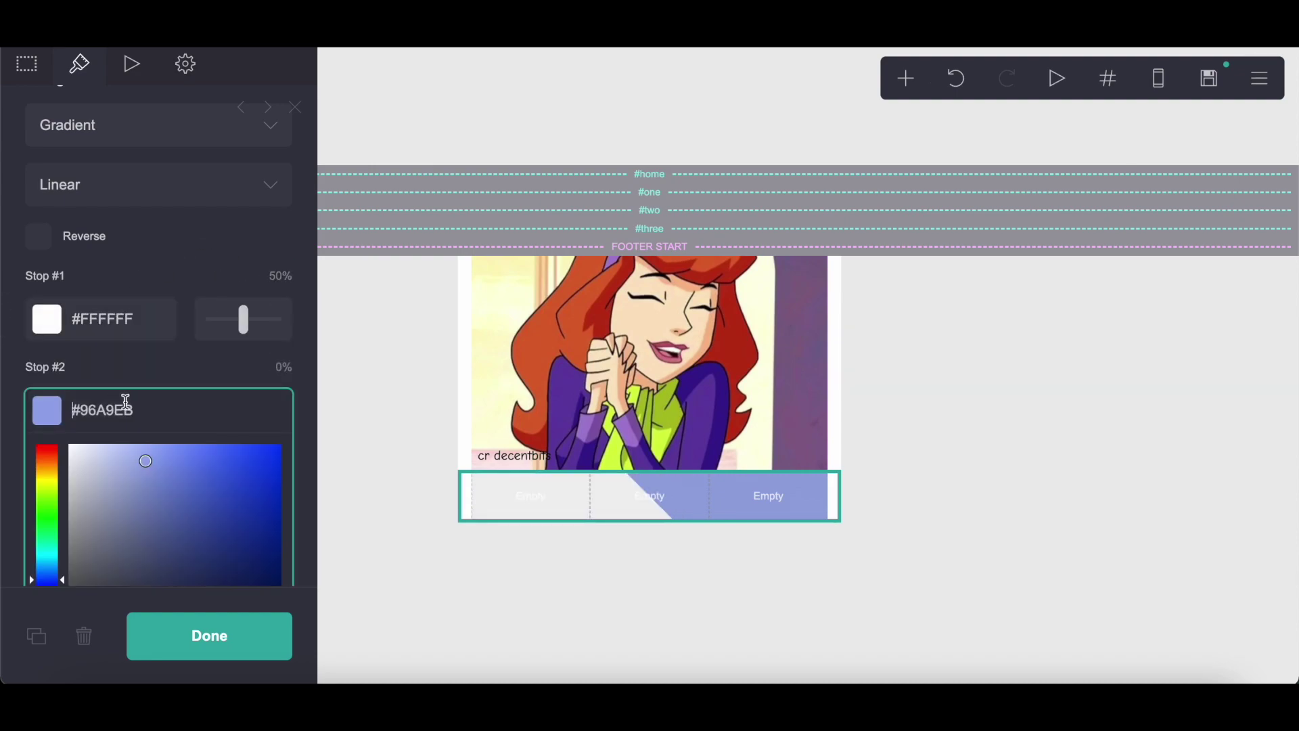
pyautogui.scroll(-5, 281, 576)
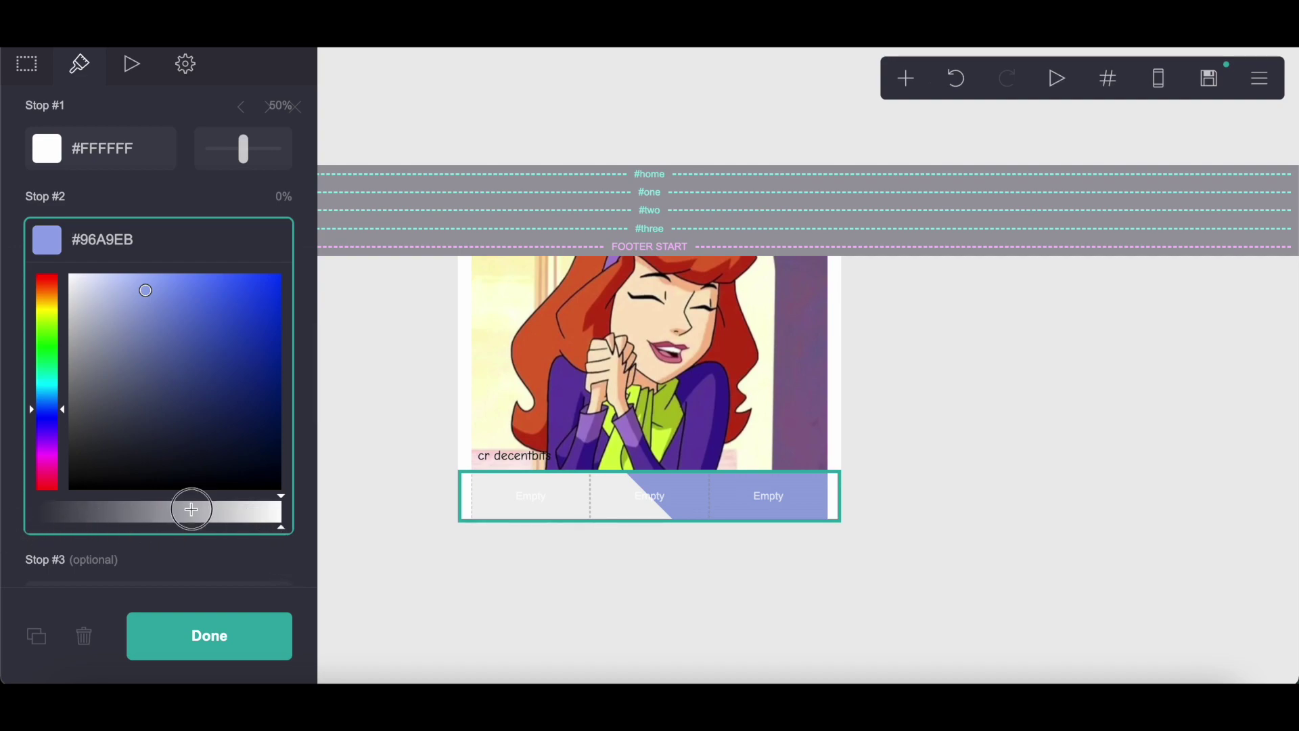
pyautogui.moveTo(192, 509); pyautogui.dragTo(13, 508)
pyautogui.click(145, 197)
pyautogui.click(281, 376)
pyautogui.write('18')
pyautogui.press('Return')
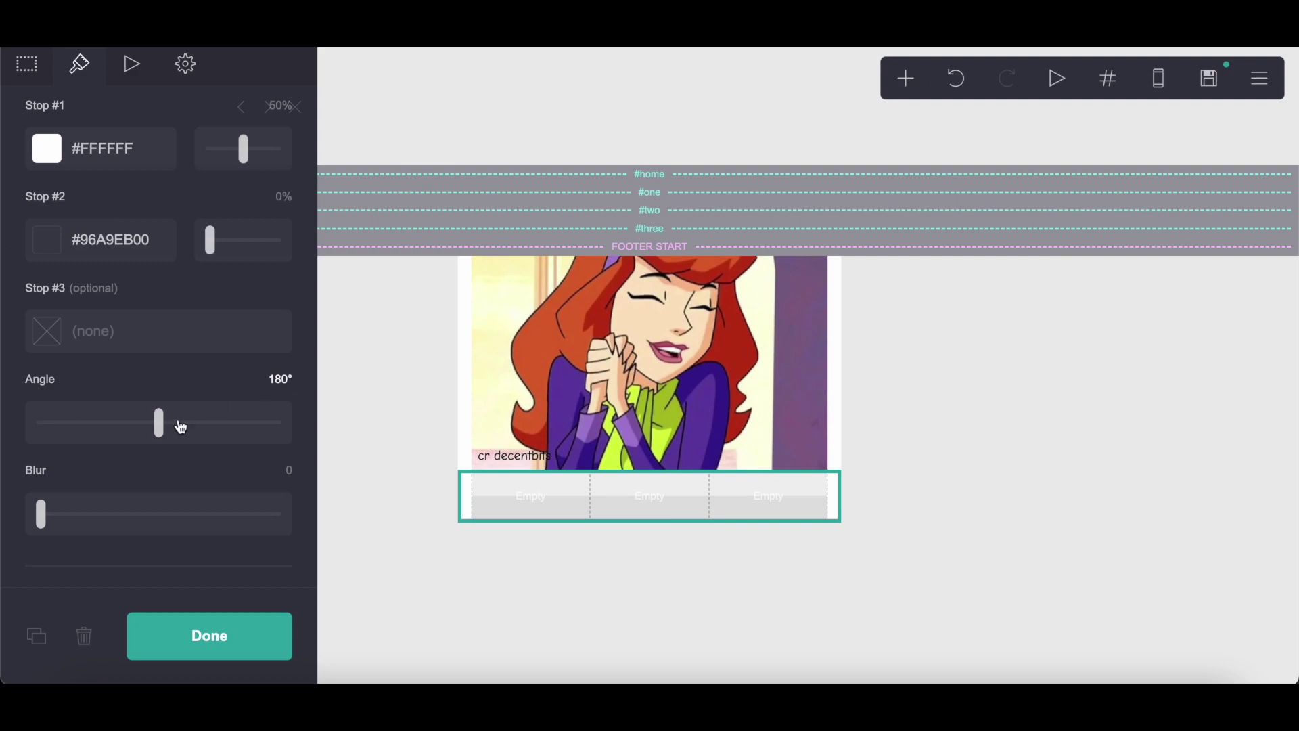
# Step: Switch the columns container's mobile settings to manual, choose the Default layout and finish editing it
pyautogui.scroll(-5, 134, 453)
pyautogui.click(261, 477)
pyautogui.scroll(-2, 258, 468)
pyautogui.scroll(-2, 259, 469)
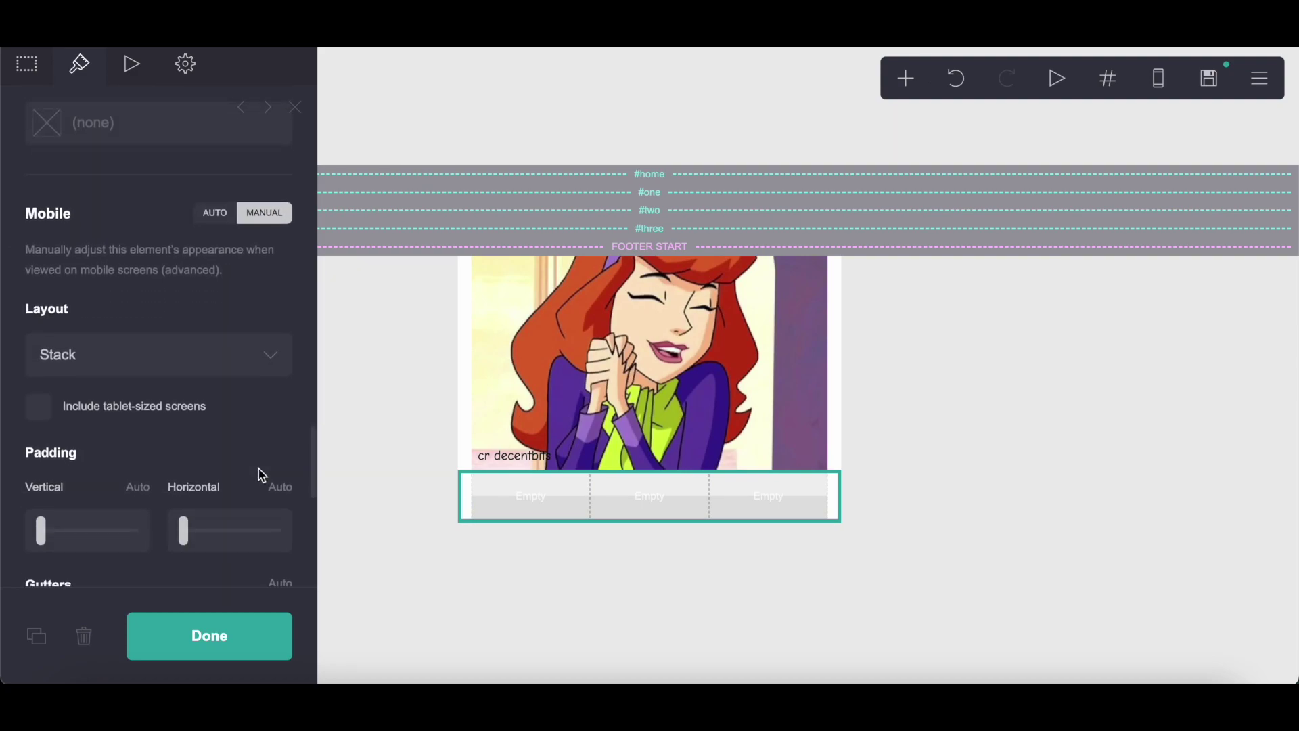
pyautogui.click(180, 351)
pyautogui.click(183, 336)
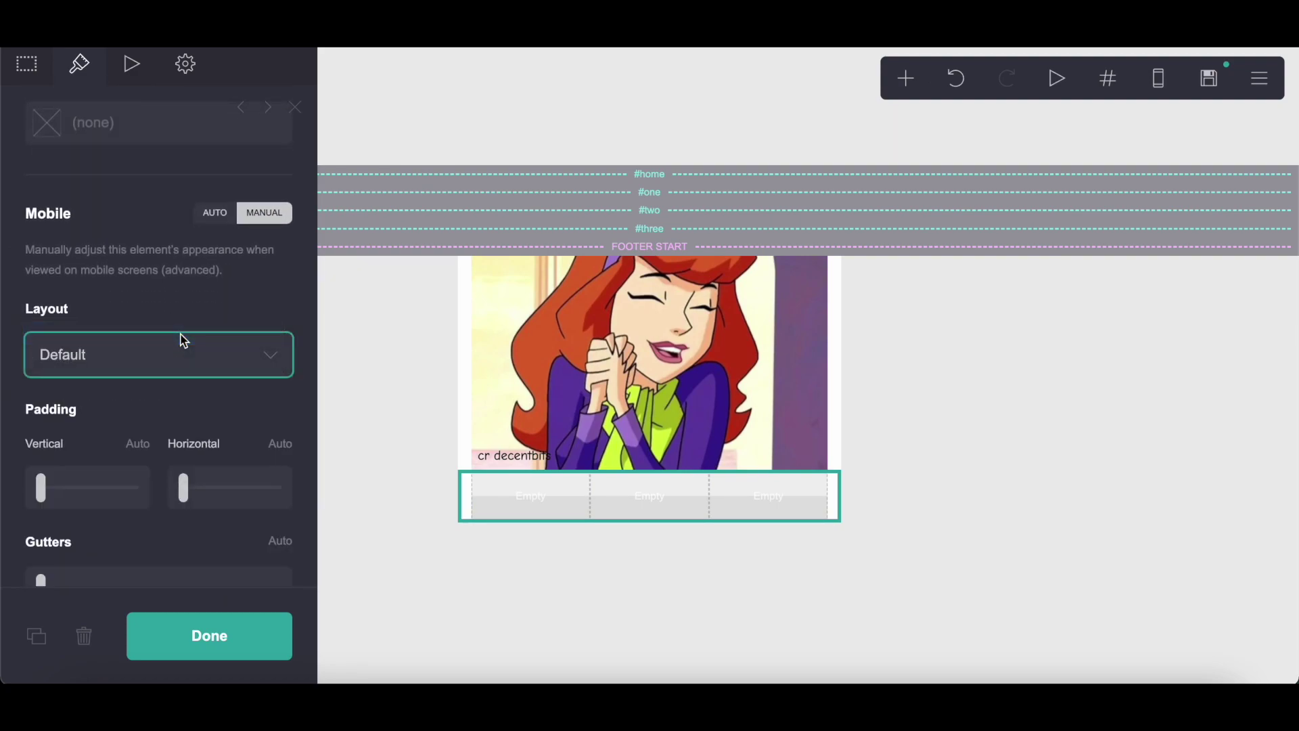
pyautogui.click(174, 653)
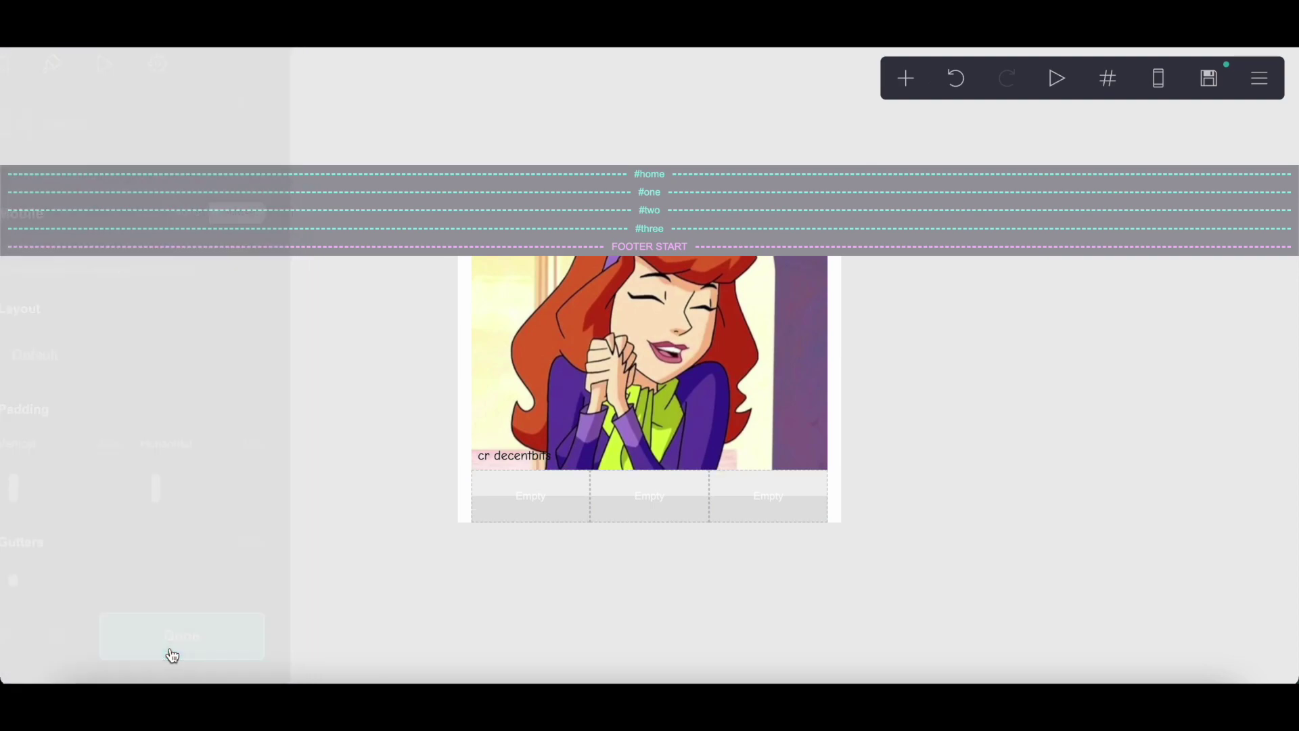
# Step: Remove the #FFFFFF border from the three-column container
pyautogui.click(686, 516)
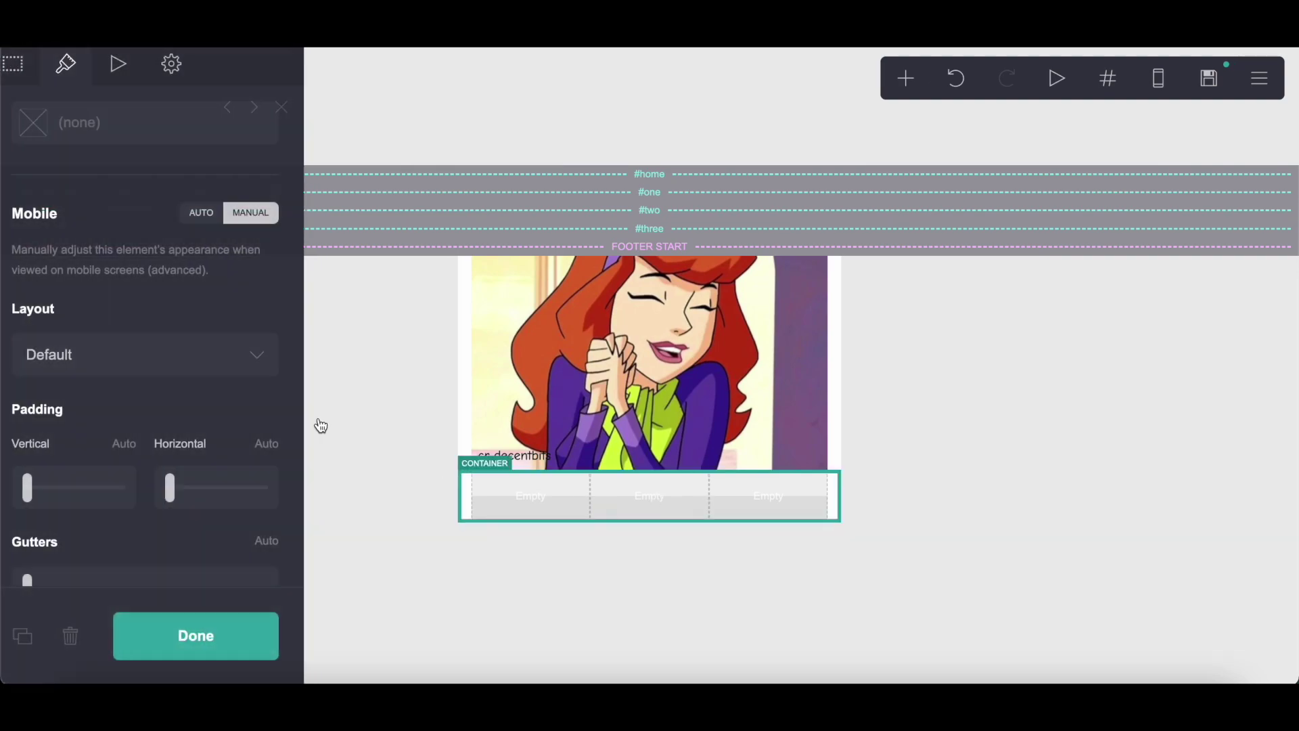
pyautogui.scroll(-8, 156, 354)
pyautogui.scroll(3, 158, 359)
pyautogui.click(173, 352)
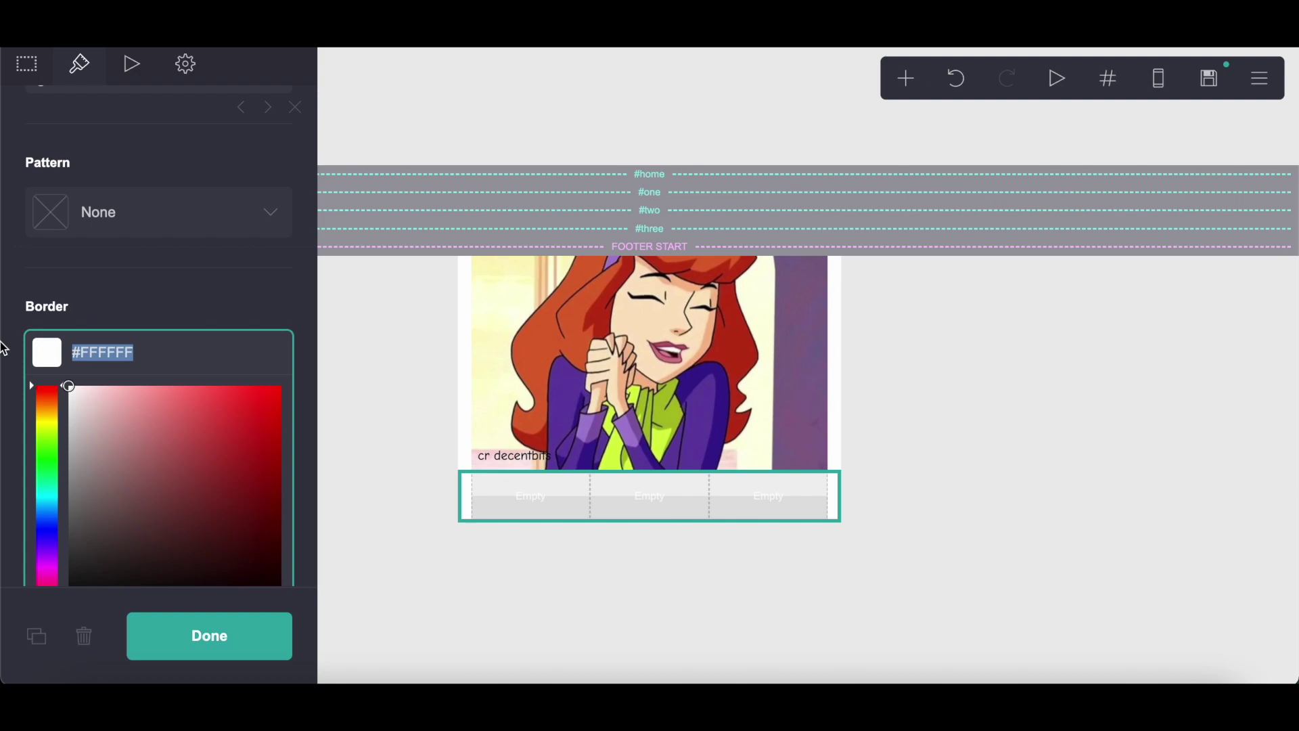
pyautogui.press('BackSpace')
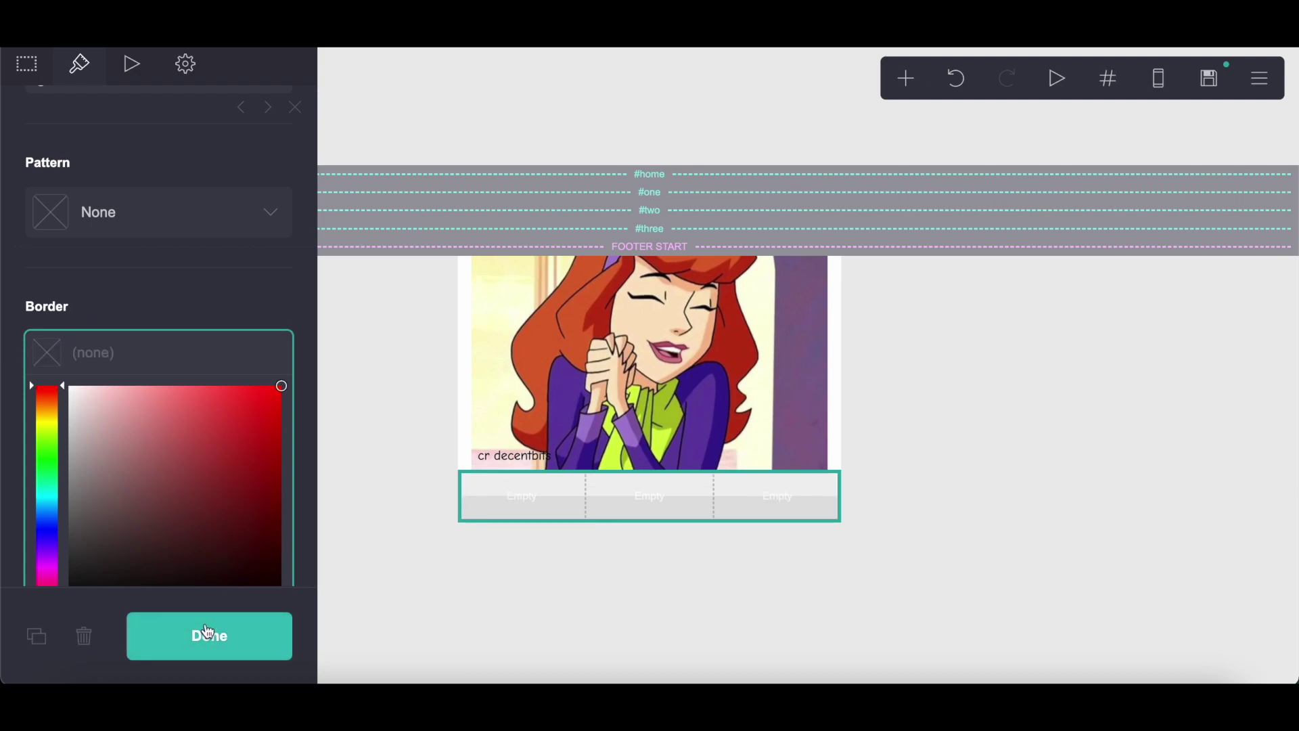
# Step: Add a Buttons element to the first column and copy the background colour #633EA6 from button 1 on the finished page
pyautogui.click(905, 80)
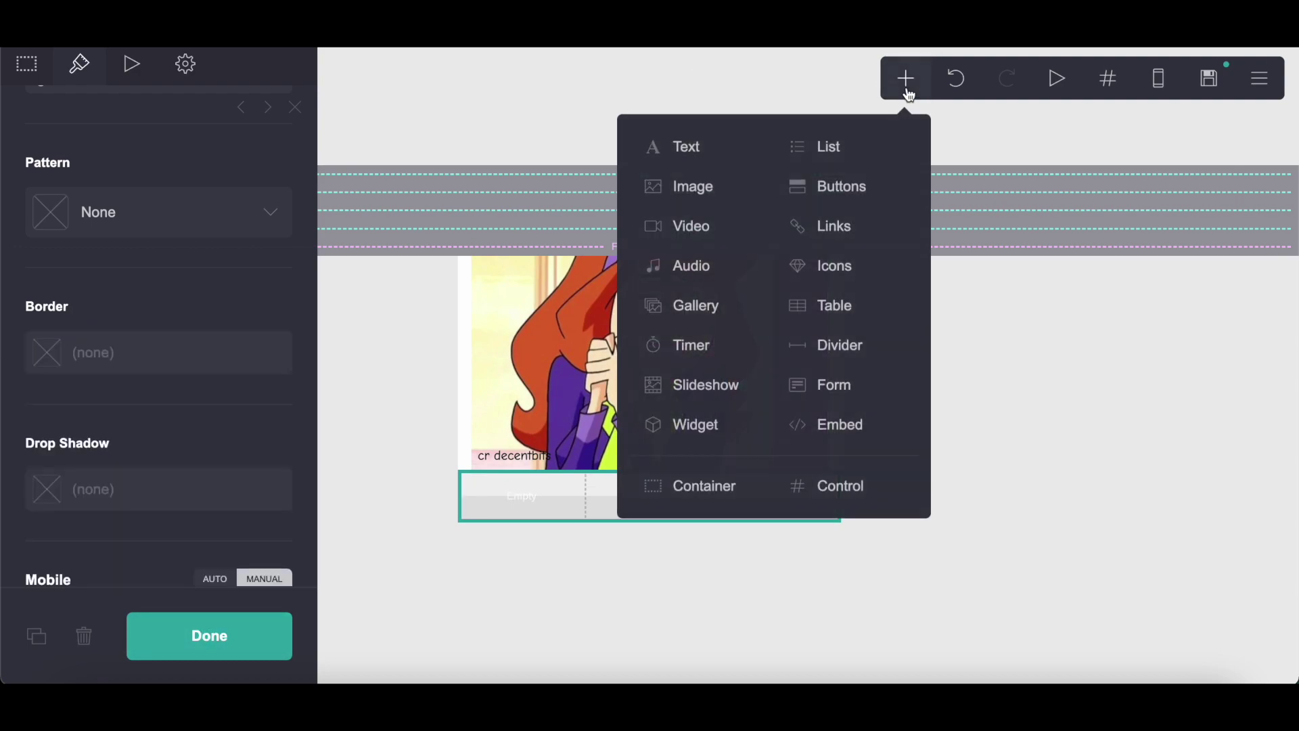
pyautogui.click(838, 185)
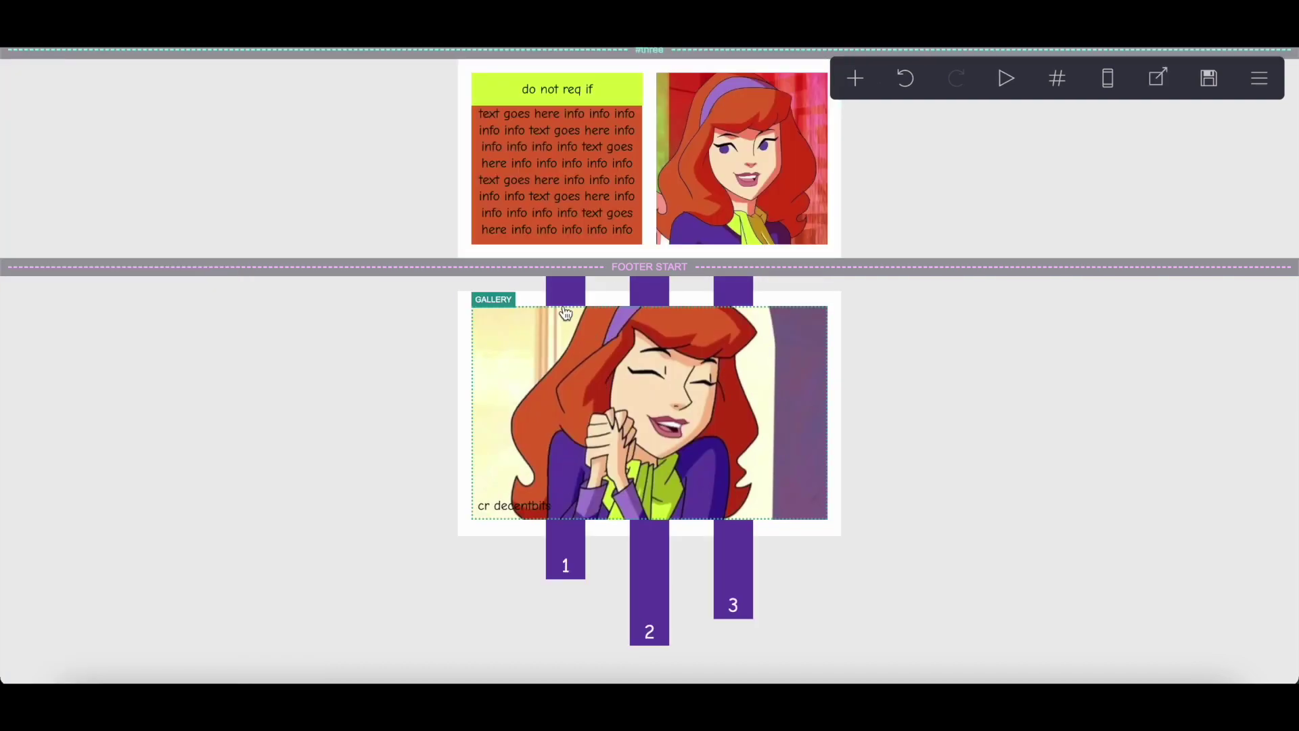
pyautogui.click(556, 536)
pyautogui.scroll(-5, 159, 241)
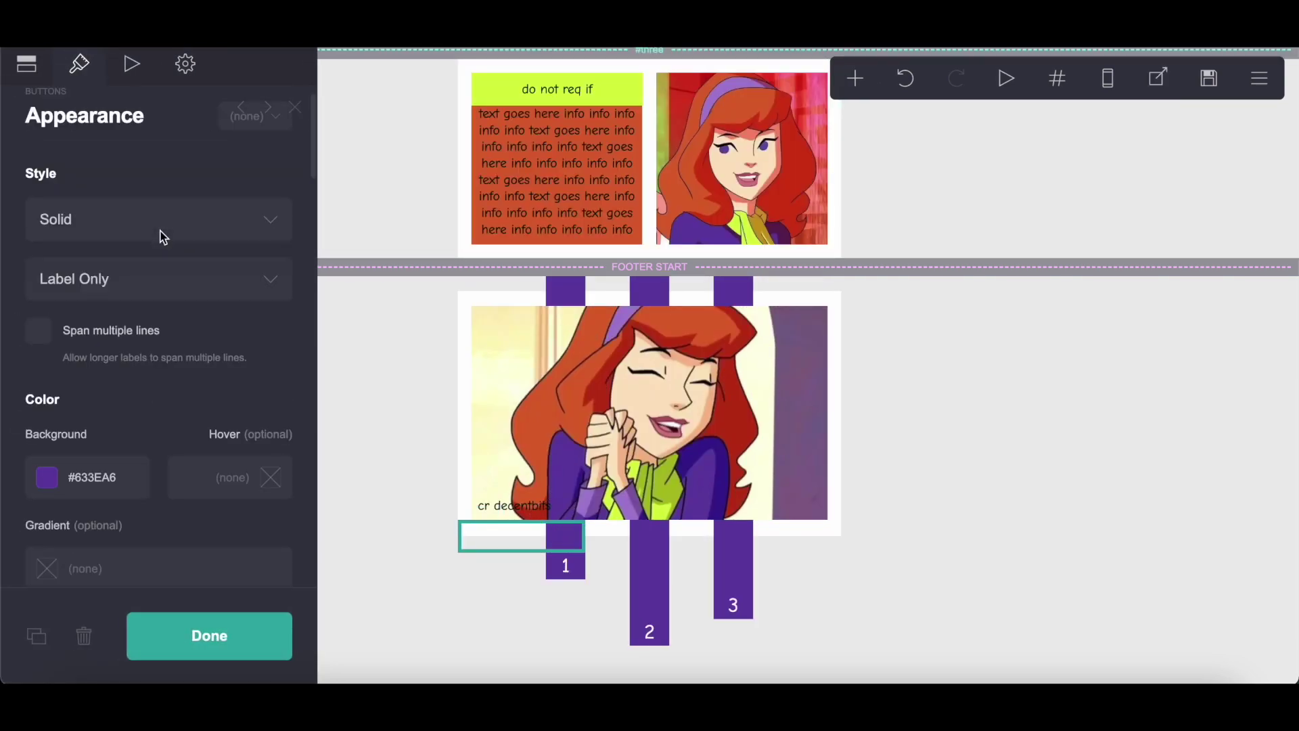
pyautogui.moveTo(145, 530); pyautogui.dragTo(59, 515)
pyautogui.rightClick(145, 524)
pyautogui.click(217, 394)
pyautogui.press('Escape')
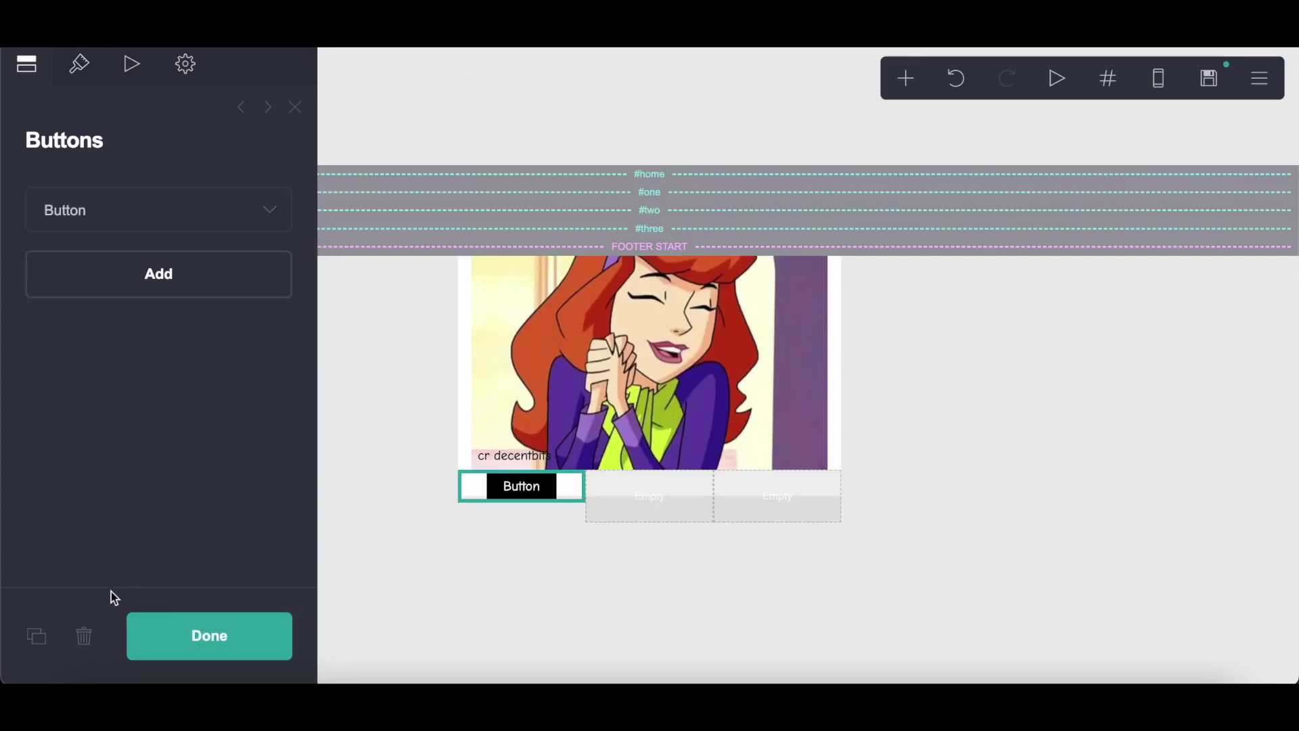
# Step: Set the new button's background colour to #633EA6
pyautogui.click(80, 80)
pyautogui.moveTo(146, 518); pyautogui.dragTo(19, 521)
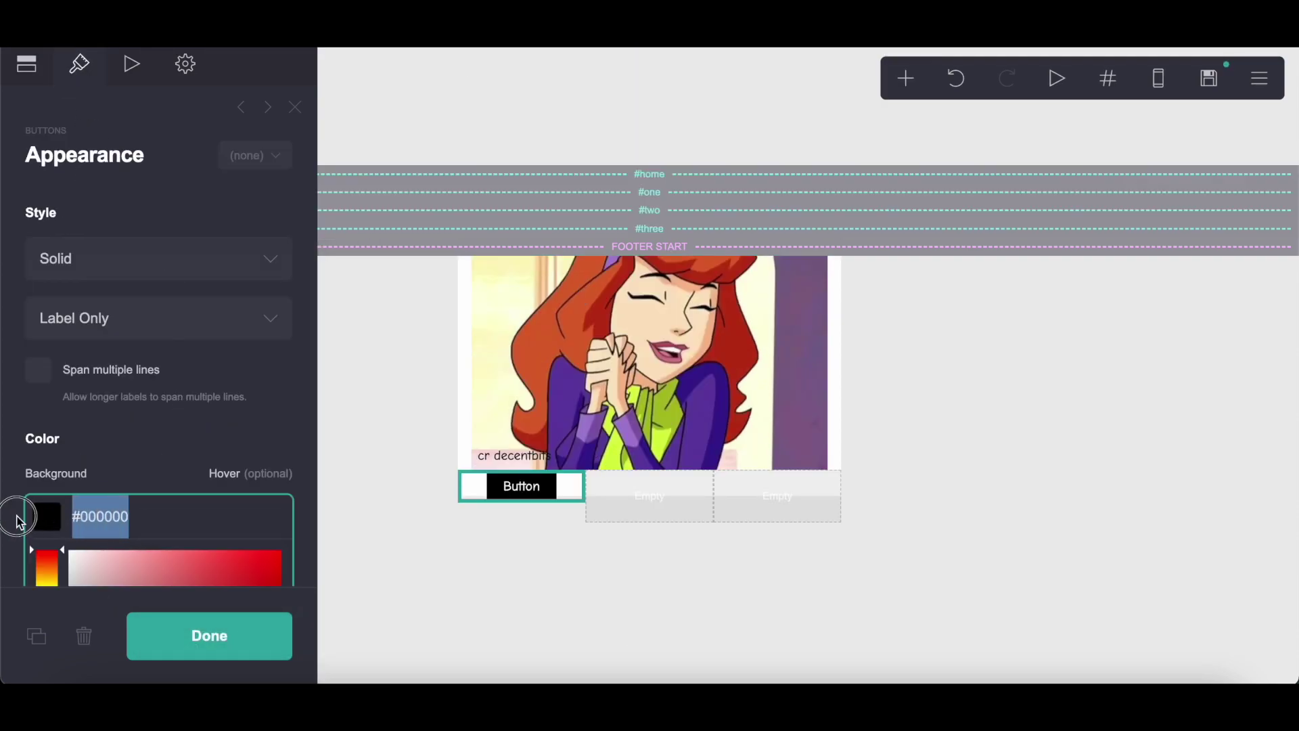
pyautogui.rightClick(172, 506)
pyautogui.click(206, 407)
pyautogui.click(156, 448)
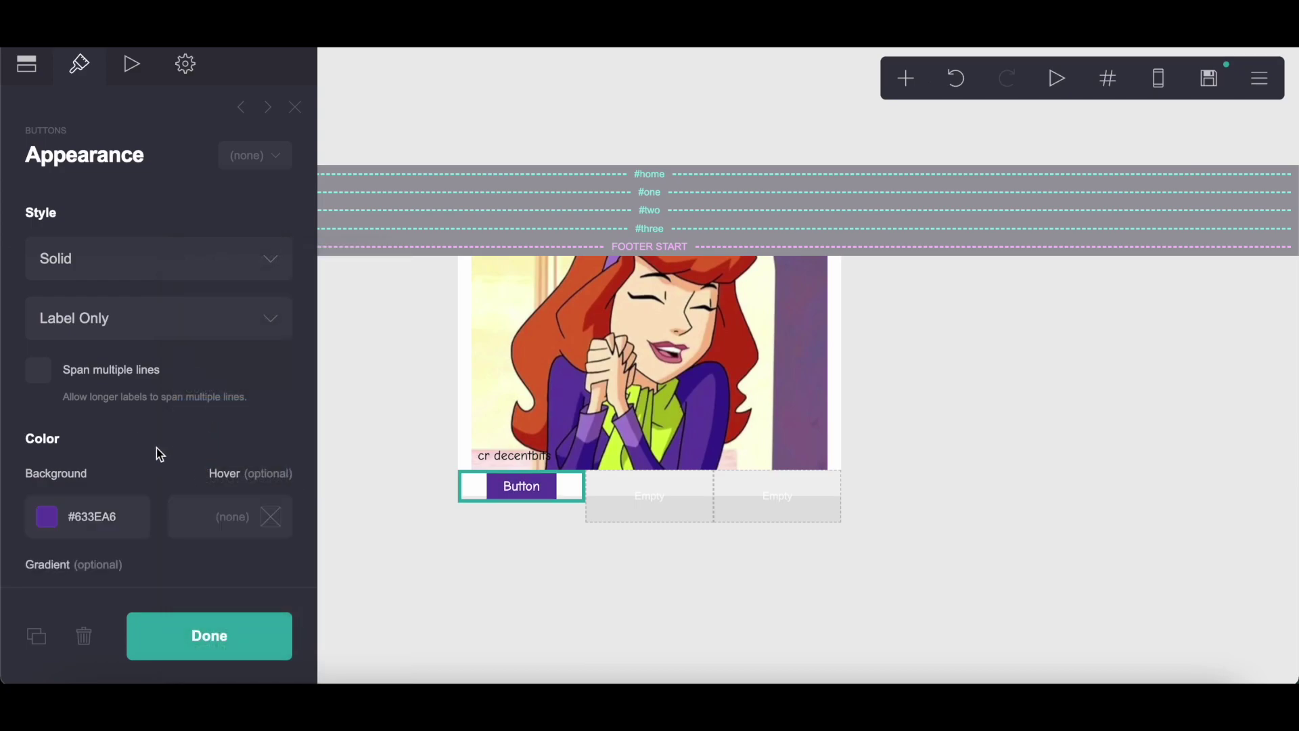
# Step: Make the button's label colour fully transparent
pyautogui.scroll(-4, 156, 448)
pyautogui.click(163, 481)
pyautogui.scroll(-3, 166, 487)
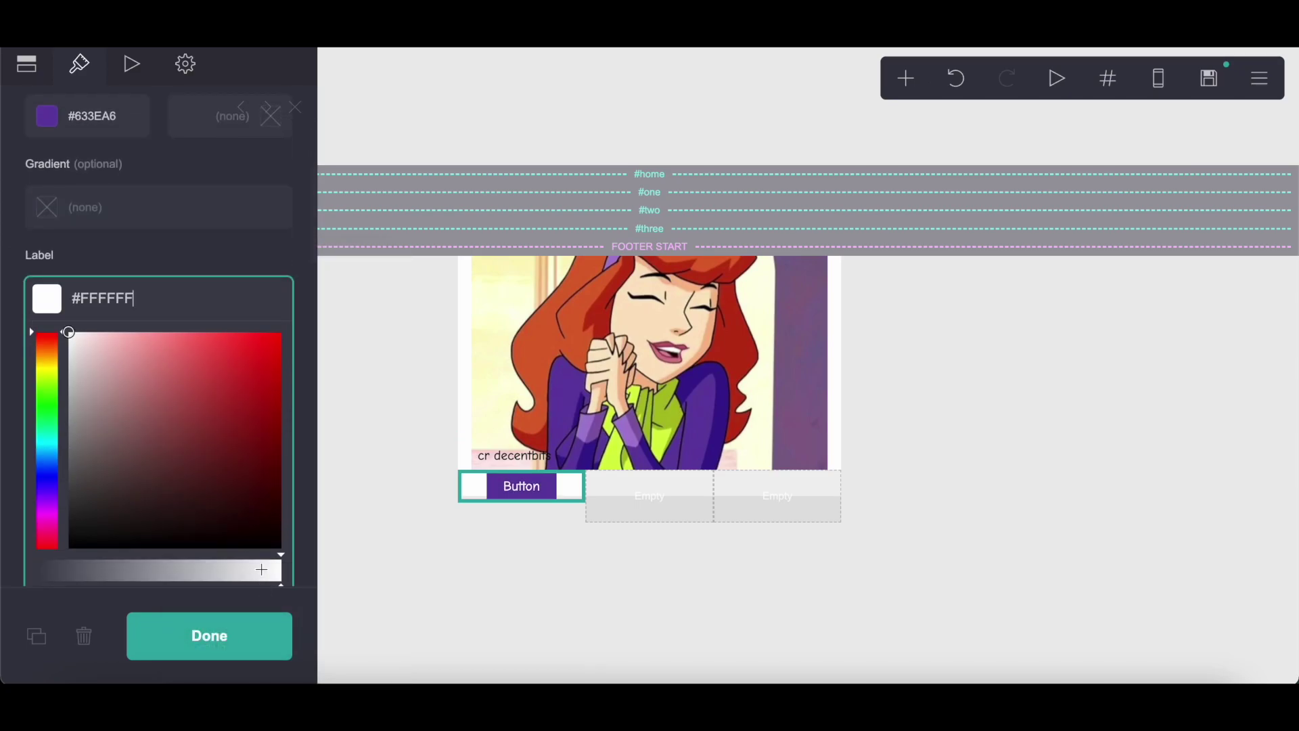
pyautogui.moveTo(262, 570); pyautogui.dragTo(20, 539)
# Step: Set the URL of the first-column button to #one
pyautogui.click(27, 63)
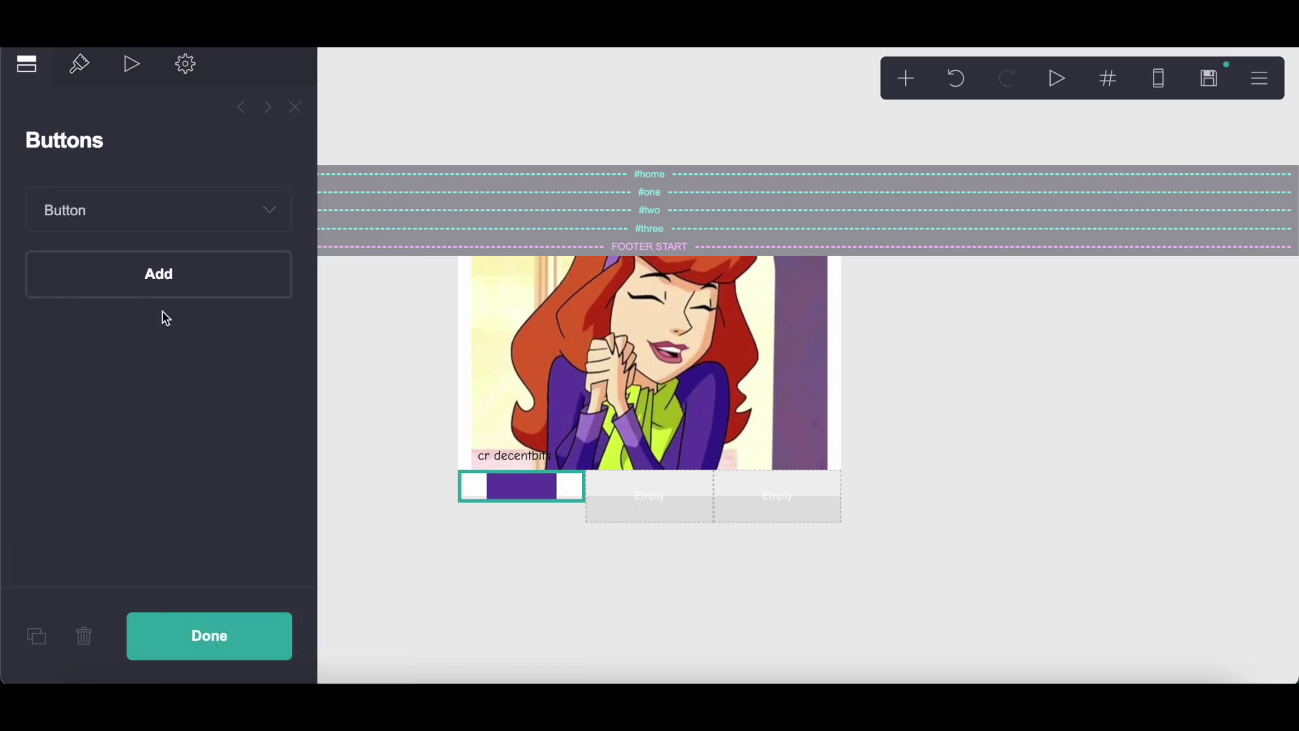
pyautogui.click(152, 269)
pyautogui.click(227, 419)
pyautogui.moveTo(227, 419); pyautogui.dragTo(43, 412)
pyautogui.write('#')
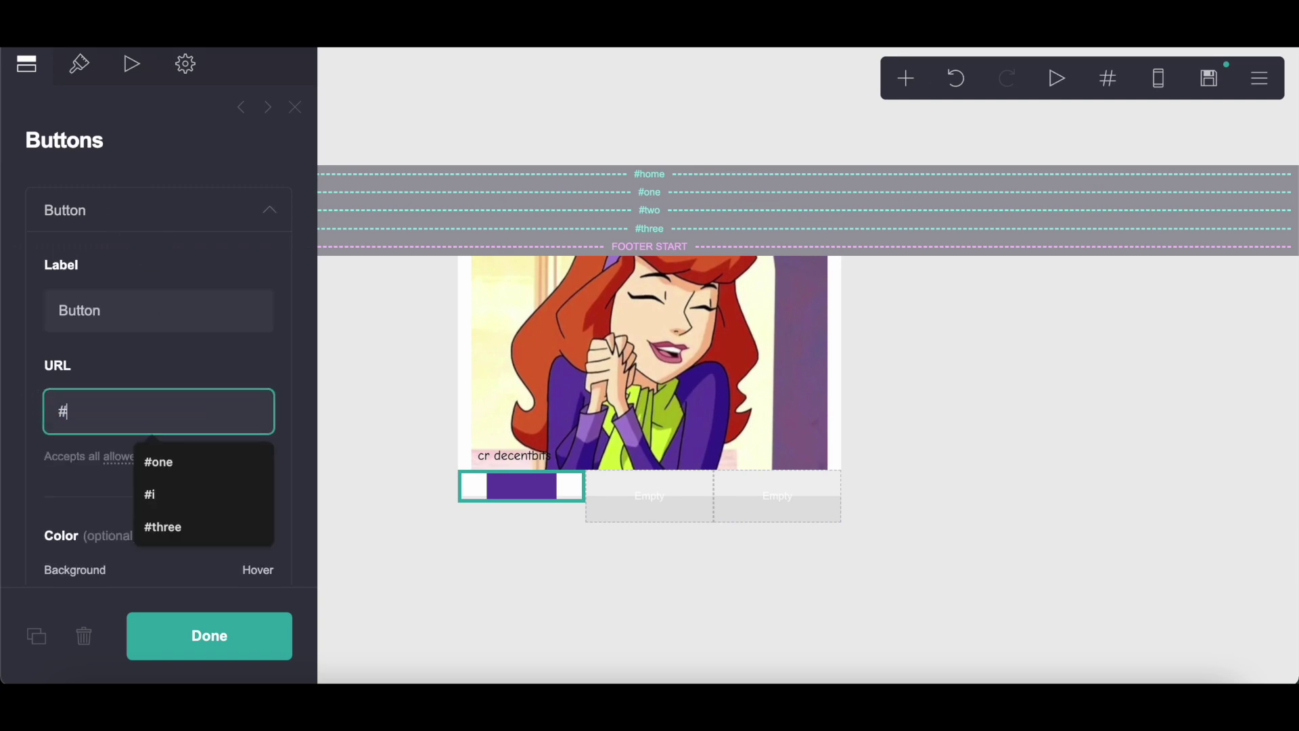
pyautogui.click(184, 454)
# Step: Check the button specifications in the notes document and set the first-column button's width to 3
pyautogui.click(79, 66)
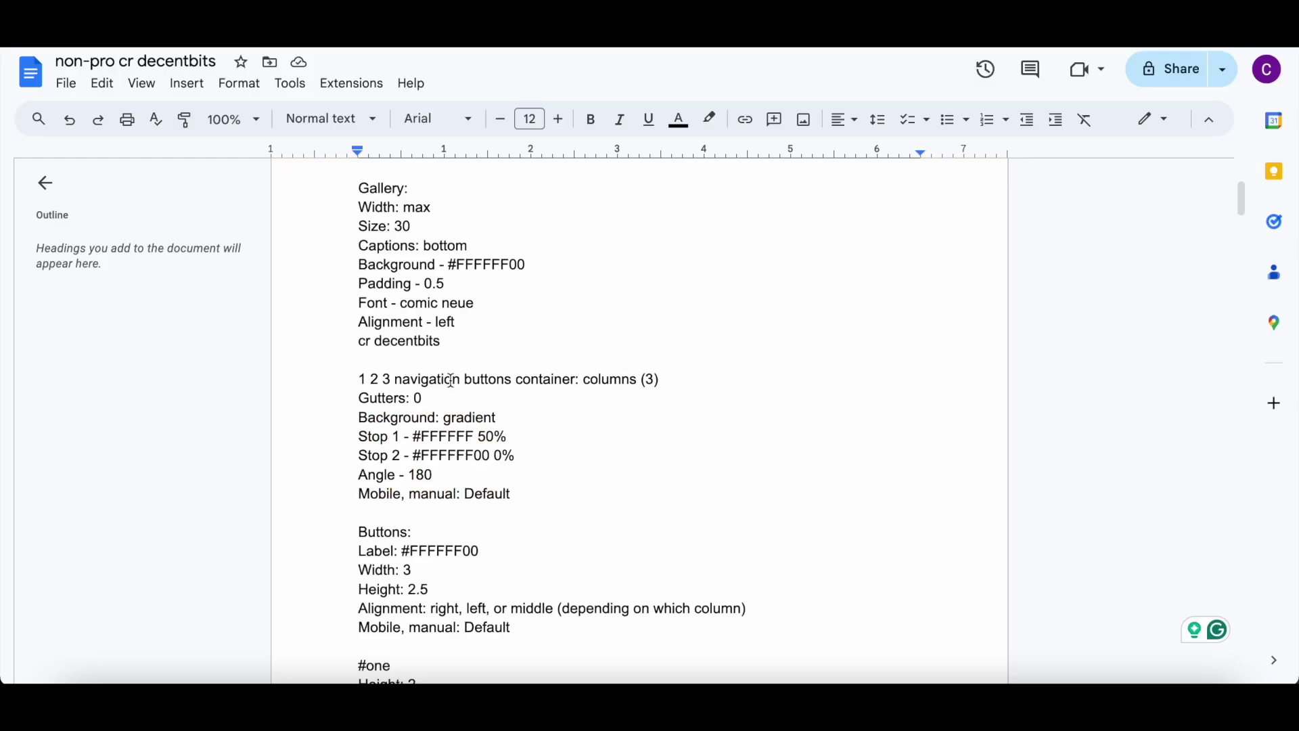
pyautogui.scroll(-2, 452, 381)
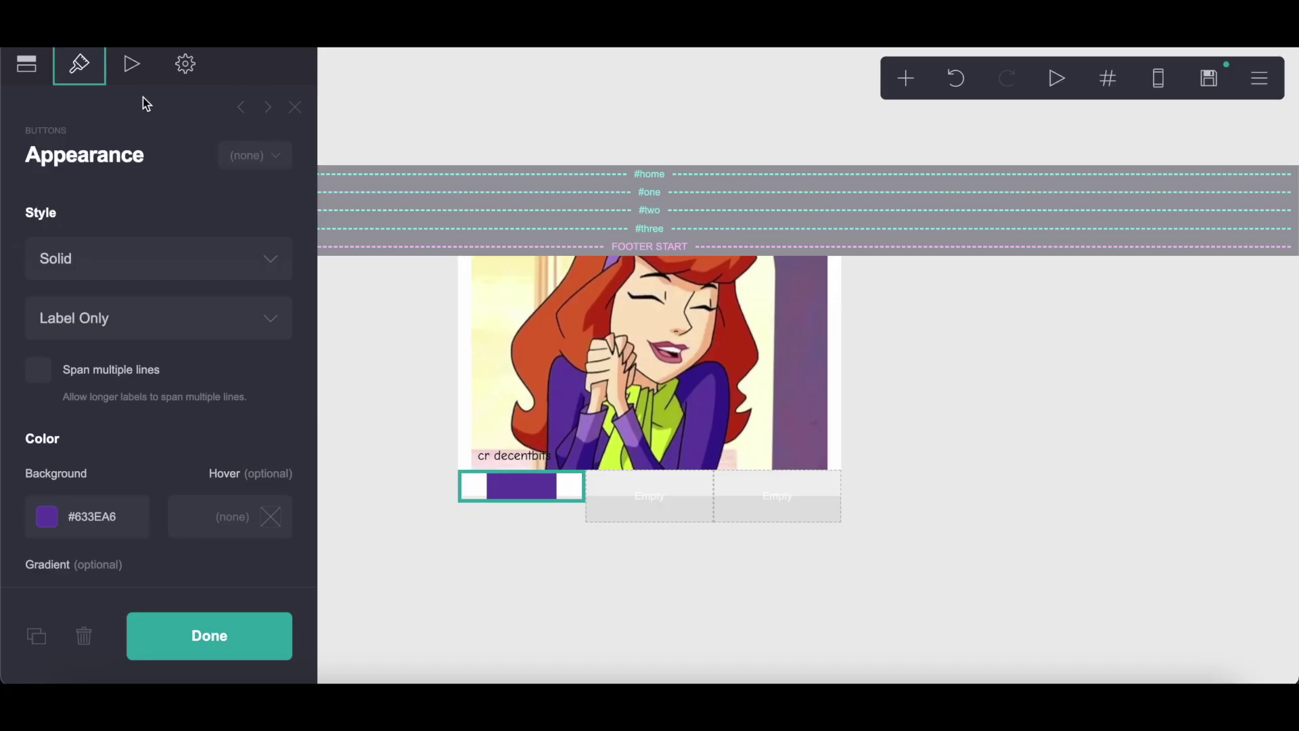
pyautogui.scroll(-6, 203, 342)
pyautogui.click(278, 298)
pyautogui.write('5')
pyautogui.press('Return')
pyautogui.scroll(6, 204, 309)
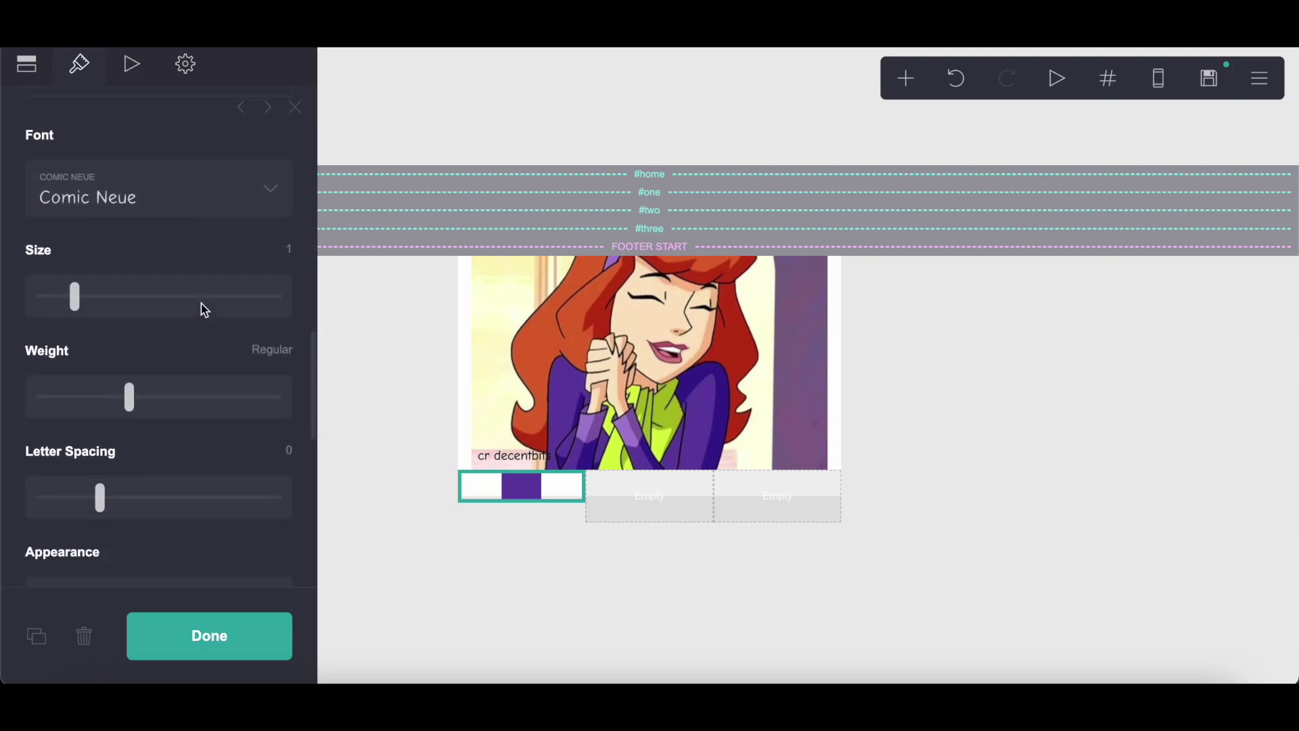
# Step: Set the button's mobile appearance to manual with the Default layout, and set its alignment to Right
pyautogui.scroll(-8, 204, 310)
pyautogui.click(265, 480)
pyautogui.scroll(-4, 169, 419)
pyautogui.click(127, 359)
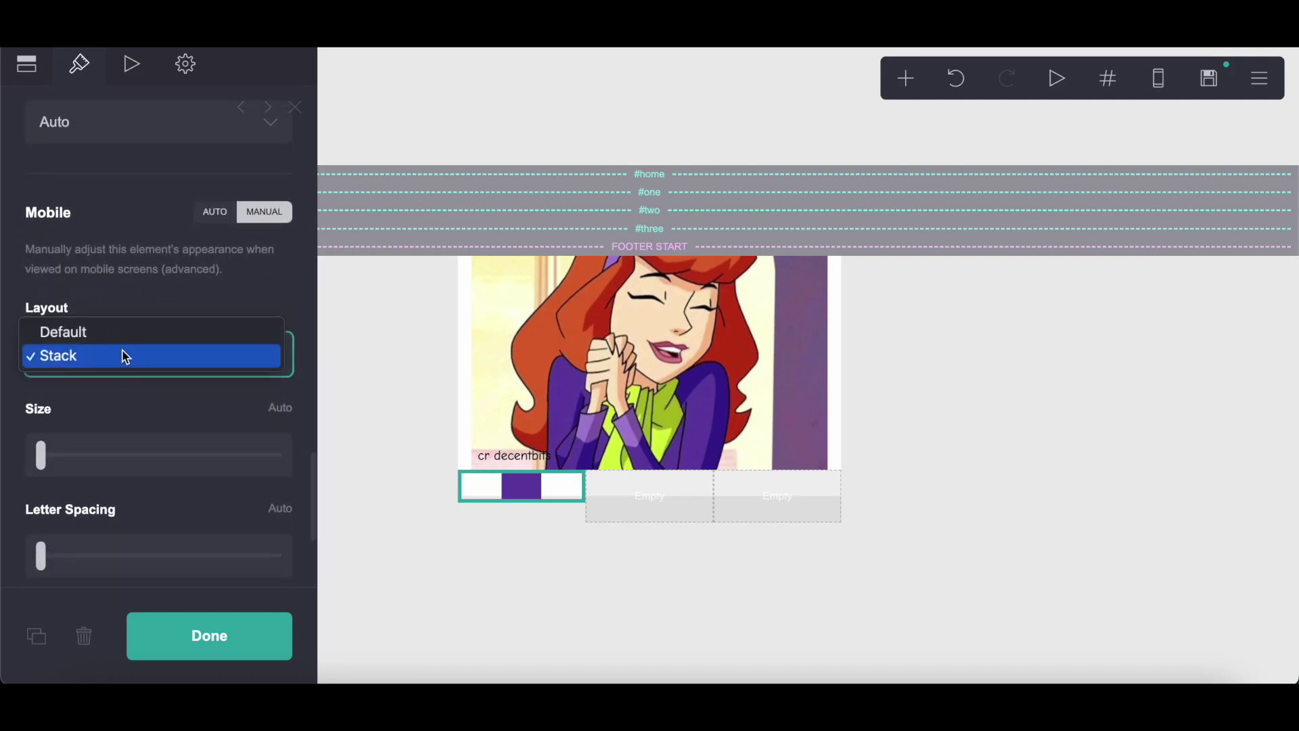
pyautogui.click(122, 334)
pyautogui.scroll(5, 120, 345)
pyautogui.click(89, 449)
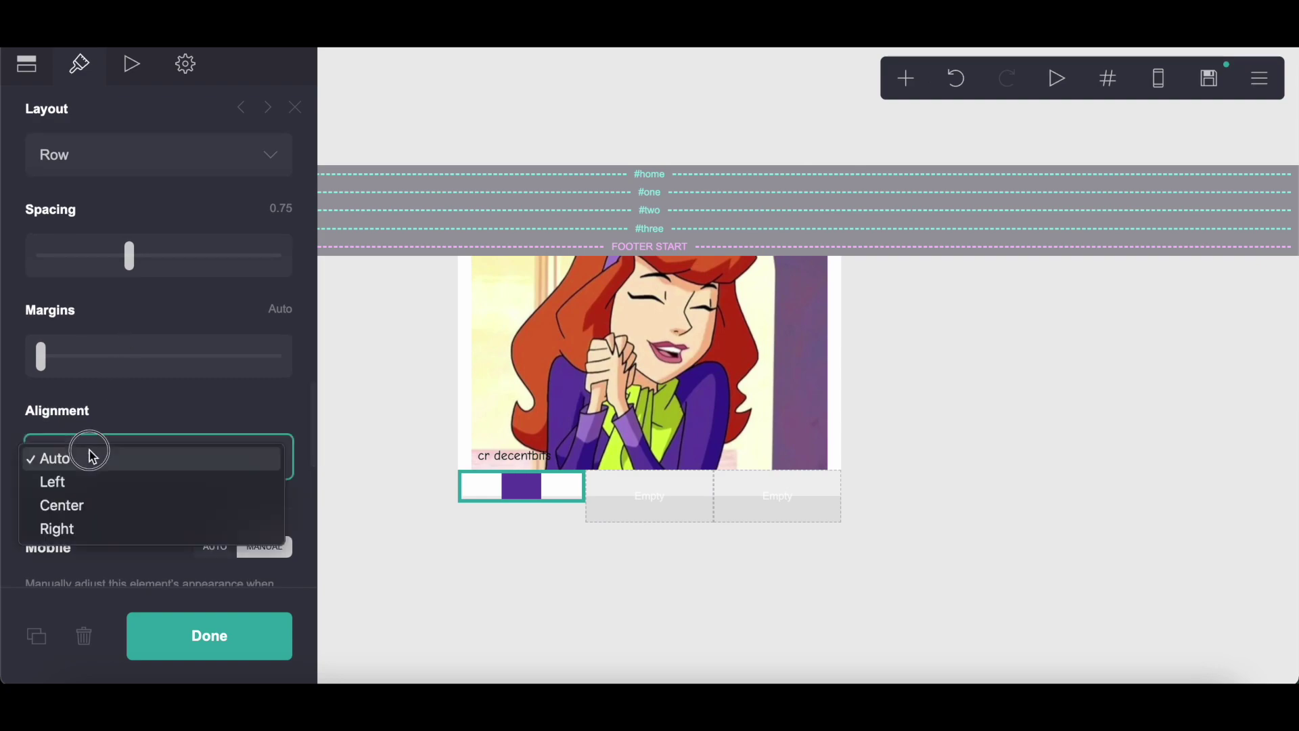
pyautogui.click(80, 532)
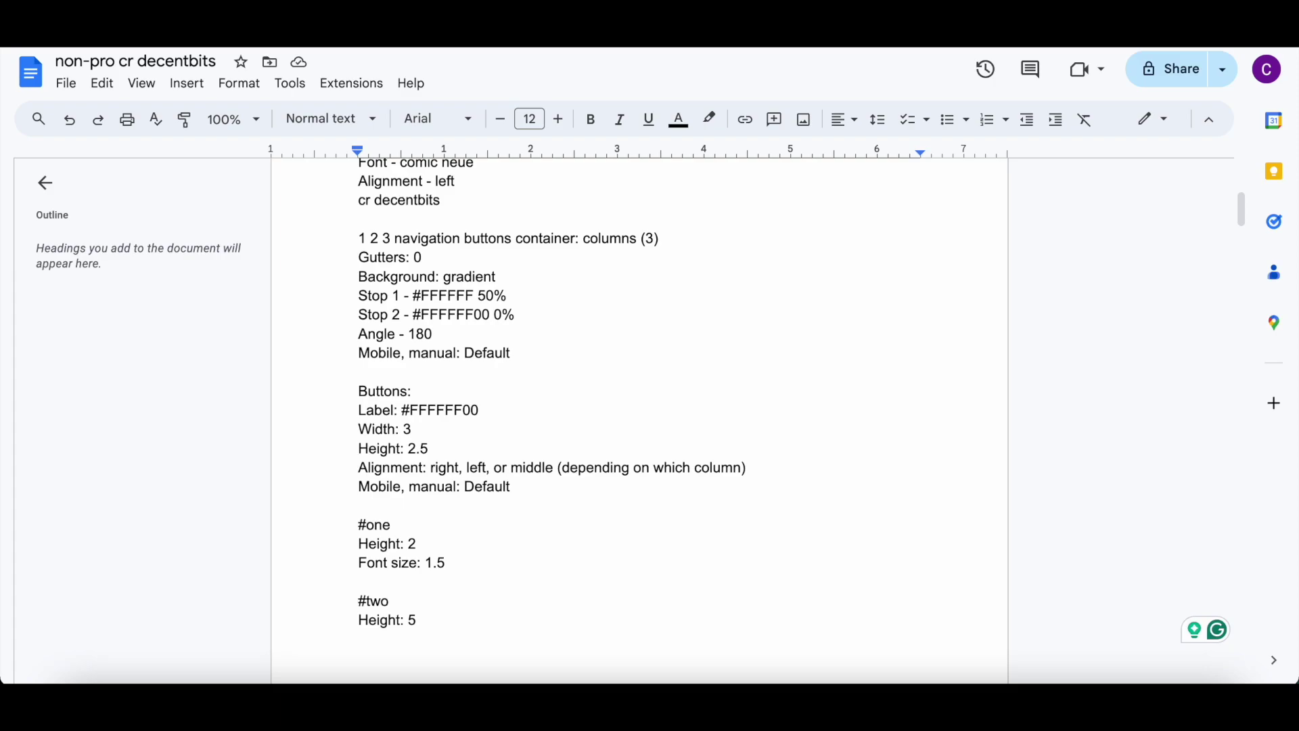
# Step: Duplicate the first-column button, giving the copy a height of 2 and a font size of 1.5 as listed in the notes
pyautogui.scroll(-2, 549, 384)
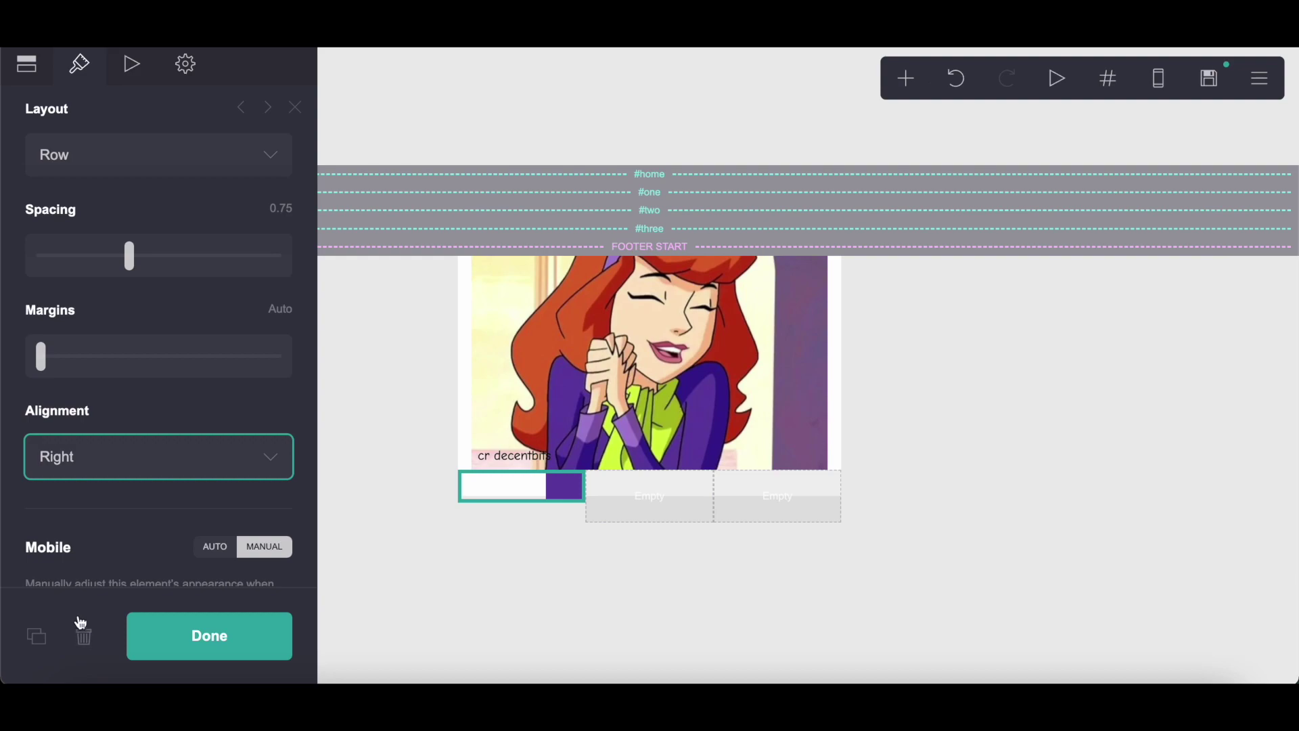
pyautogui.click(36, 636)
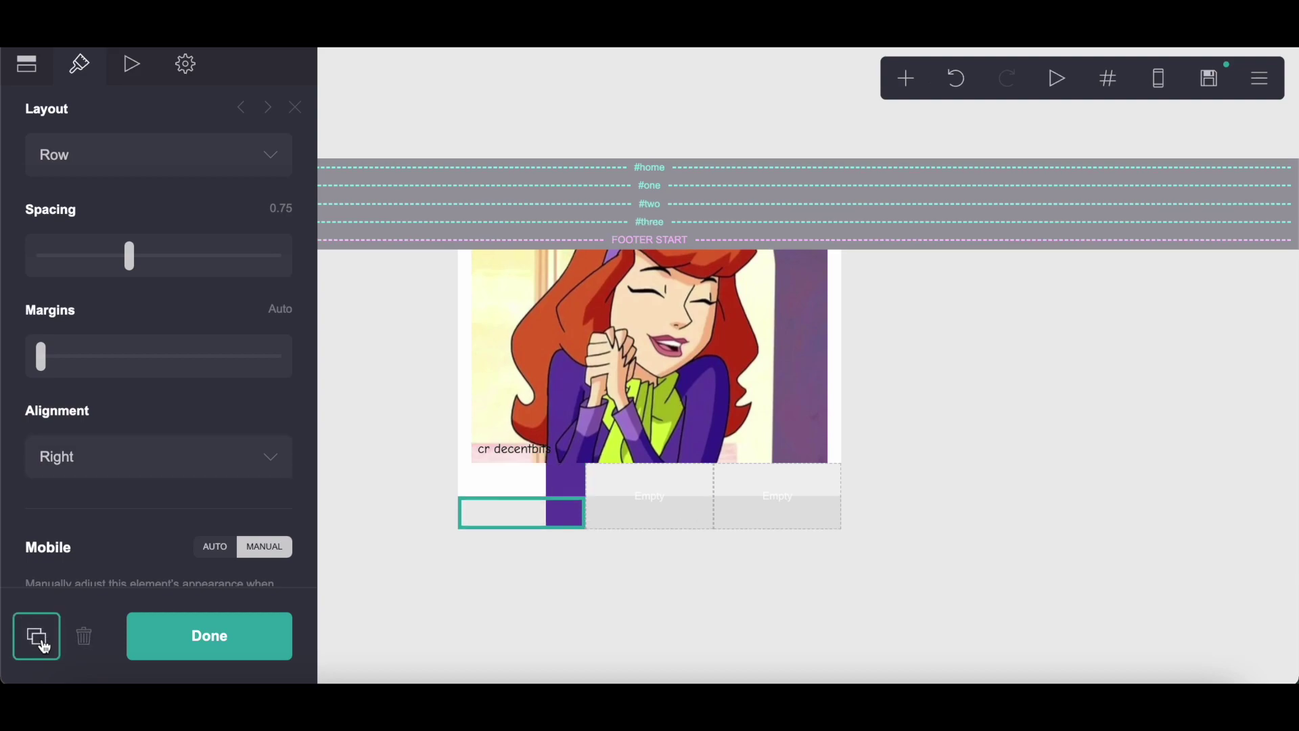
pyautogui.scroll(10, 164, 347)
pyautogui.scroll(-2, 163, 347)
pyautogui.click(274, 407)
pyautogui.write('2')
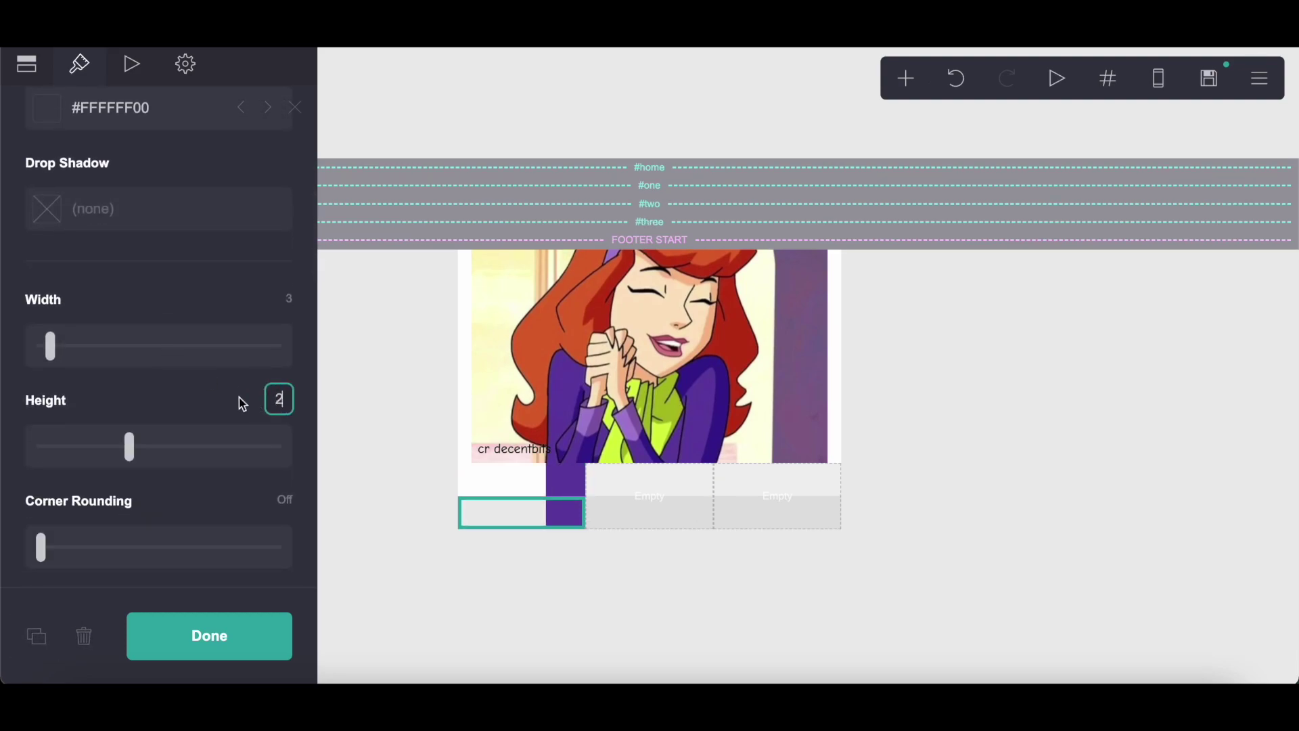
pyautogui.scroll(-8, 209, 404)
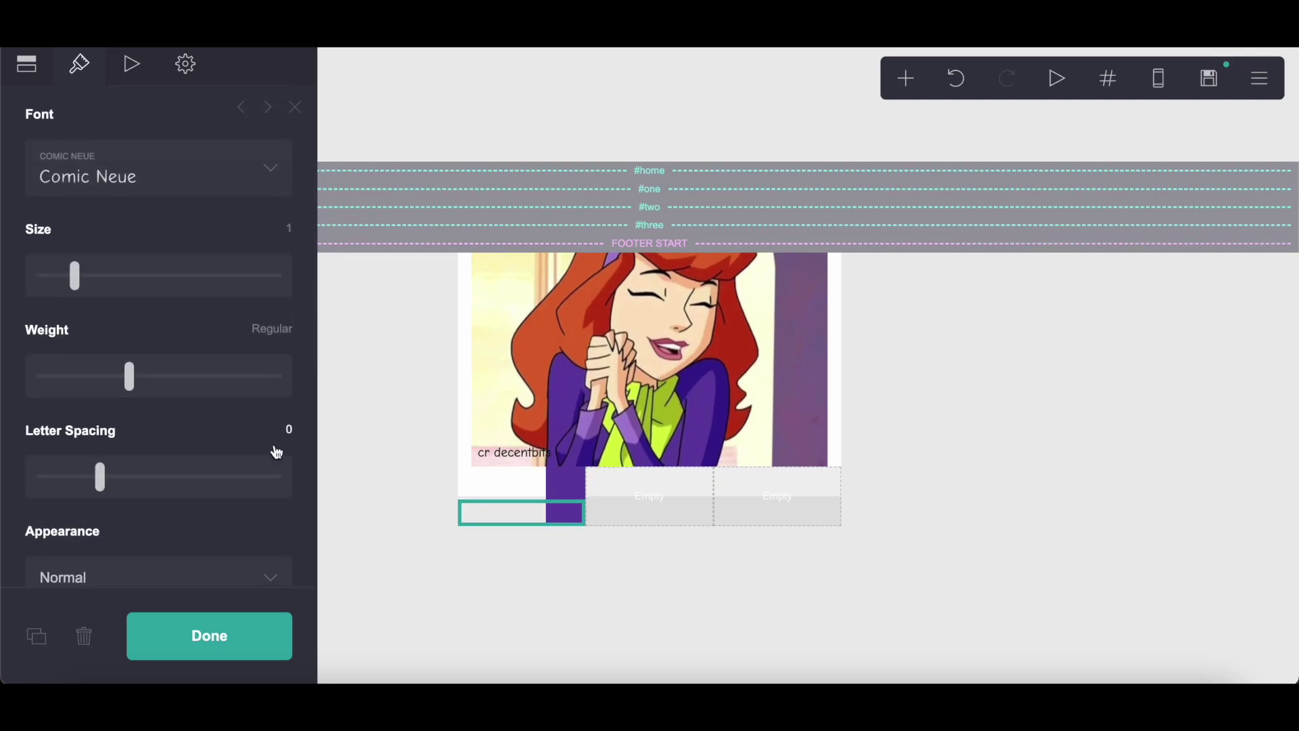
pyautogui.press('Return')
# Step: Make the copied button's label colour fully opaque #FFFFFF
pyautogui.scroll(-5, 215, 351)
pyautogui.scroll(-4, 259, 477)
pyautogui.click(206, 440)
pyautogui.scroll(-3, 206, 440)
pyautogui.moveTo(120, 538); pyautogui.dragTo(282, 538)
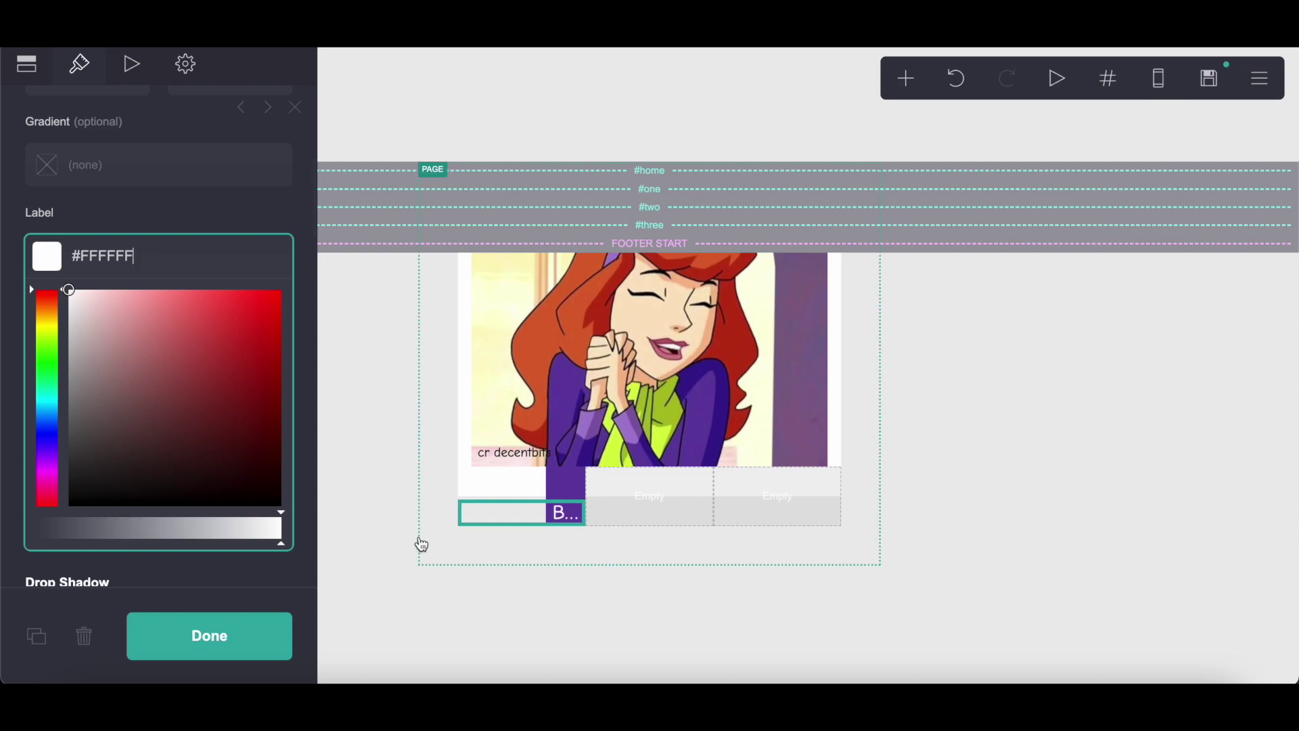
# Step: Change the copied button's label to 1 and finish editing it
pyautogui.click(23, 74)
pyautogui.scroll(4, 124, 245)
pyautogui.scroll(3, 124, 245)
pyautogui.moveTo(109, 310); pyautogui.dragTo(38, 304)
pyautogui.click(186, 634)
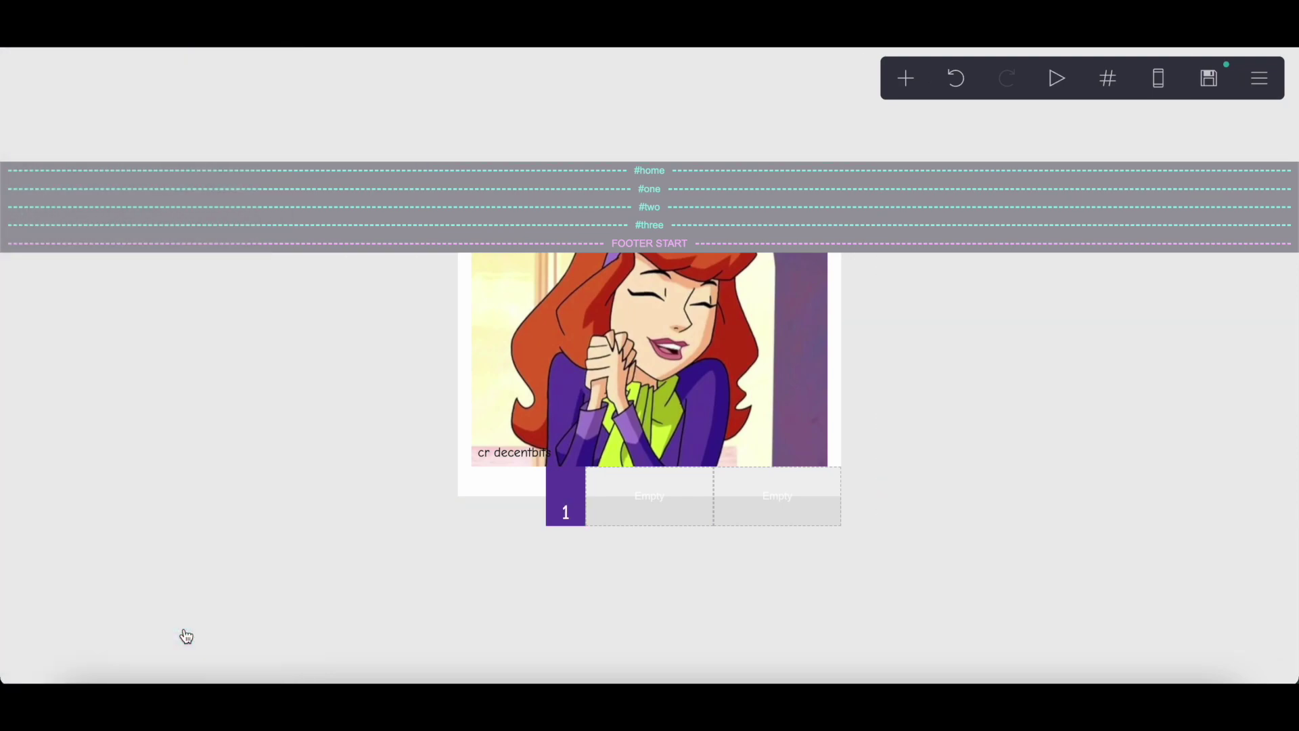
# Step: Duplicate the unlabelled first-column button into the second column and set its URL to #two
pyautogui.click(546, 488)
pyautogui.click(34, 635)
pyautogui.moveTo(510, 525); pyautogui.dragTo(668, 509)
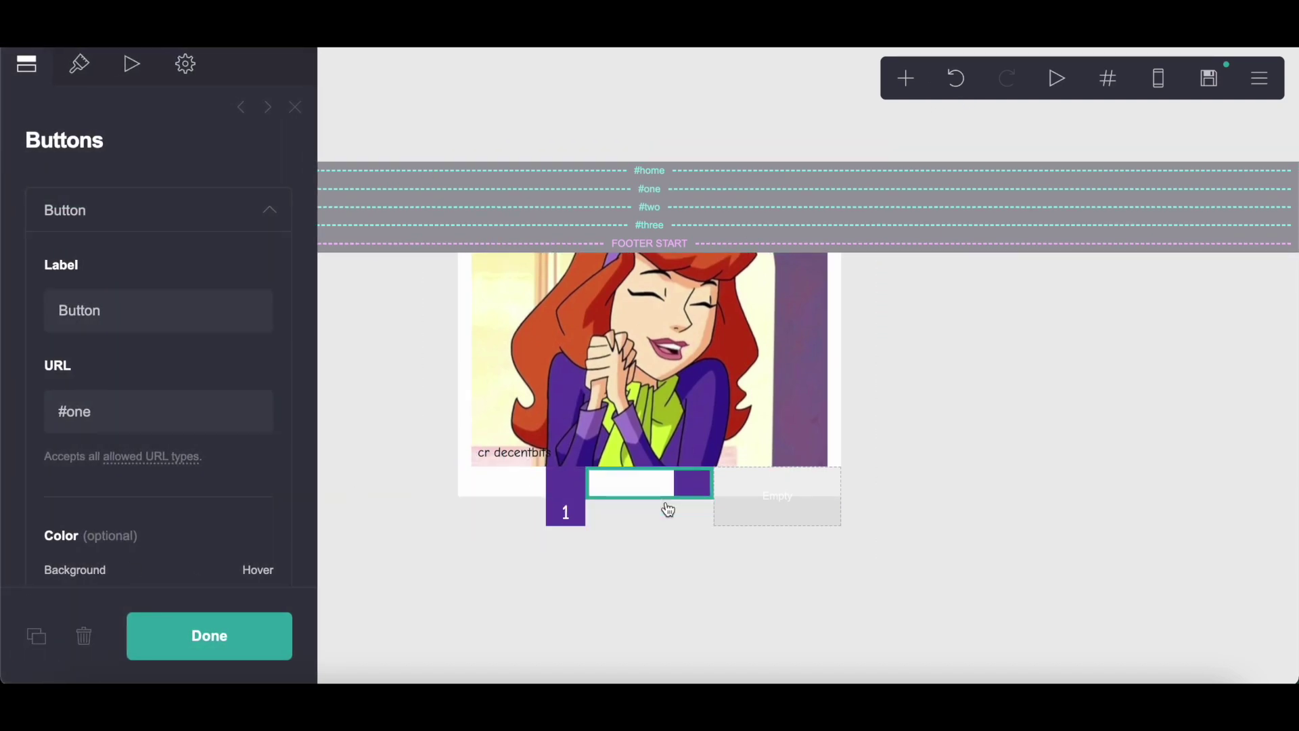
pyautogui.click(117, 418)
pyautogui.hotkey('ctrl', 'a')
pyautogui.write('#two')
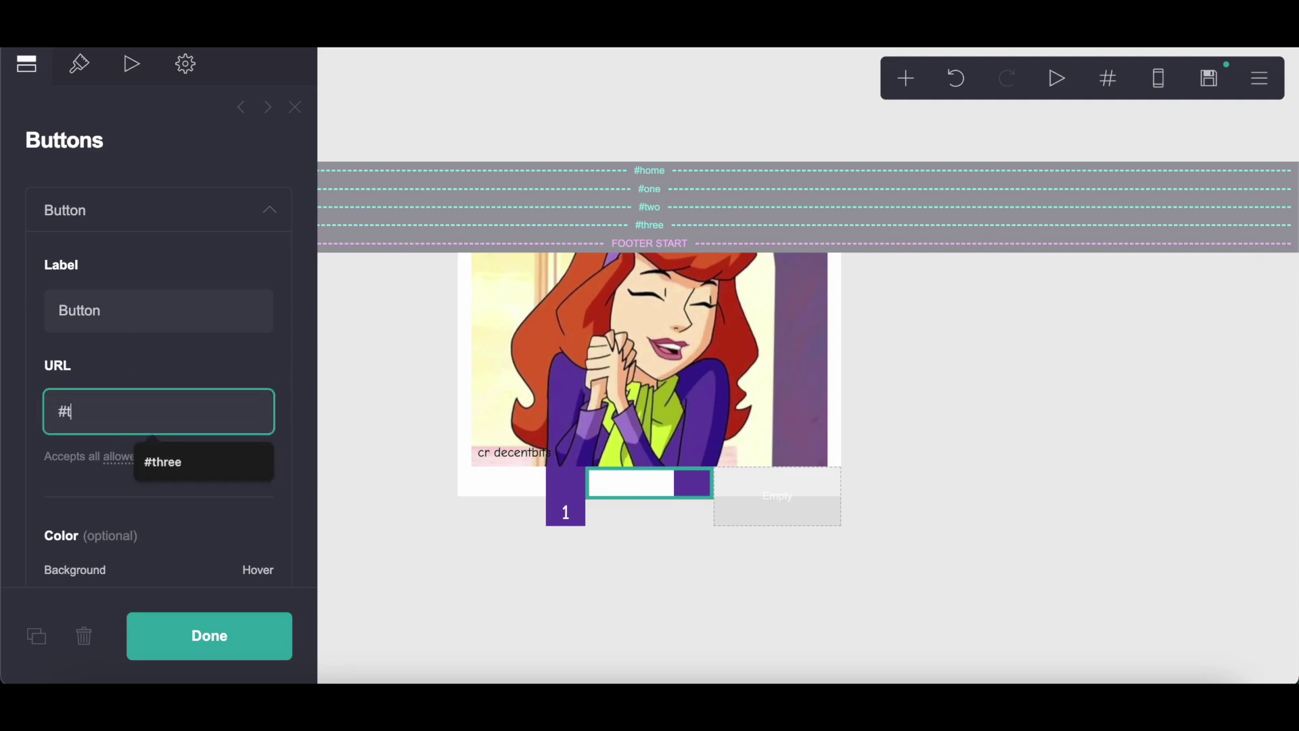
# Step: Set the alignment of the second-column button to Center
pyautogui.click(80, 64)
pyautogui.scroll(-10, 139, 351)
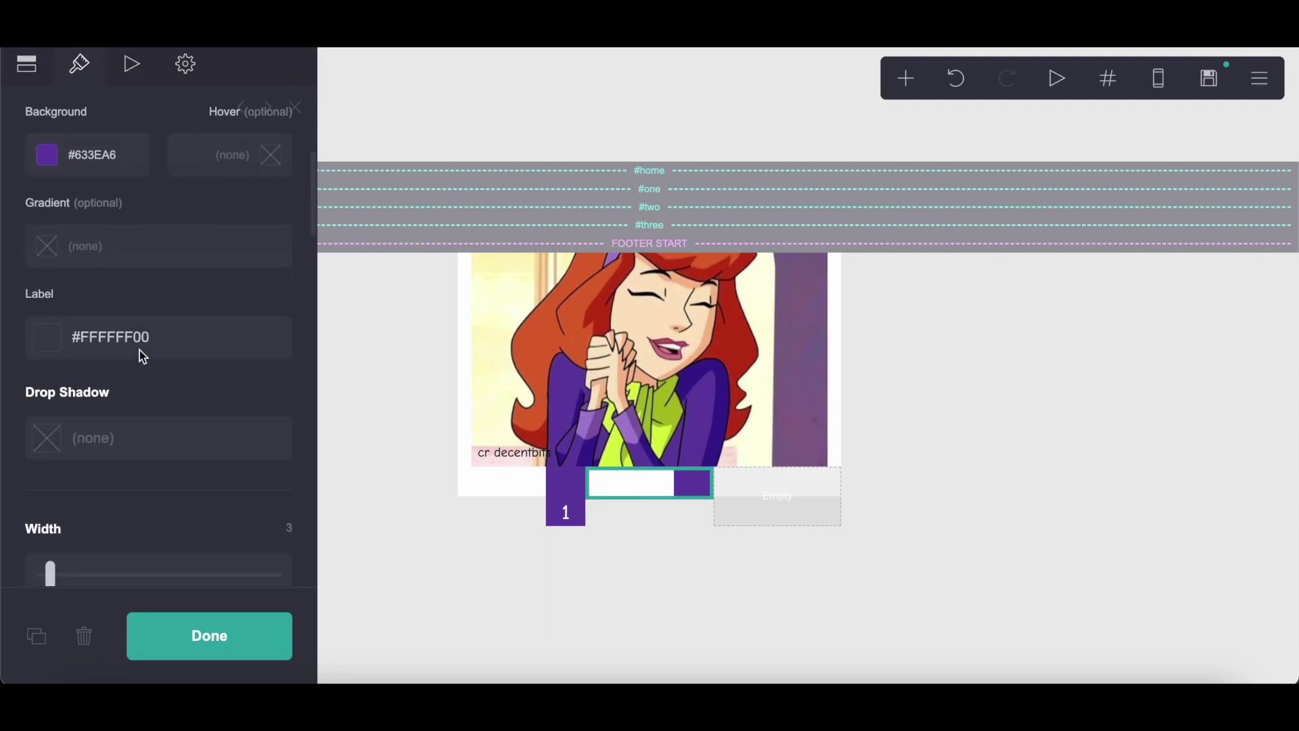
pyautogui.scroll(-10, 141, 353)
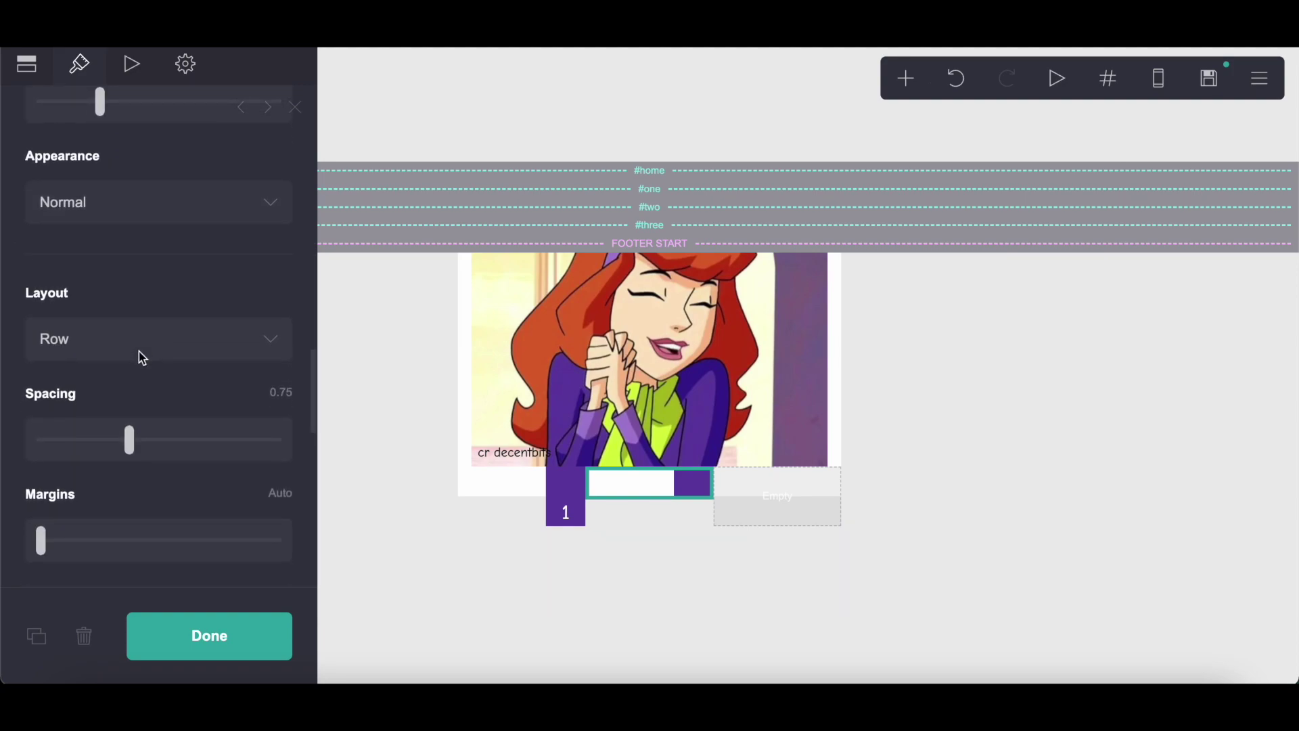
pyautogui.scroll(-3, 123, 349)
pyautogui.click(92, 433)
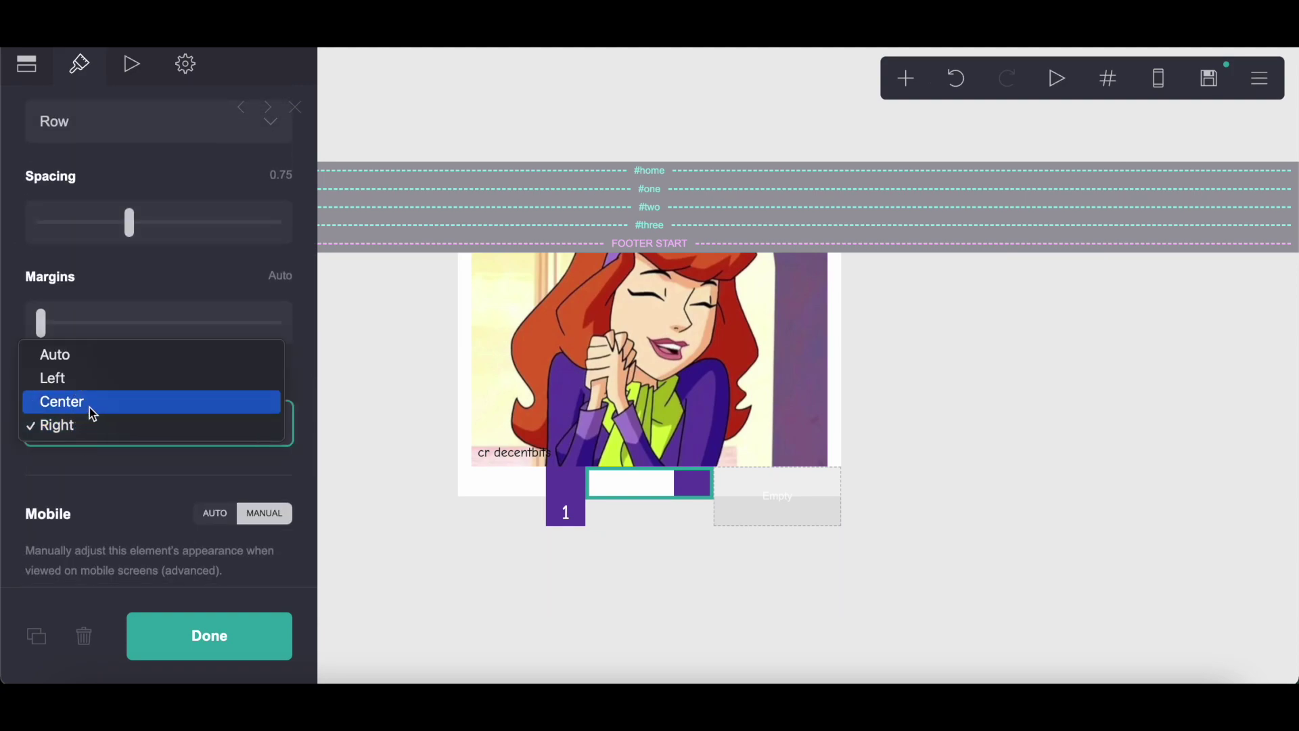
pyautogui.click(93, 409)
# Step: Duplicate the second-column button, check the #two heights in the notes document, and set the copy's height to 5
pyautogui.click(34, 639)
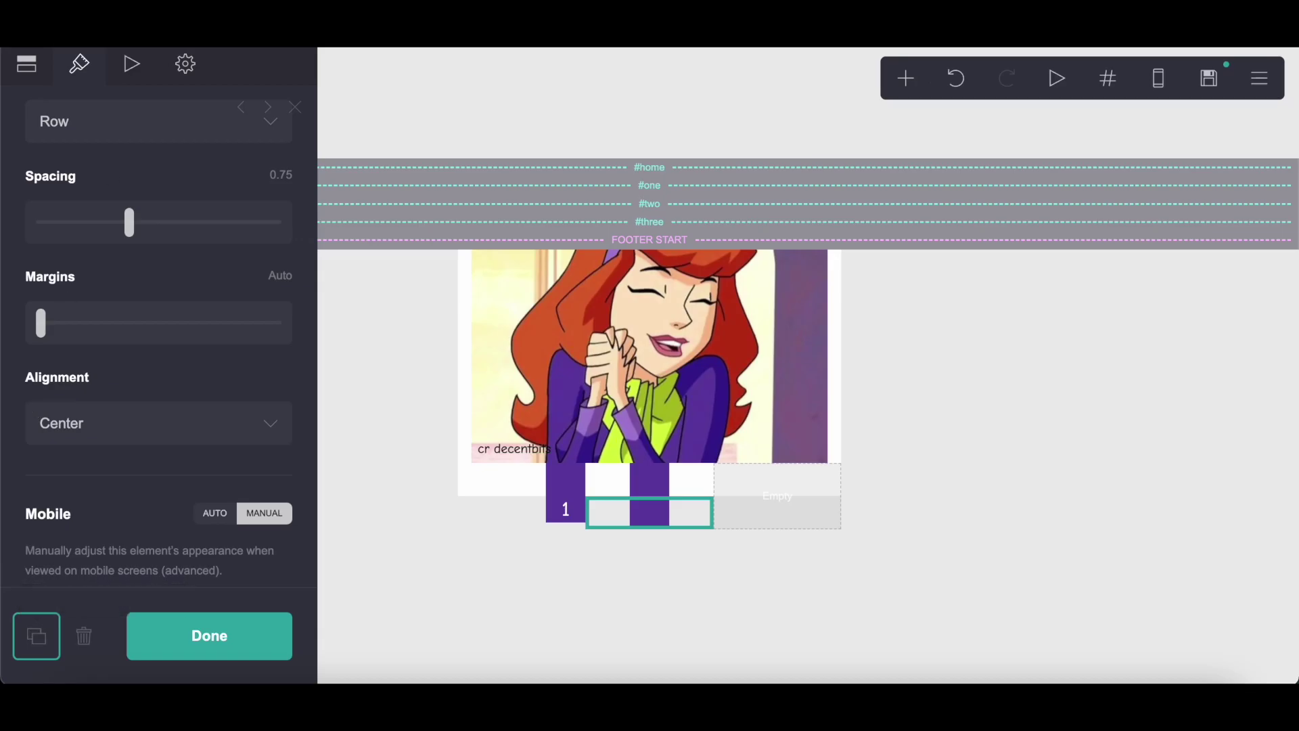
pyautogui.hotkey('ctrl', 'Tab')
pyautogui.scroll(-3, 465, 405)
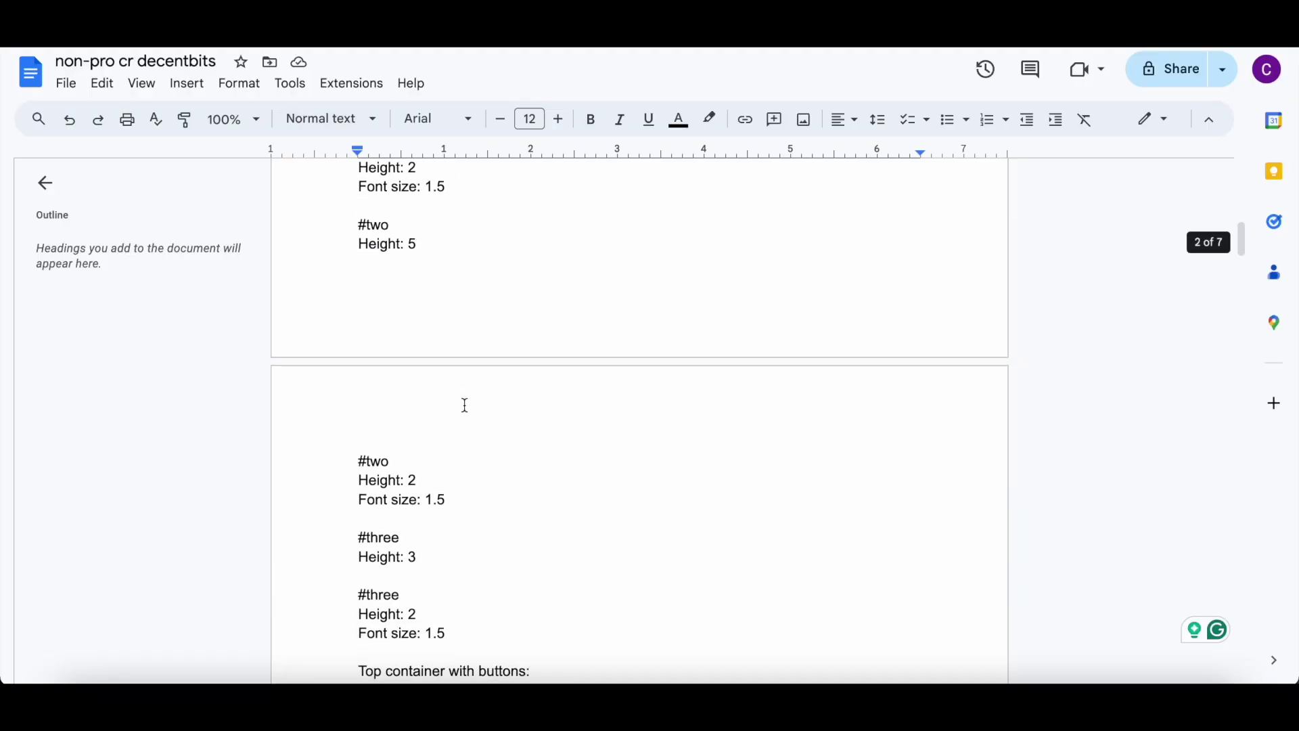
pyautogui.scroll(1, 465, 404)
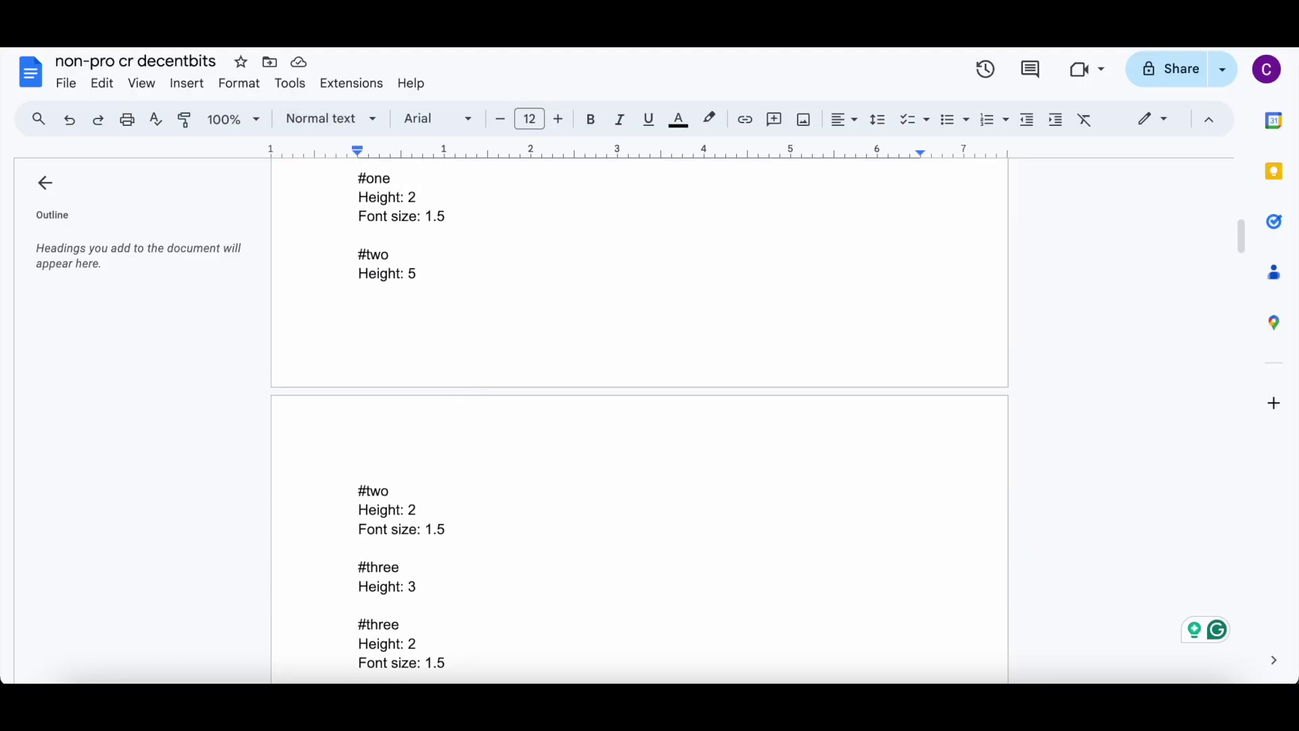
pyautogui.click(504, 34)
pyautogui.scroll(10, 155, 477)
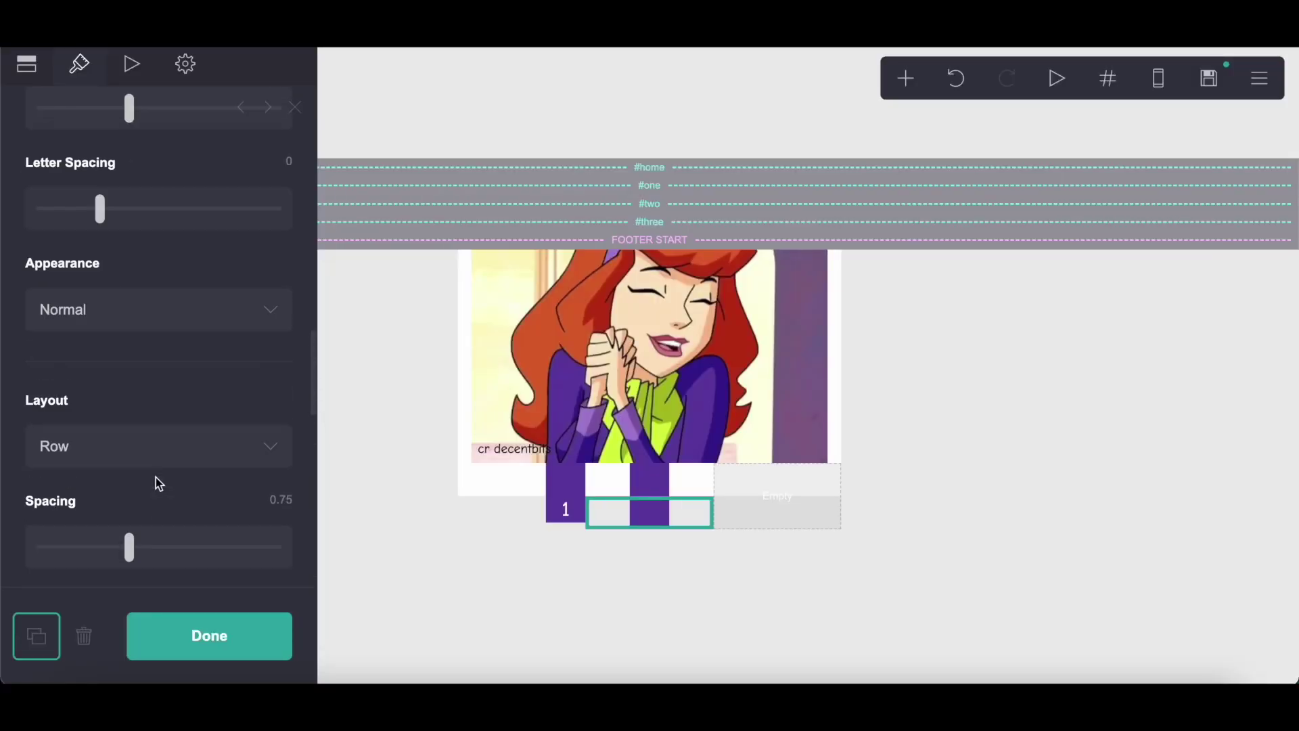
pyautogui.scroll(-1, 155, 477)
pyautogui.click(286, 526)
pyautogui.write('5')
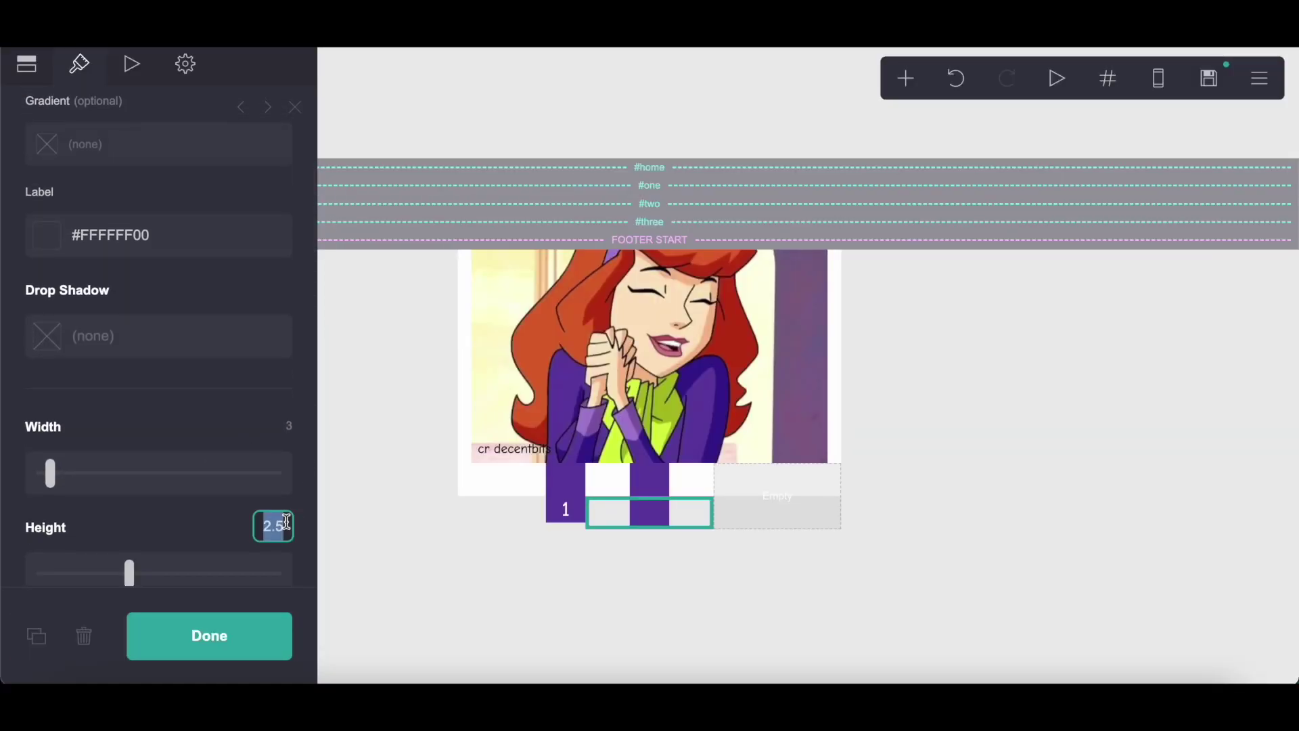
pyautogui.press('Return')
# Step: Duplicate the 5-high button and give the new copy a height of 2 and a font size of 1.5
pyautogui.click(280, 526)
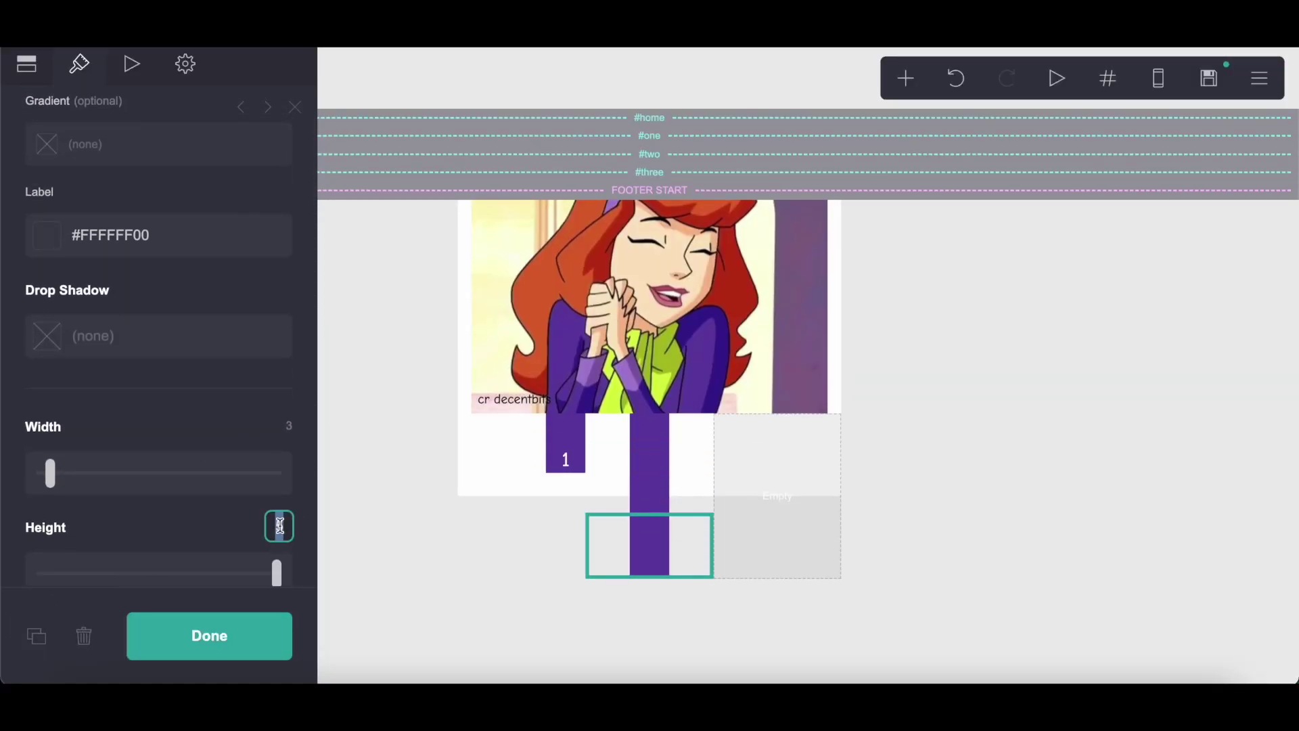
pyautogui.write('2')
pyautogui.press('Return')
pyautogui.scroll(-10, 294, 282)
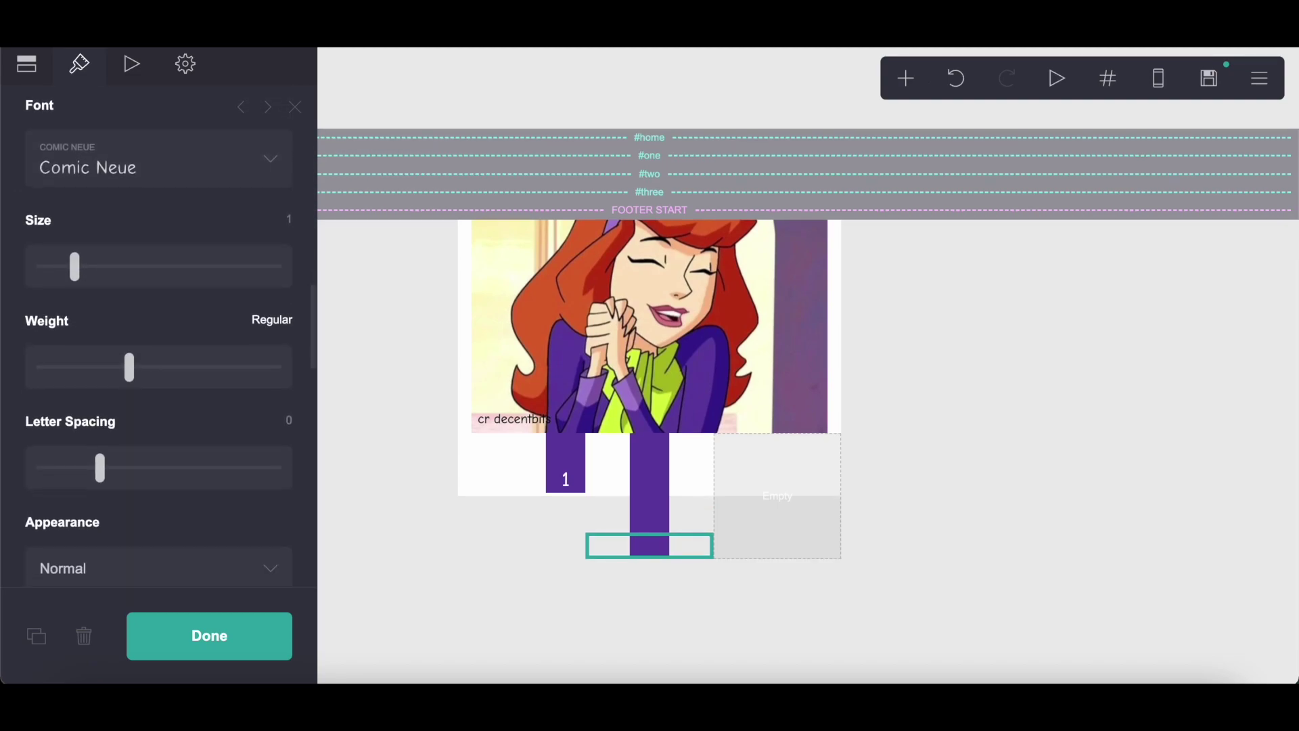
pyautogui.click(291, 217)
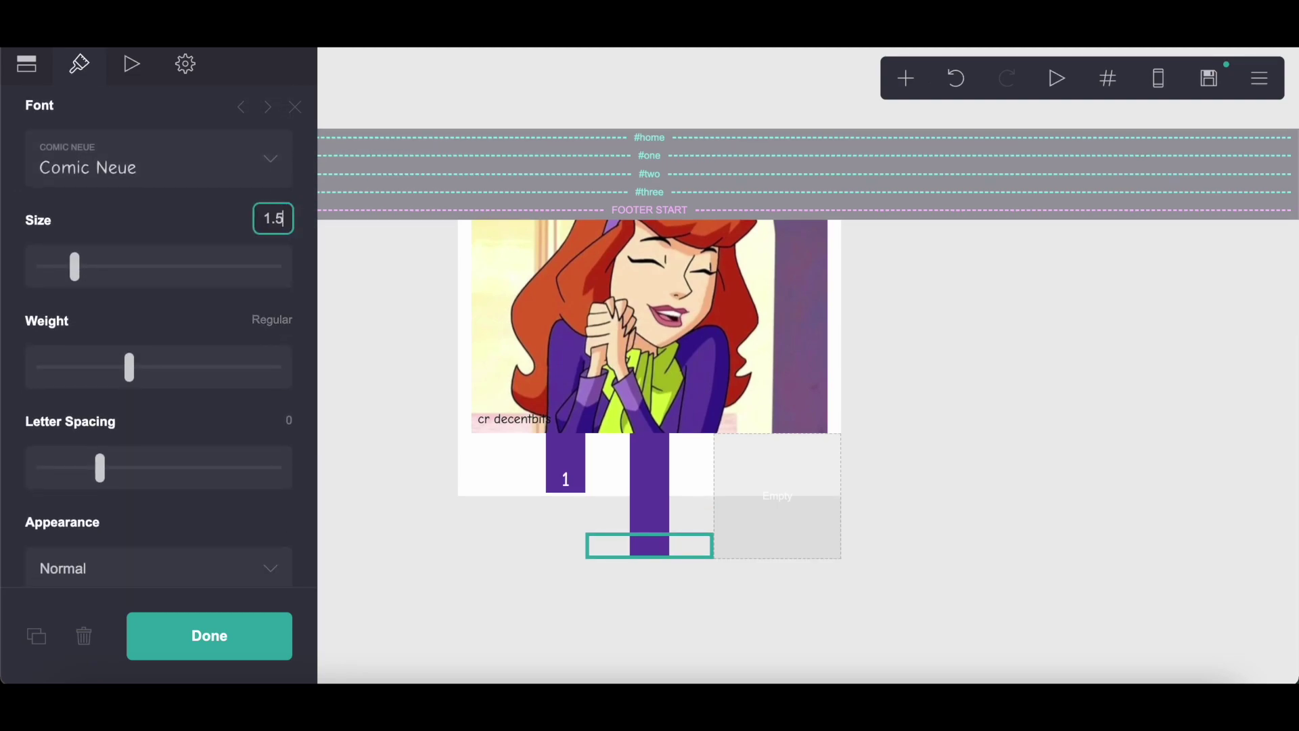
pyautogui.press('Return')
# Step: Change the lowest second-column button's label to 2 and finish editing it
pyautogui.scroll(-5, 143, 361)
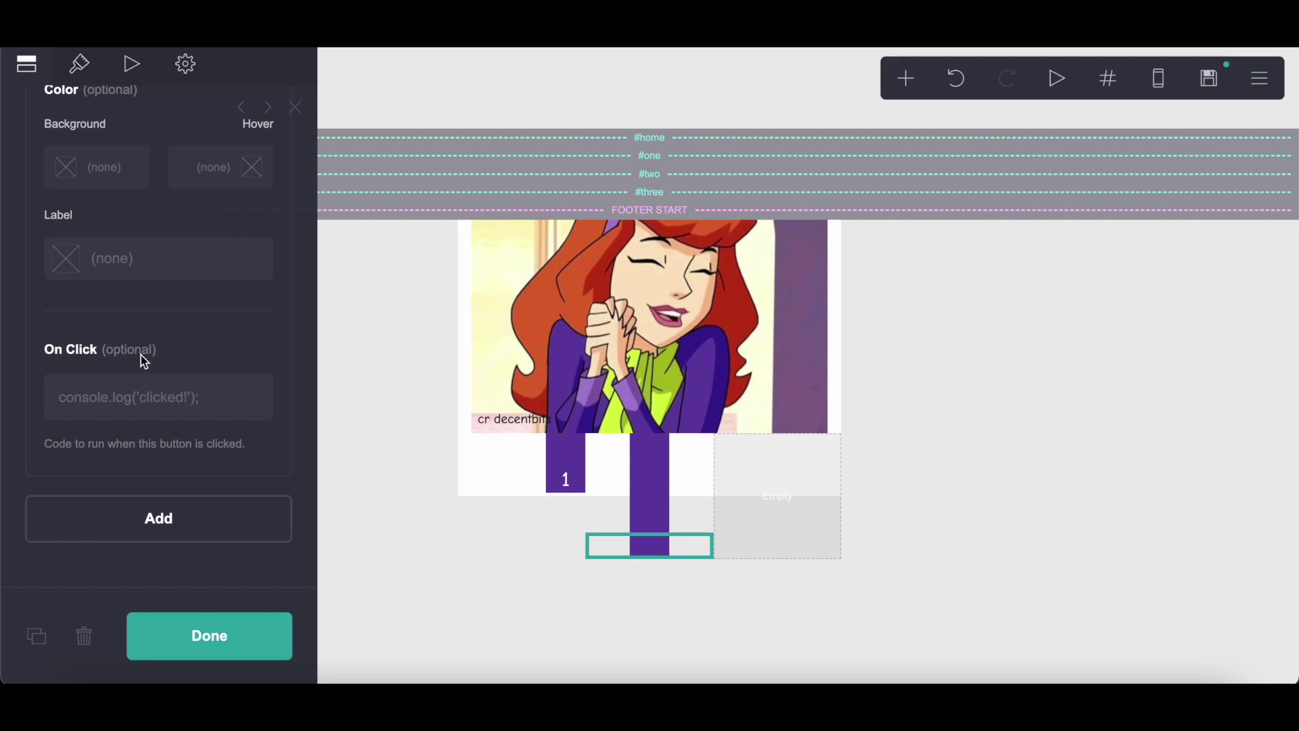
pyautogui.scroll(5, 143, 360)
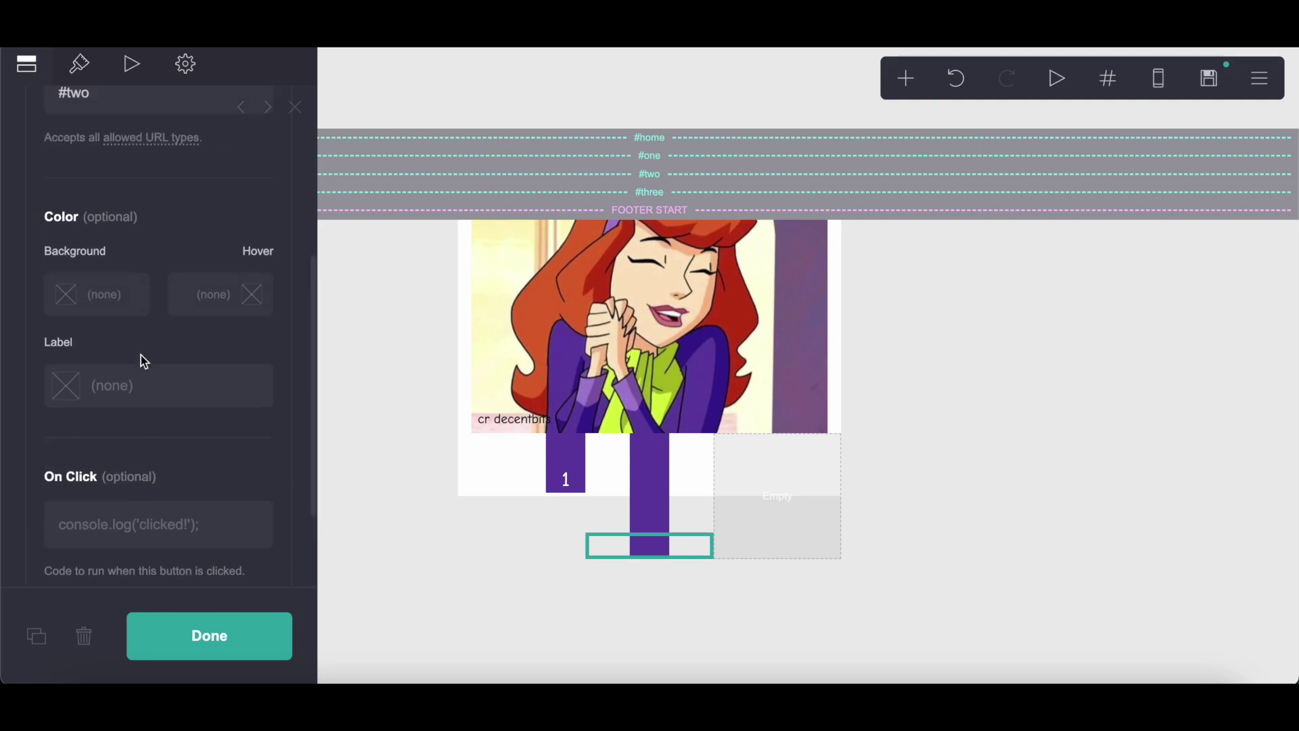
pyautogui.click(79, 63)
pyautogui.click(26, 64)
pyautogui.moveTo(120, 274); pyautogui.dragTo(40, 279)
pyautogui.write('2')
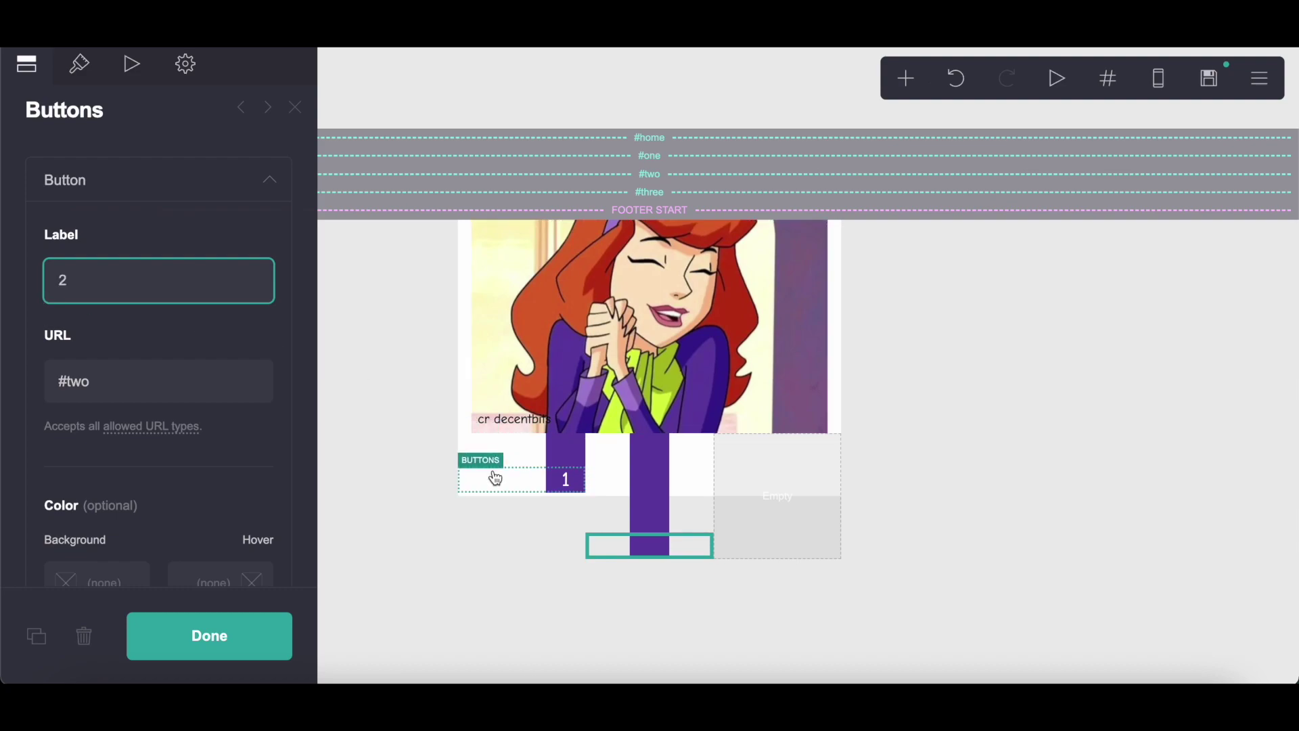
pyautogui.click(251, 632)
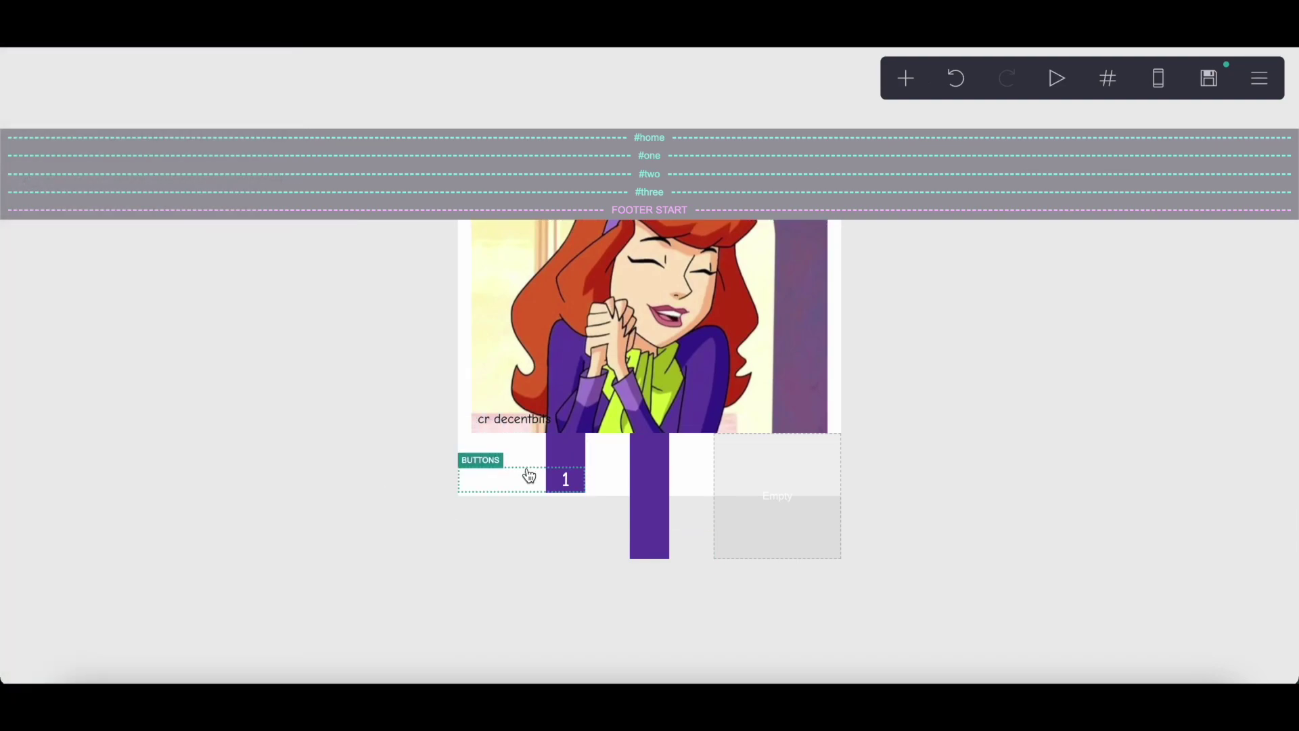
# Step: Add a container below the existing button columns and set its background to None
pyautogui.click(574, 484)
pyautogui.click(906, 78)
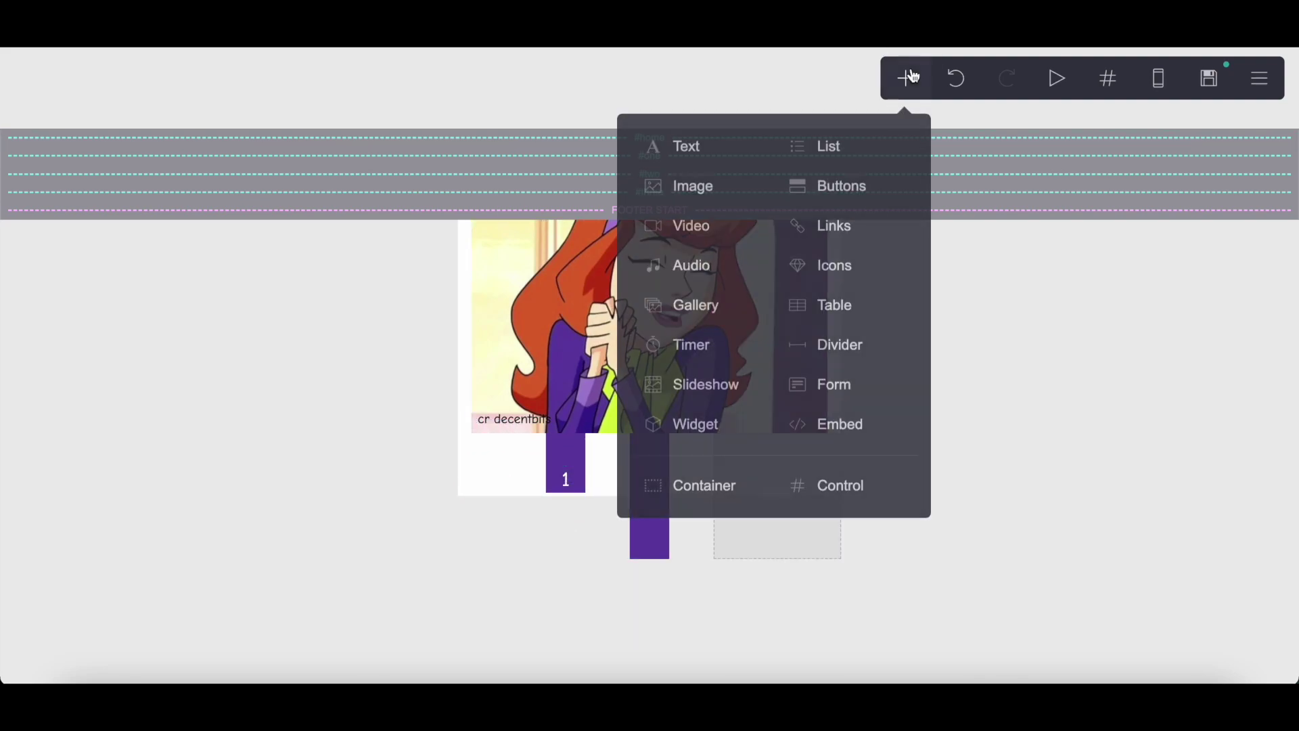
pyautogui.click(726, 489)
pyautogui.scroll(-5, 190, 387)
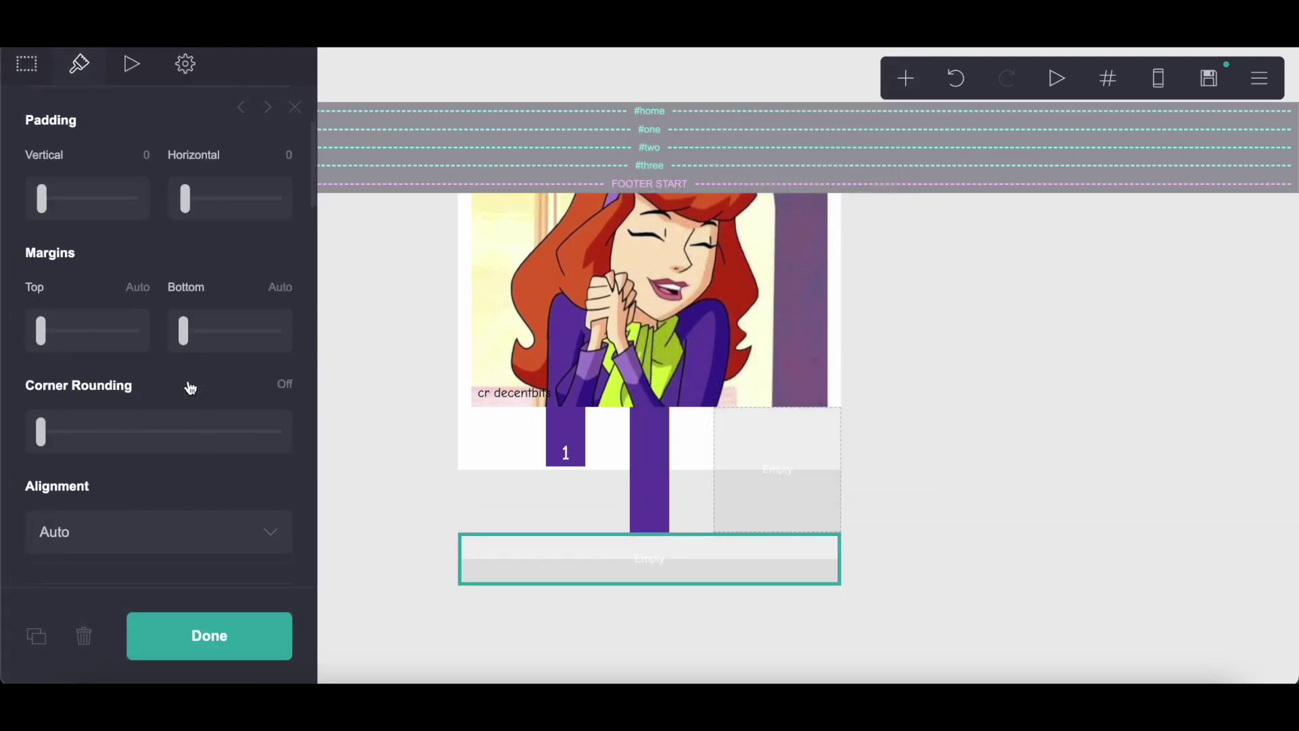
pyautogui.scroll(-1, 190, 387)
pyautogui.click(185, 386)
pyautogui.click(186, 348)
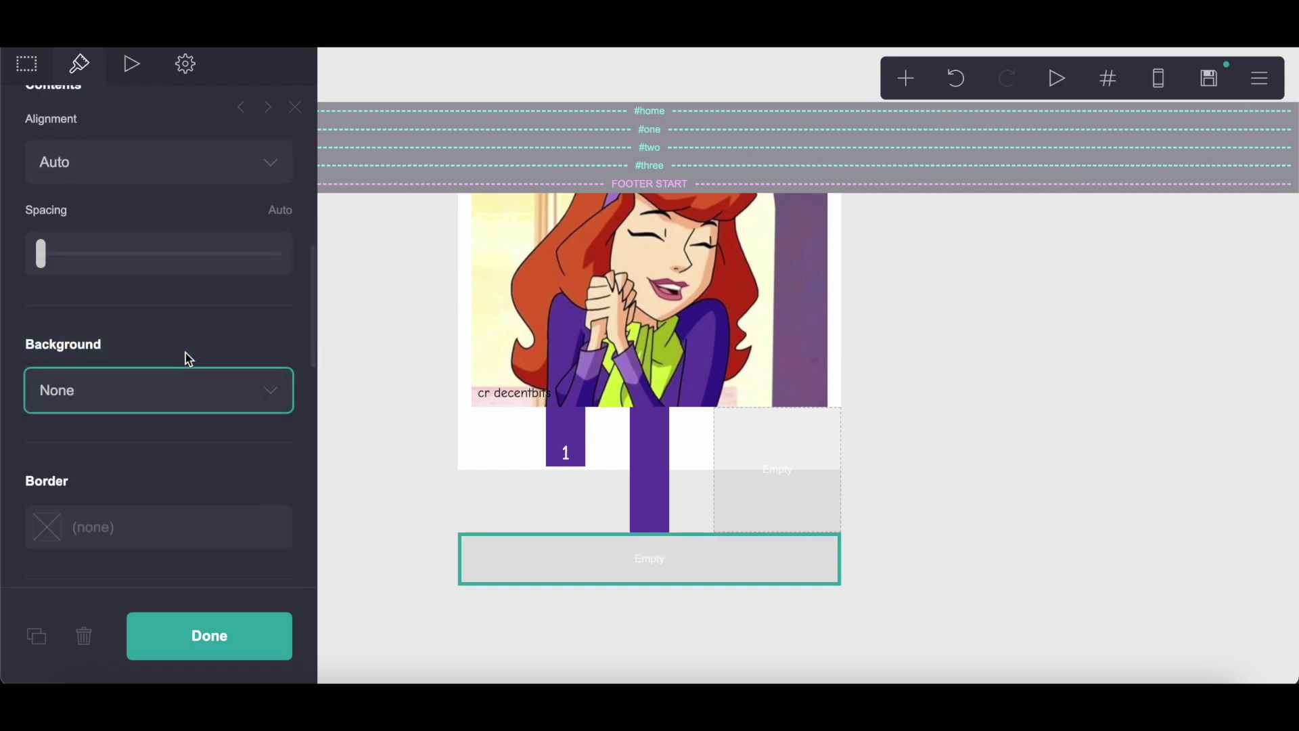
# Step: Change the new container's type to Columns with three columns of 33%, 34% and 33%, and finish editing it
pyautogui.scroll(5, 82, 169)
pyautogui.click(108, 244)
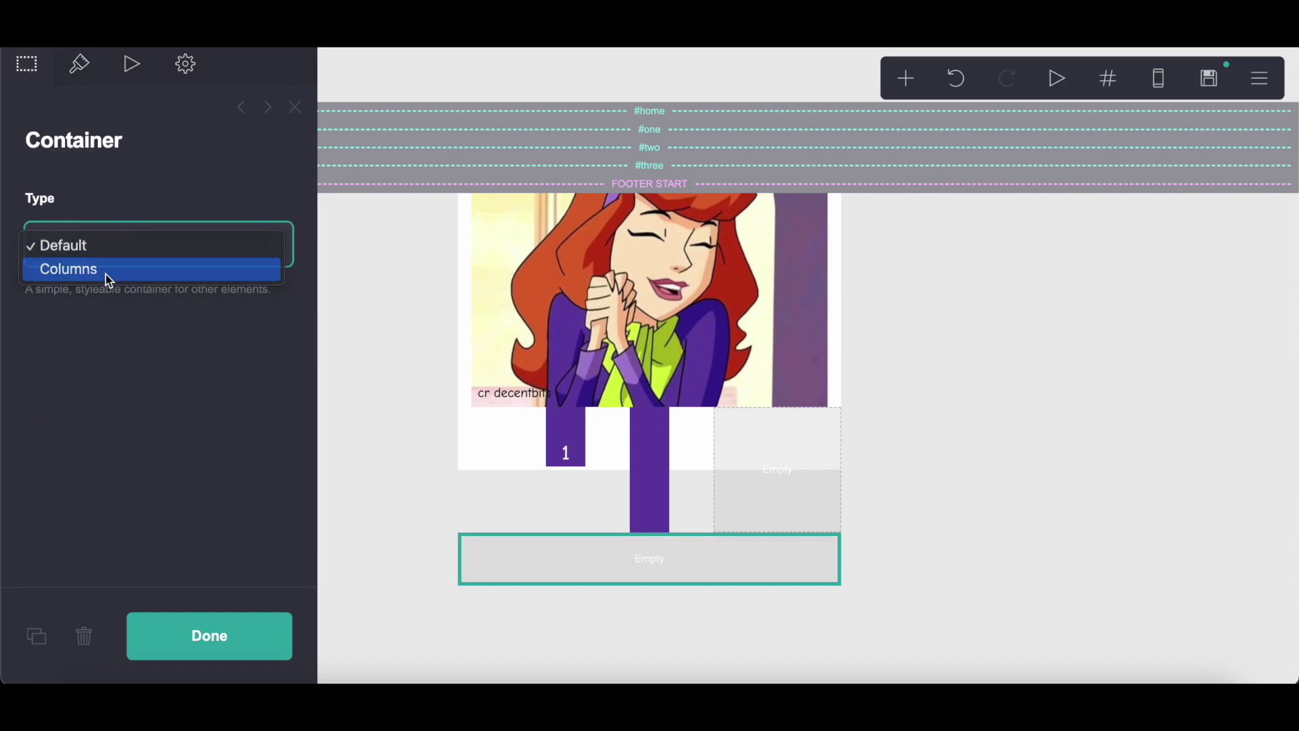
pyautogui.click(107, 274)
pyautogui.click(141, 434)
pyautogui.click(132, 452)
pyautogui.click(135, 498)
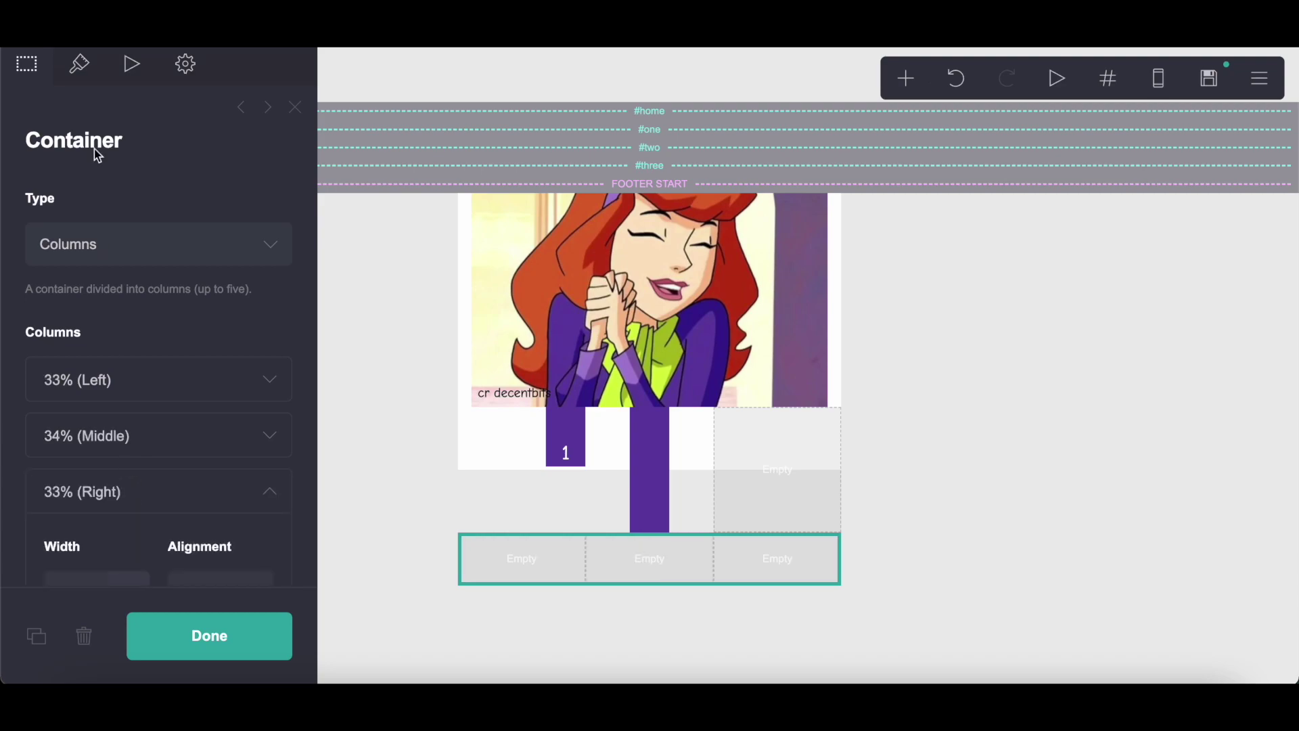
pyautogui.scroll(-15, 145, 335)
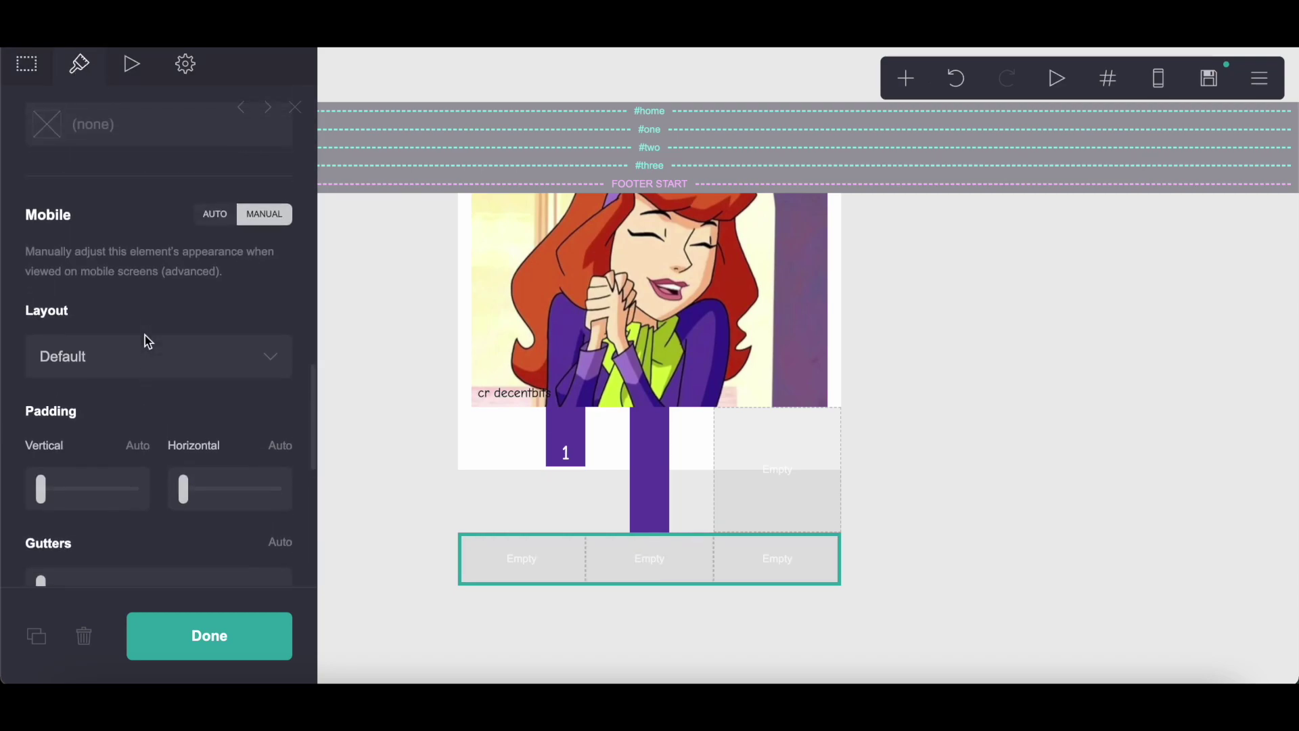
pyautogui.click(202, 626)
# Step: Move the 1 button and the two lower second-column buttons into the new container, placing the 5-high button above the 2-high one
pyautogui.moveTo(566, 453); pyautogui.dragTo(679, 473)
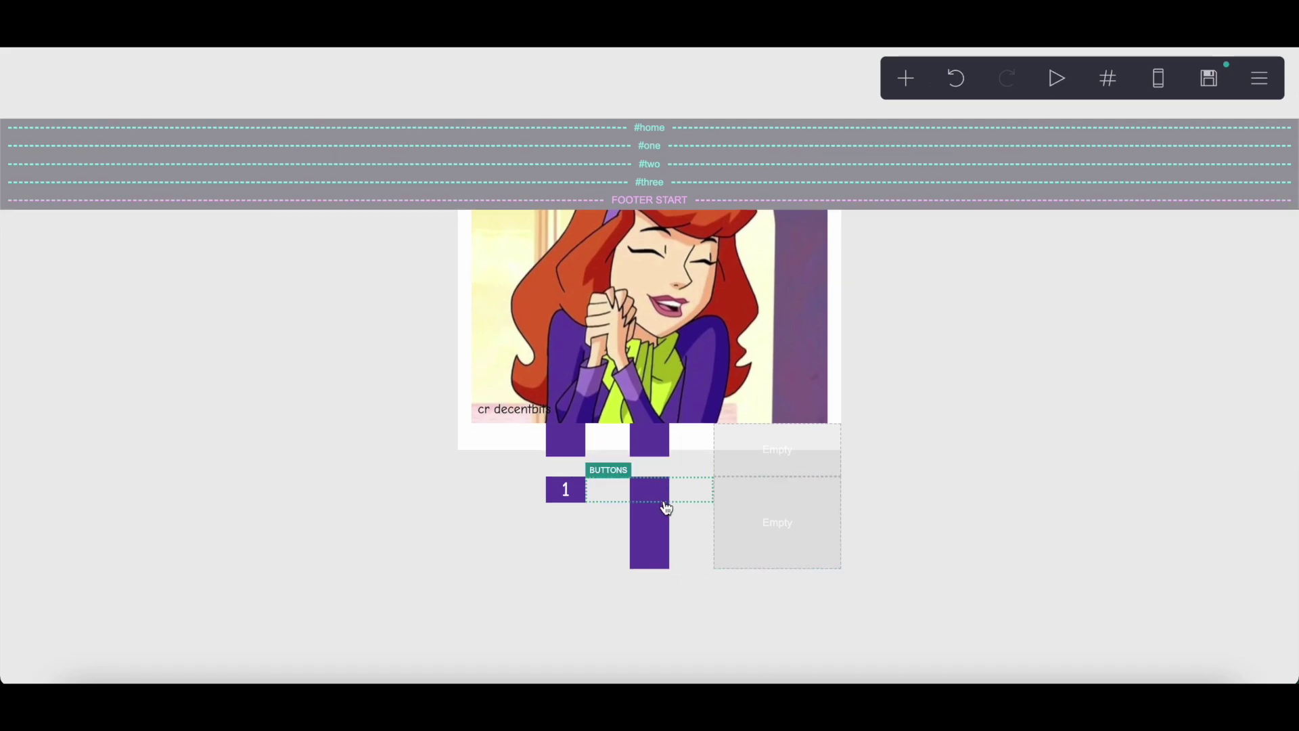
pyautogui.click(656, 542)
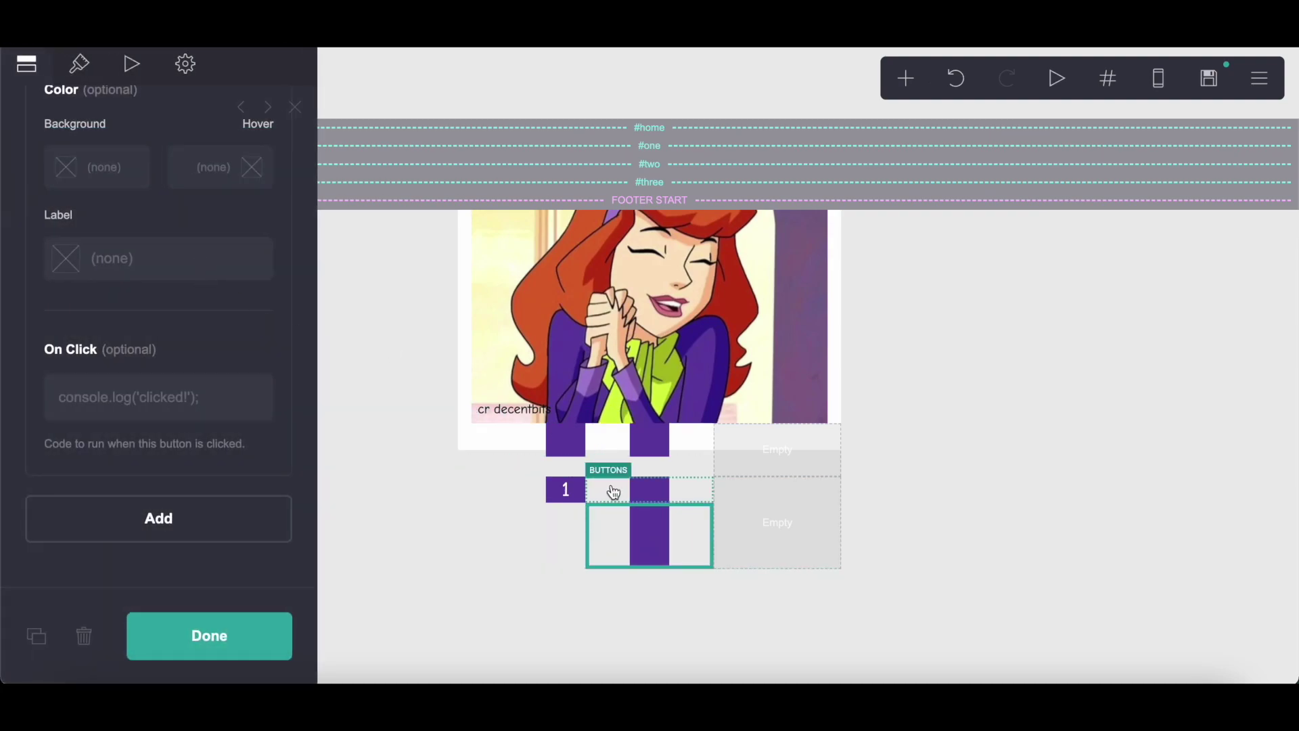
pyautogui.moveTo(649, 542); pyautogui.dragTo(667, 494)
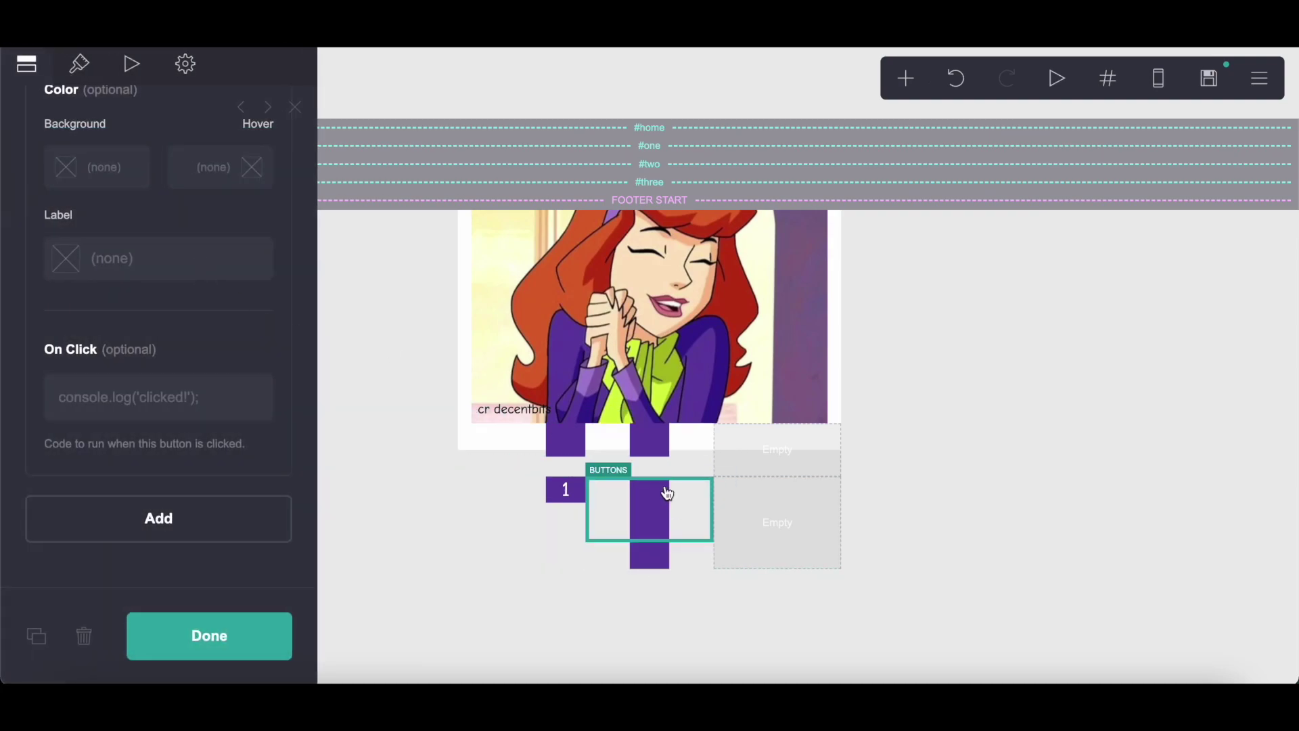
# Step: Make the label color of the lowest second-column button fully opaque white, #FFFFFF
pyautogui.click(661, 557)
pyautogui.click(80, 76)
pyautogui.scroll(-3, 178, 440)
pyautogui.click(163, 458)
pyautogui.scroll(-2, 164, 459)
pyautogui.scroll(-1, 65, 574)
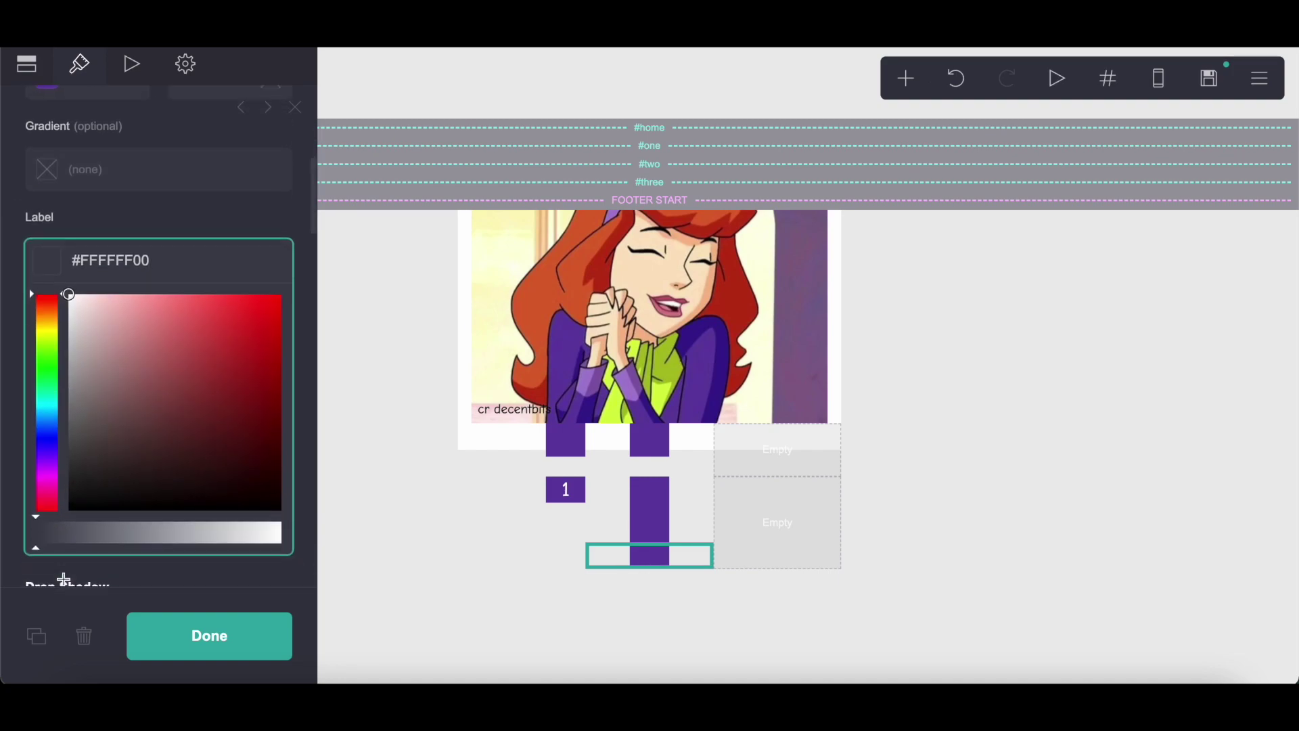
pyautogui.moveTo(98, 505); pyautogui.dragTo(314, 512)
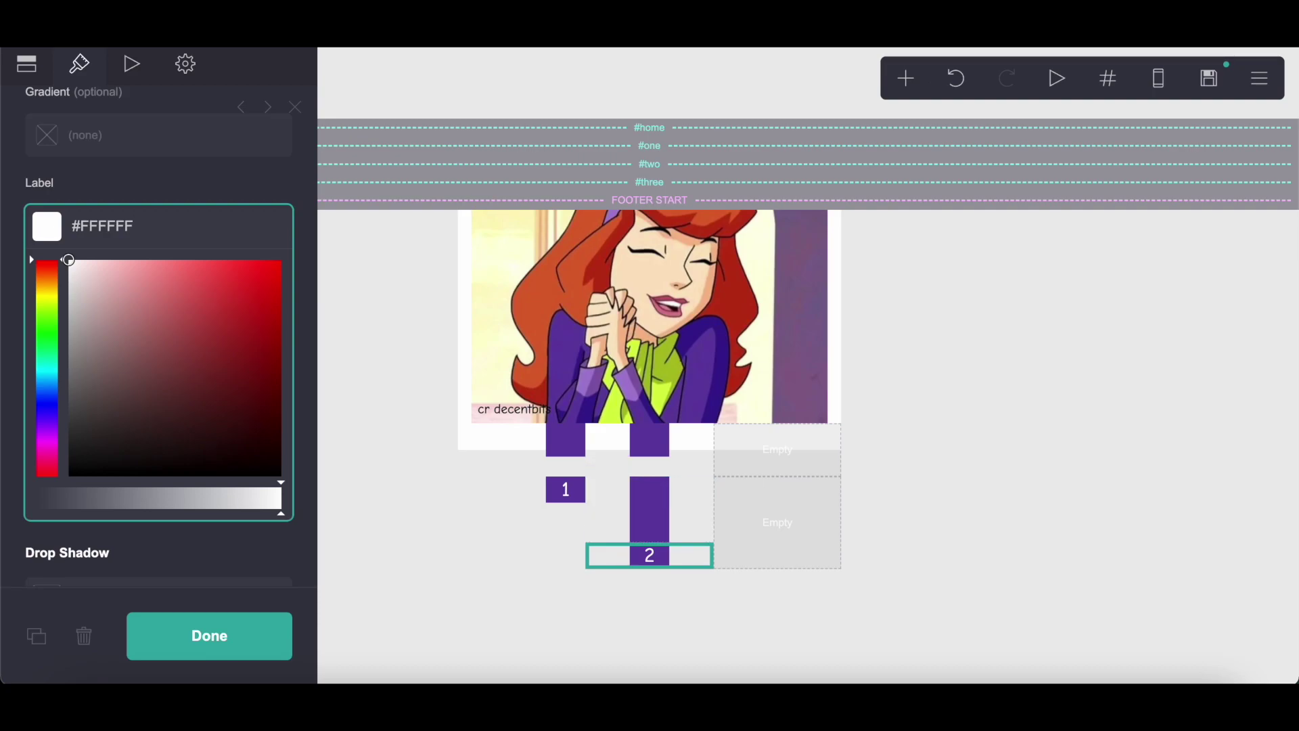
# Step: Check the #three heights in the notes document, then duplicate the 5-high button and move the copy into the lower container's third column
pyautogui.hotkey('alt', 'Tab')
pyautogui.scroll(-2, 470, 411)
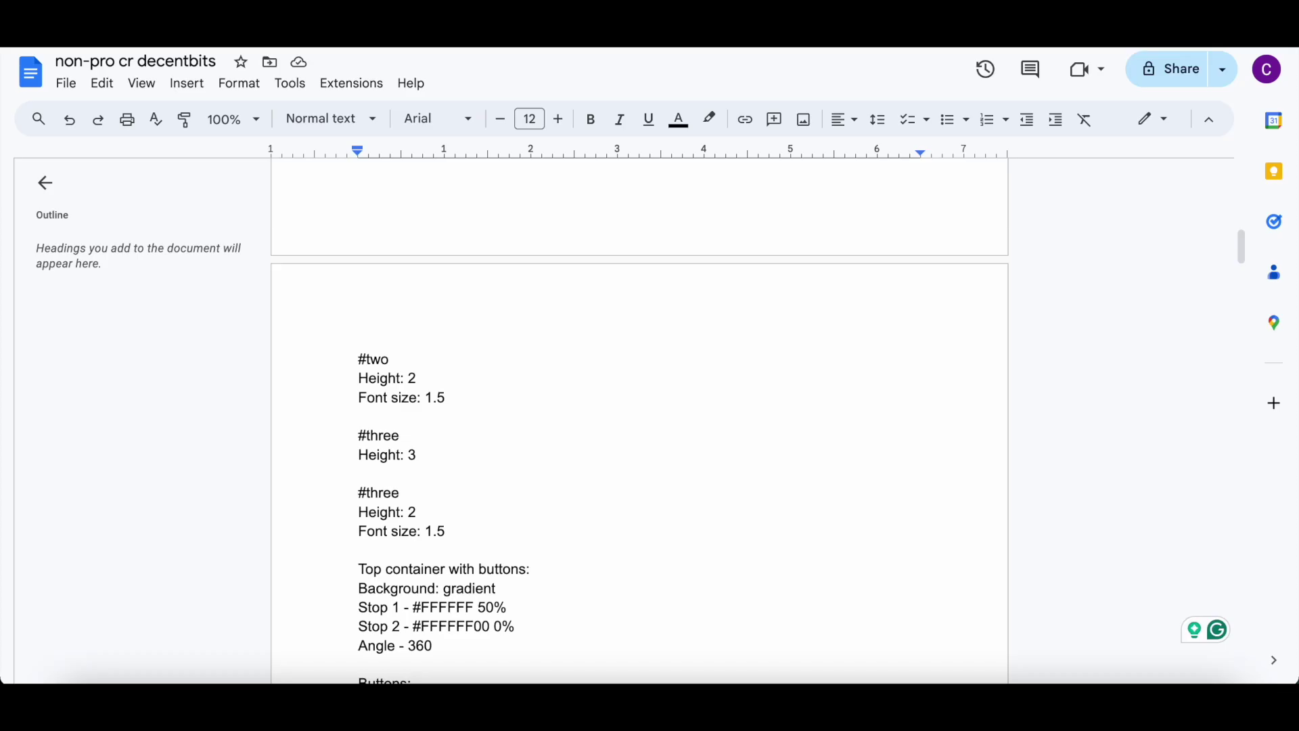
pyautogui.hotkey('alt', 'Tab')
pyautogui.click(643, 521)
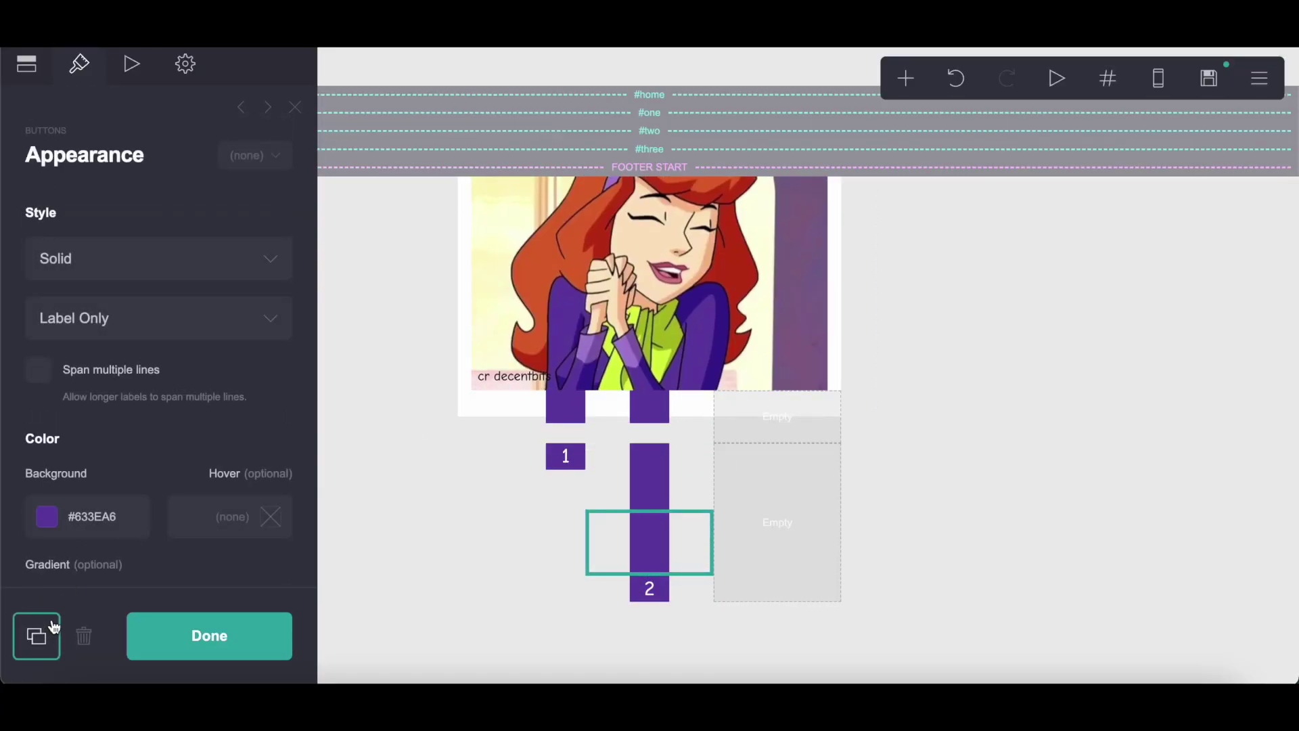
pyautogui.moveTo(667, 551); pyautogui.dragTo(777, 528)
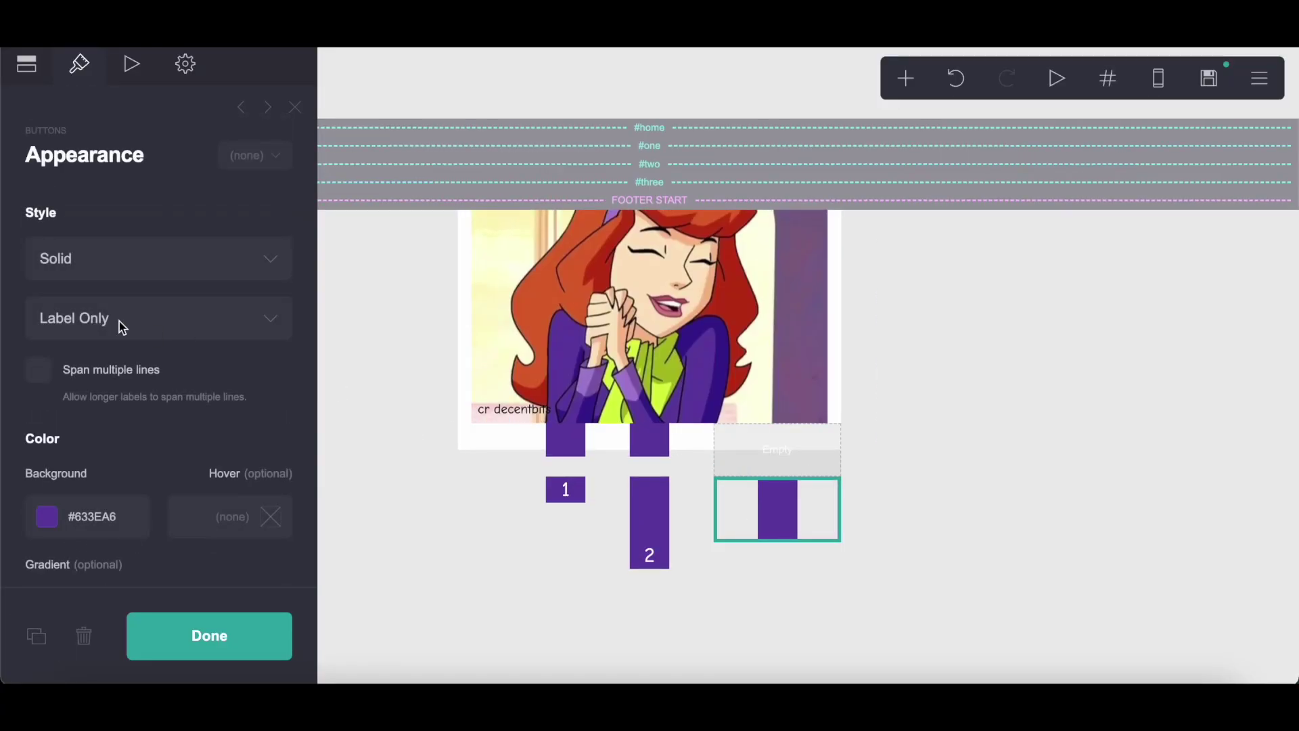
# Step: Set the lower third-column button's height to 3 and its URL to #three
pyautogui.scroll(-5, 177, 470)
pyautogui.scroll(-3, 279, 496)
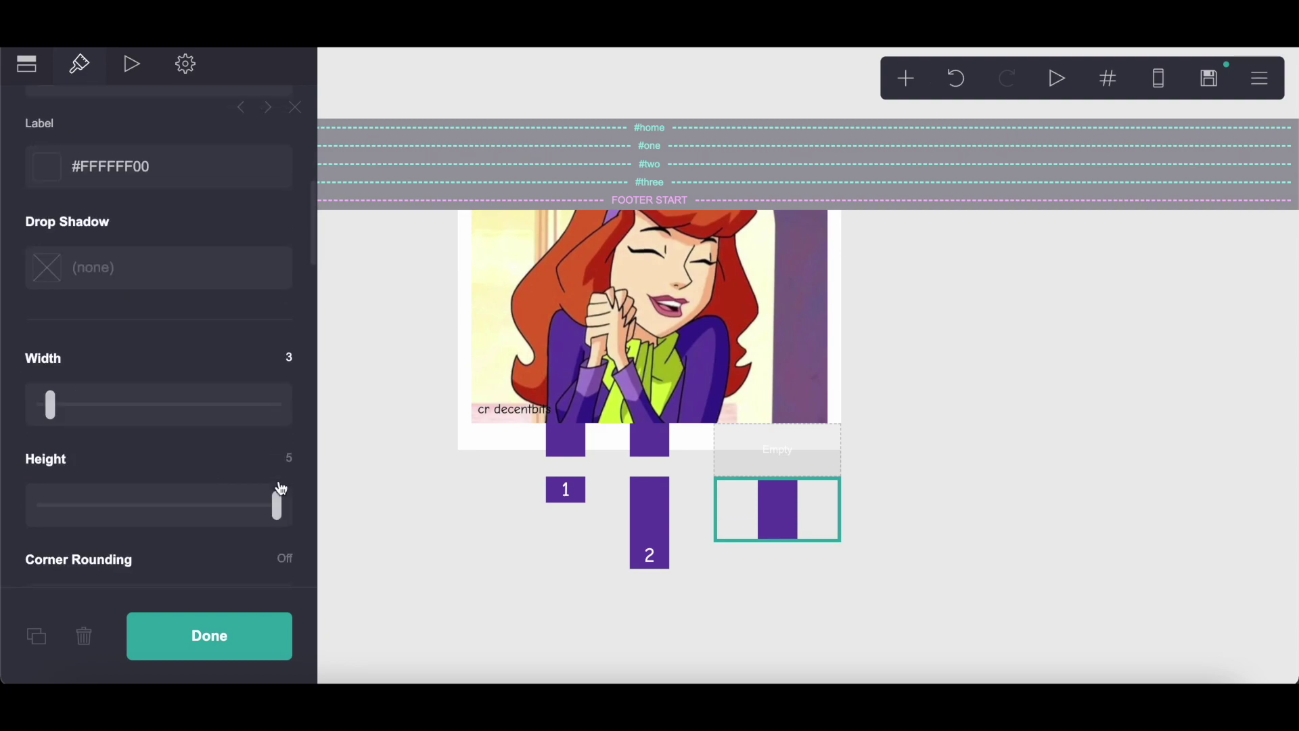
pyautogui.click(285, 369)
pyautogui.write('3')
pyautogui.press('Return')
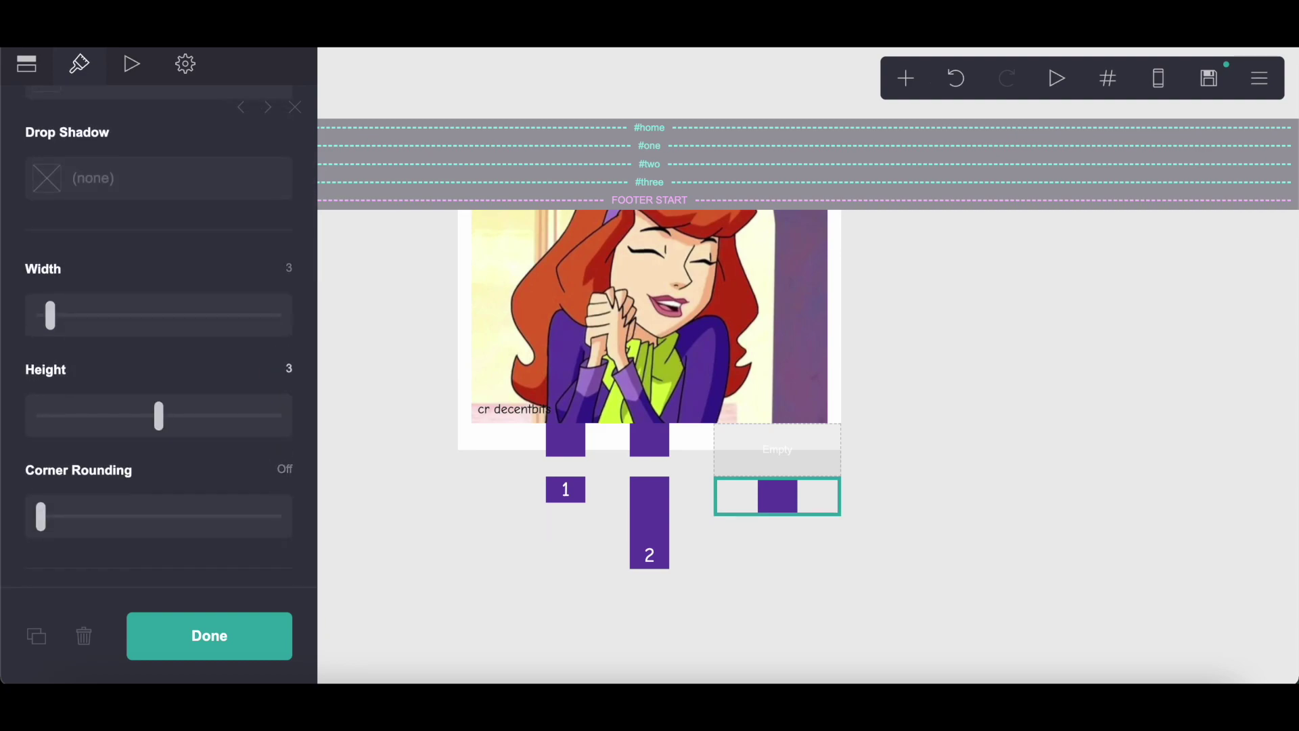
pyautogui.click(54, 80)
pyautogui.scroll(5, 231, 347)
pyautogui.tripleClick(72, 416)
pyautogui.write('#three')
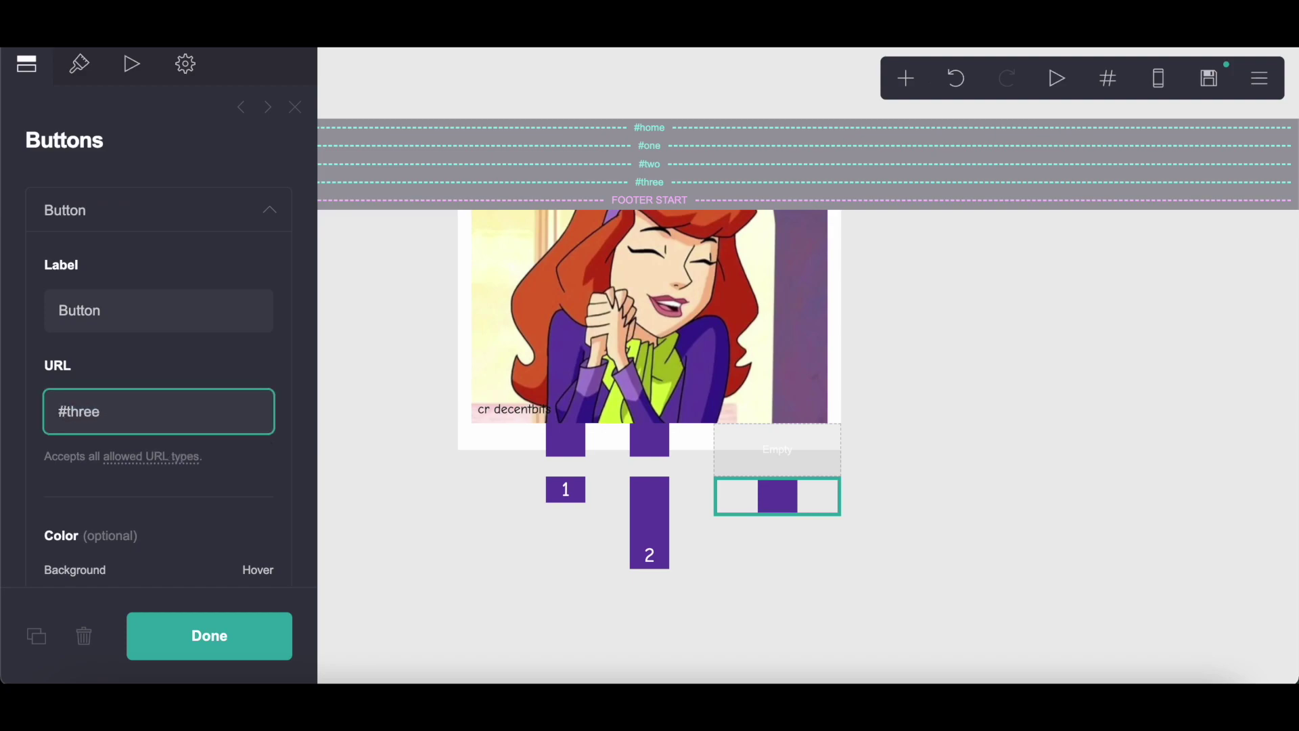
# Step: Duplicate the 3-high third-column button, label the copy 3 and set its height to 2
pyautogui.click(35, 638)
pyautogui.tripleClick(143, 306)
pyautogui.write('3')
pyautogui.click(79, 63)
pyautogui.scroll(-5, 200, 420)
pyautogui.scroll(-3, 198, 415)
pyautogui.click(286, 375)
pyautogui.write('2')
# Step: Give the 3 button a font size of 1.5 and an opaque label color of #FFFFFF
pyautogui.scroll(-5, 223, 382)
pyautogui.scroll(-4, 222, 379)
pyautogui.scroll(3, 222, 379)
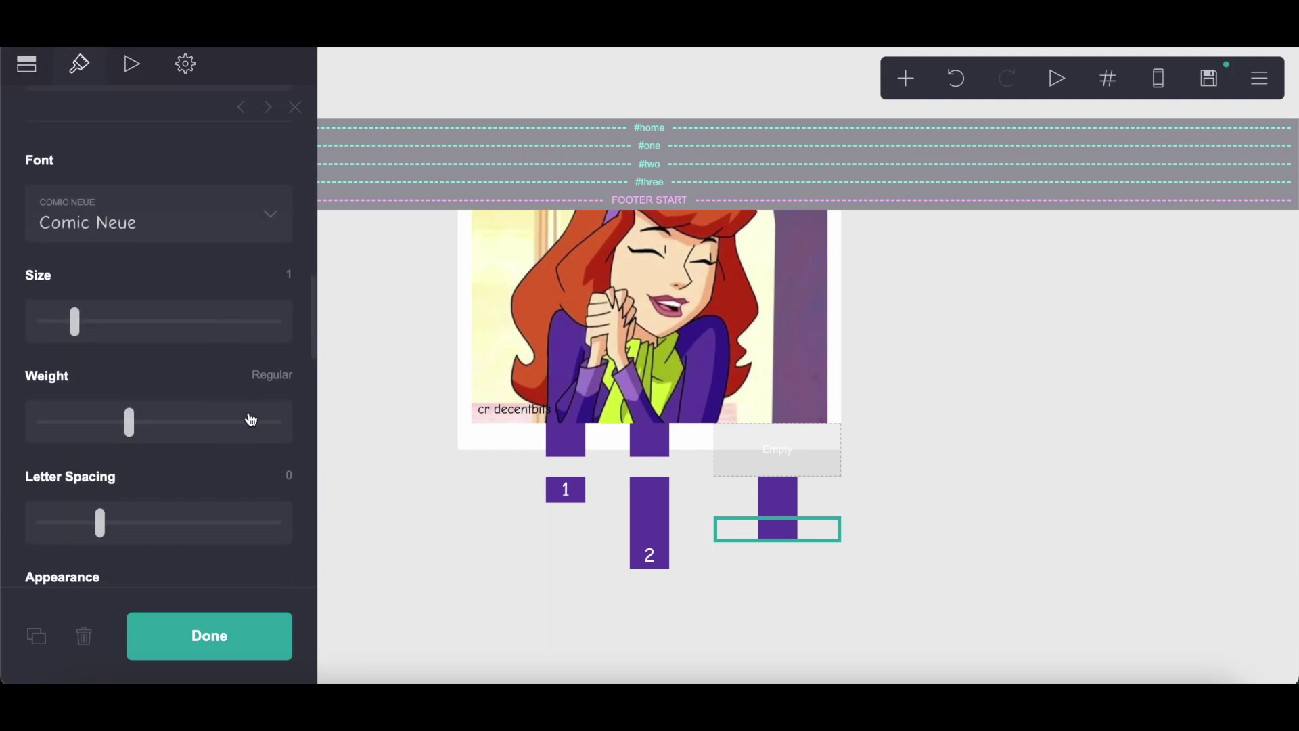
pyautogui.click(293, 279)
pyautogui.write('.5')
pyautogui.press('Return')
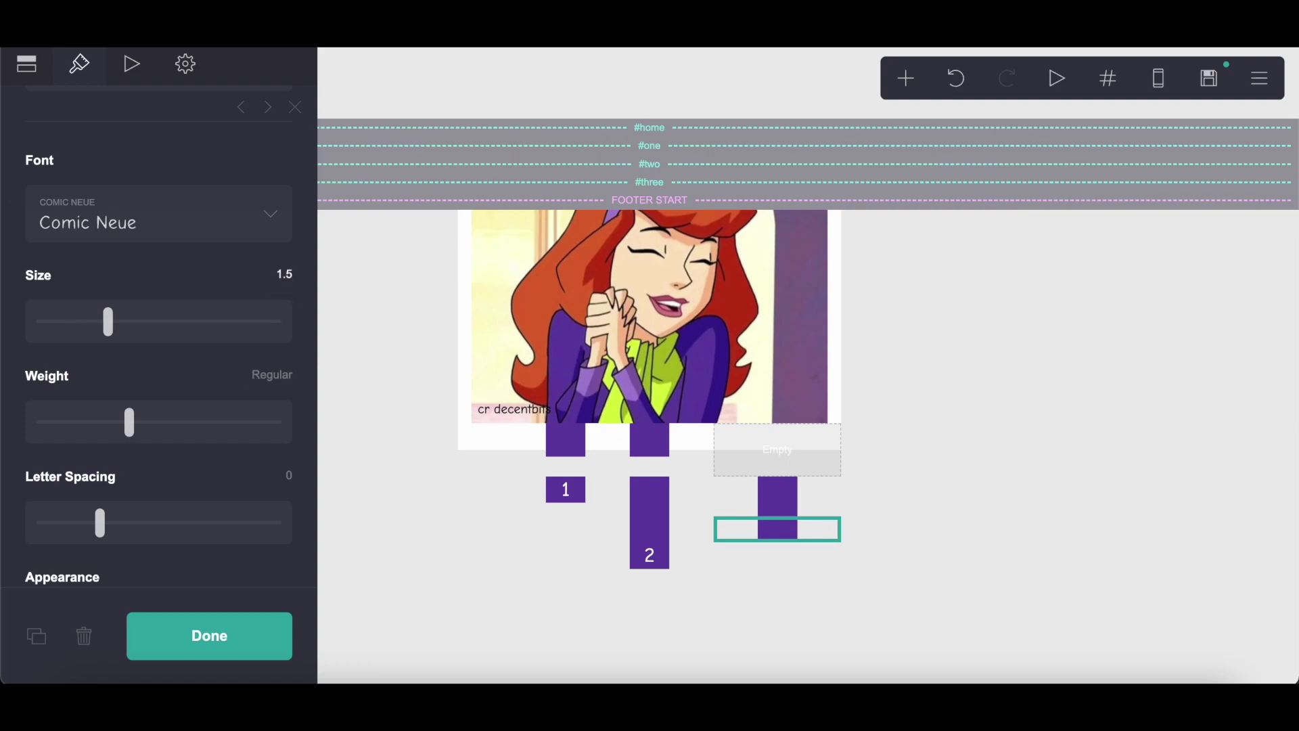
pyautogui.scroll(5, 226, 299)
pyautogui.scroll(-2, 216, 325)
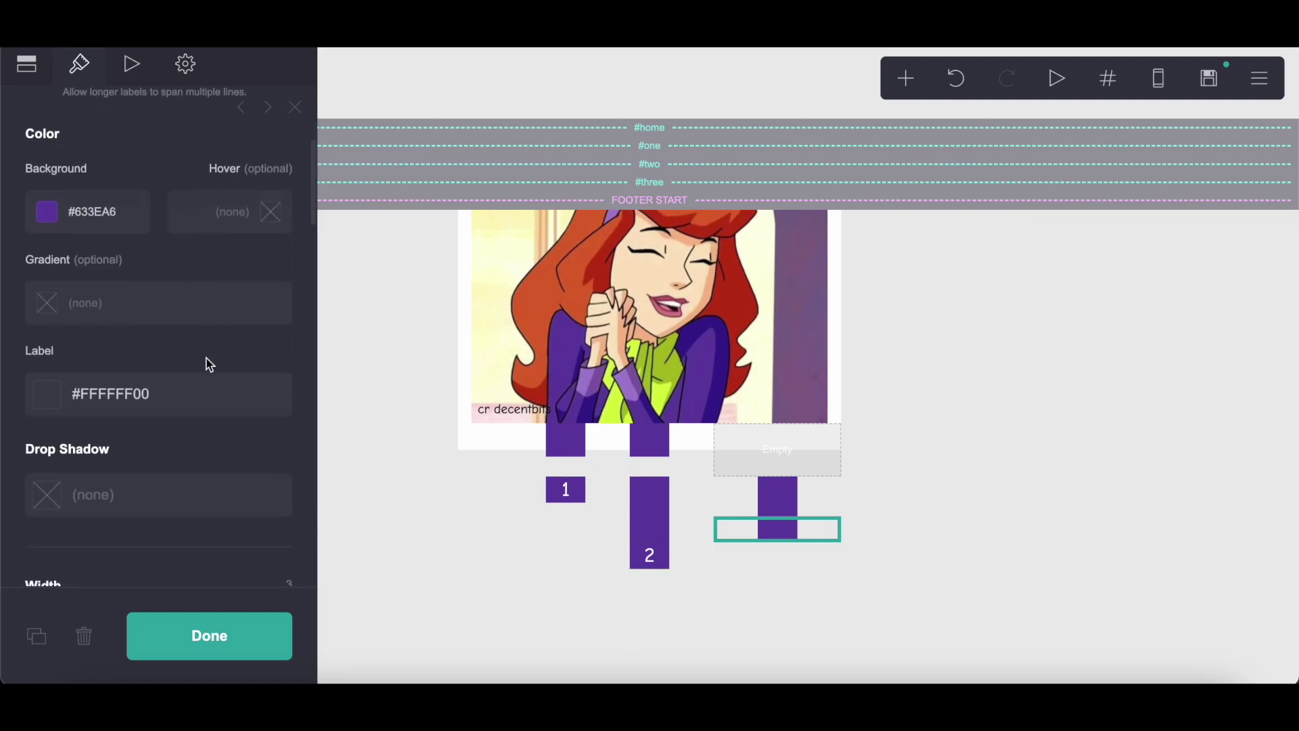
pyautogui.click(191, 400)
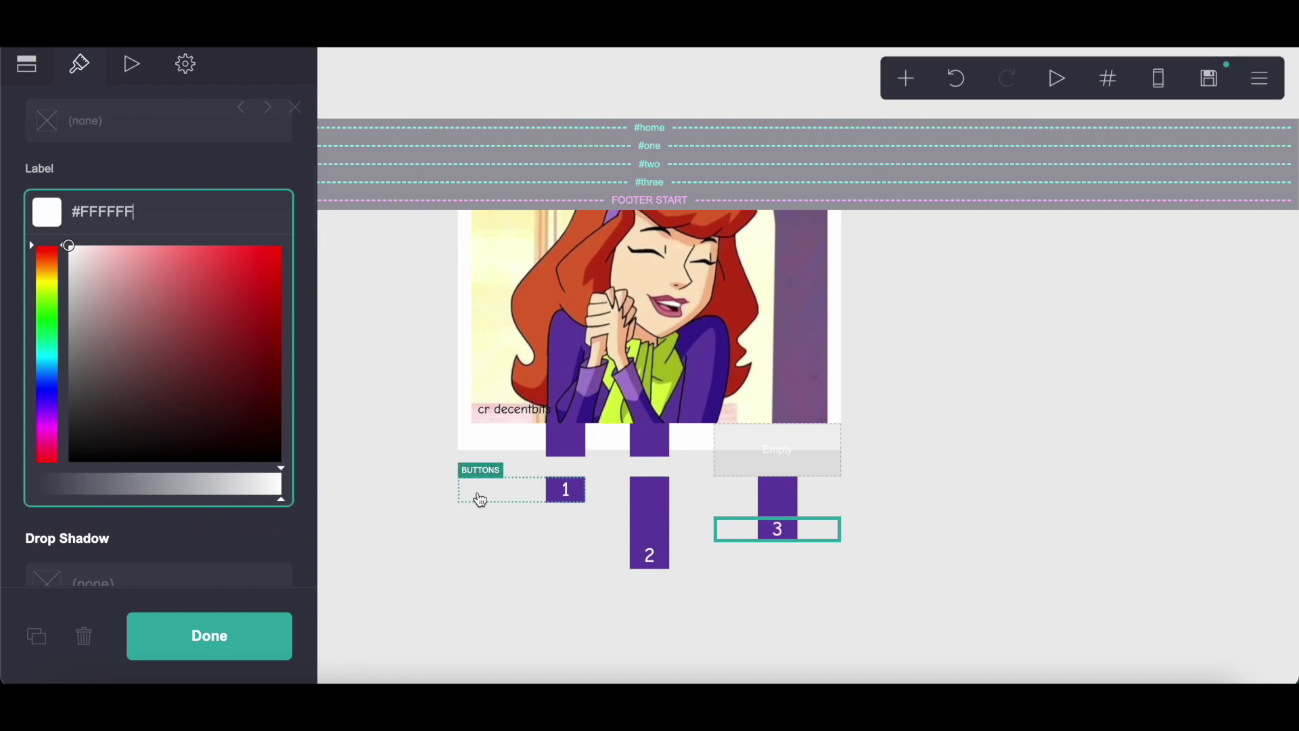
# Step: Duplicate the upper container's second-column button, move the copy into its empty third column and set the copy's URL to #three
pyautogui.click(656, 450)
pyautogui.click(55, 634)
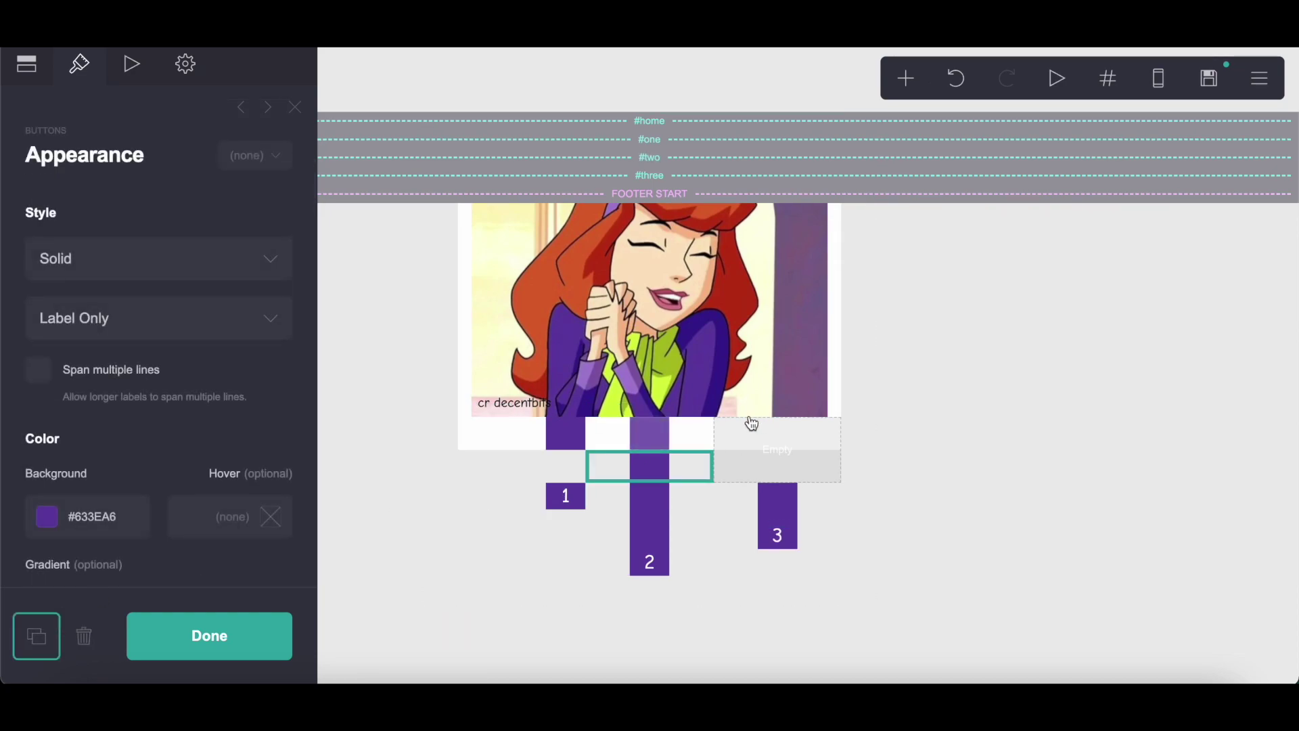
pyautogui.moveTo(748, 425); pyautogui.dragTo(771, 447)
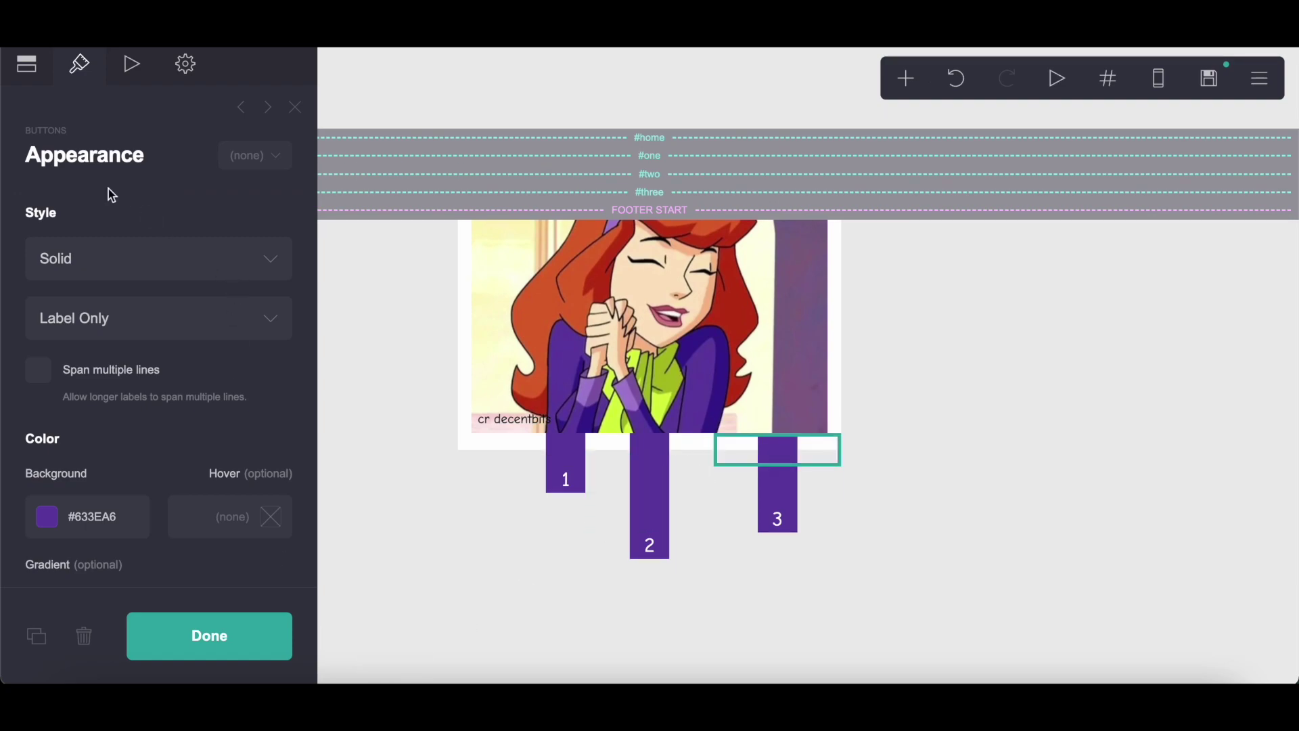
pyautogui.click(37, 83)
pyautogui.doubleClick(70, 412)
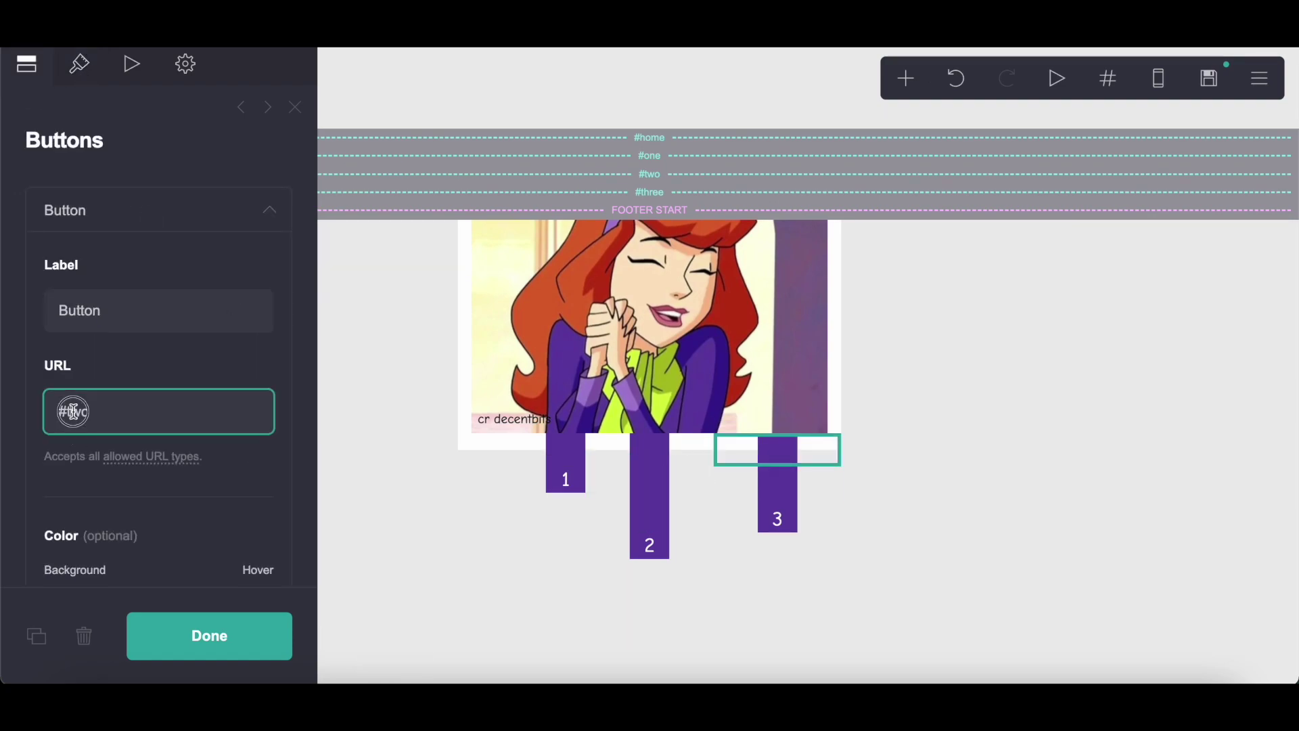
pyautogui.write('three')
pyautogui.click(209, 636)
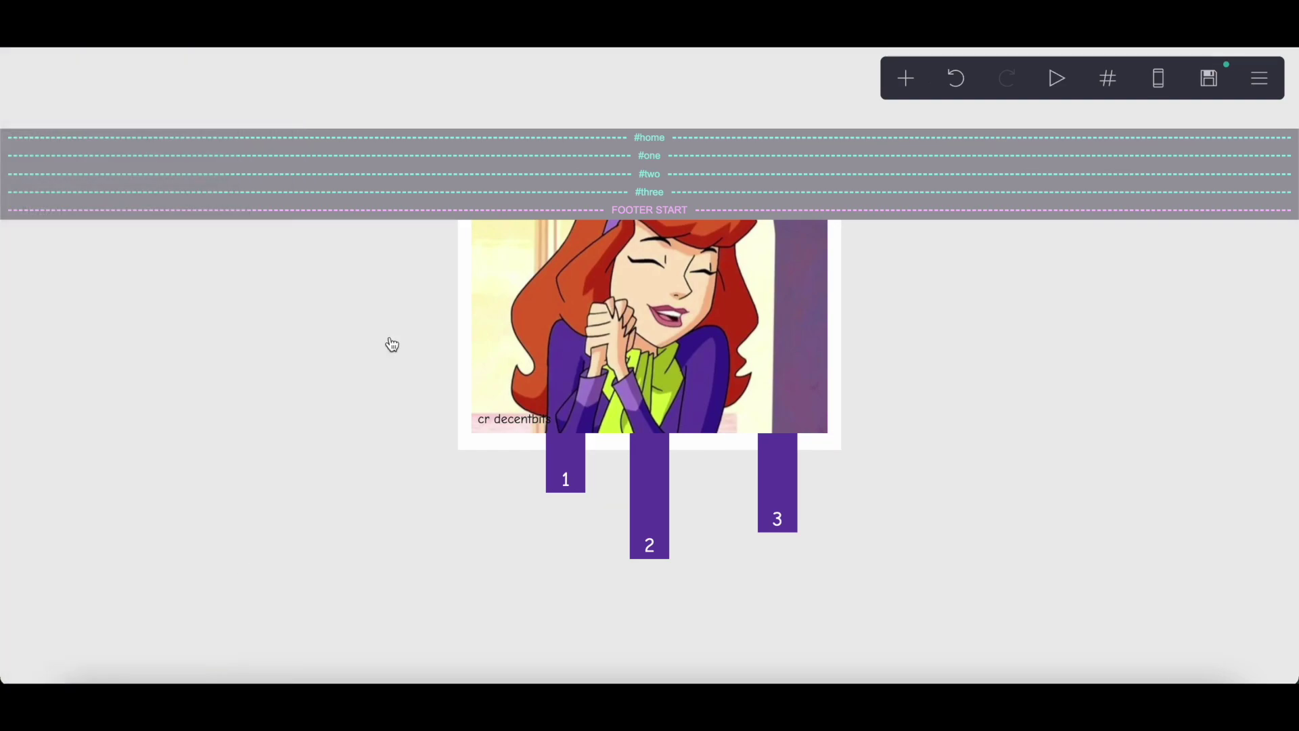
# Step: Set the alignment of the topmost third-column button to Left
pyautogui.click(782, 447)
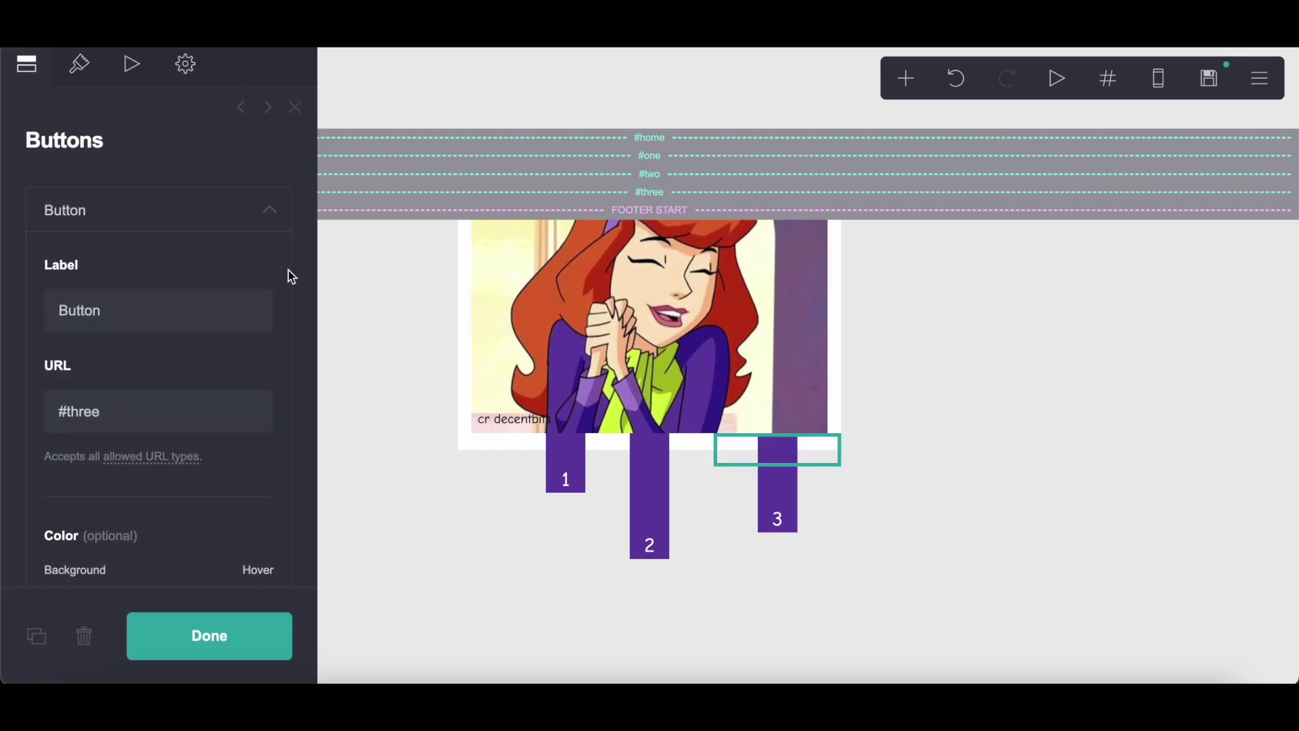
pyautogui.click(66, 64)
pyautogui.scroll(-15, 128, 254)
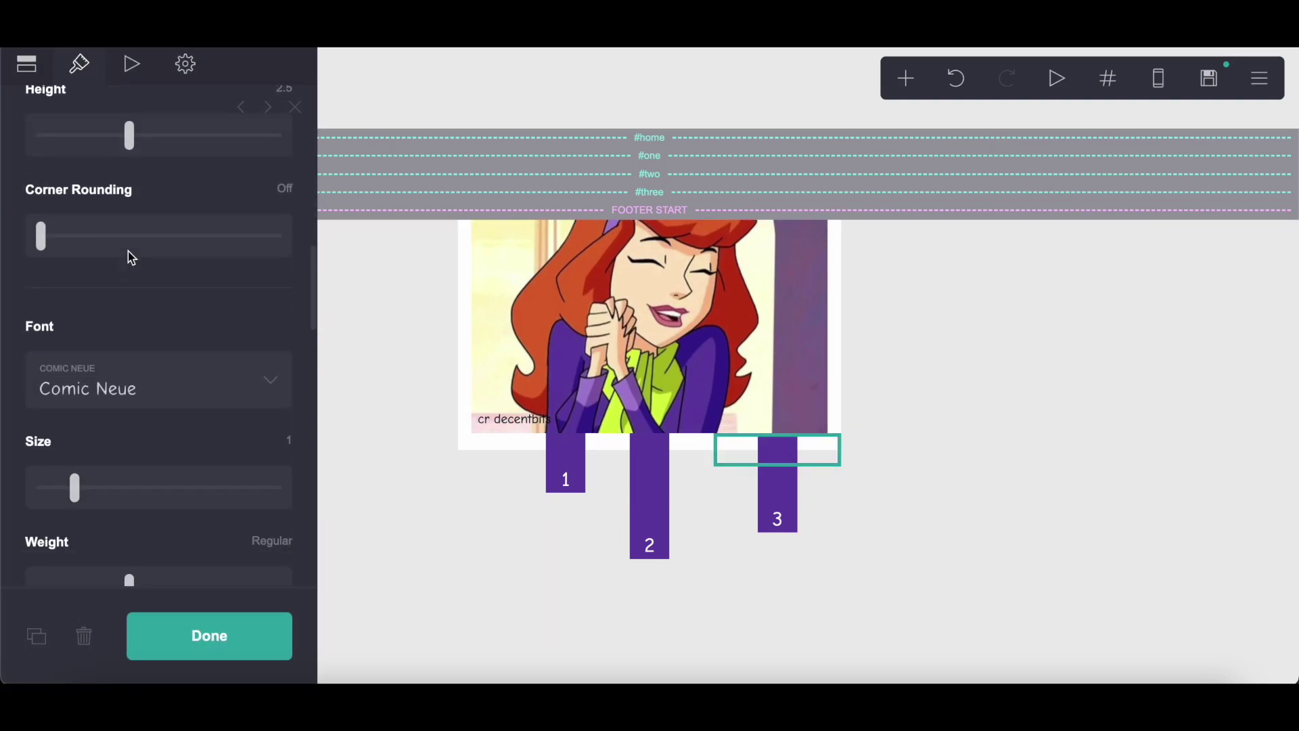
pyautogui.scroll(-4, 132, 258)
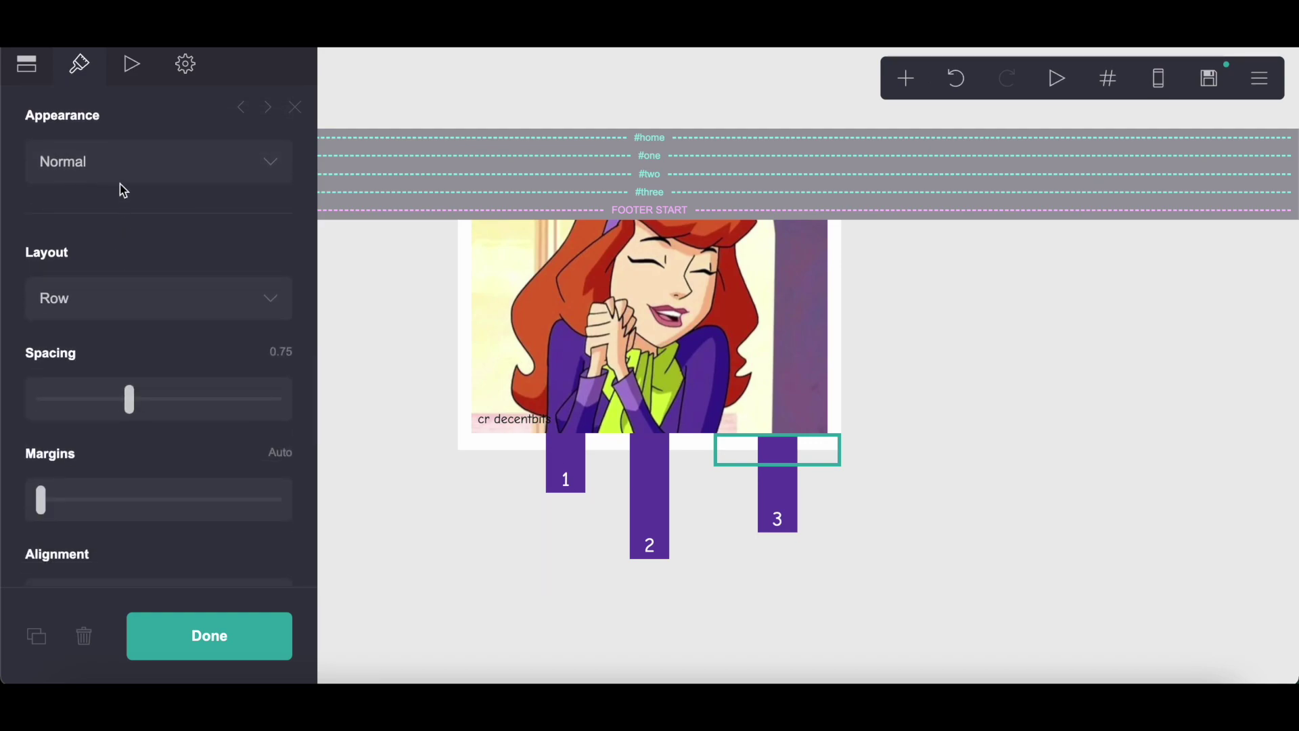
pyautogui.scroll(-5, 120, 196)
pyautogui.click(103, 237)
pyautogui.click(103, 209)
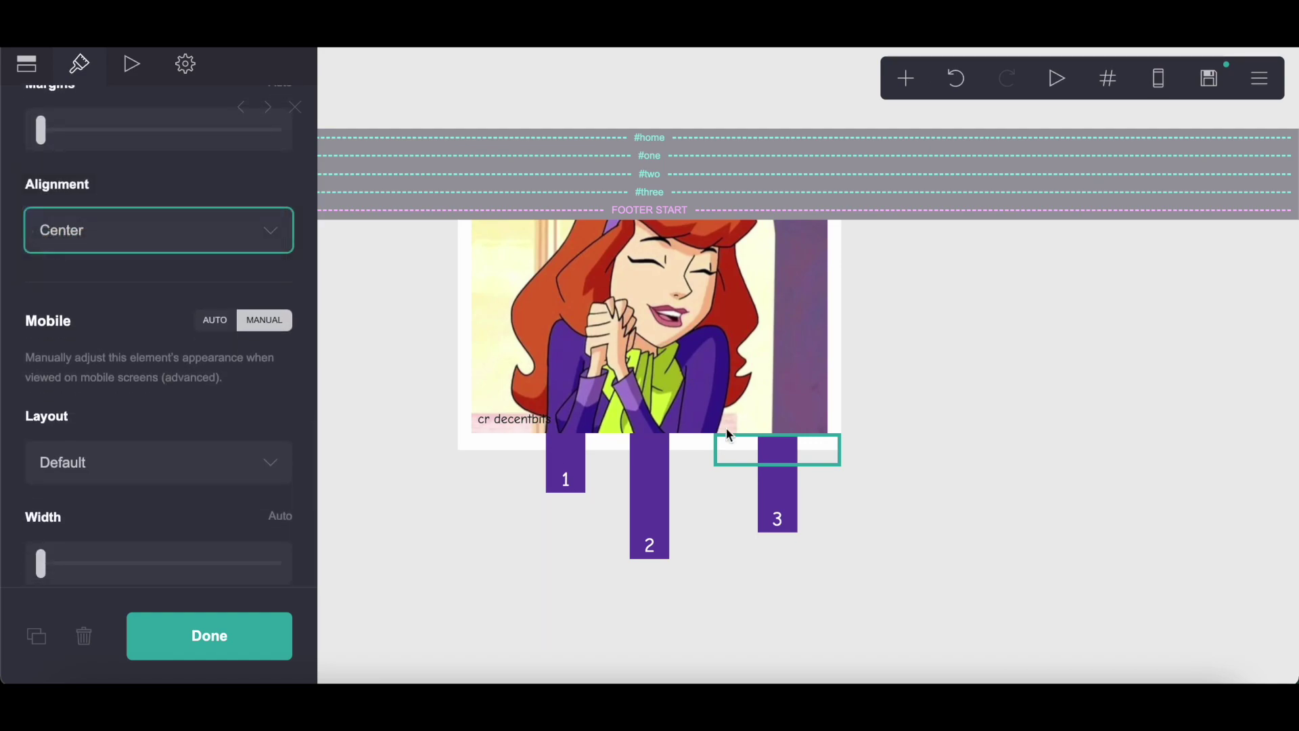
# Step: Set the alignment of the unlabeled 3-high button in the third column to Left
pyautogui.scroll(-10, 237, 426)
pyautogui.scroll(-12, 212, 423)
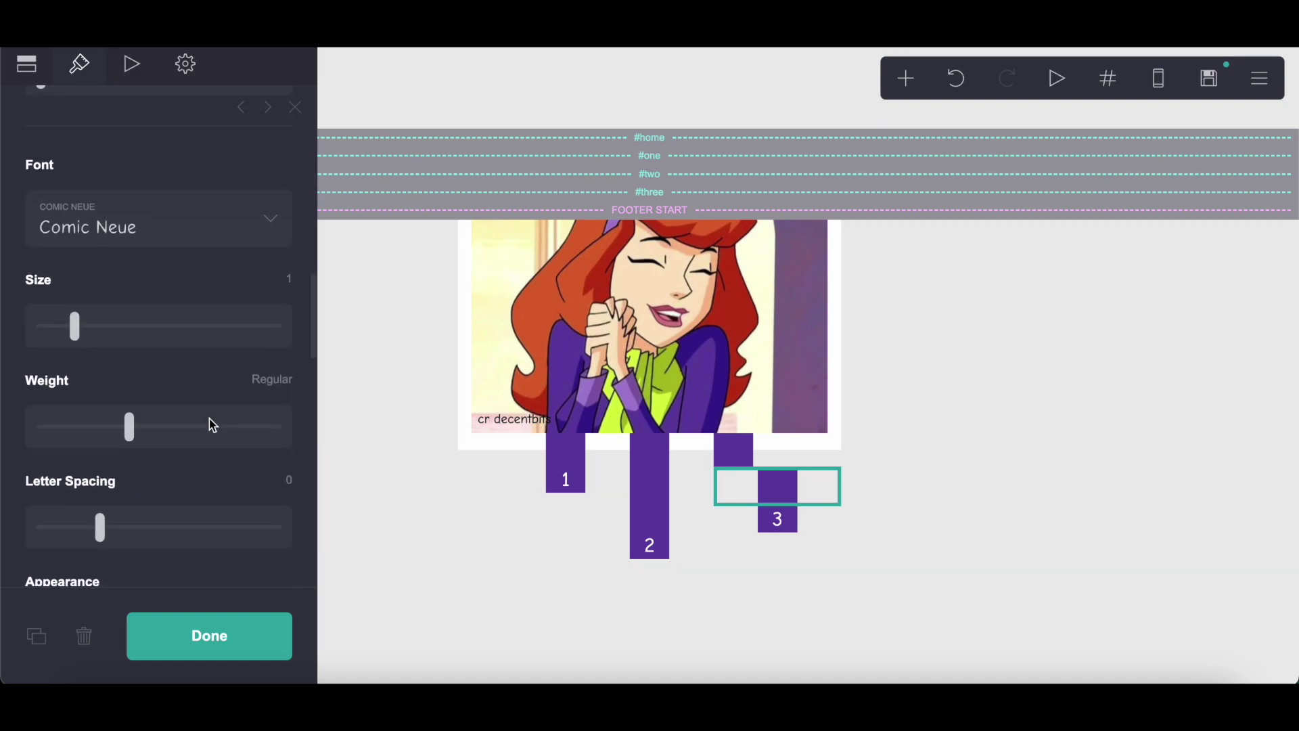
pyautogui.click(108, 405)
pyautogui.click(104, 375)
# Step: Set the alignment of the button labeled 3 to Left and finish editing it
pyautogui.click(778, 519)
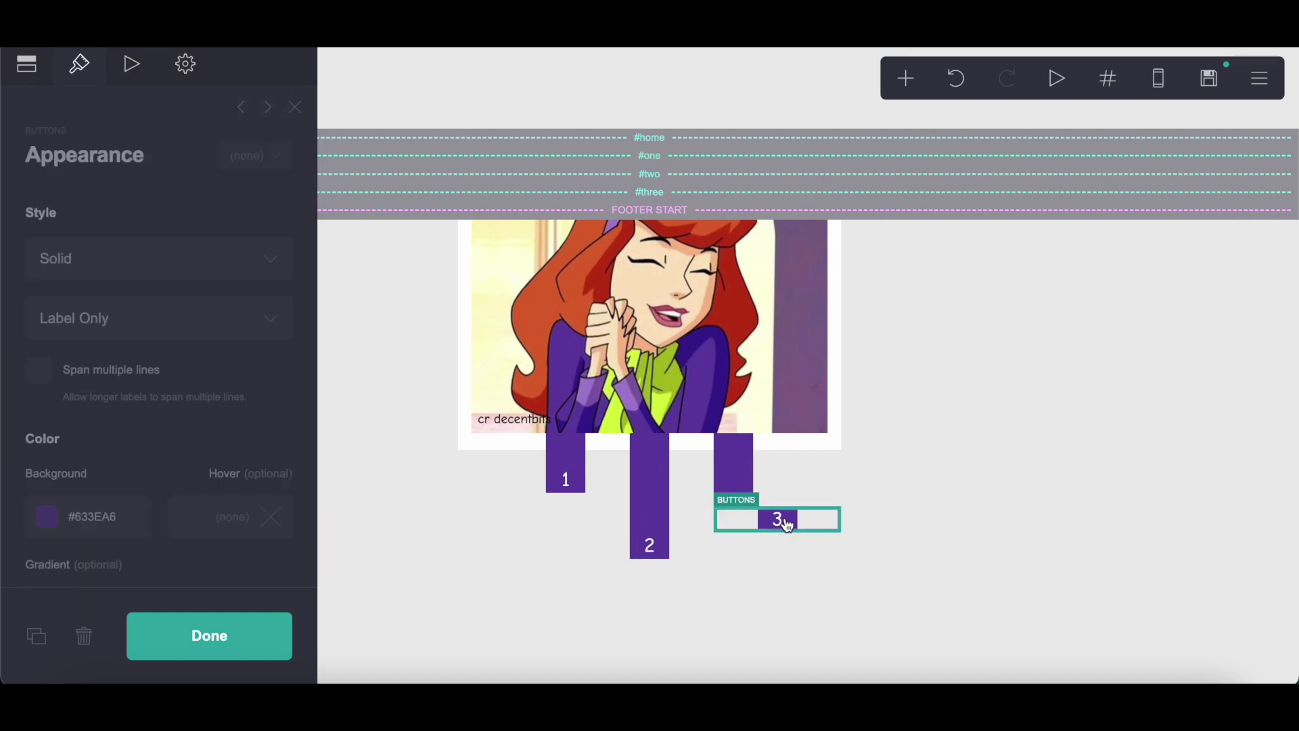
pyautogui.scroll(-8, 271, 414)
pyautogui.scroll(-10, 271, 414)
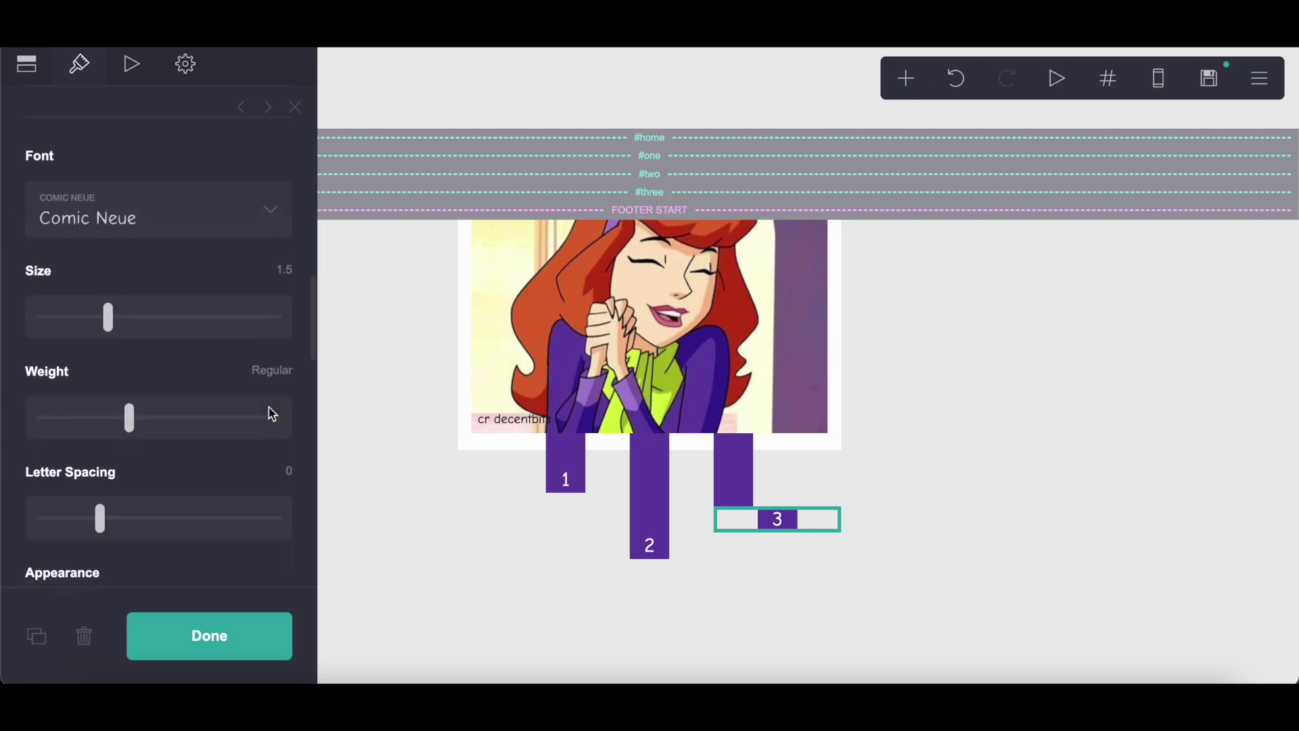
pyautogui.scroll(-4, 191, 336)
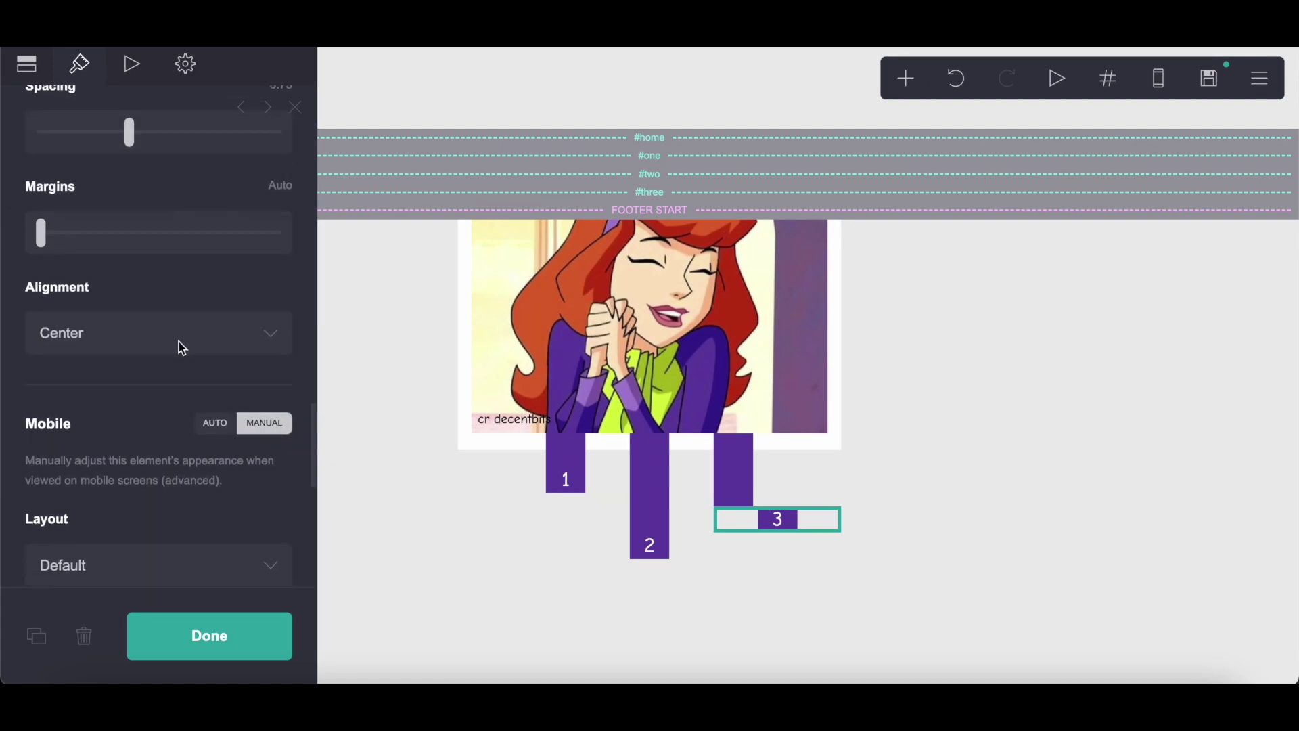
pyautogui.click(179, 342)
pyautogui.click(177, 315)
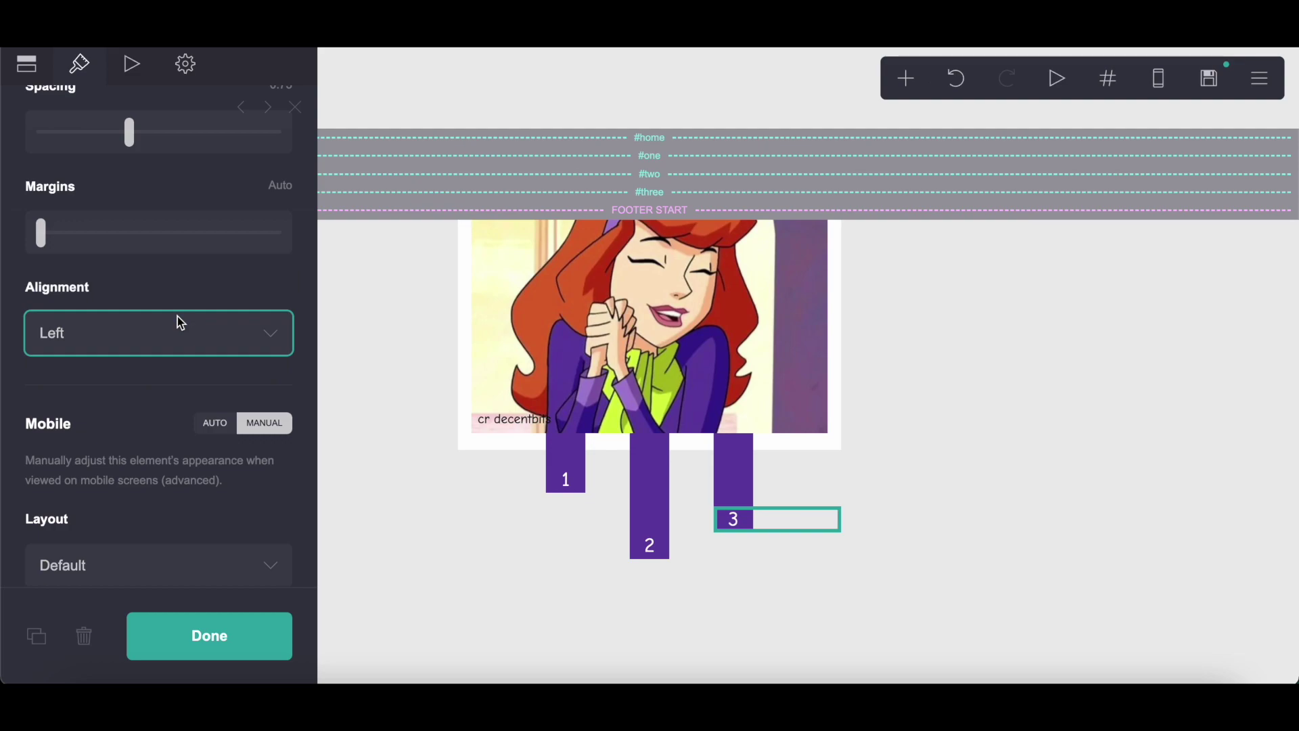
pyautogui.click(245, 635)
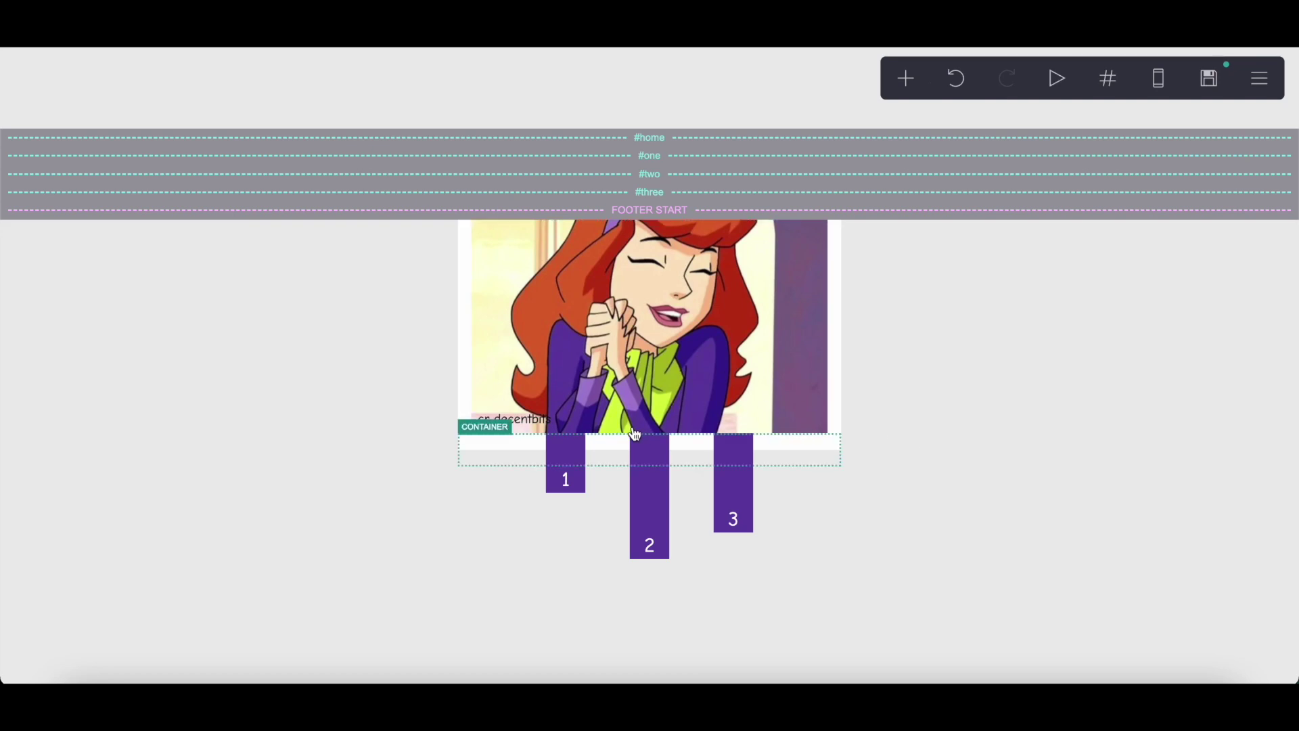
# Step: Examine the column and gradient settings of the two button containers and the link and appearance settings of their buttons
pyautogui.click(464, 448)
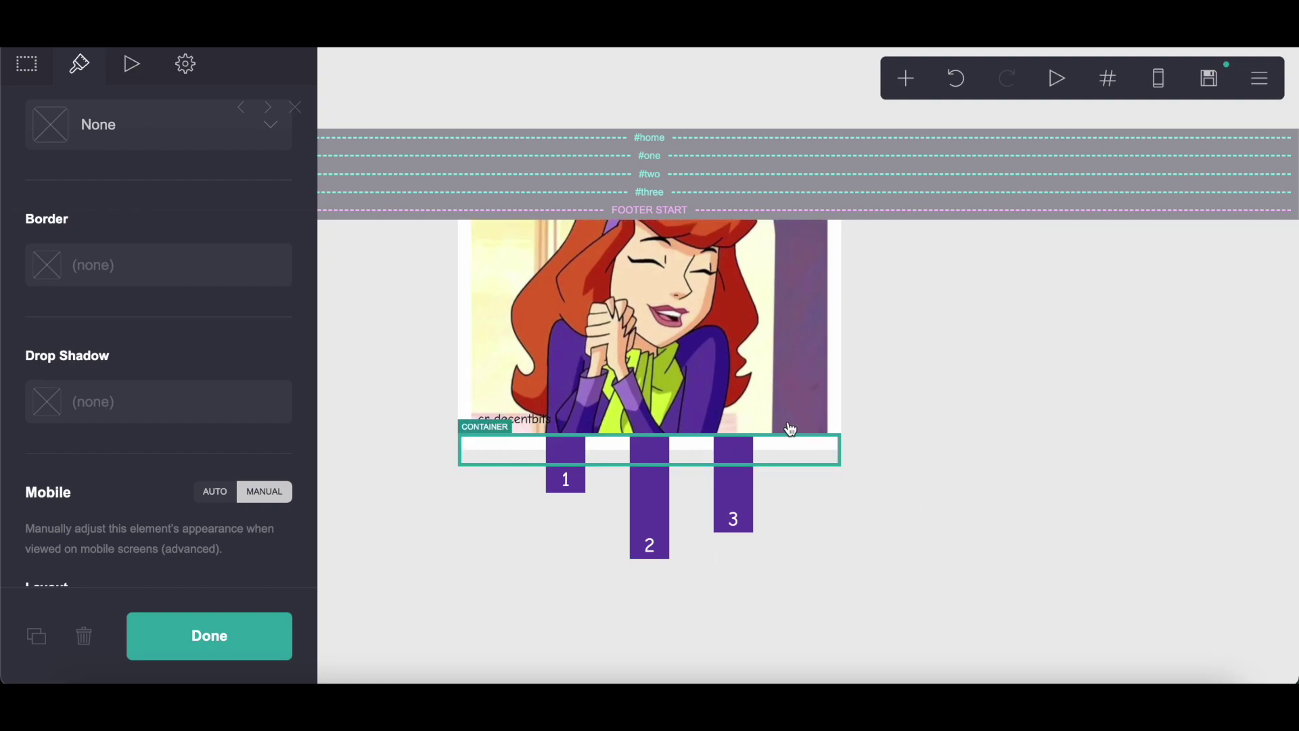
pyautogui.scroll(10, 84, 160)
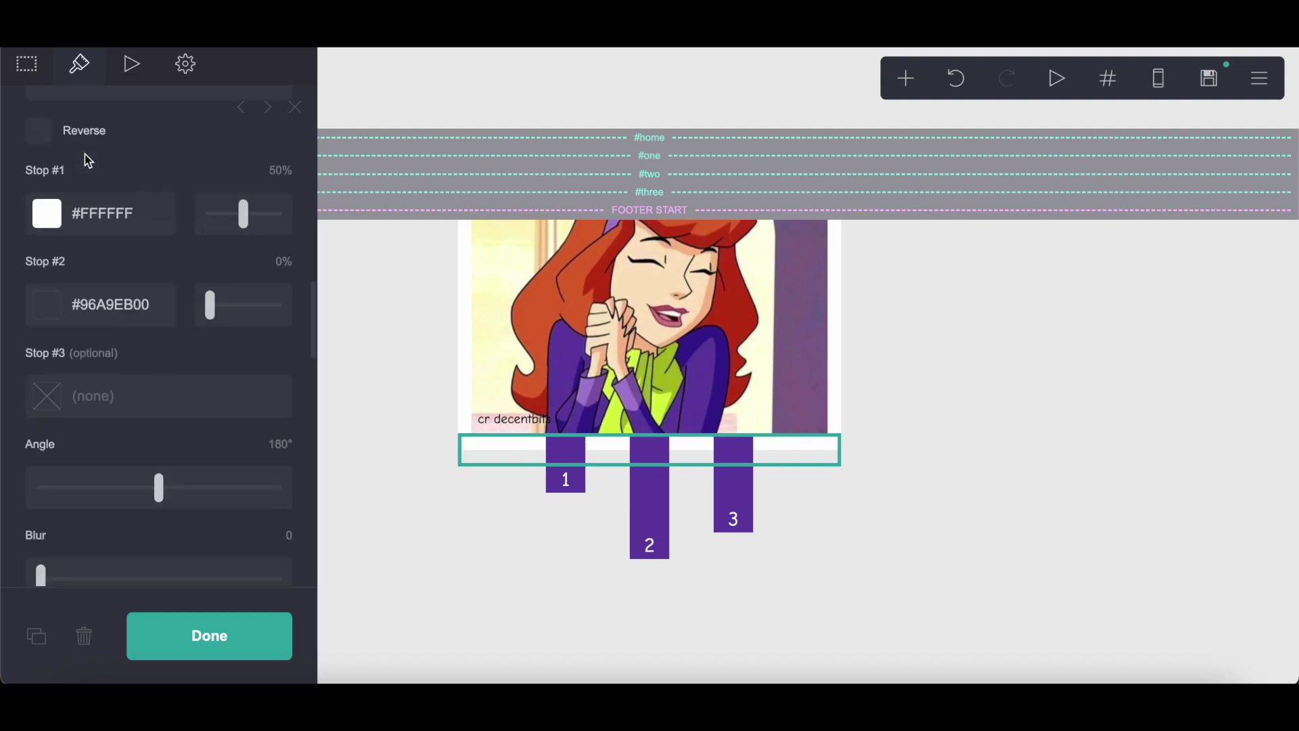
pyautogui.scroll(5, 142, 175)
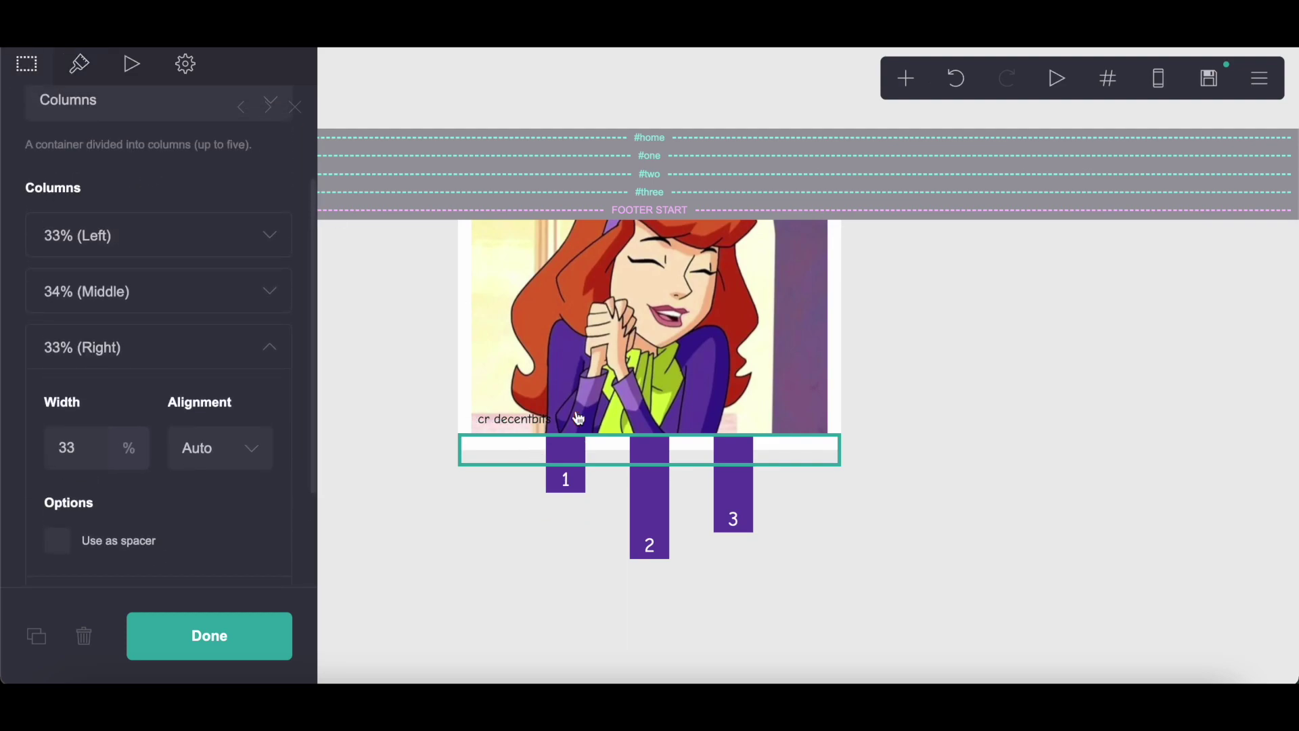
pyautogui.click(570, 452)
pyautogui.click(29, 68)
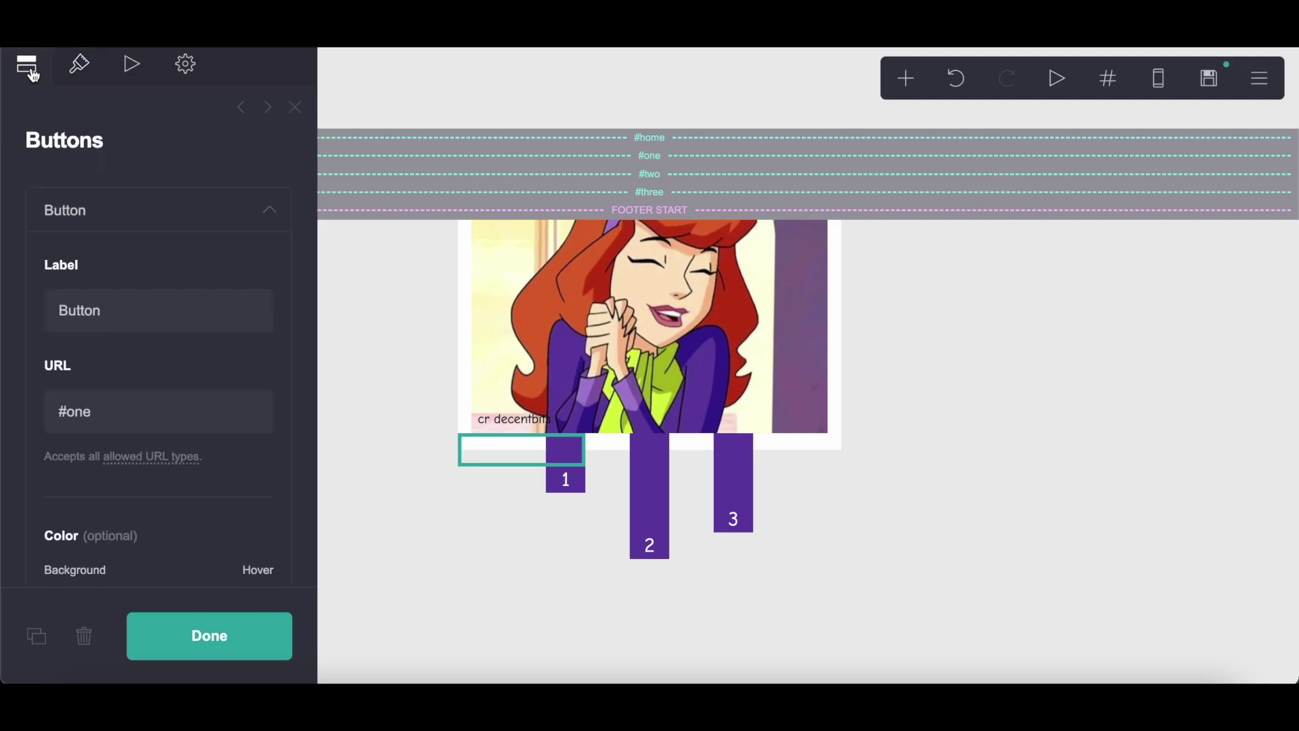
pyautogui.tripleClick(117, 420)
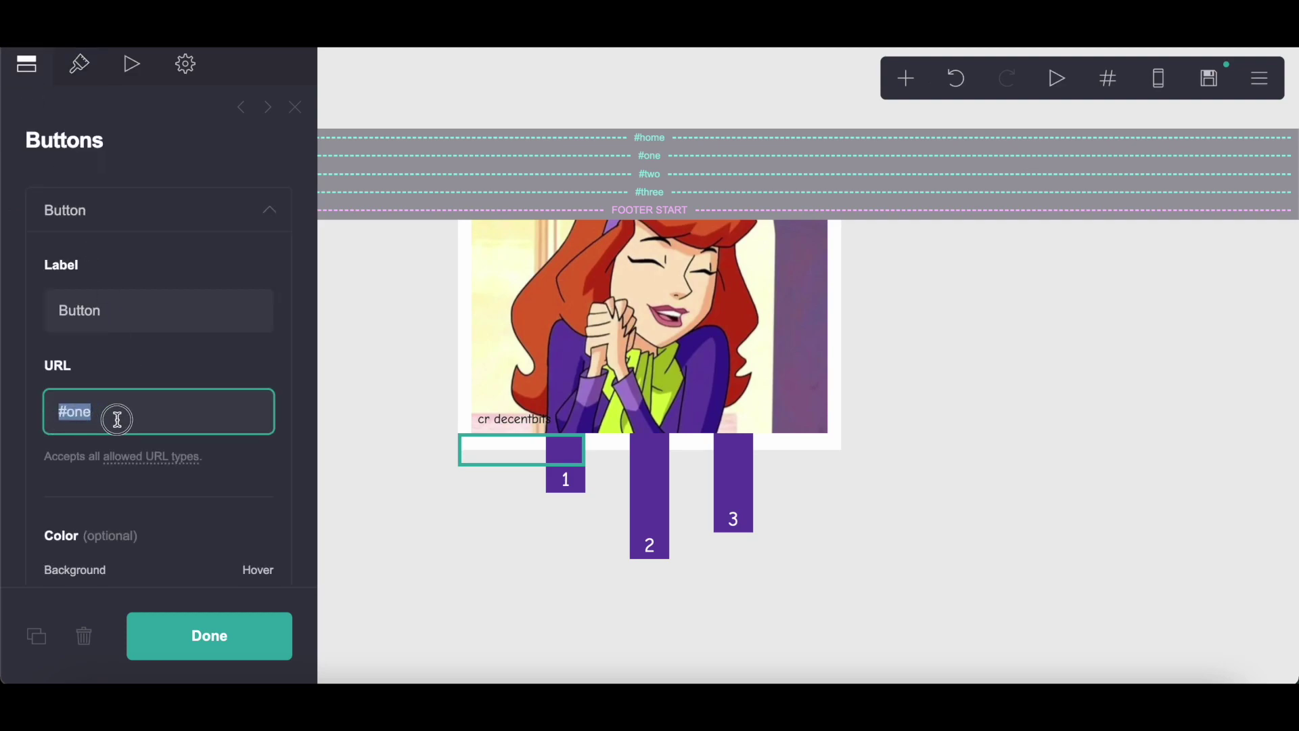
pyautogui.click(80, 64)
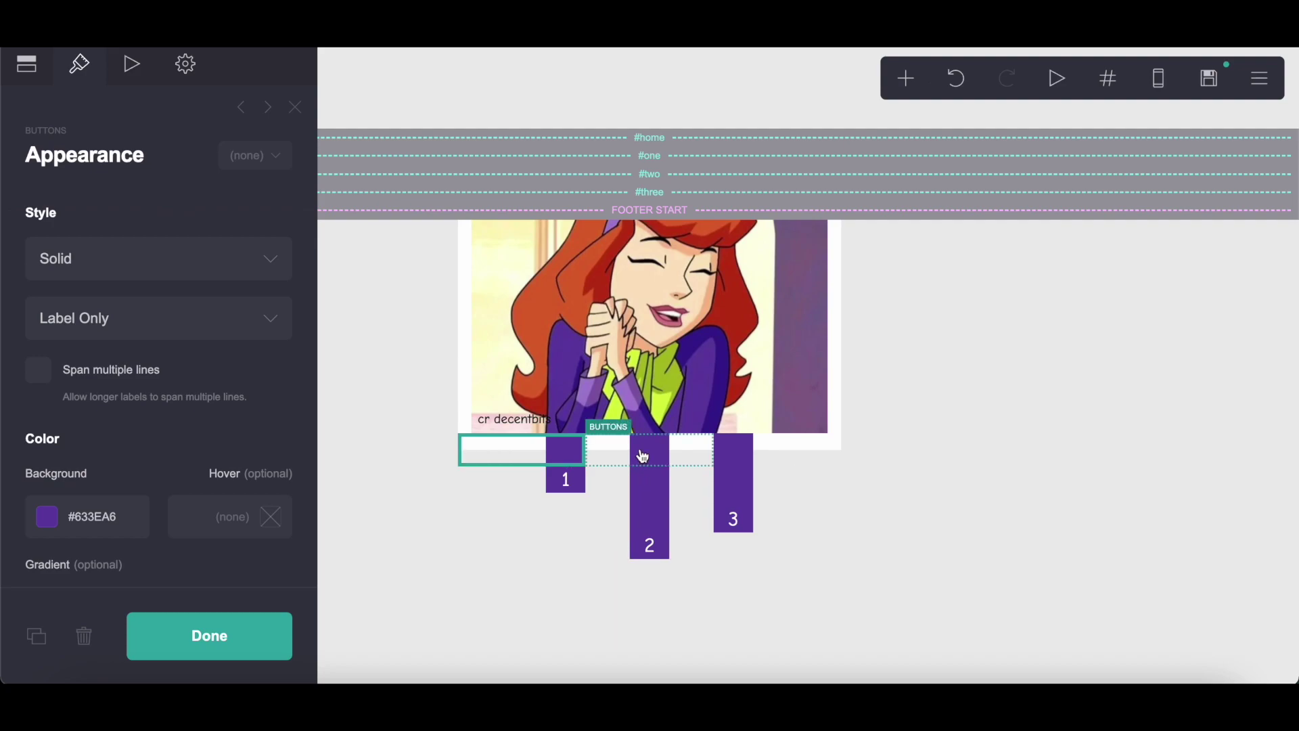
pyautogui.click(611, 466)
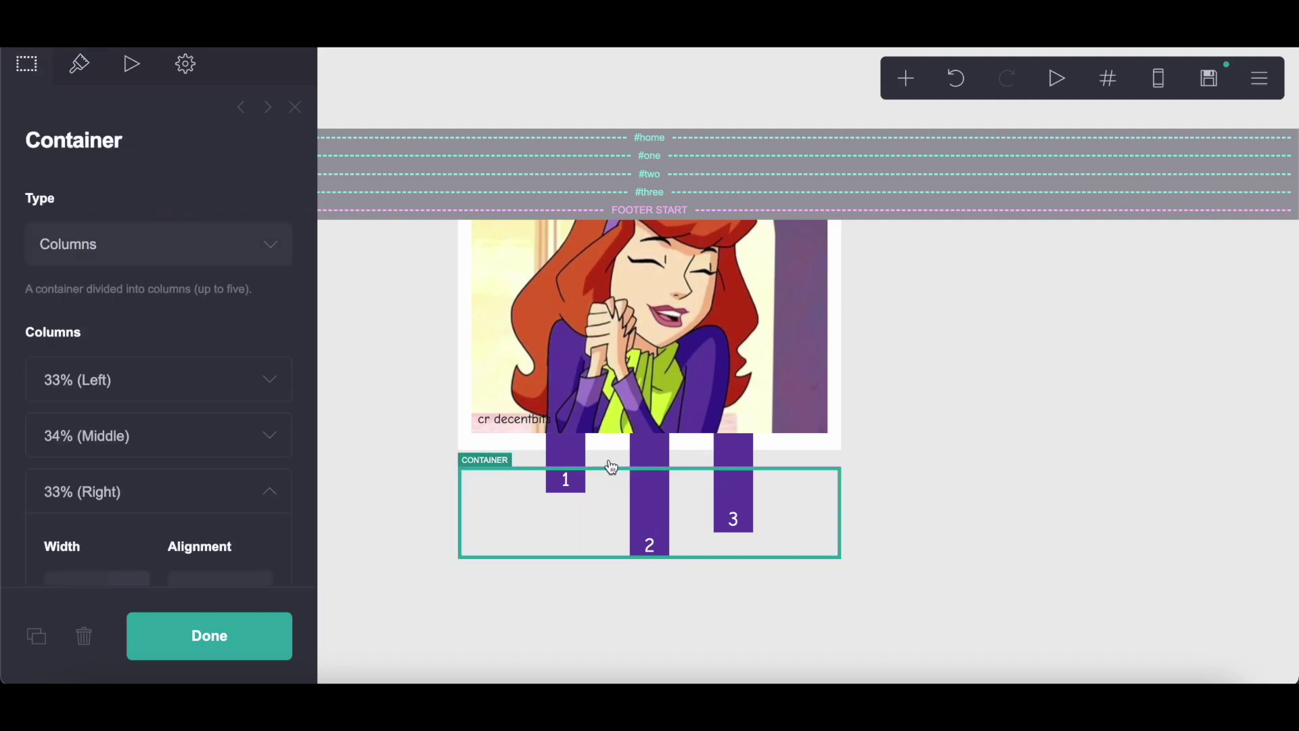
pyautogui.click(660, 504)
pyautogui.click(763, 491)
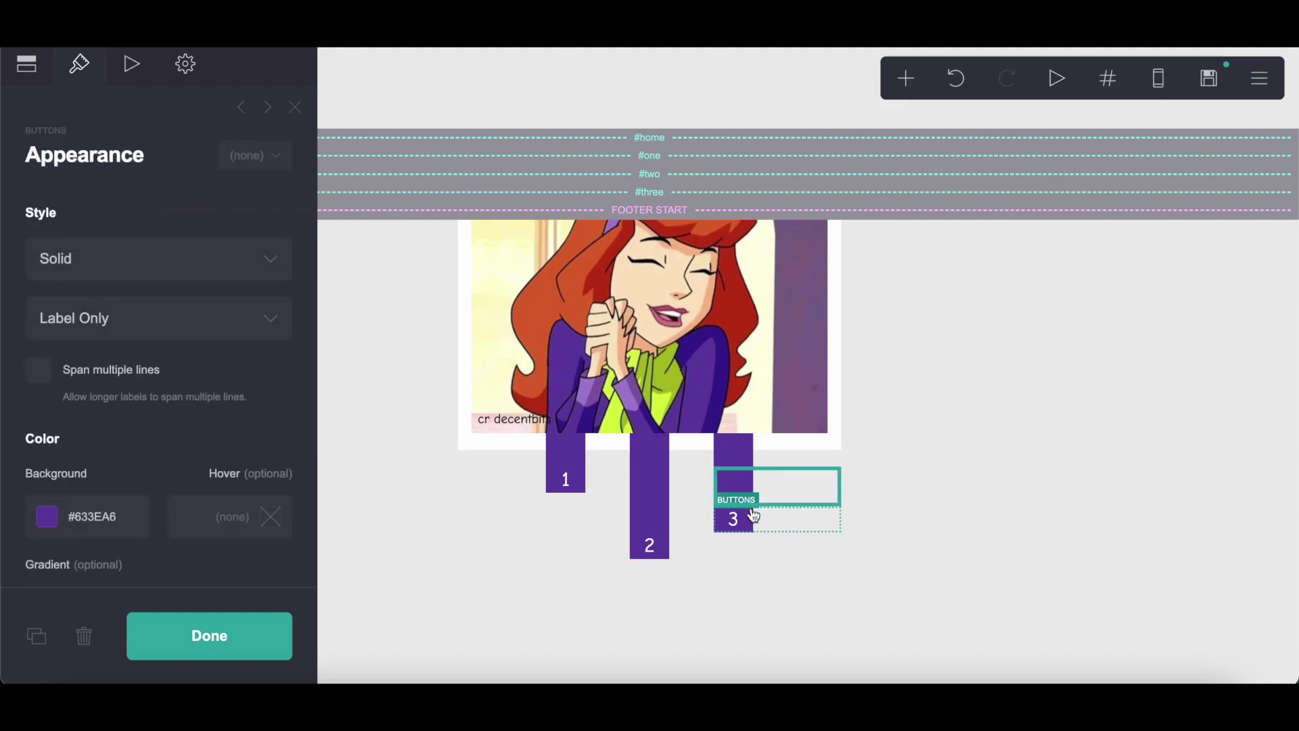
pyautogui.click(755, 517)
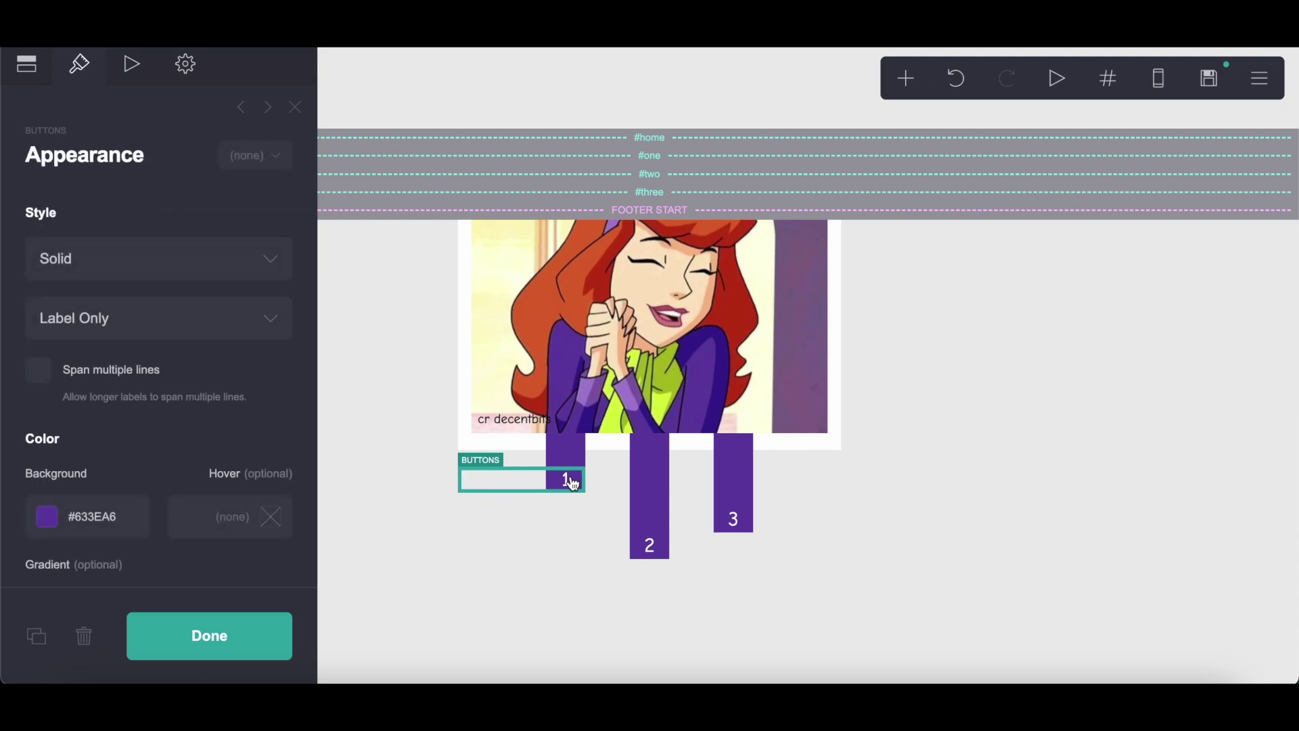
pyautogui.click(257, 642)
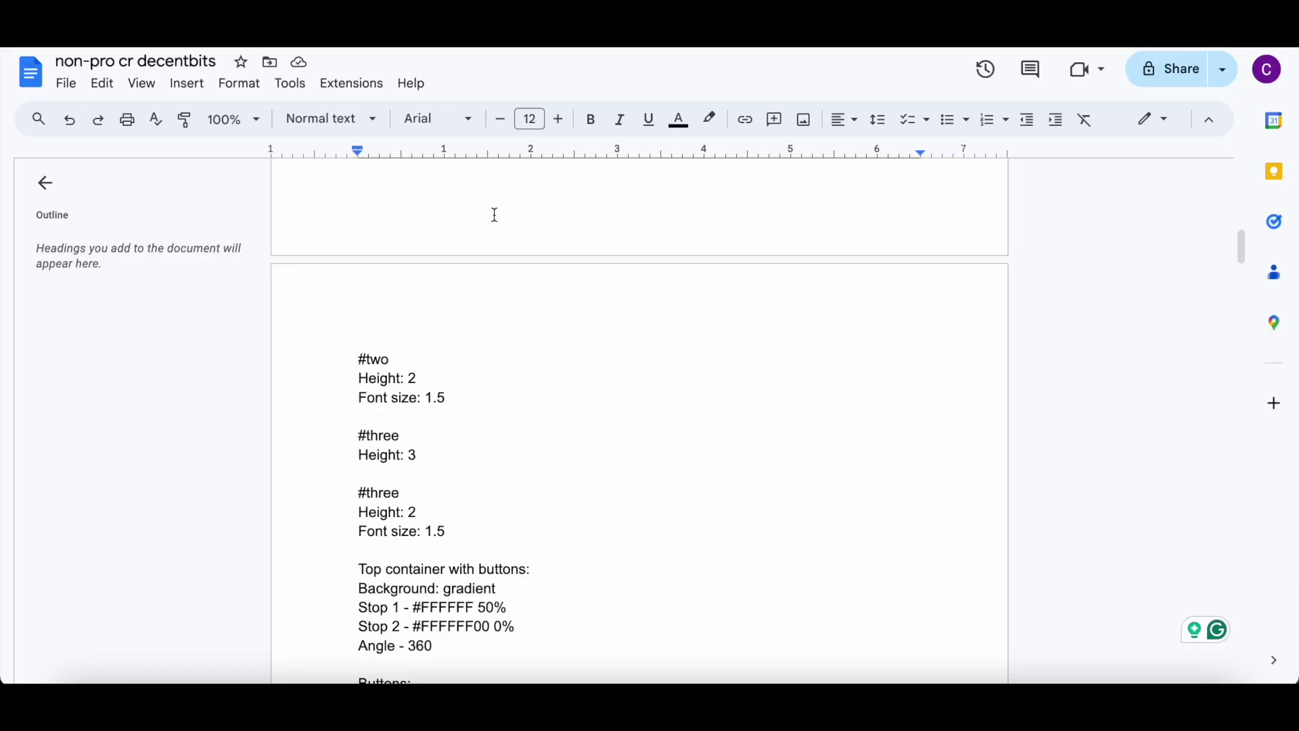
# Step: Consult the Google Docs notes, duplicate the upper button container and set the copy's background gradient angle to 360
pyautogui.scroll(-3, 495, 216)
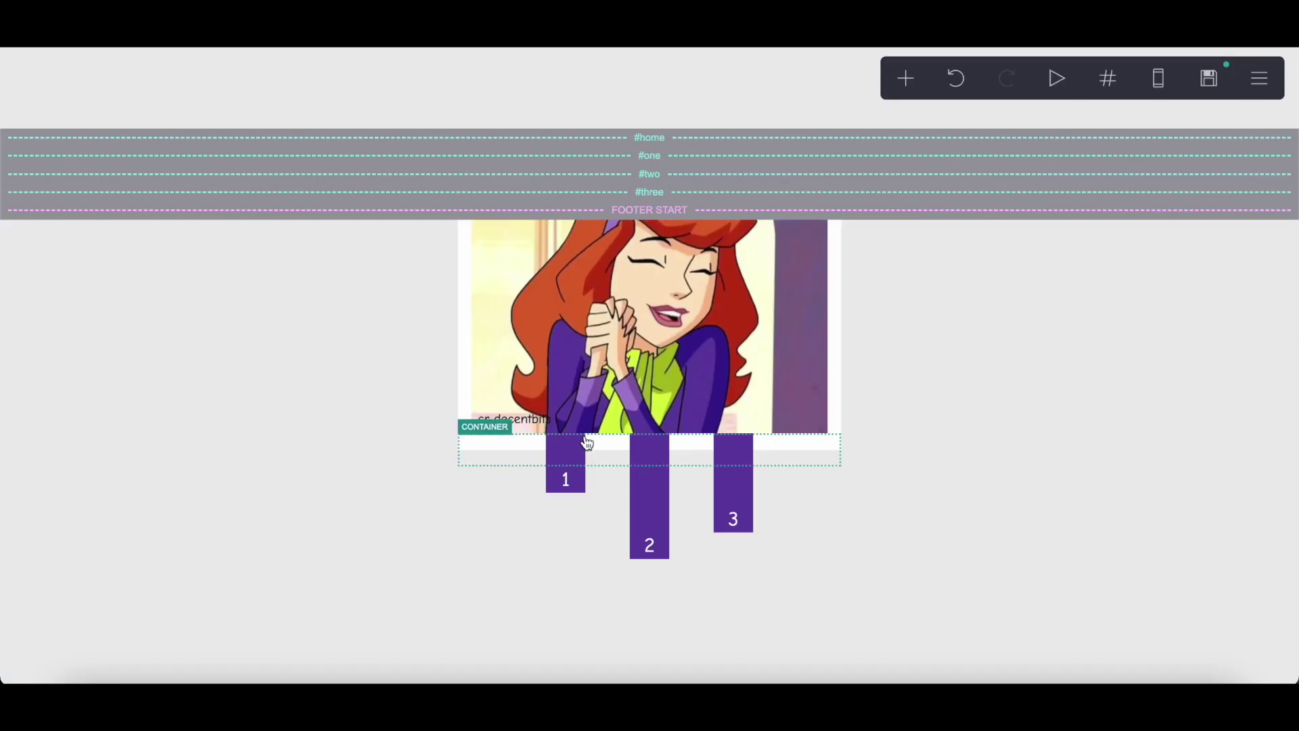
pyautogui.click(584, 436)
pyautogui.click(909, 79)
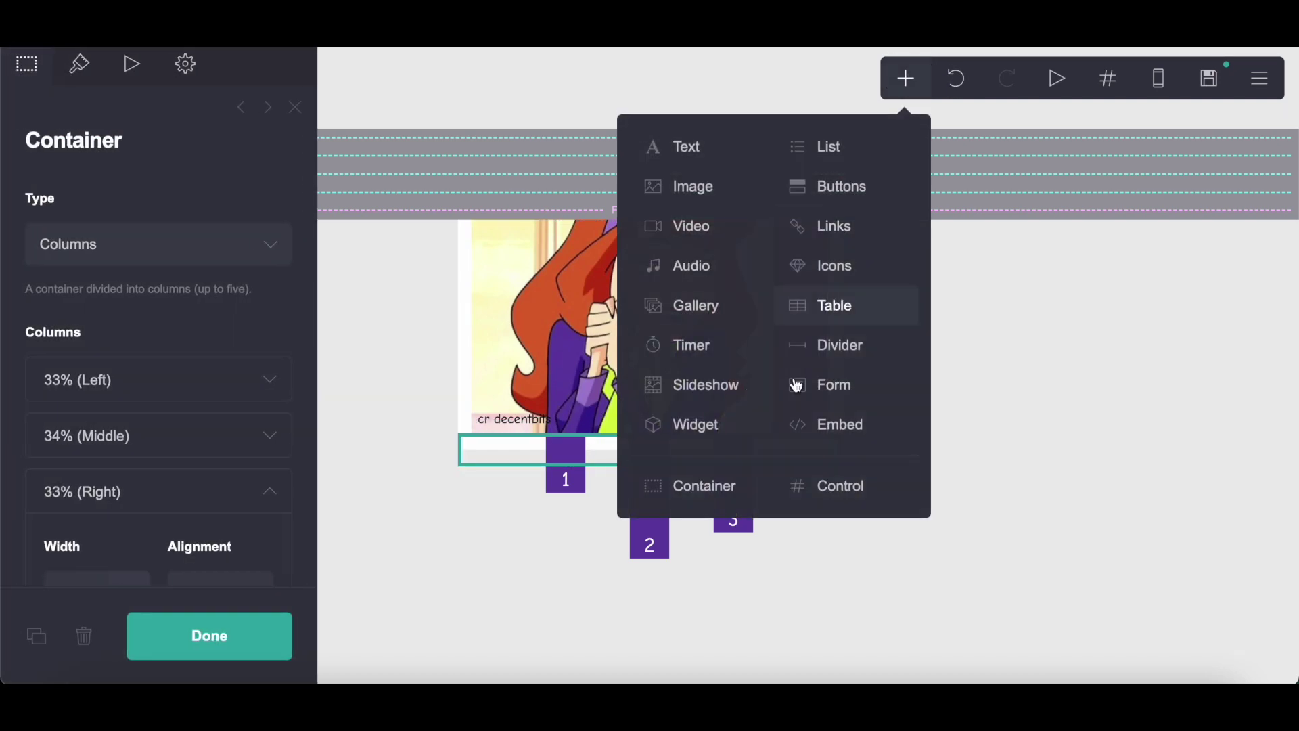
pyautogui.click(36, 635)
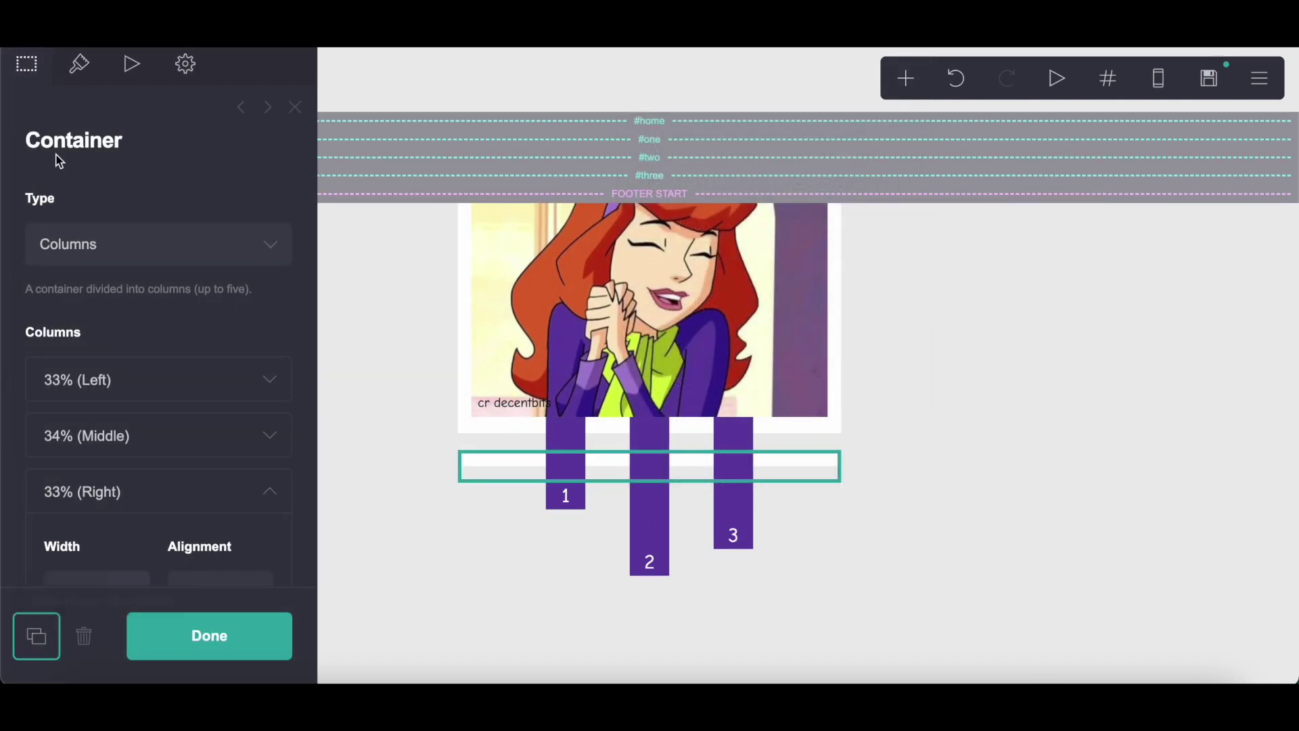
pyautogui.click(82, 74)
pyautogui.scroll(-10, 241, 489)
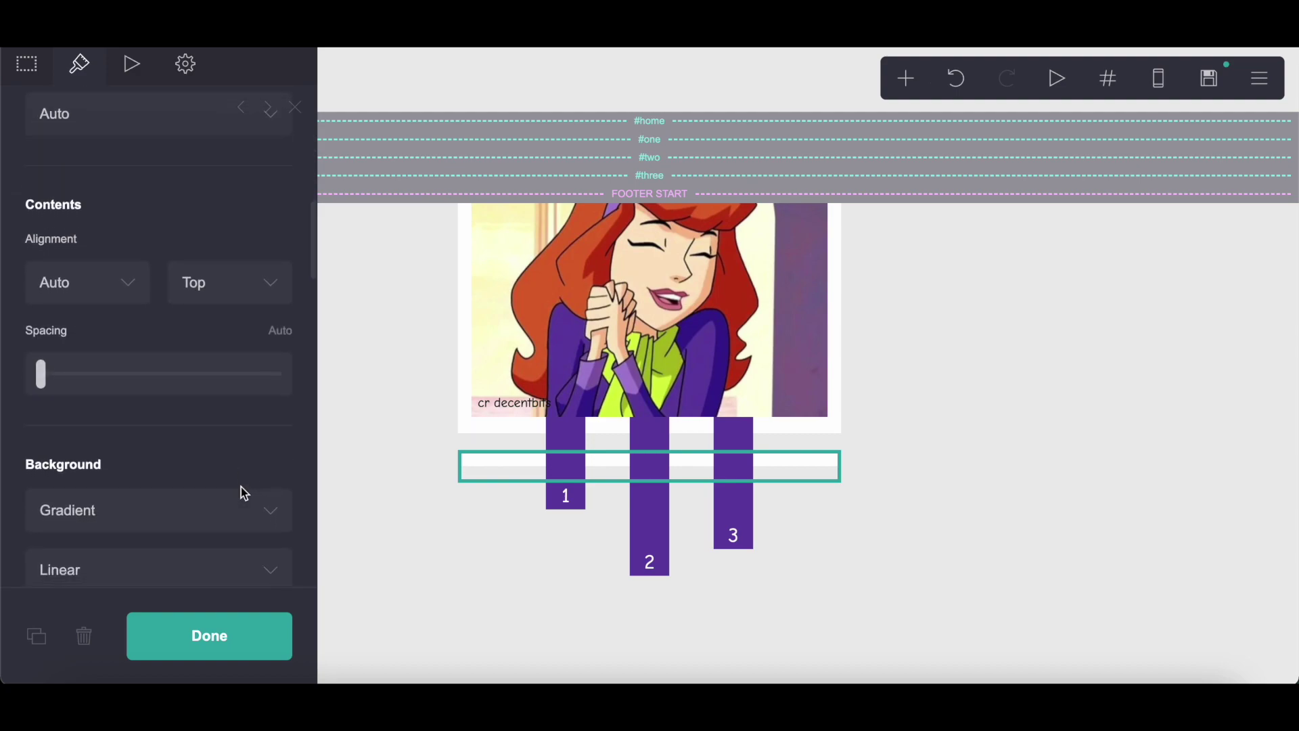
pyautogui.scroll(-2, 241, 485)
pyautogui.click(280, 539)
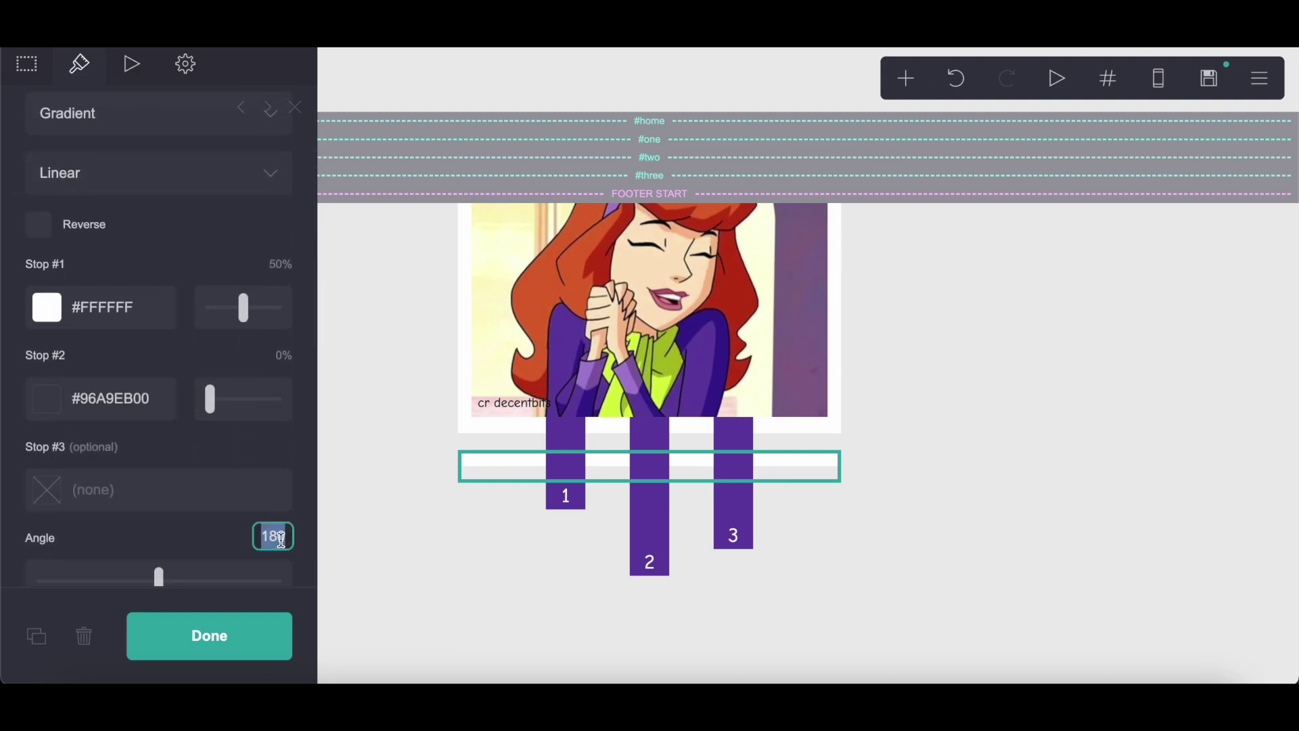
pyautogui.write('360')
pyautogui.press('Return')
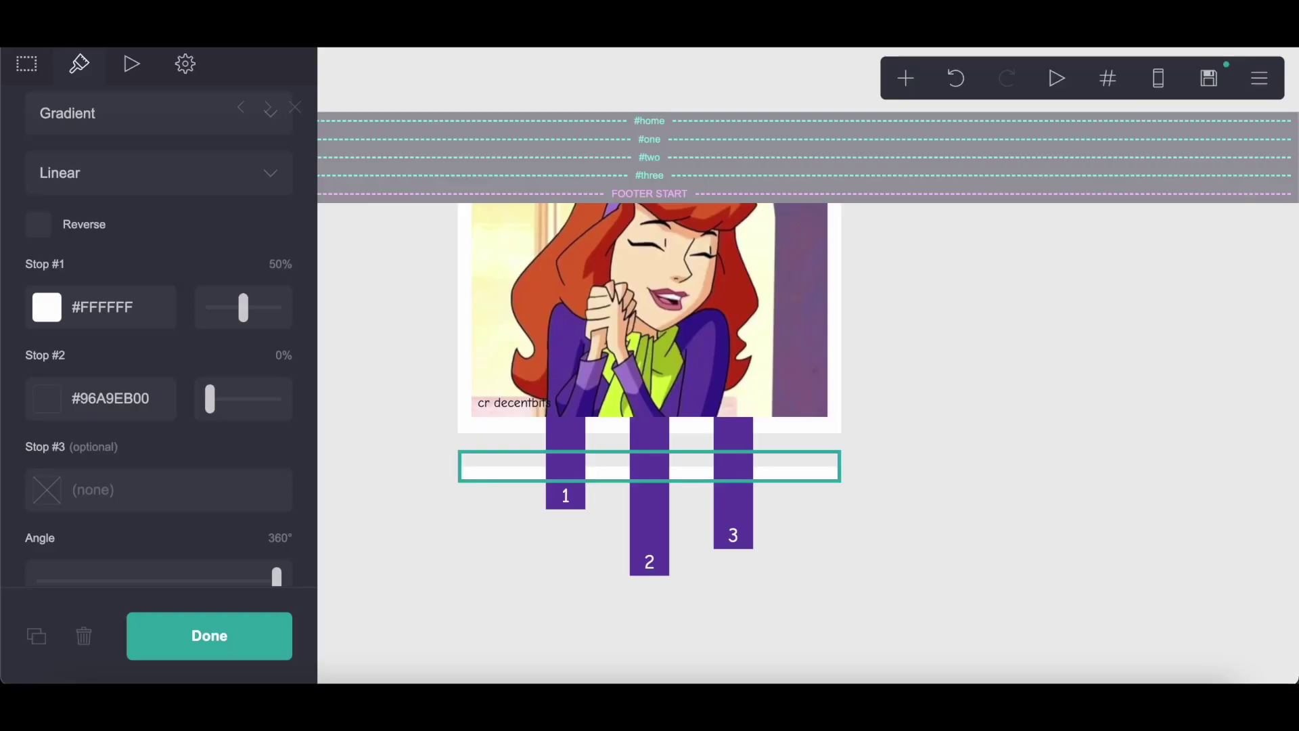
# Step: Move the duplicated button container above the gallery image, directly below the footer start
pyautogui.click(602, 456)
pyautogui.click(489, 452)
pyautogui.moveTo(489, 452); pyautogui.dragTo(598, 212)
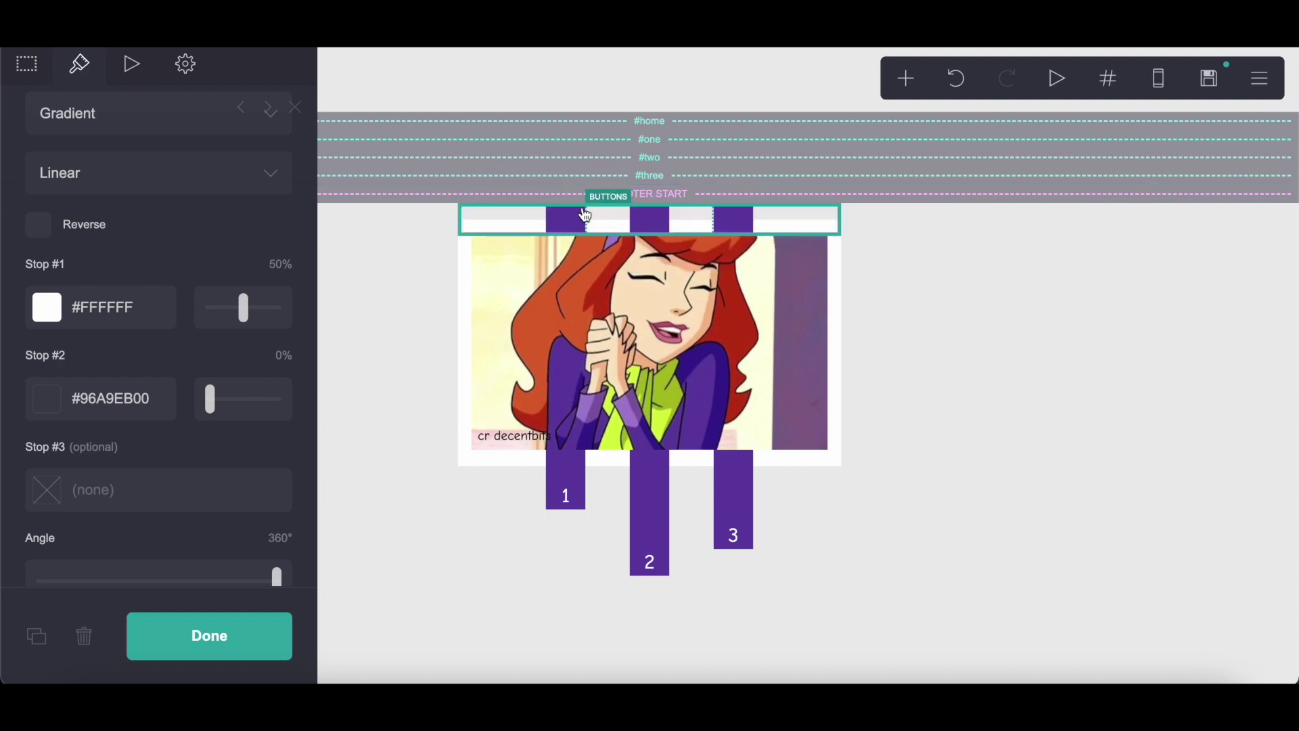
# Step: Set the height of the first-column button above the image to 2.25
pyautogui.click(585, 215)
pyautogui.scroll(-8, 142, 384)
pyautogui.click(276, 426)
pyautogui.write('2.25')
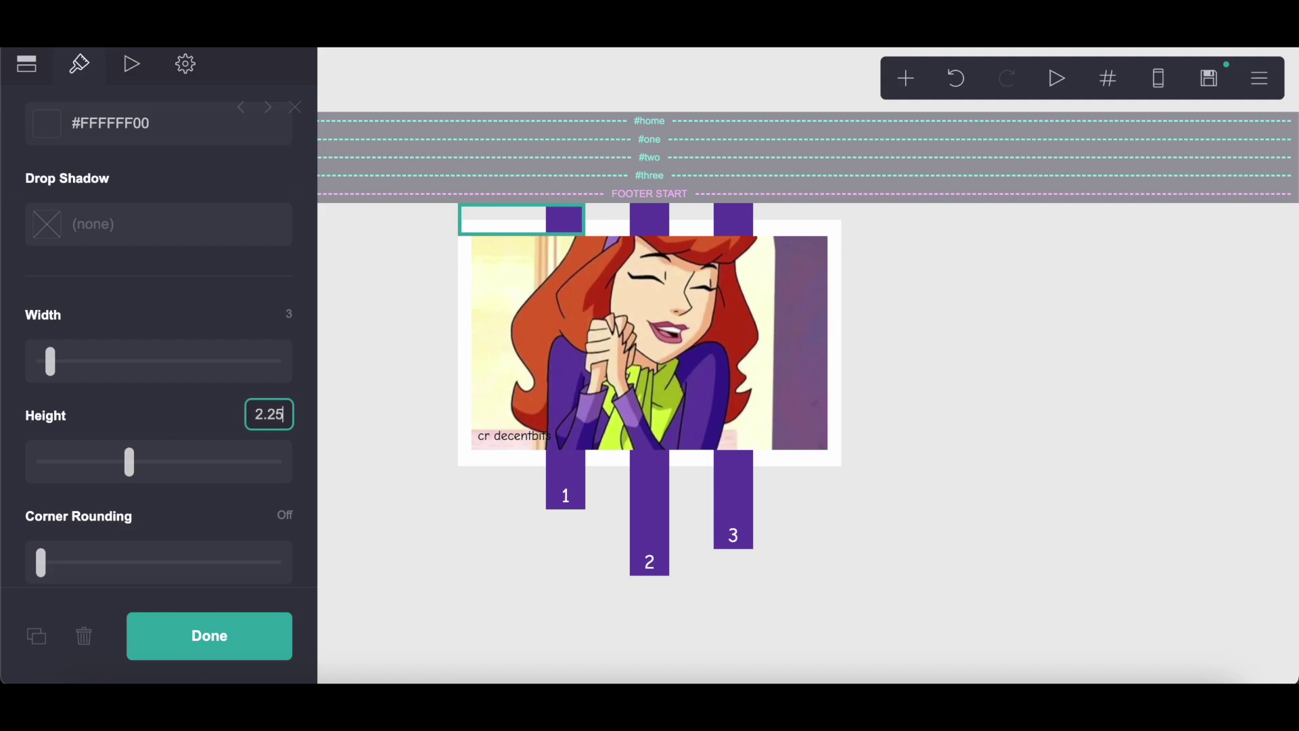
pyautogui.press('Return')
# Step: Set the height of the second-column button above the image to 2.25
pyautogui.click(674, 217)
pyautogui.scroll(-8, 176, 403)
pyautogui.click(274, 447)
pyautogui.write('255')
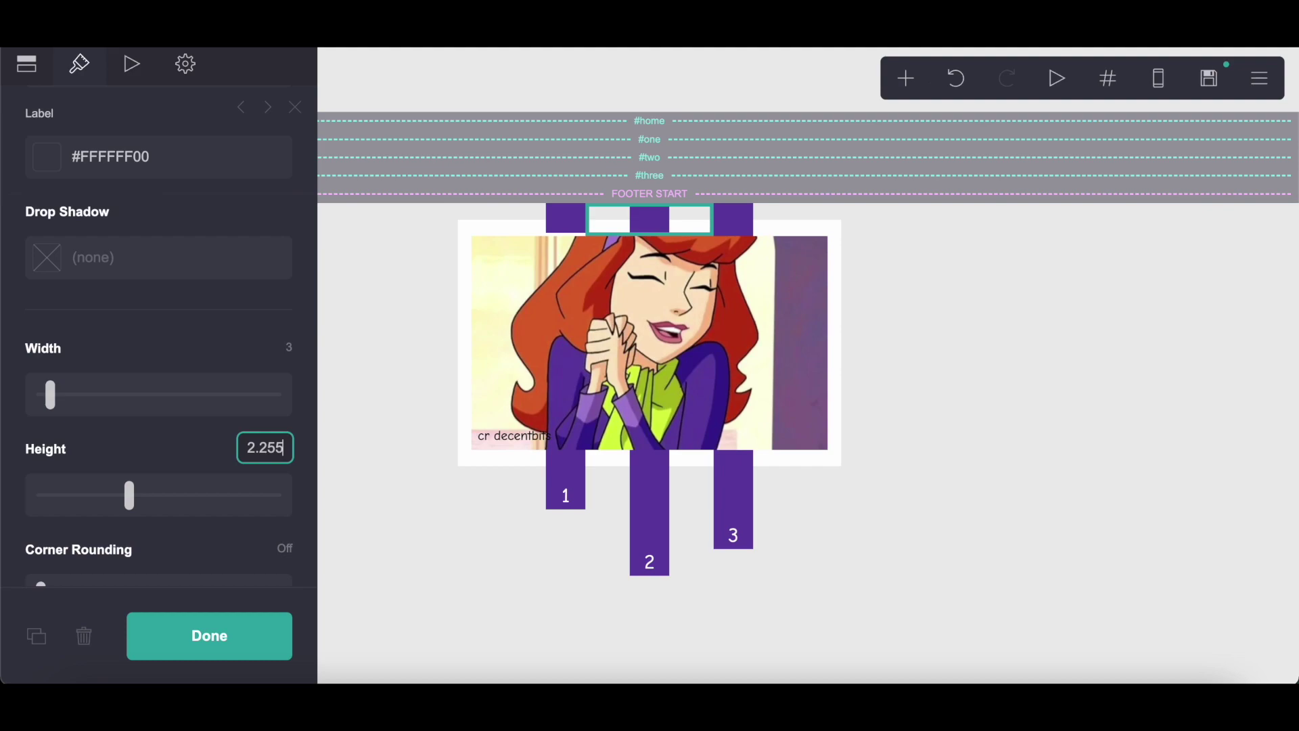
pyautogui.press('Return')
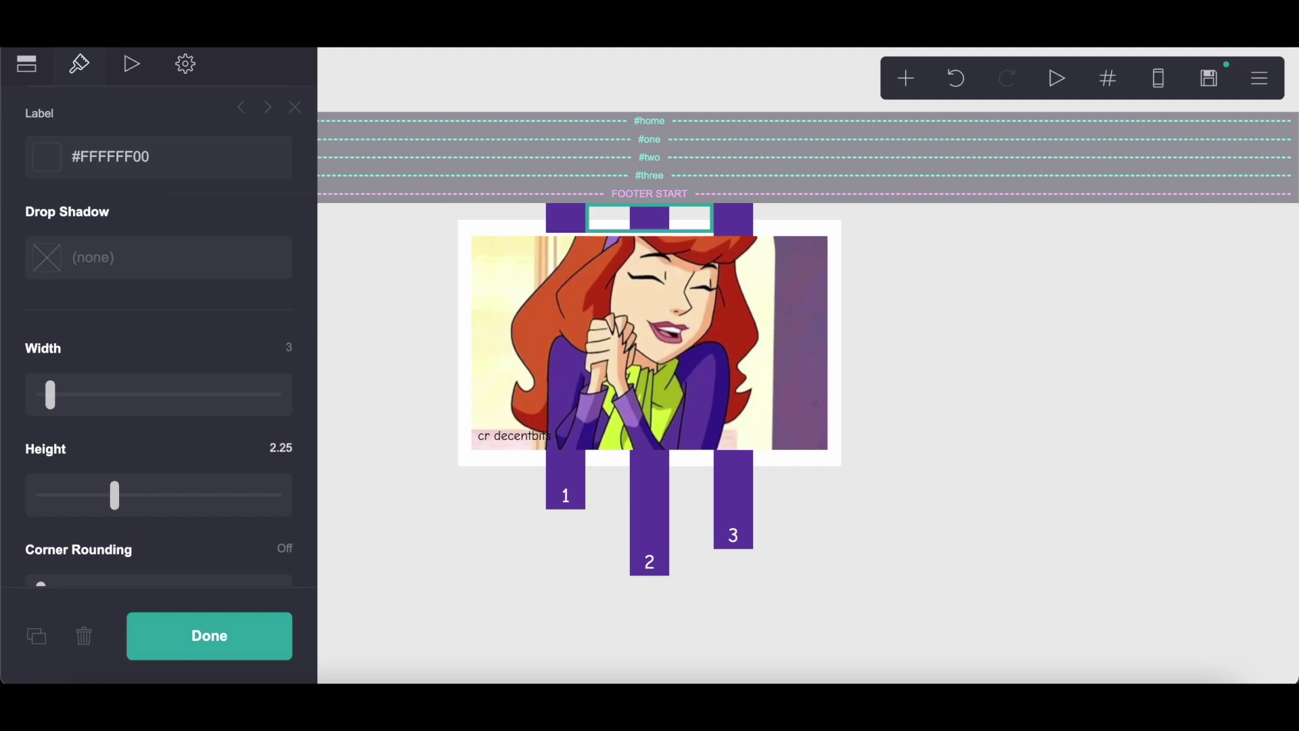
# Step: Set the height of the third-column button above the image to 2.25 and finish editing it
pyautogui.click(816, 227)
pyautogui.scroll(-10, 108, 428)
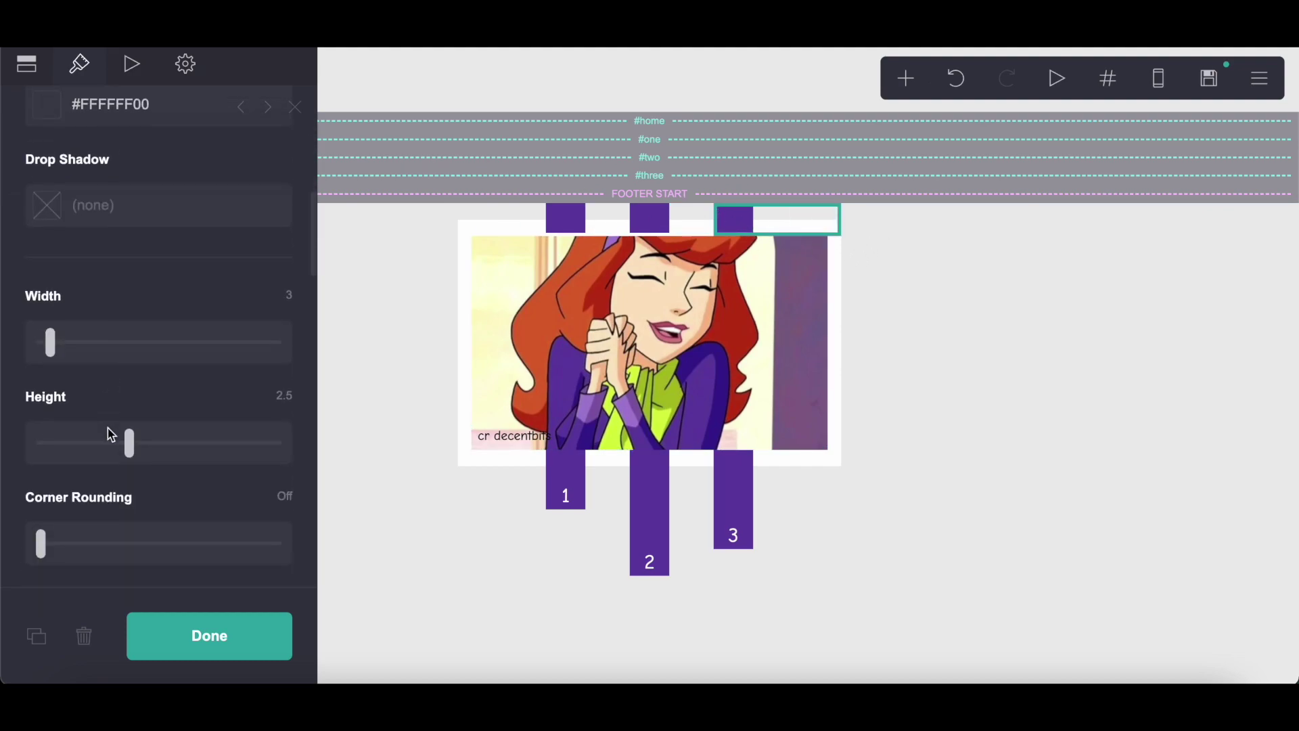
pyautogui.click(290, 343)
pyautogui.write('2.25')
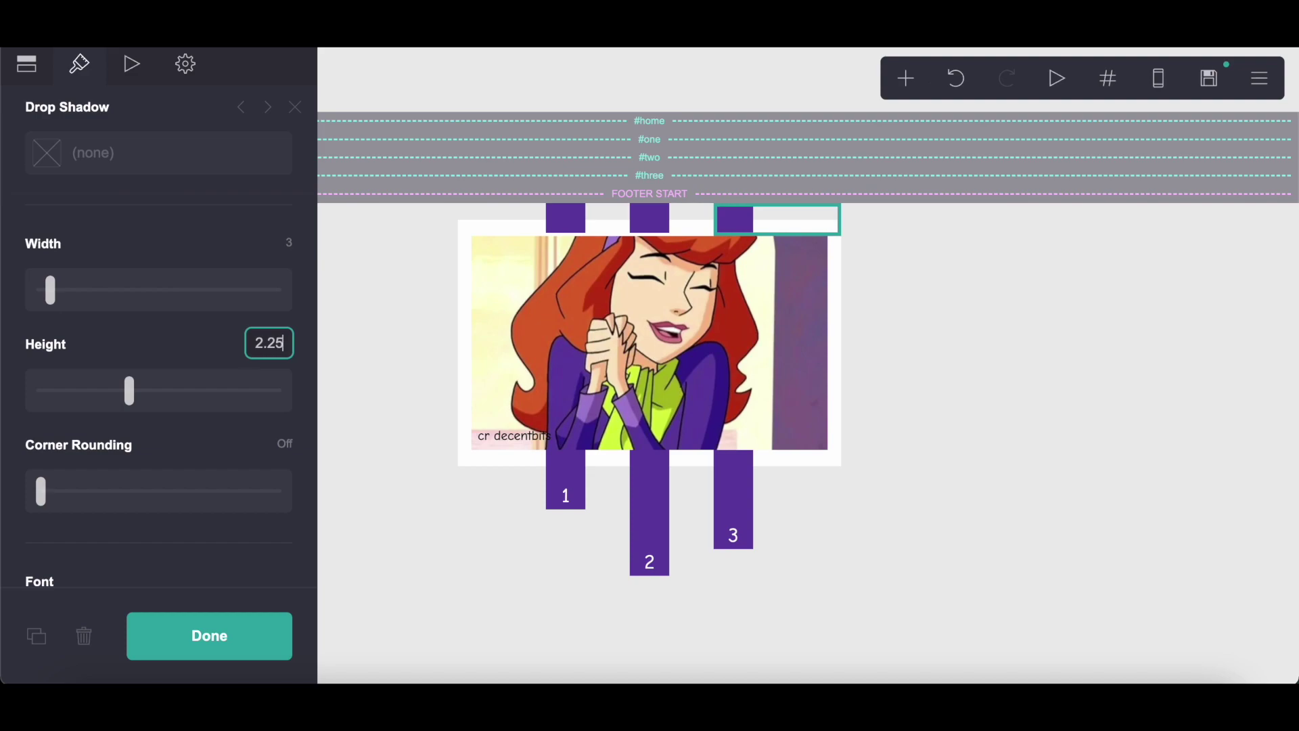
pyautogui.press('Return')
pyautogui.click(270, 643)
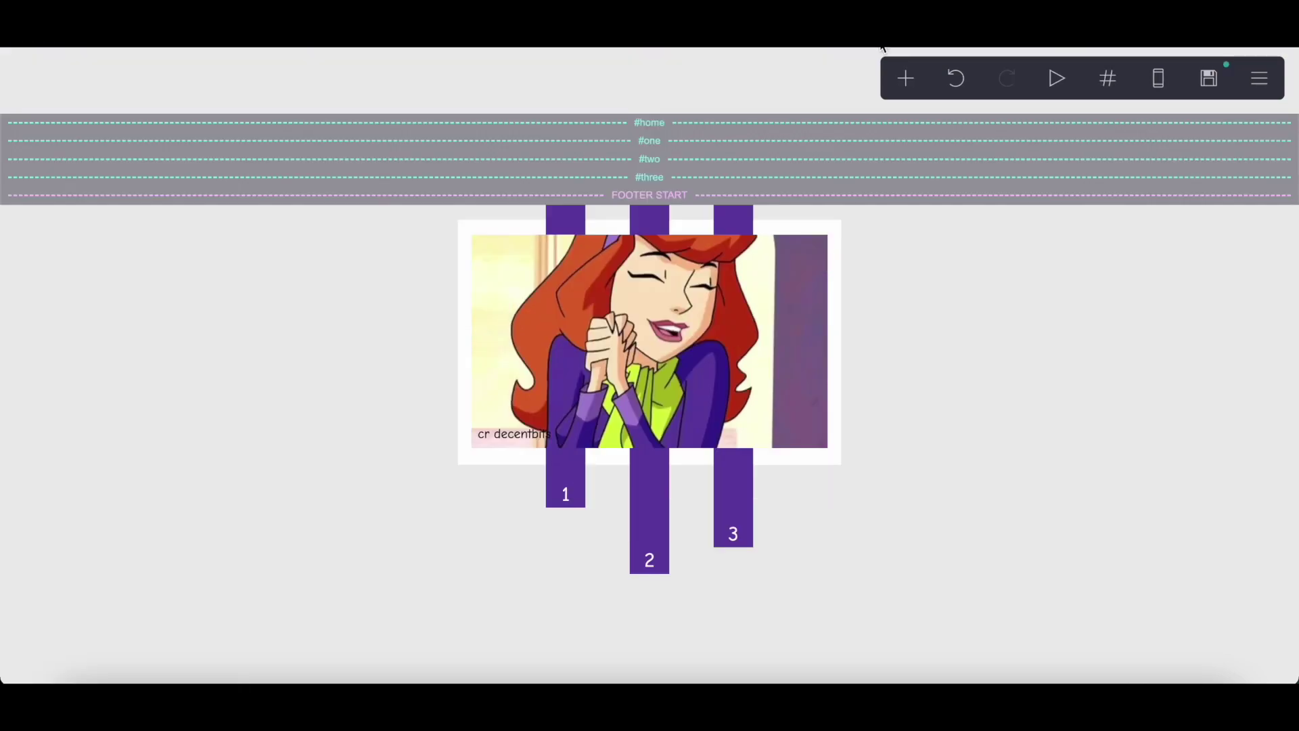
# Step: Add a container to the #one section and change its type to Columns, with two equal columns
pyautogui.click(905, 78)
pyautogui.click(720, 486)
pyautogui.moveTo(674, 577); pyautogui.dragTo(765, 129)
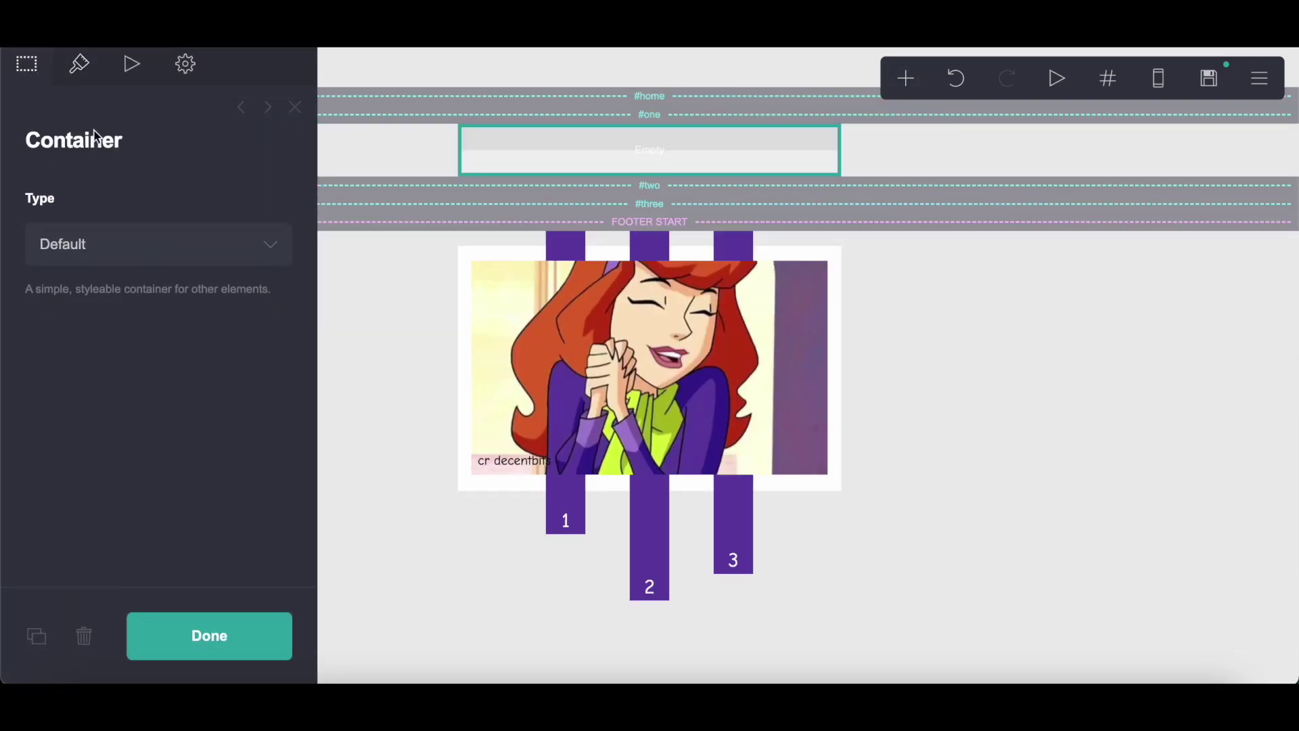
pyautogui.click(118, 245)
pyautogui.click(120, 269)
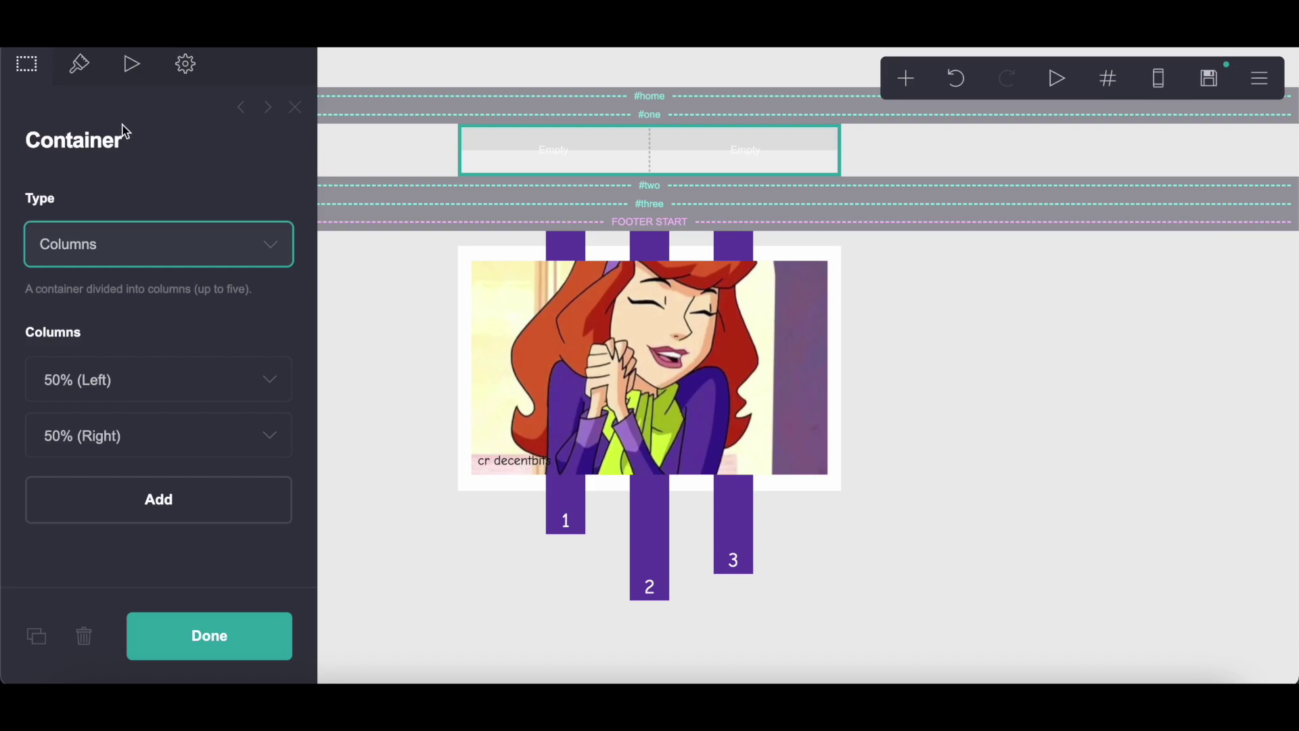
# Step: Check the info container settings in the Google Docs notes and set the #one container's gutters to 1
pyautogui.click(79, 64)
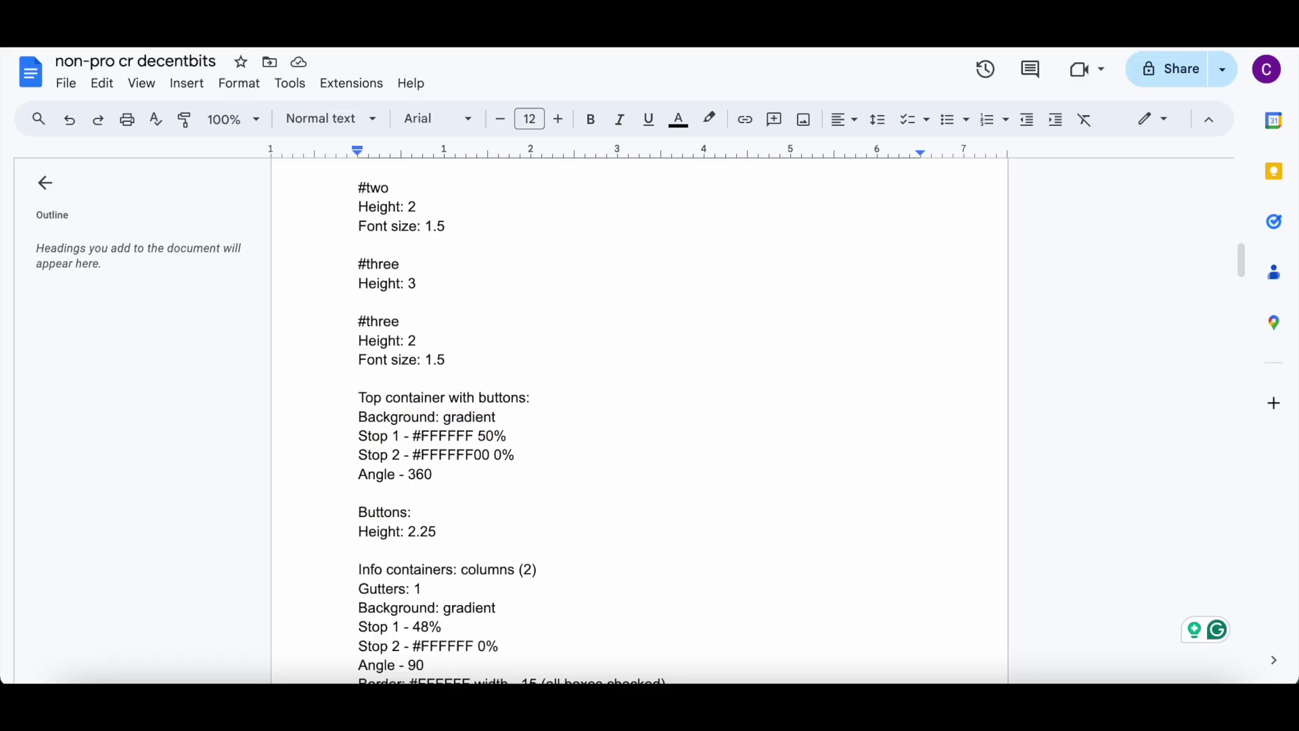
pyautogui.scroll(-3, 453, 257)
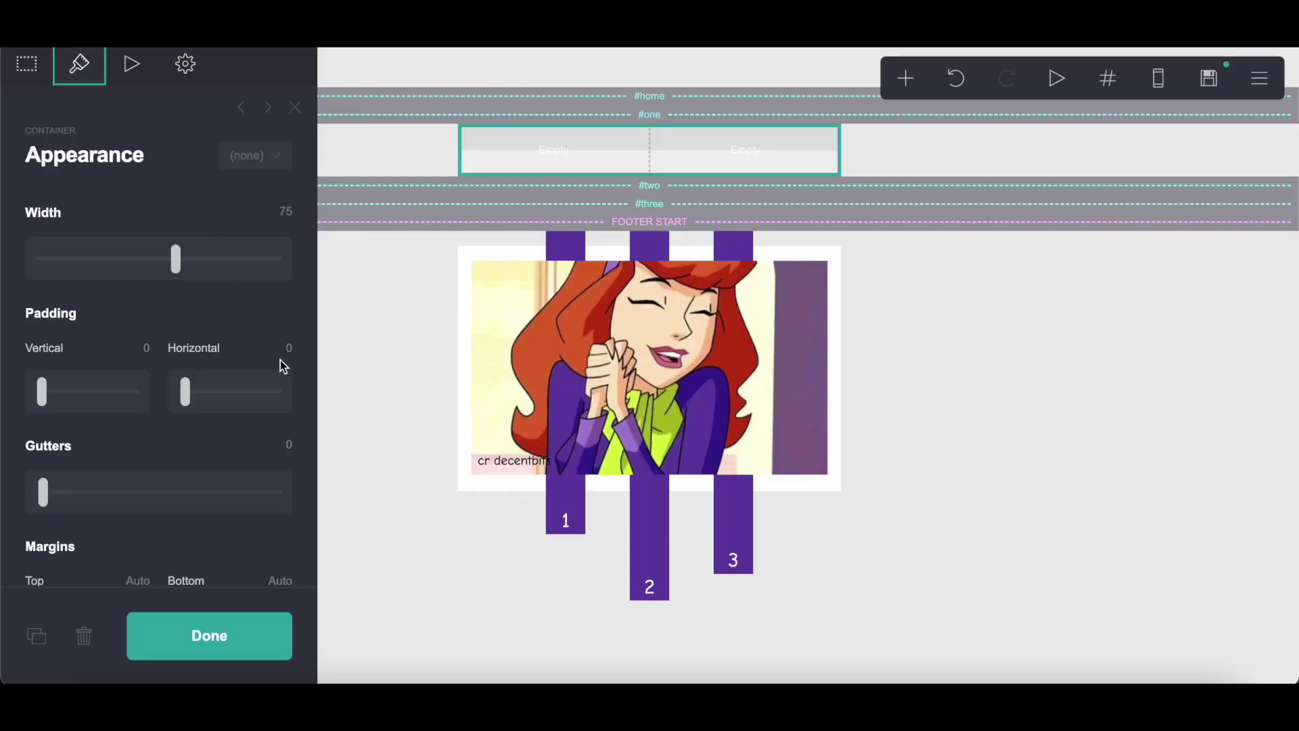
pyautogui.click(289, 439)
pyautogui.click(50, 130)
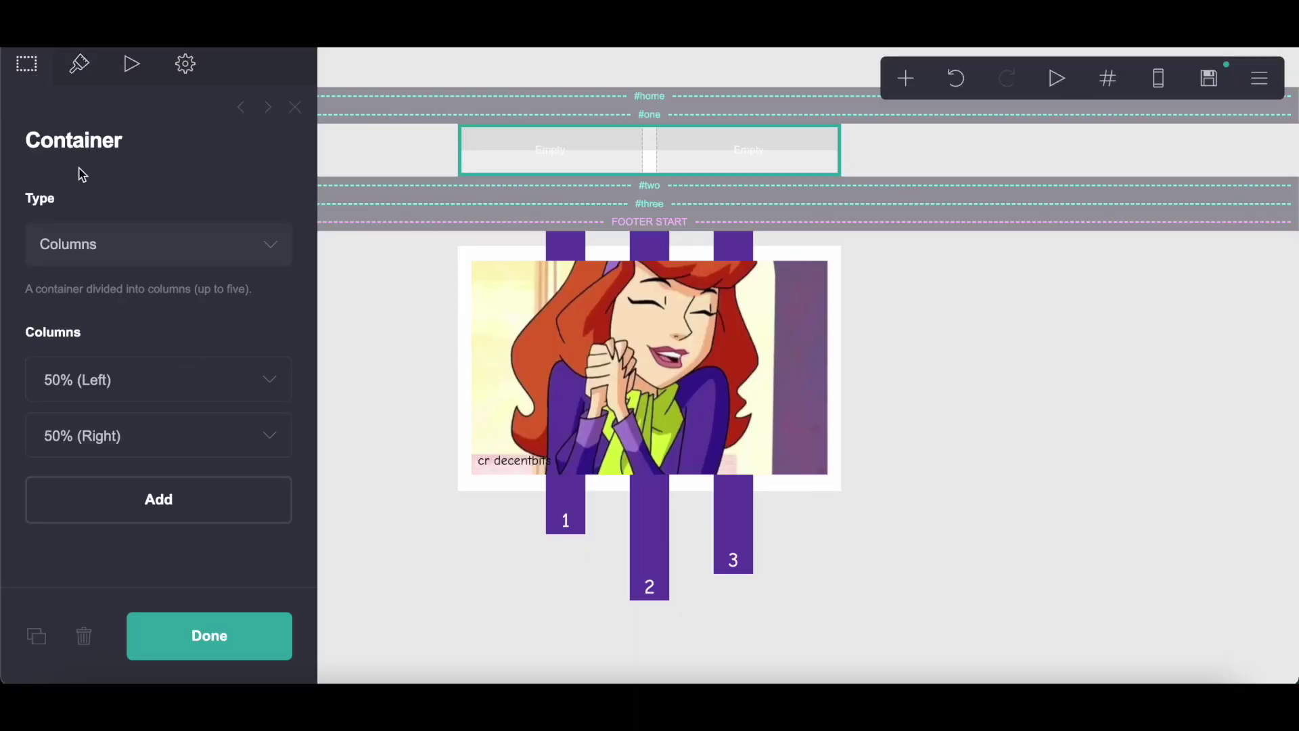
pyautogui.click(76, 76)
pyautogui.scroll(-3, 133, 325)
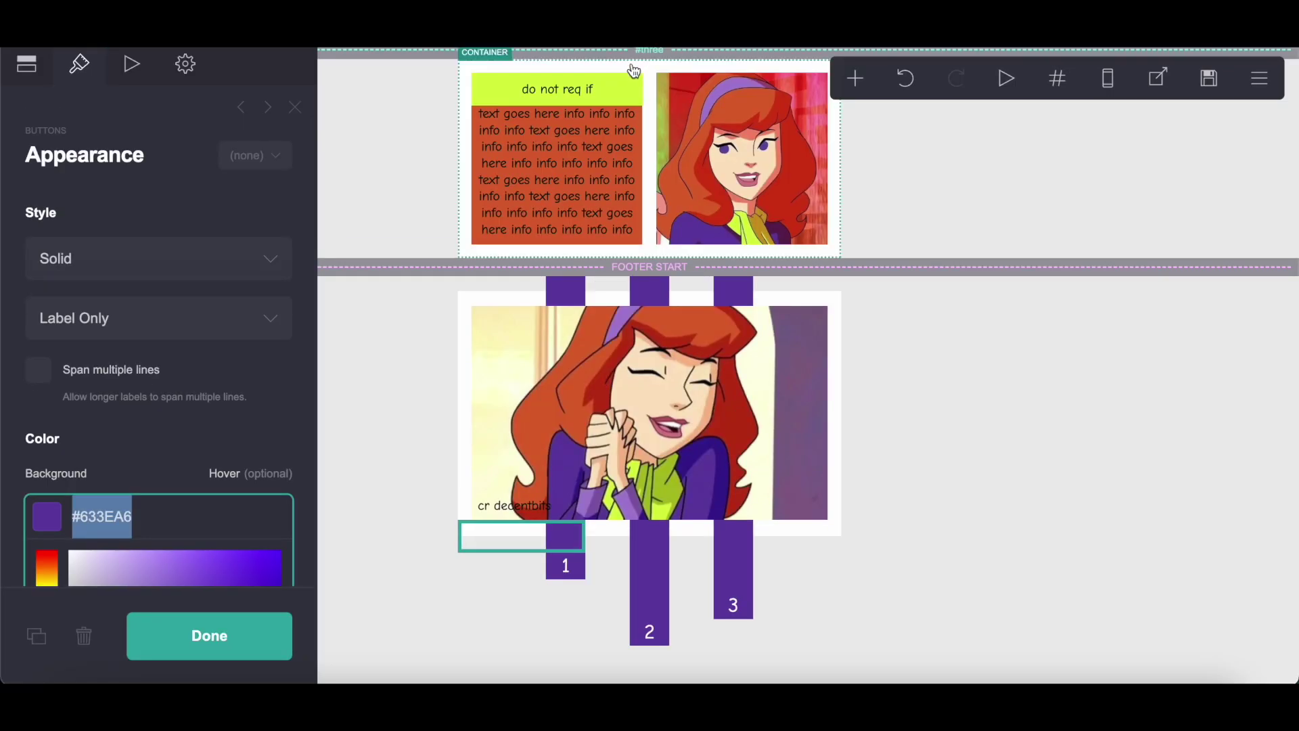
# Step: Switch to the finished reference page in Carrd and copy the #three container's first gradient stop color, DD642F
pyautogui.click(632, 76)
pyautogui.scroll(-10, 181, 428)
pyautogui.rightClick(164, 262)
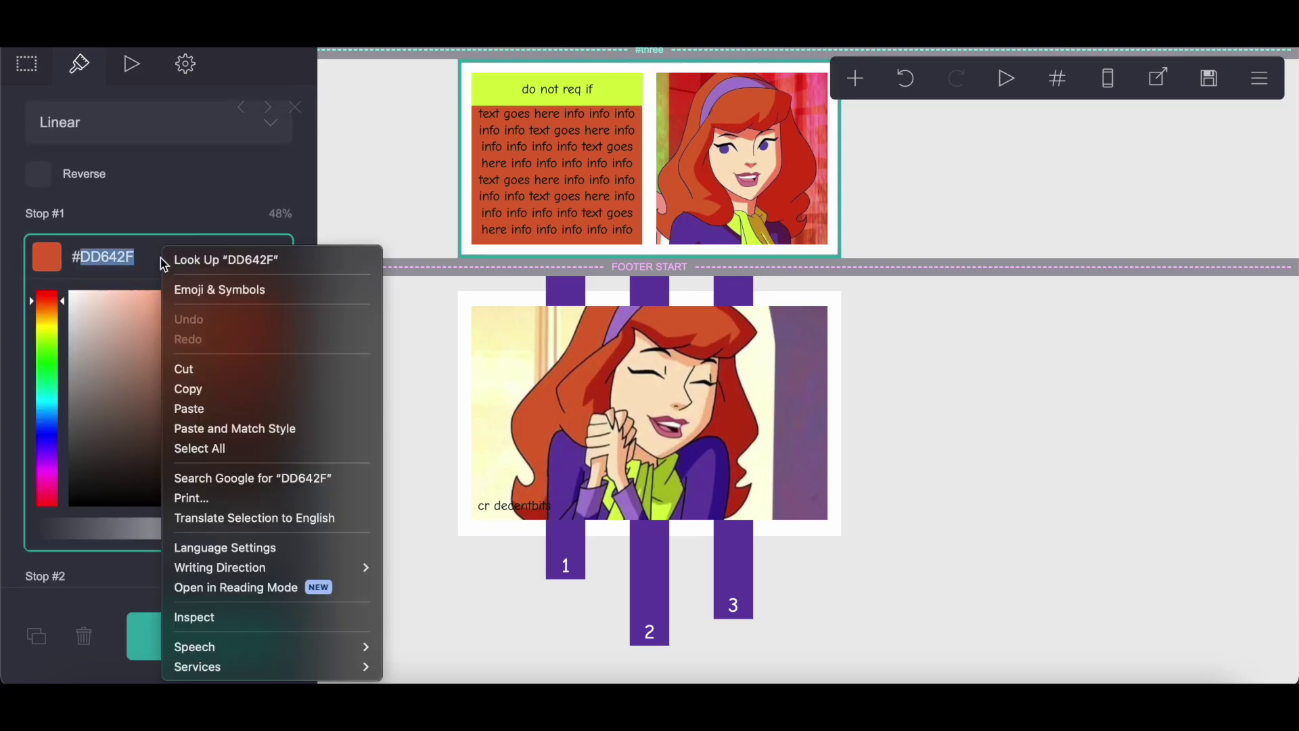
pyautogui.click(198, 387)
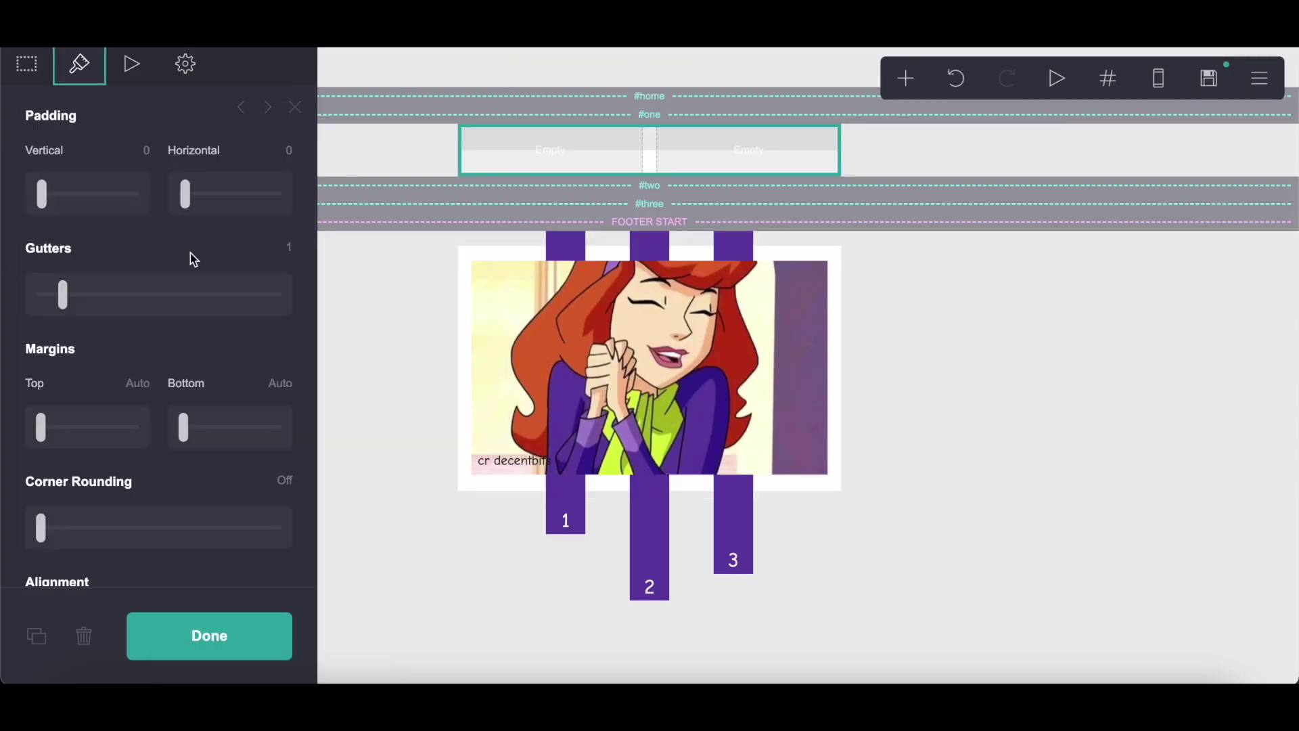
# Step: In the #one container's background gradient, set Stop #1's position to 48% and Stop #2's color to #FFFFFF
pyautogui.scroll(-10, 130, 323)
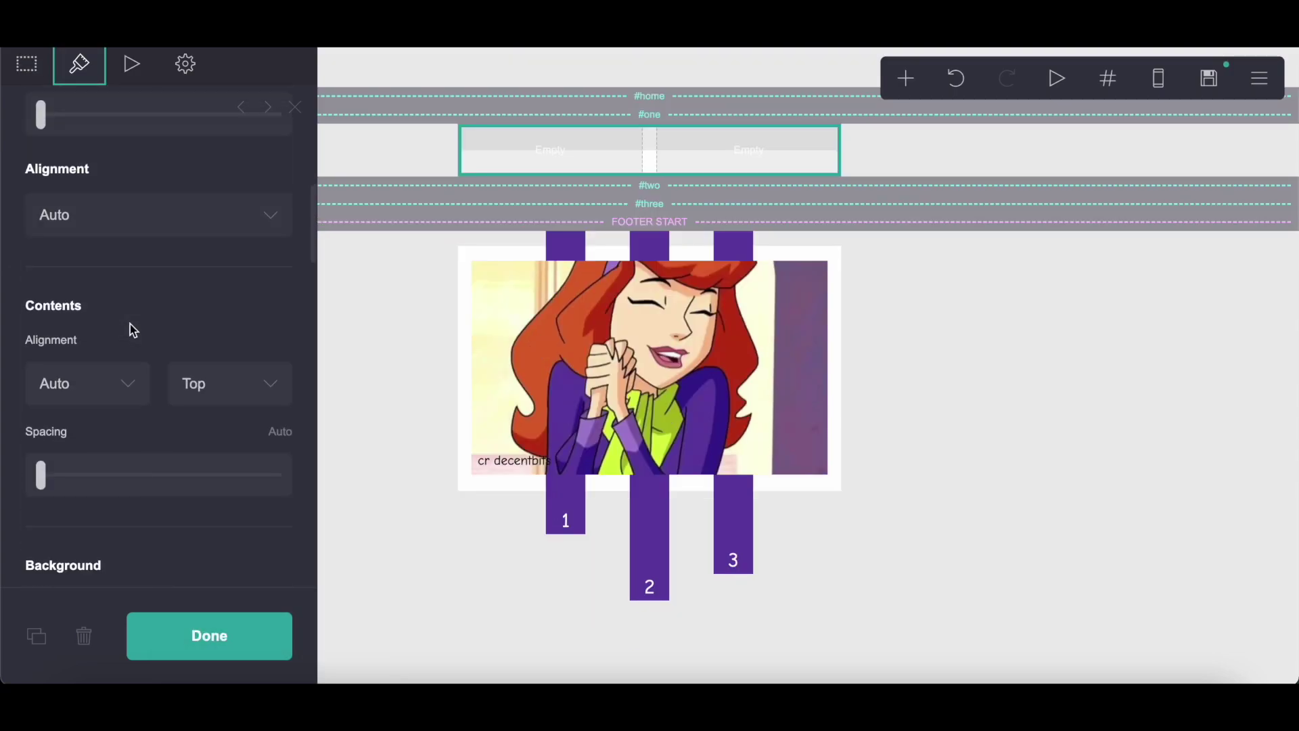
pyautogui.click(274, 386)
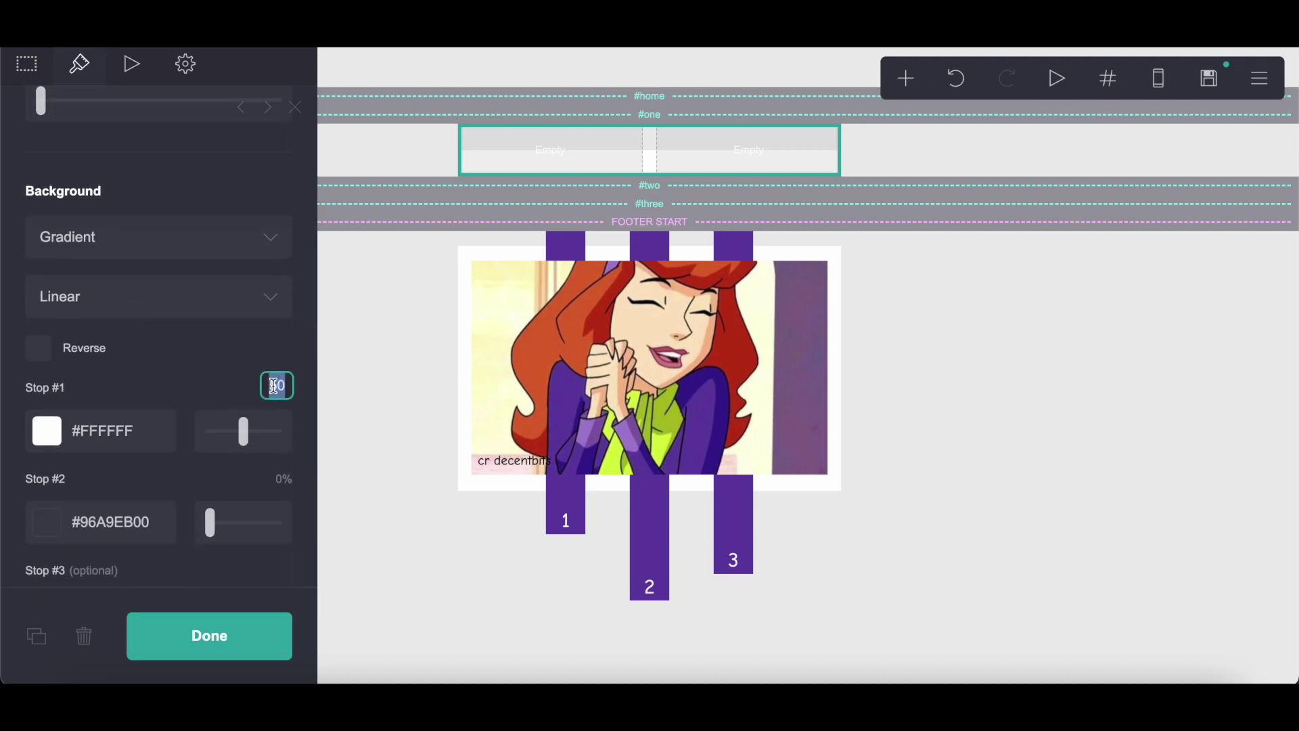
pyautogui.click(165, 516)
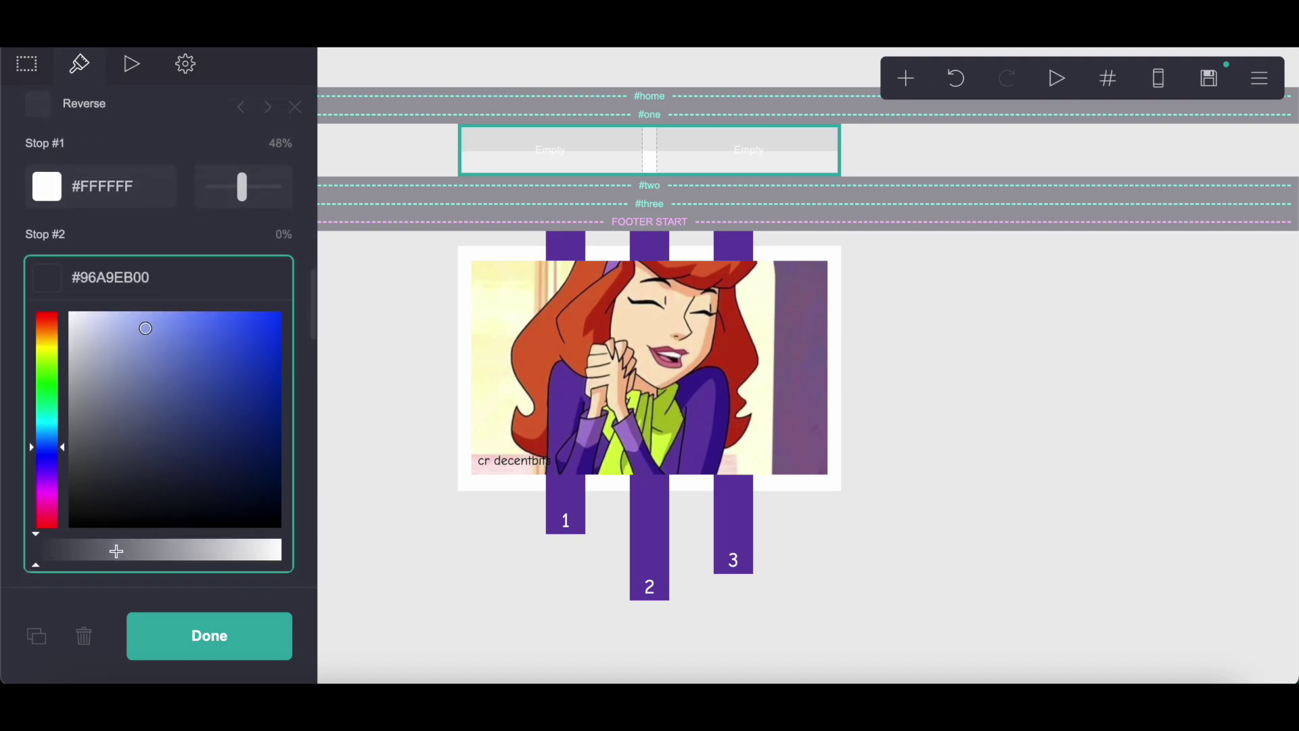
pyautogui.press('BackSpace')
pyautogui.press('BackSpace')
pyautogui.moveTo(146, 328); pyautogui.dragTo(66, 310)
# Step: Set the #one container's gradient Stop #1 color to the copied #DD642F and the gradient angle to 90°
pyautogui.click(75, 188)
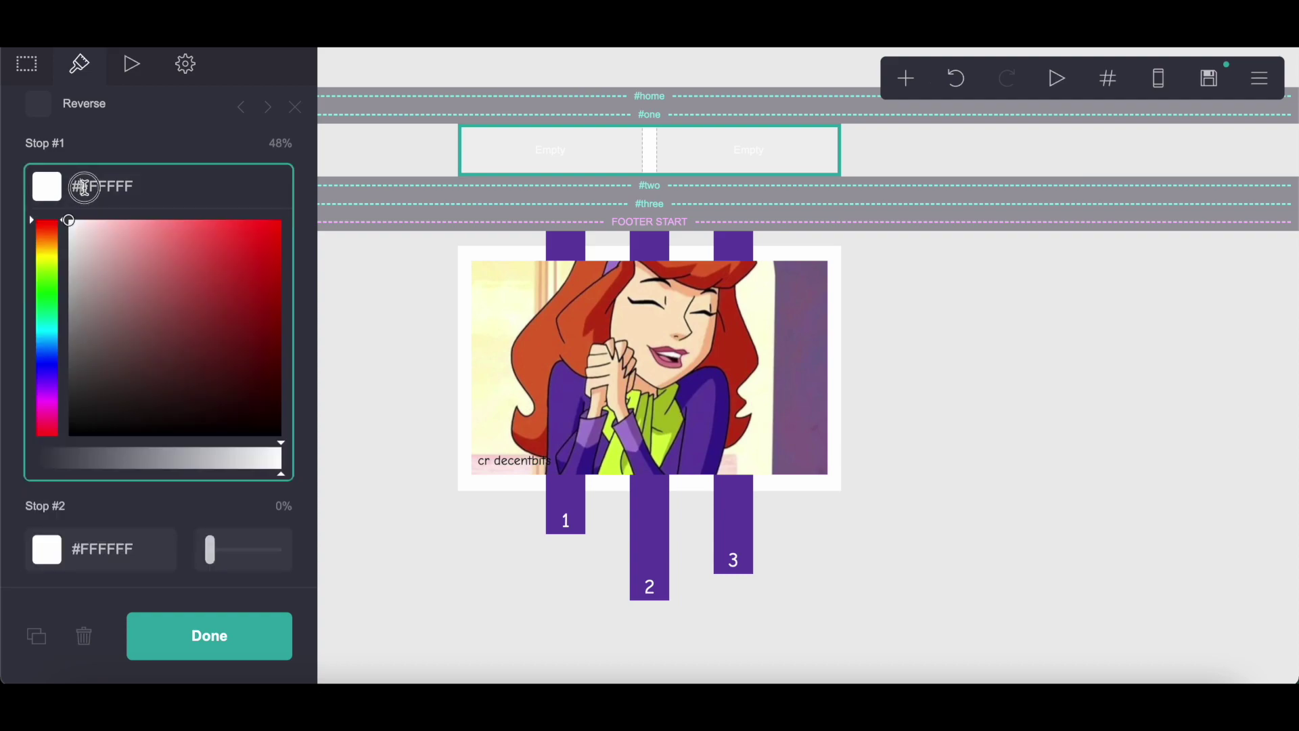
pyautogui.rightClick(162, 191)
pyautogui.click(187, 347)
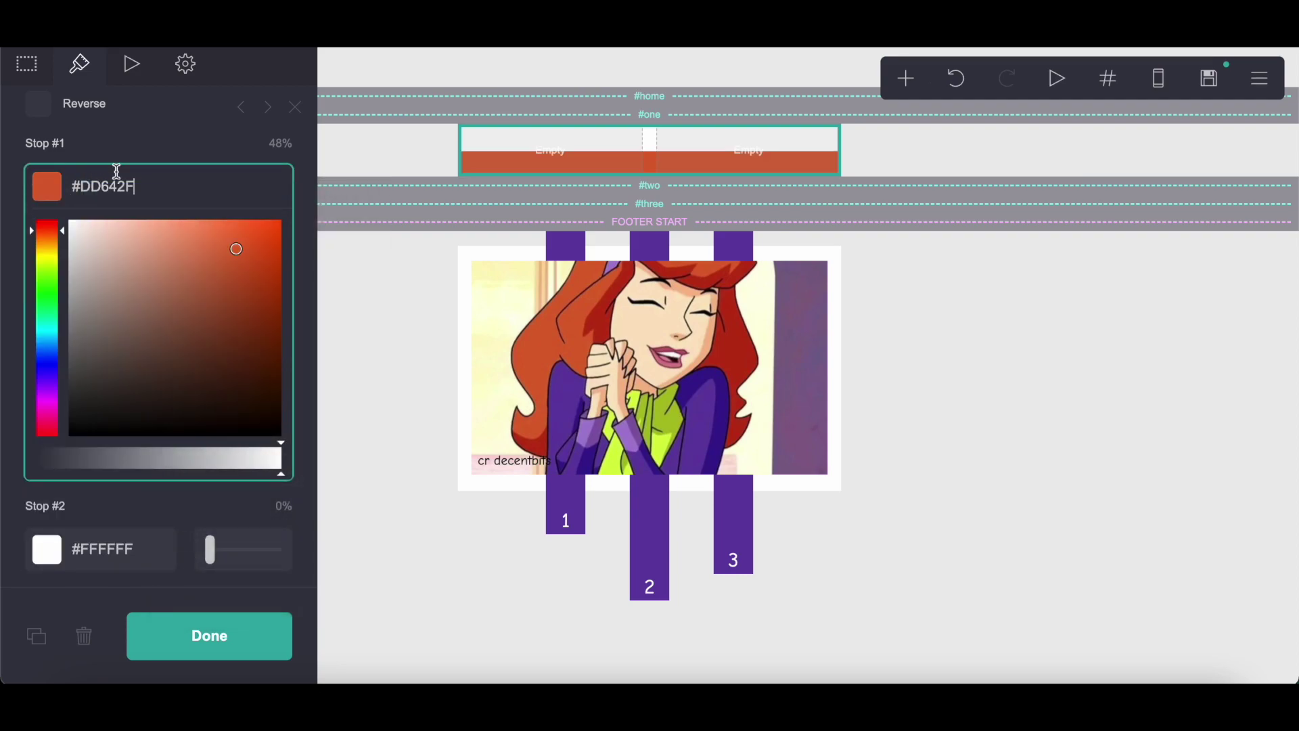
pyautogui.press('Return')
pyautogui.click(280, 416)
pyautogui.write('90')
pyautogui.press('Return')
# Step: Check the border settings in the Google Docs notes, then give the #one container a #FFFFFF border with top and bottom edges also enabled
pyautogui.hotkey('alt', 'Tab')
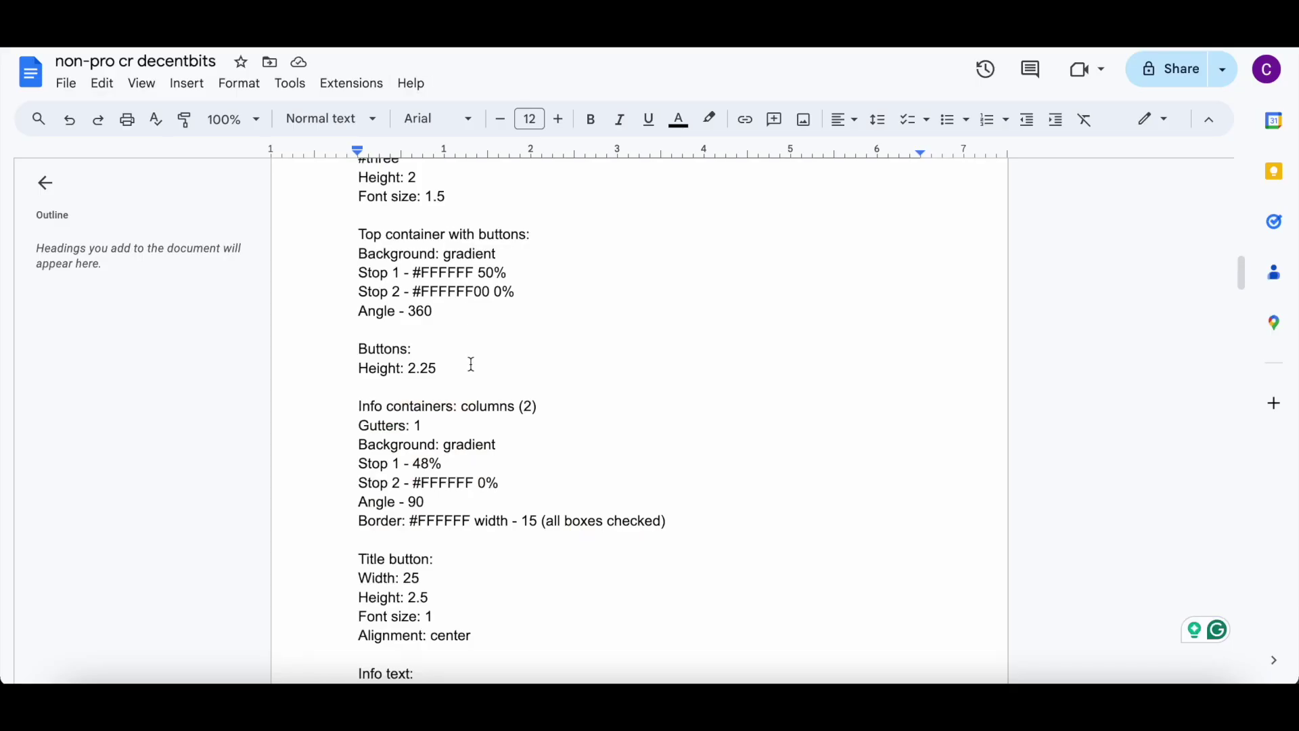
pyautogui.hotkey('alt', 'Tab')
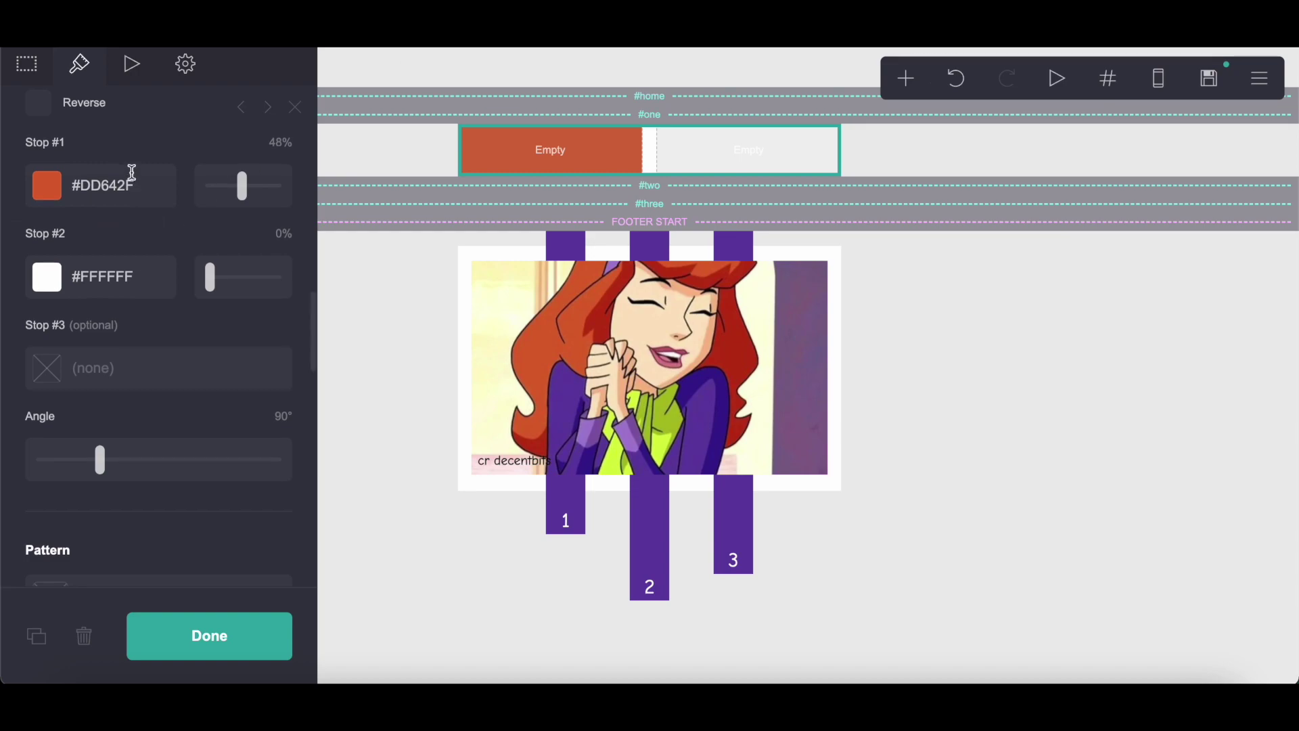
pyautogui.scroll(-6, 130, 173)
pyautogui.click(130, 204)
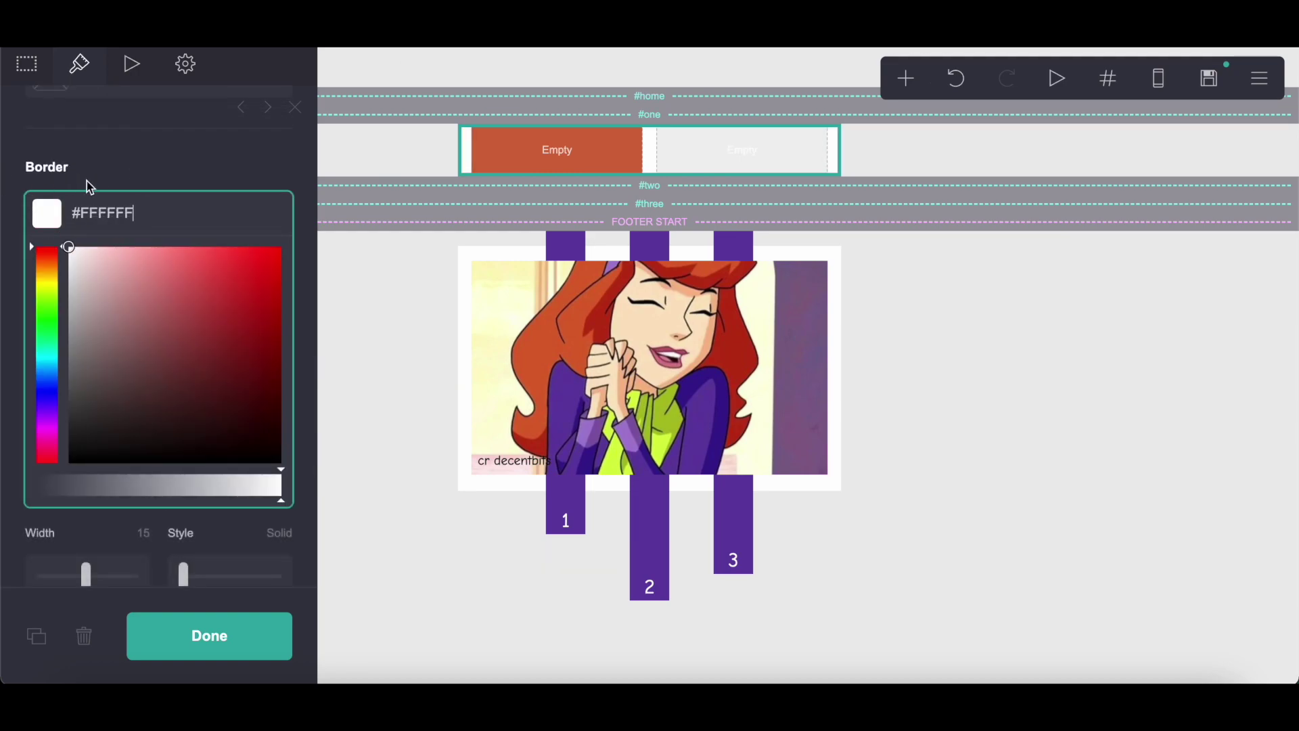
pyautogui.click(183, 200)
pyautogui.click(39, 356)
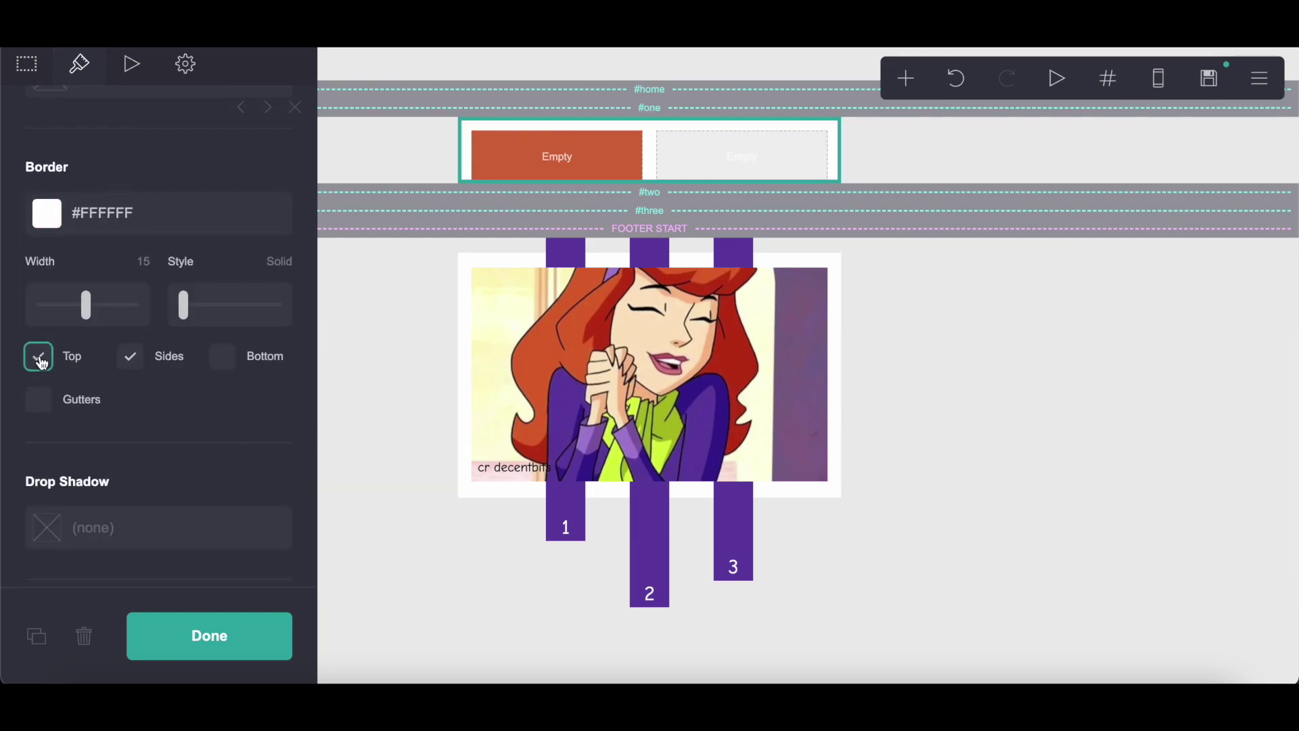
pyautogui.click(222, 358)
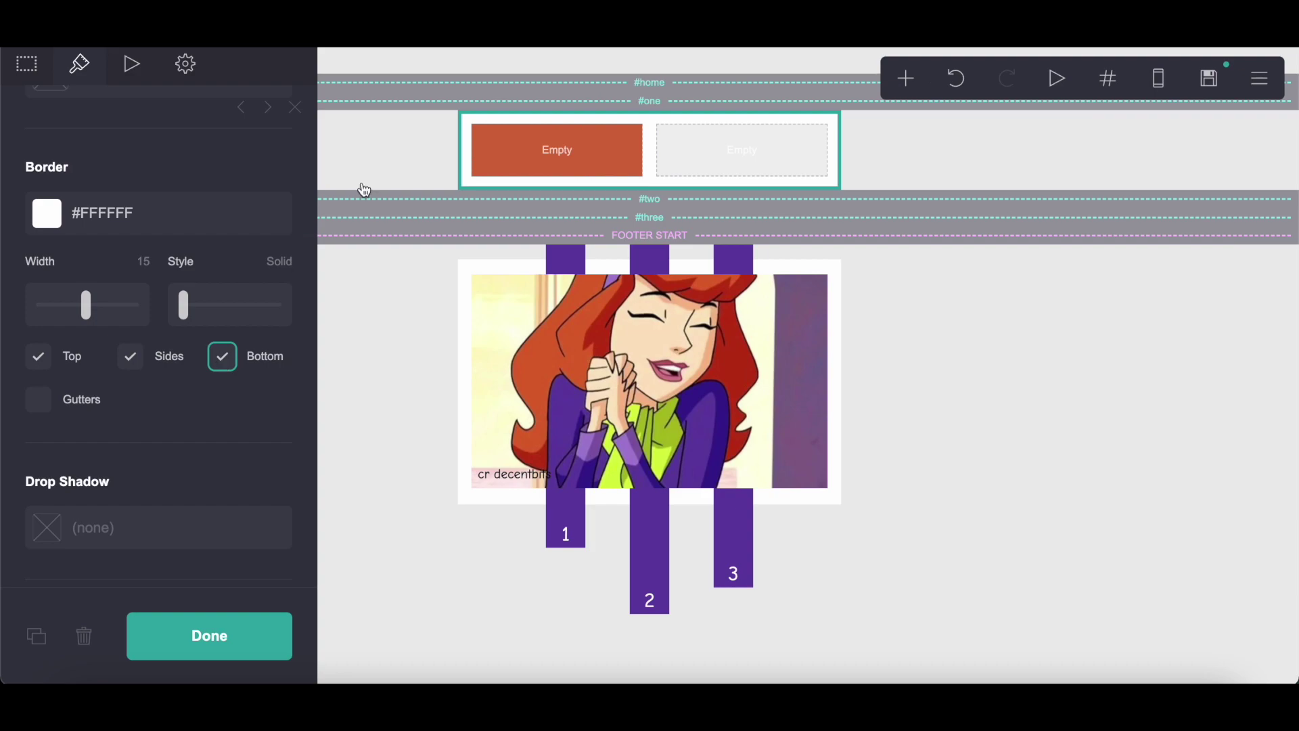
# Step: Add a Buttons element to the first column of the #one container
pyautogui.click(906, 76)
pyautogui.click(864, 192)
pyautogui.scroll(-15, 164, 268)
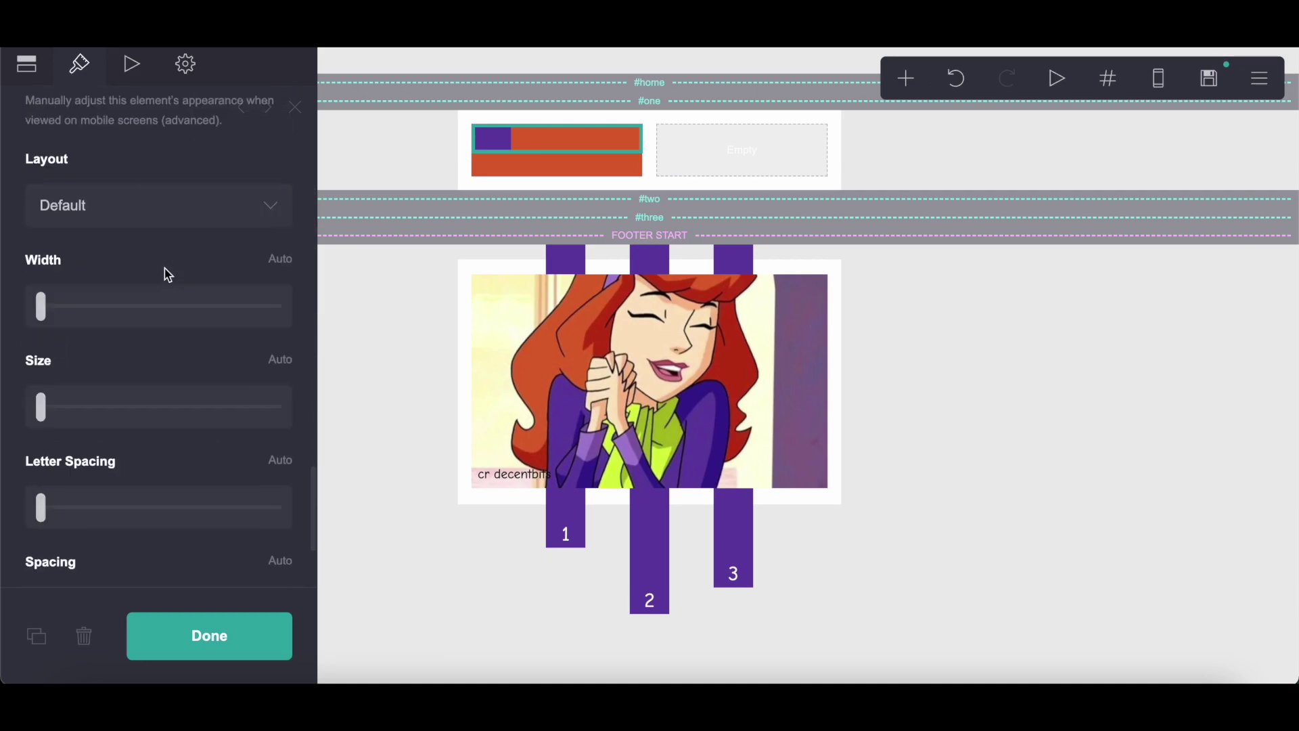
pyautogui.scroll(15, 165, 268)
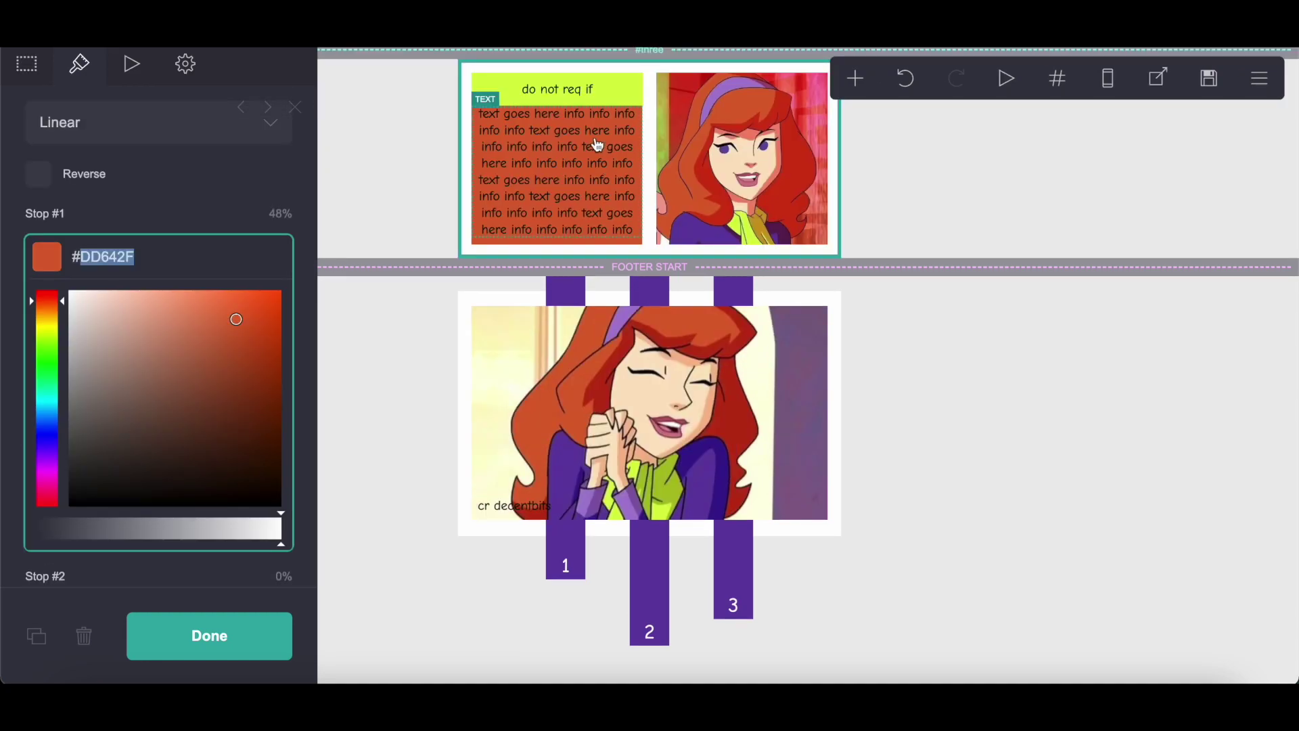
# Step: Switch to the finished reference page in Carrd and copy the "do not req if" title button's background color, D5F842
pyautogui.click(585, 95)
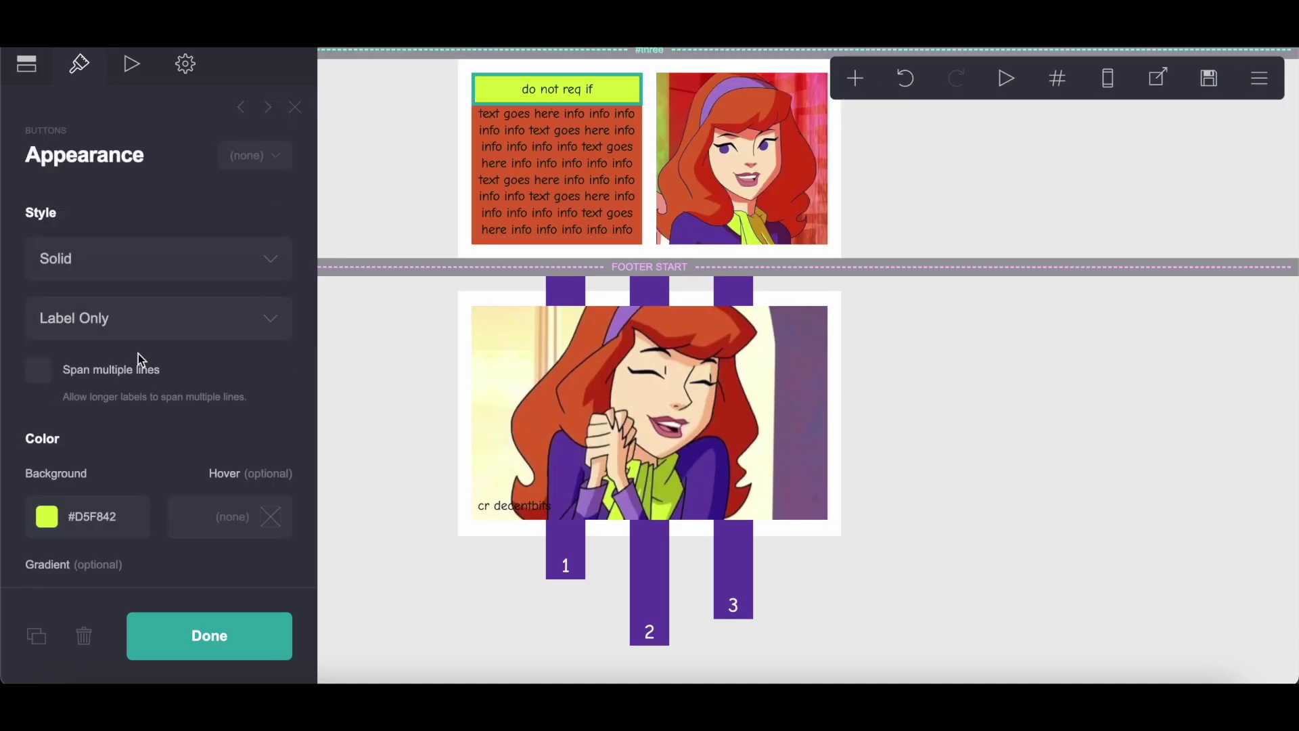
pyautogui.click(137, 515)
pyautogui.rightClick(183, 514)
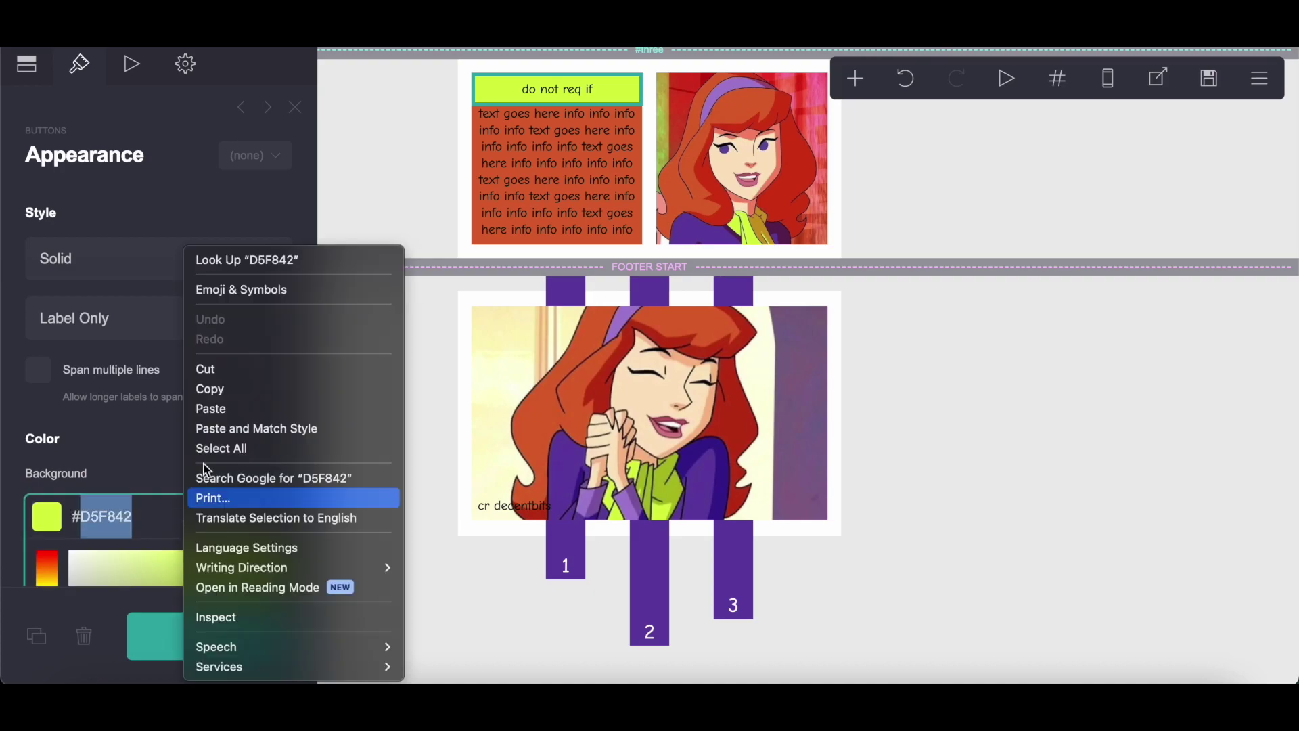
pyautogui.click(232, 387)
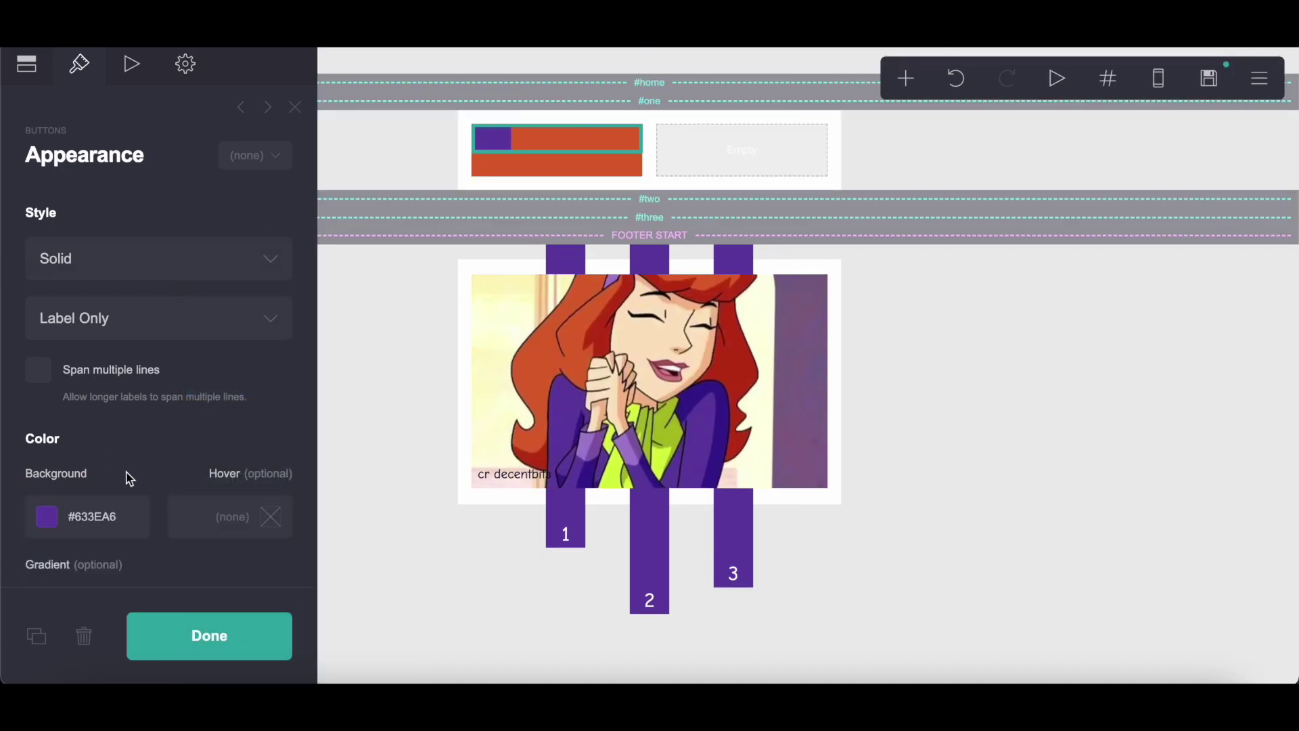
# Step: Back on the page being built, set the new title button's background to #D5F842 and its label color to opaque black
pyautogui.click(130, 515)
pyautogui.rightClick(174, 516)
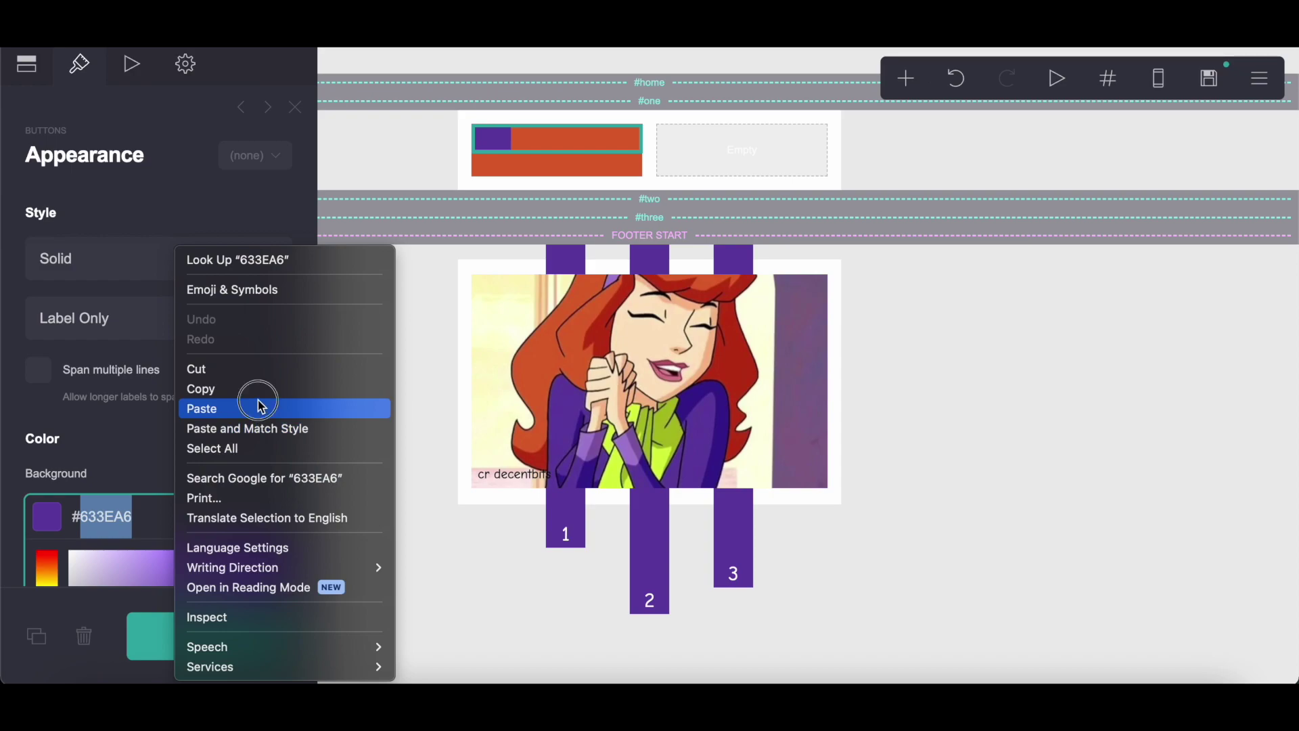
pyautogui.click(257, 405)
pyautogui.scroll(-4, 135, 453)
pyautogui.click(190, 409)
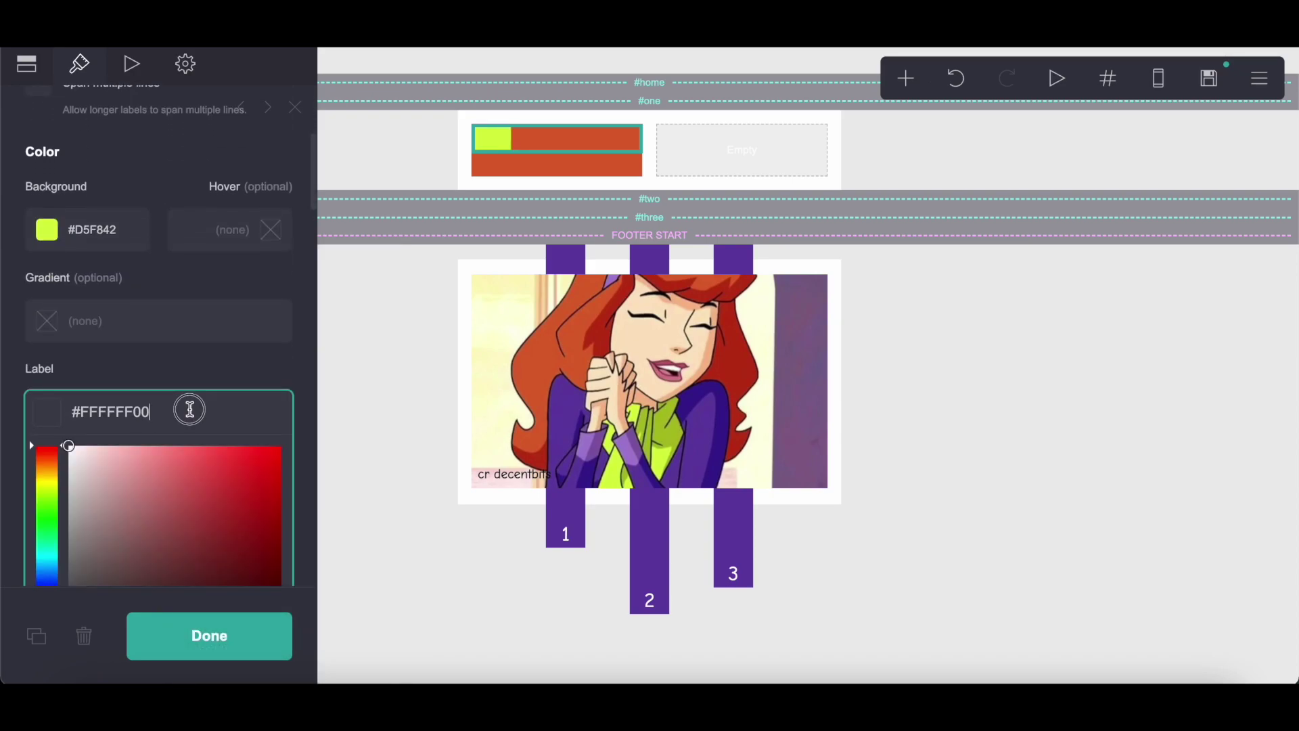
pyautogui.scroll(-3, 145, 487)
pyautogui.moveTo(145, 480); pyautogui.dragTo(6, 484)
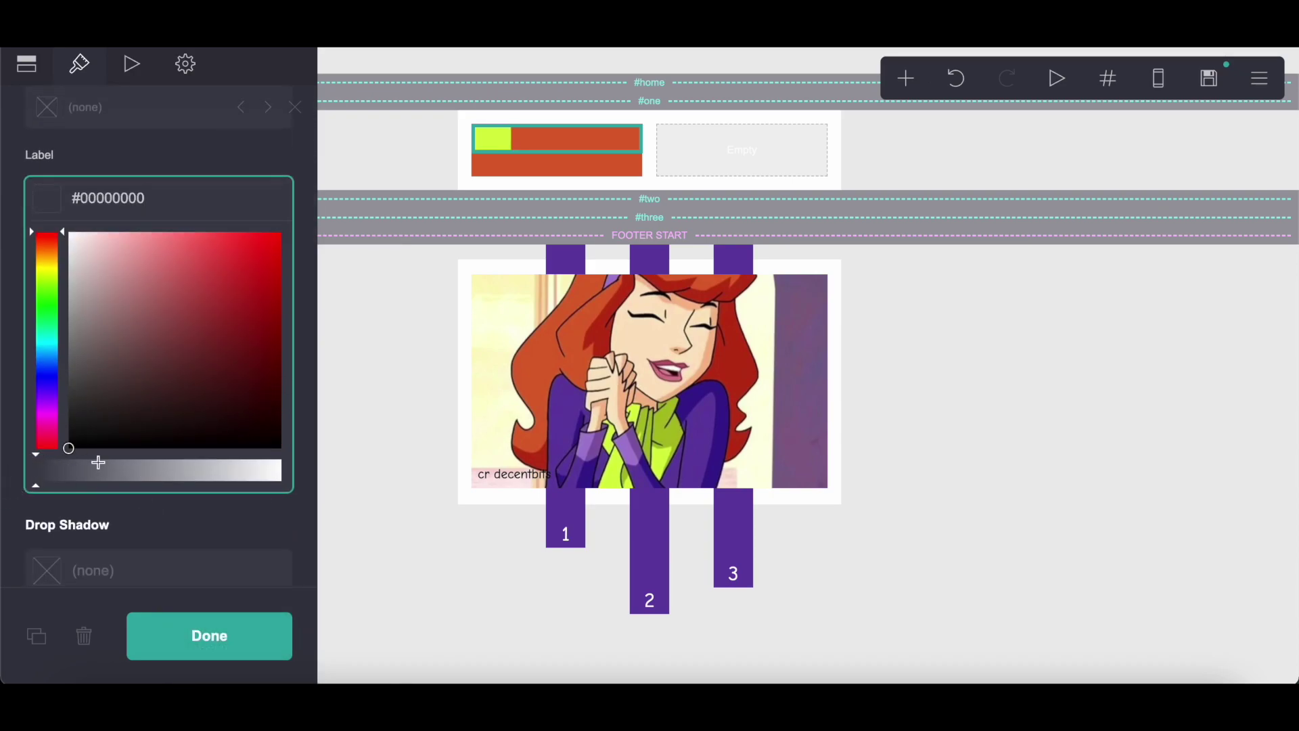
pyautogui.click(185, 154)
# Step: Check the title button settings in the notes, then set the button's width to 25, height to 2.5 and alignment to Center
pyautogui.scroll(-3, 186, 157)
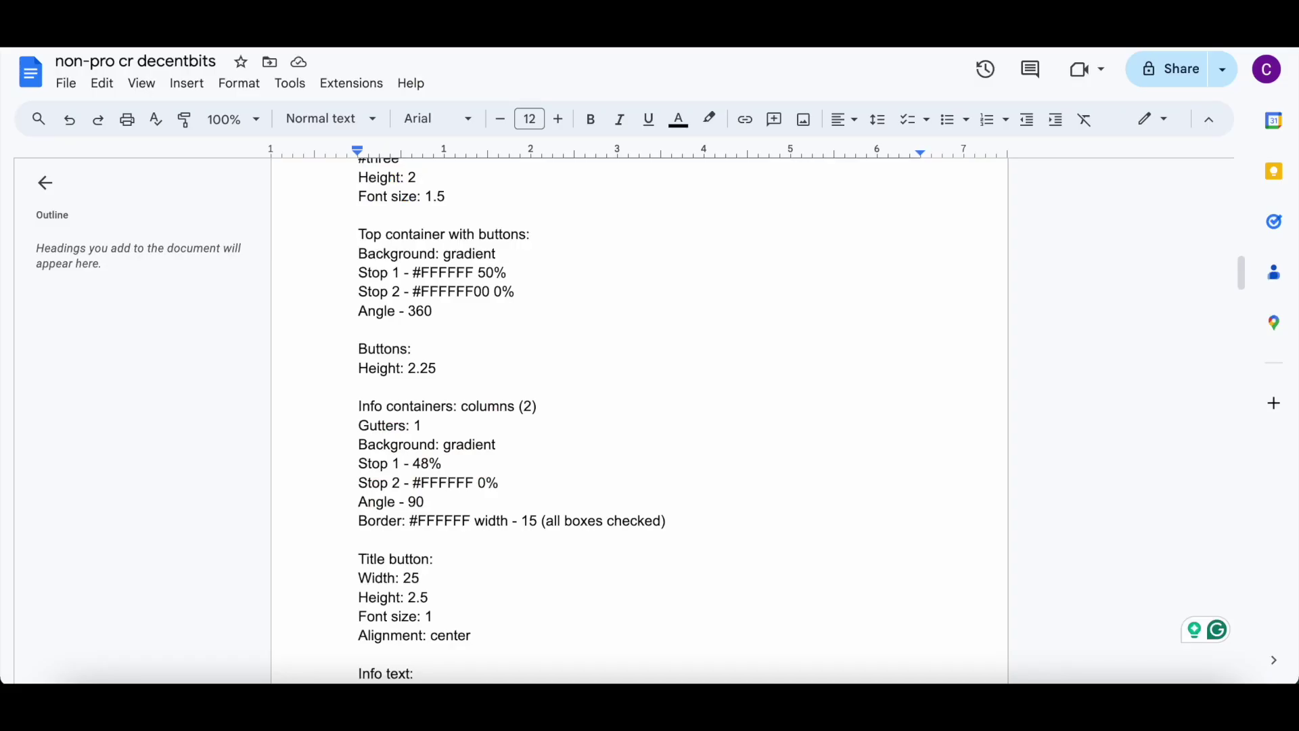
pyautogui.scroll(-2, 400, 340)
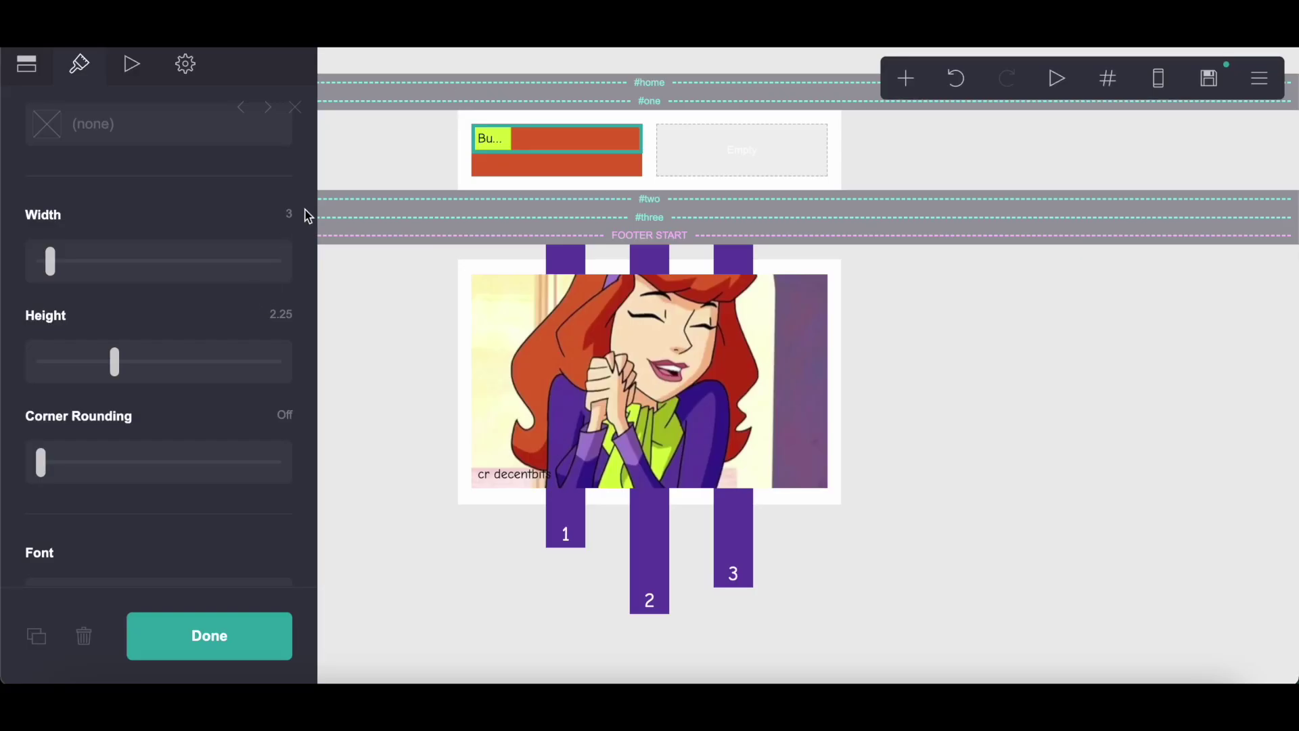
pyautogui.click(294, 215)
pyautogui.click(295, 317)
pyautogui.write('2.5')
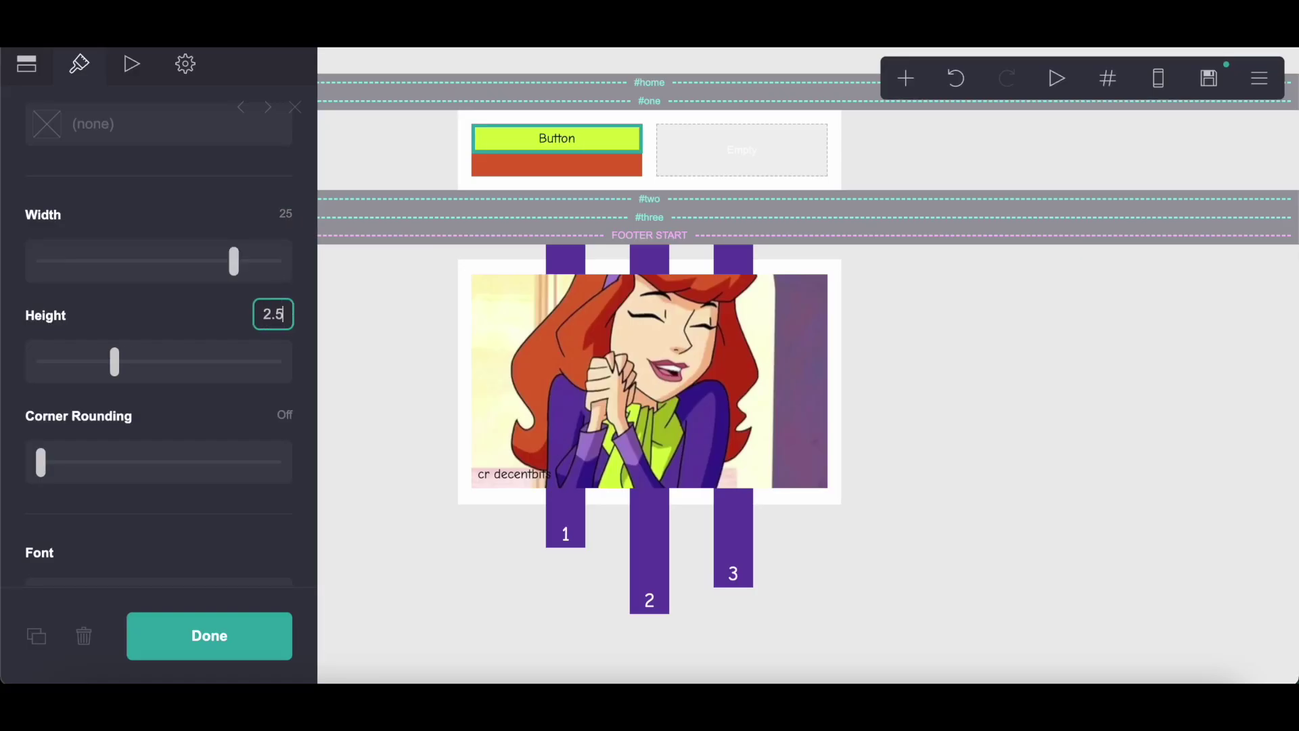
pyautogui.press('Return')
pyautogui.scroll(-7, 159, 338)
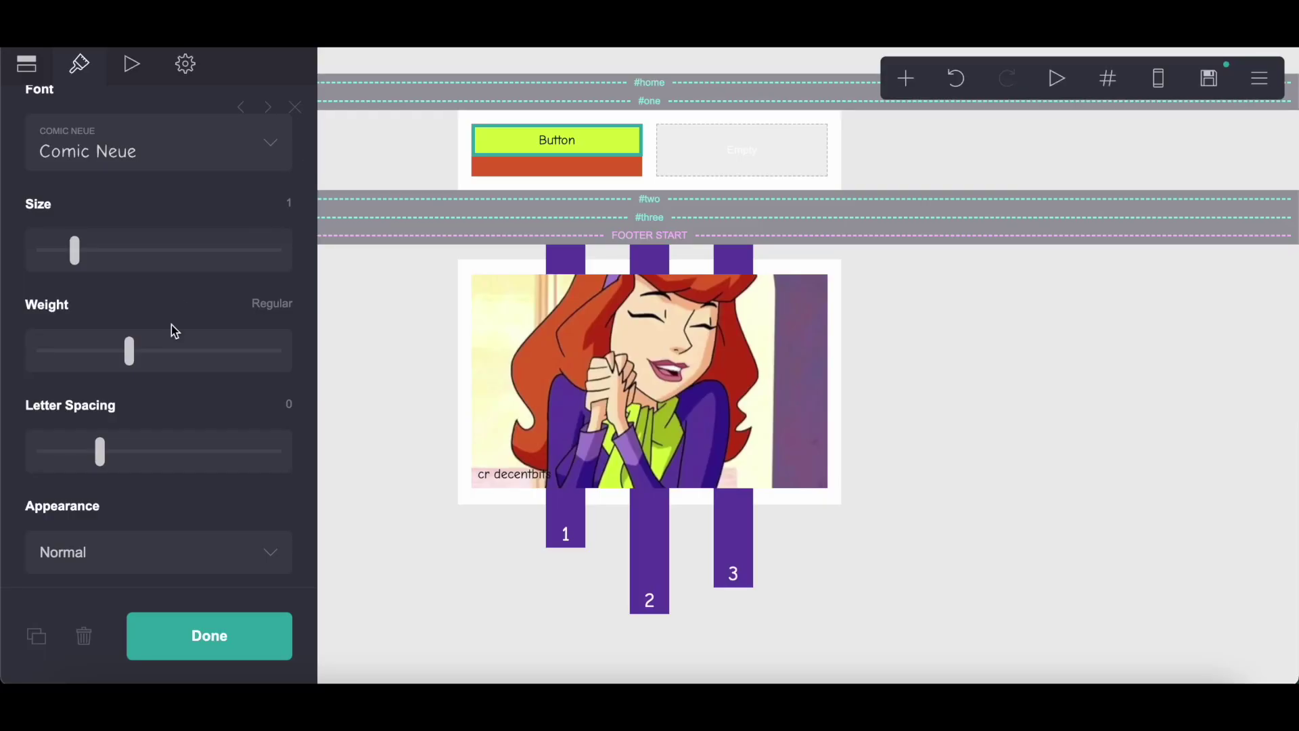
pyautogui.scroll(-5, 172, 328)
pyautogui.click(162, 283)
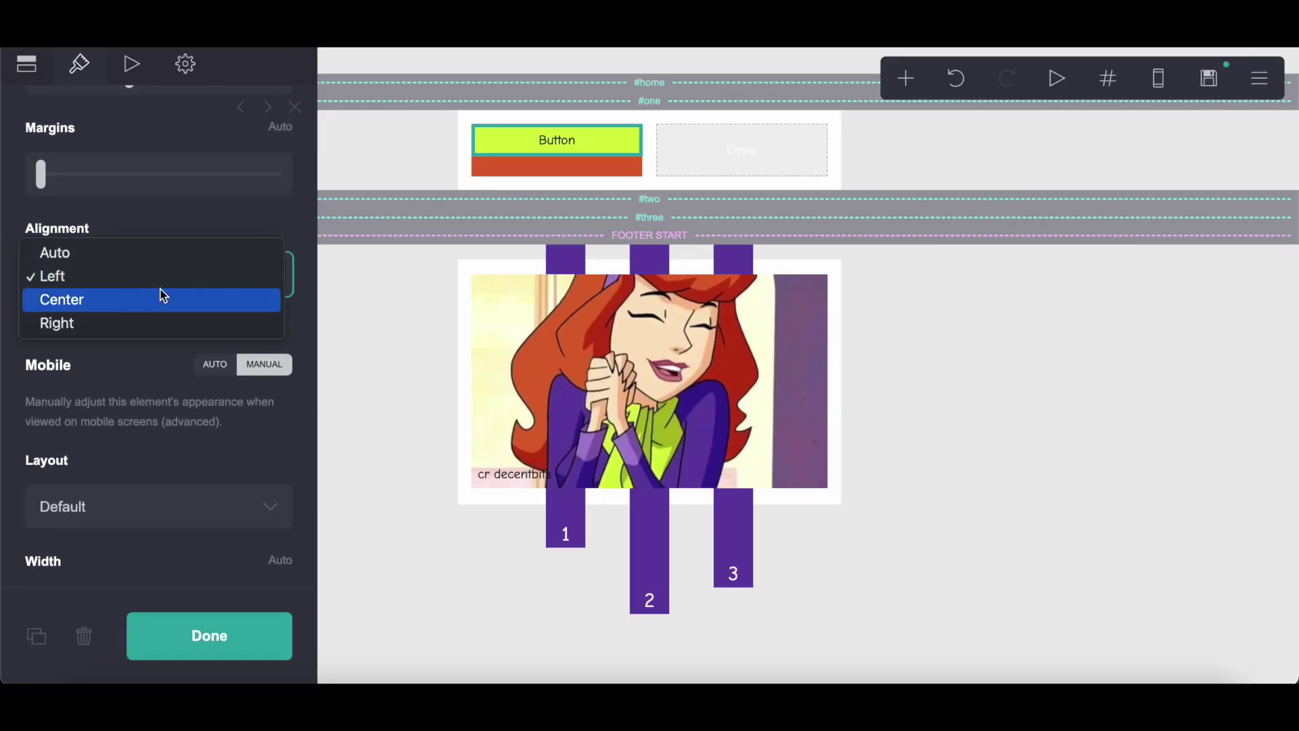
pyautogui.click(162, 298)
# Step: Change the title button's label to "get to know me"
pyautogui.scroll(5, 45, 90)
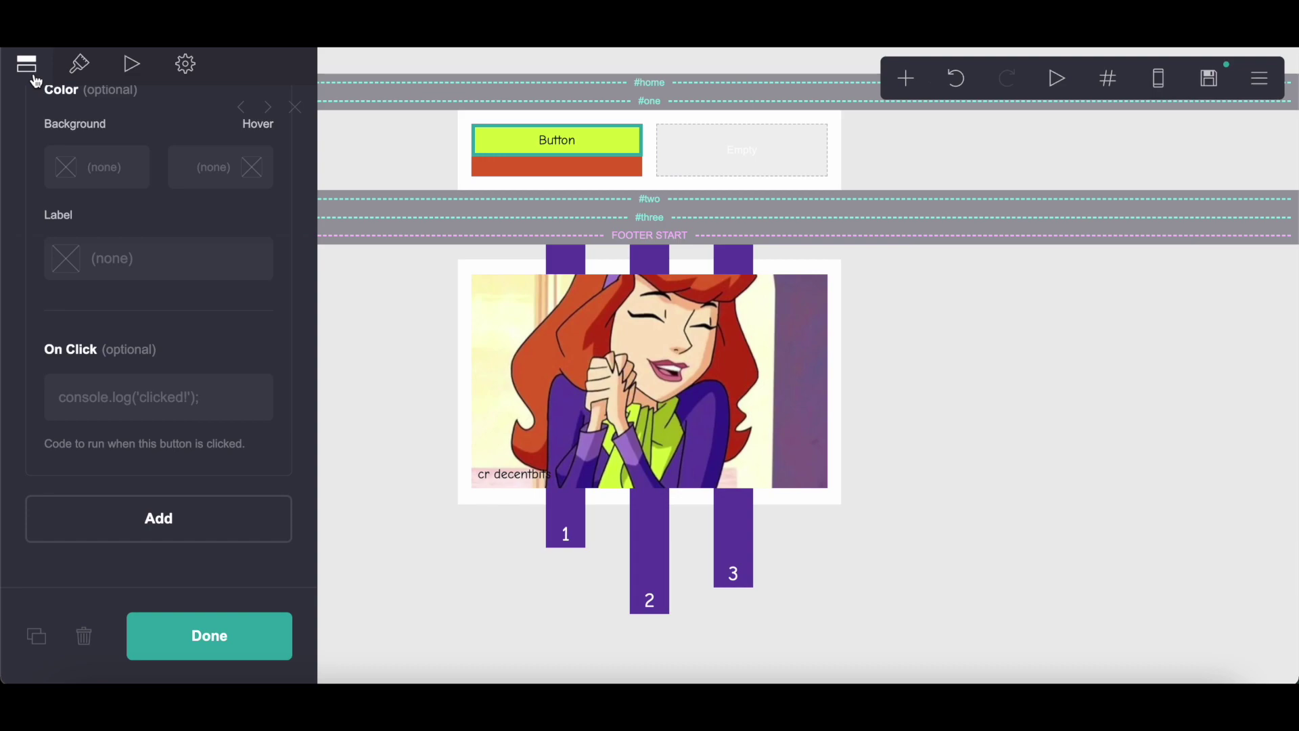
pyautogui.scroll(5, 142, 255)
pyautogui.click(148, 315)
pyautogui.write('get to know me')
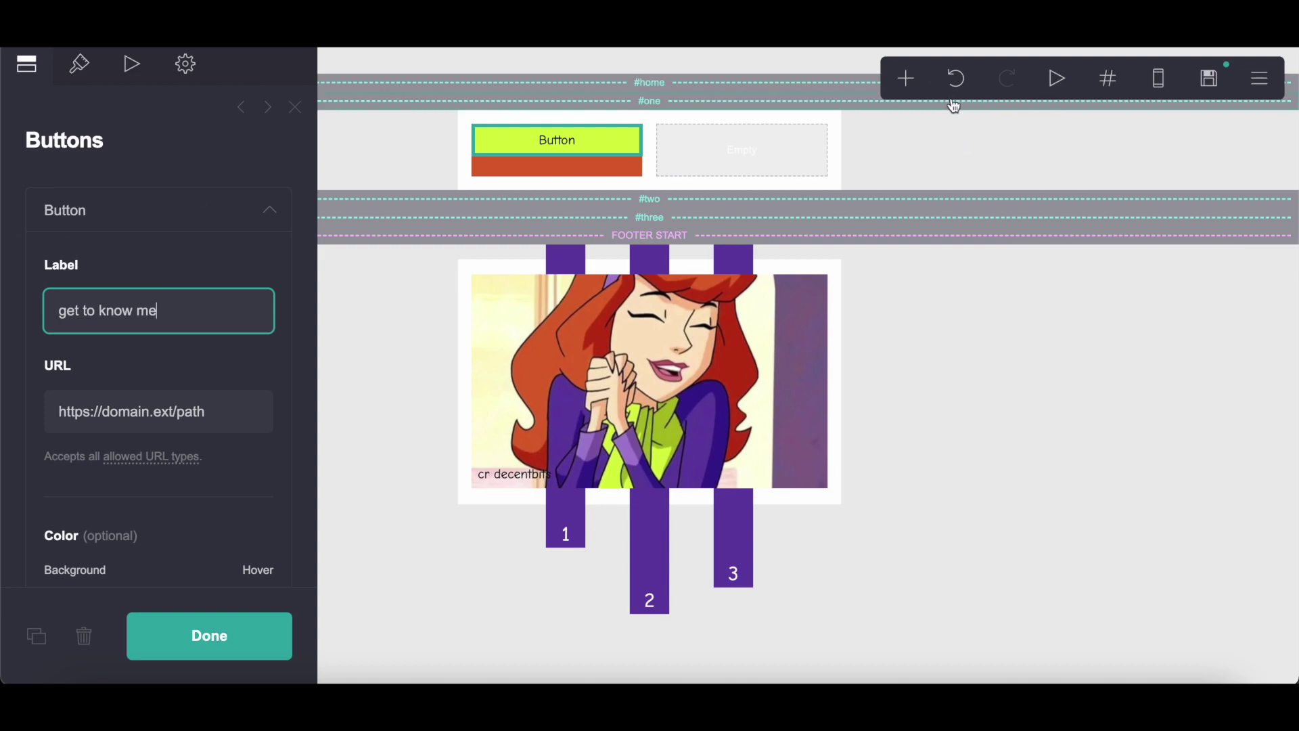
# Step: Add a text element under the "get to know me" button and check the info text settings in the Google Docs notes
pyautogui.click(906, 78)
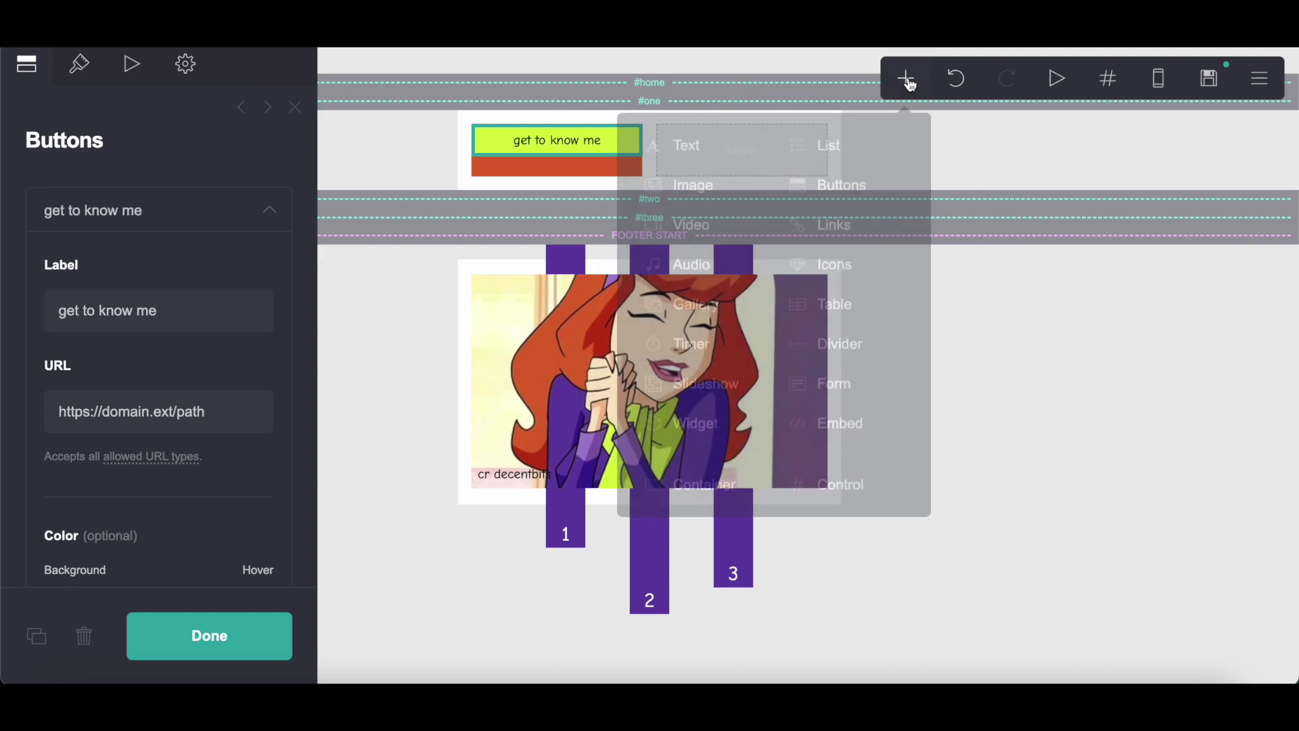
pyautogui.click(696, 152)
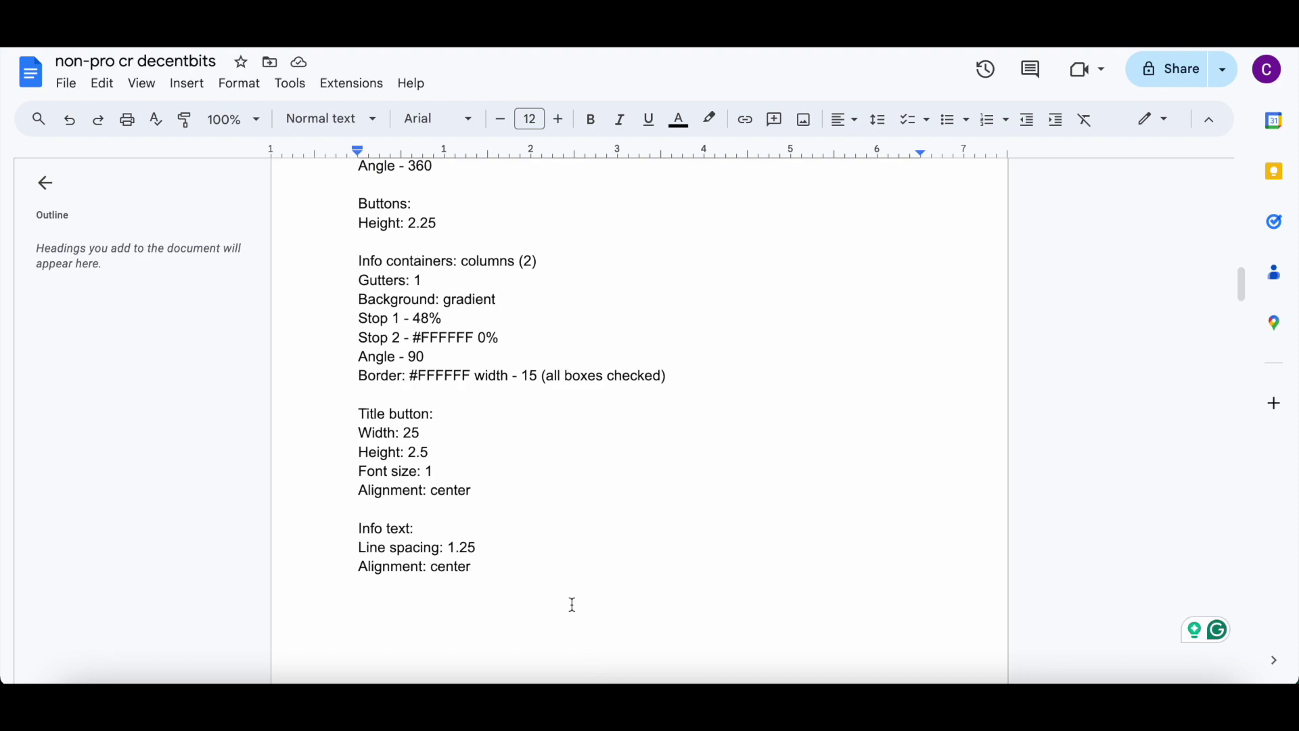
pyautogui.scroll(-4, 572, 604)
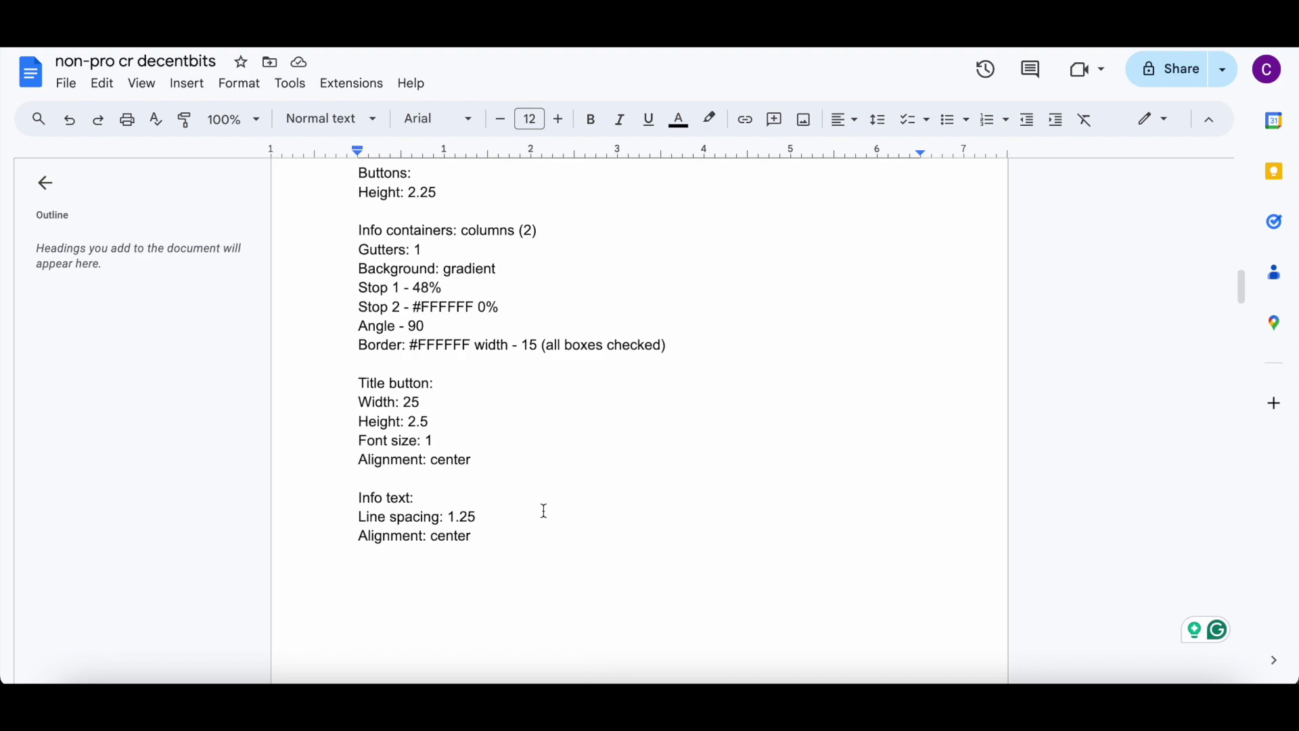
pyautogui.scroll(3, 573, 605)
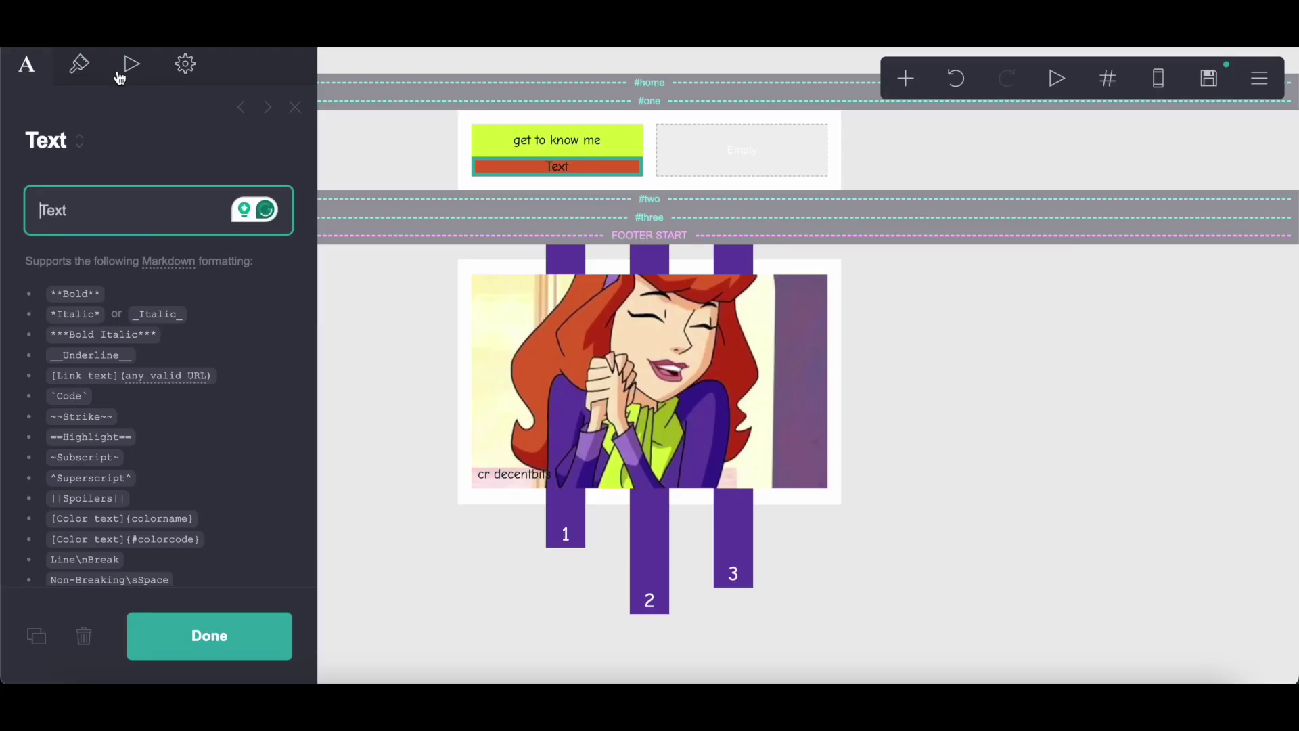
# Step: Set the new text element's line spacing to 1.25 and its alignment to Center
pyautogui.click(87, 74)
pyautogui.scroll(-4, 275, 473)
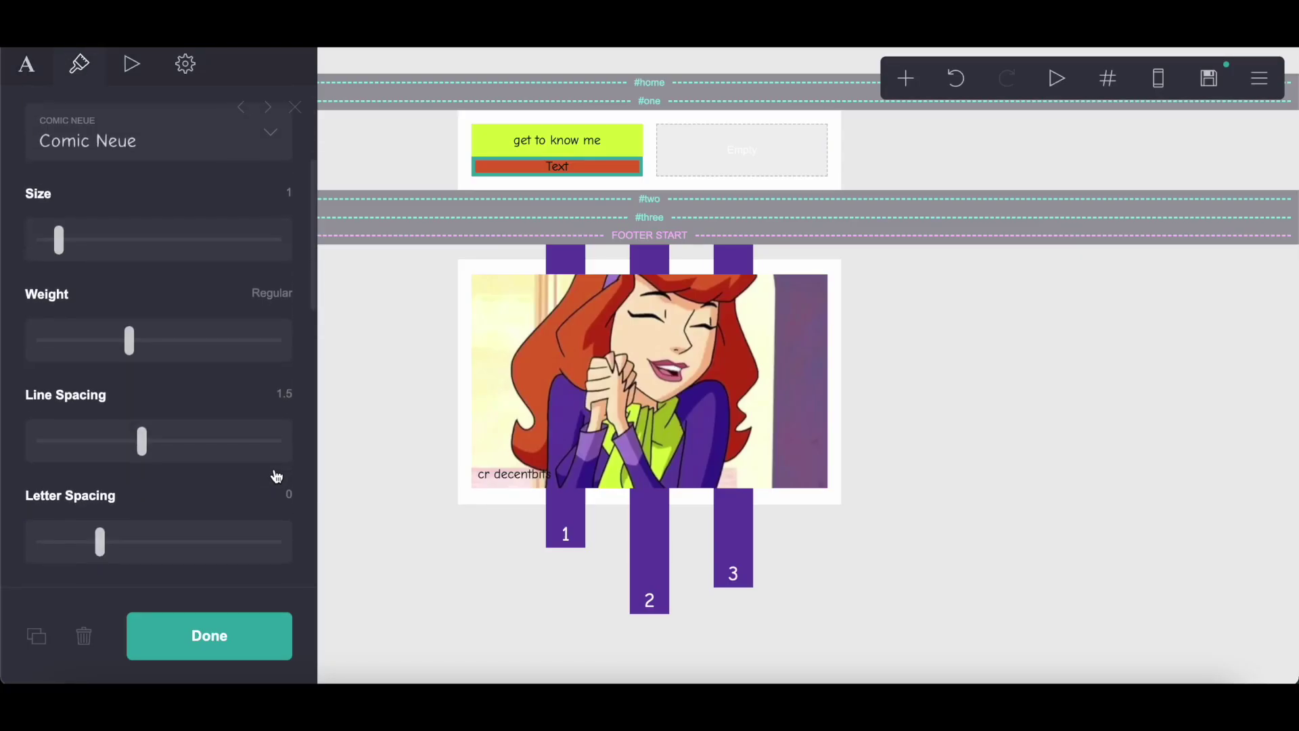
pyautogui.click(290, 363)
pyautogui.click(283, 363)
pyautogui.write('5')
pyautogui.press('Return')
pyautogui.scroll(-6, 102, 436)
pyautogui.scroll(5, 99, 393)
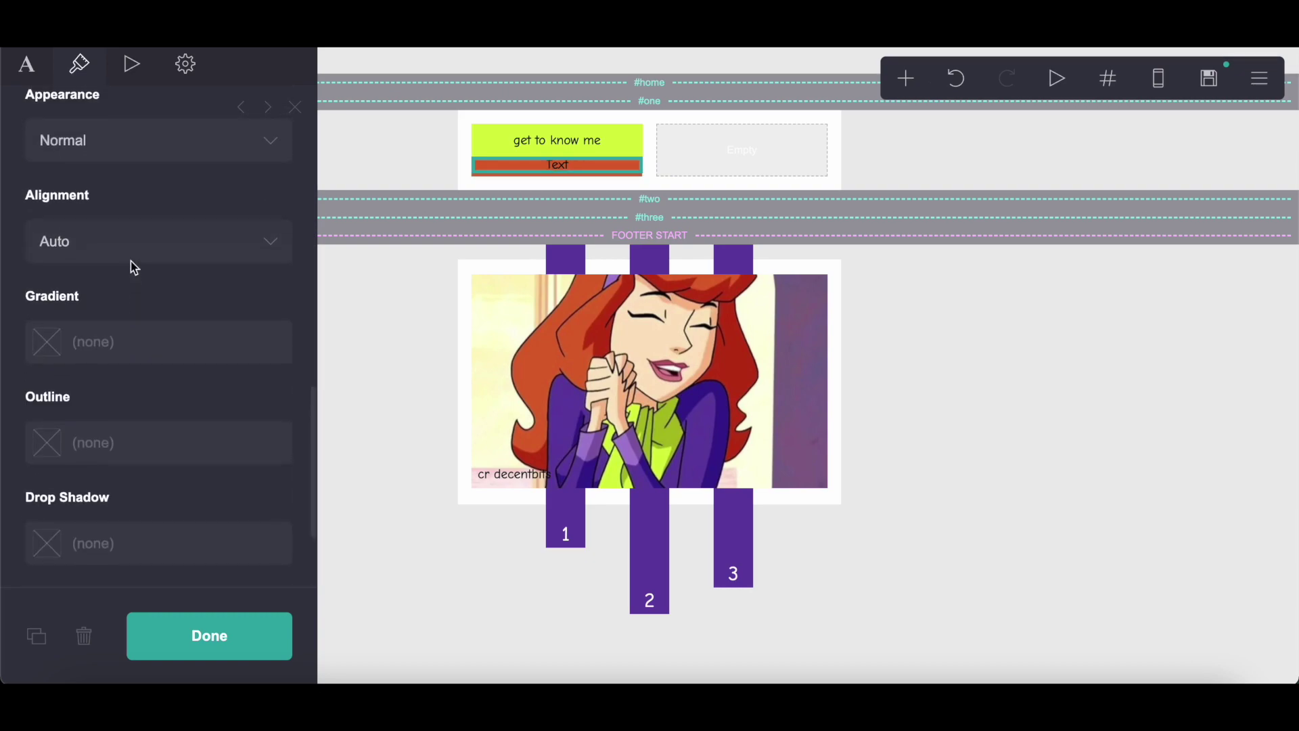
pyautogui.click(111, 263)
pyautogui.click(111, 304)
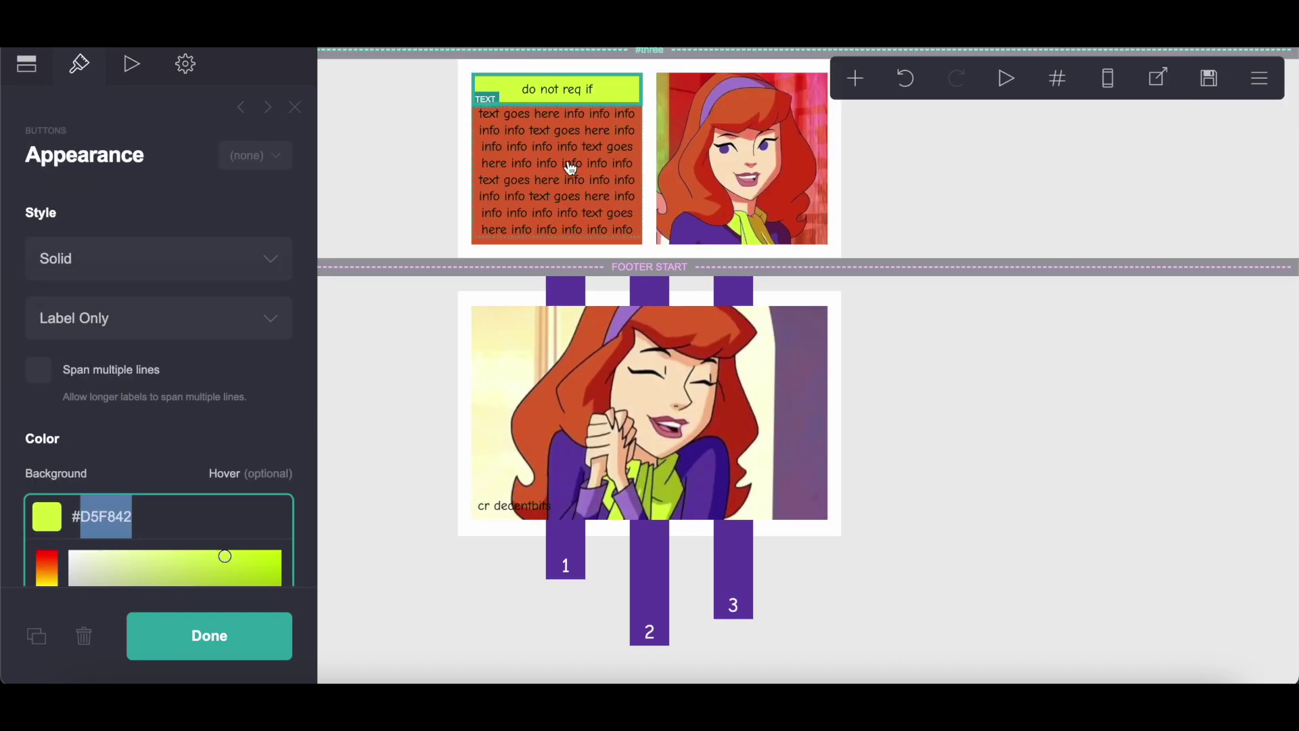
# Step: On the finished reference page, copy the whole "text goes here info" filler text from the #one section
pyautogui.scroll(5, 570, 168)
pyautogui.click(569, 169)
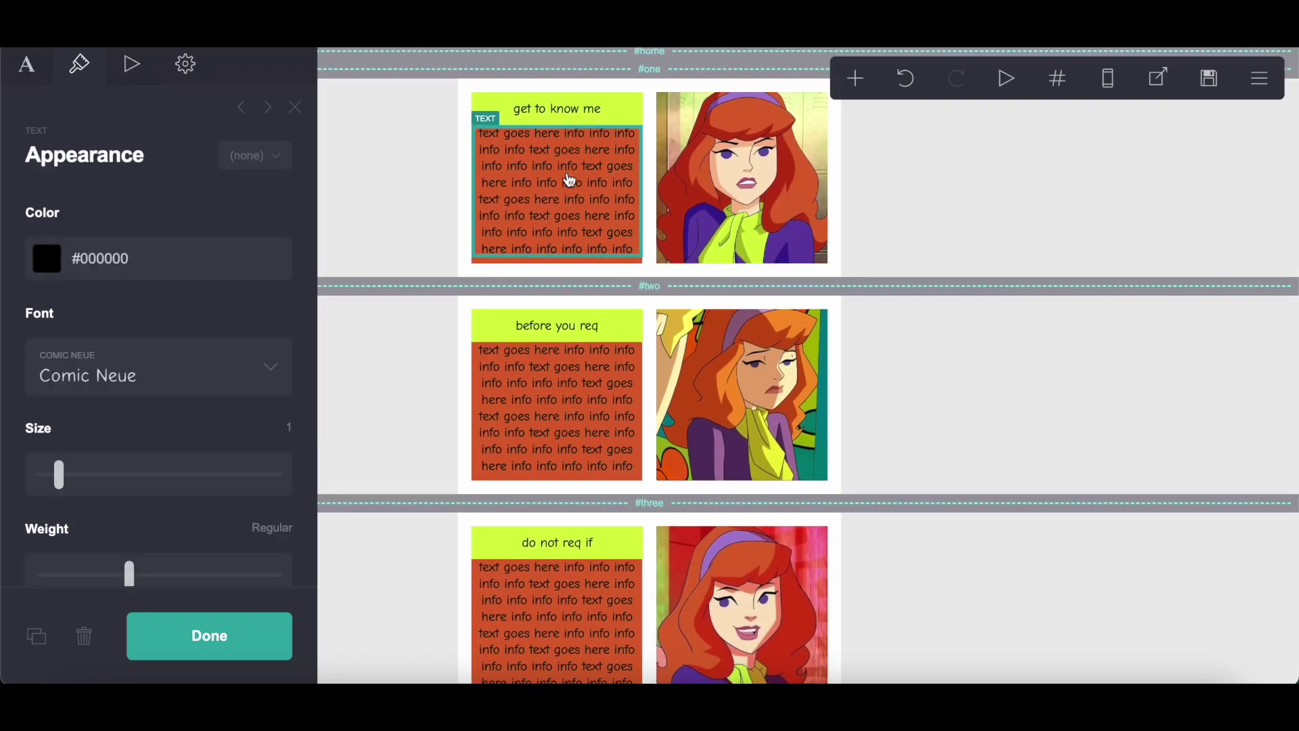
pyautogui.click(35, 70)
pyautogui.click(43, 209)
pyautogui.moveTo(42, 210); pyautogui.dragTo(295, 399)
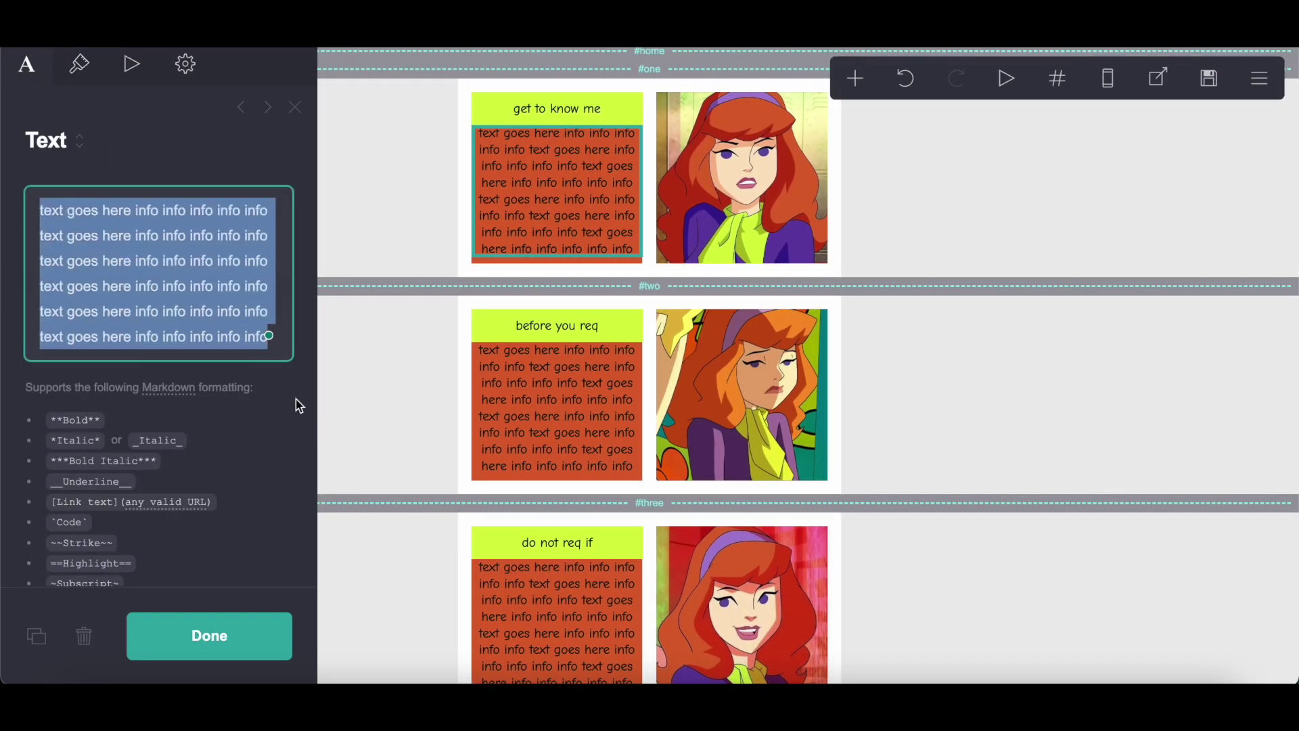
pyautogui.rightClick(190, 305)
pyautogui.click(218, 391)
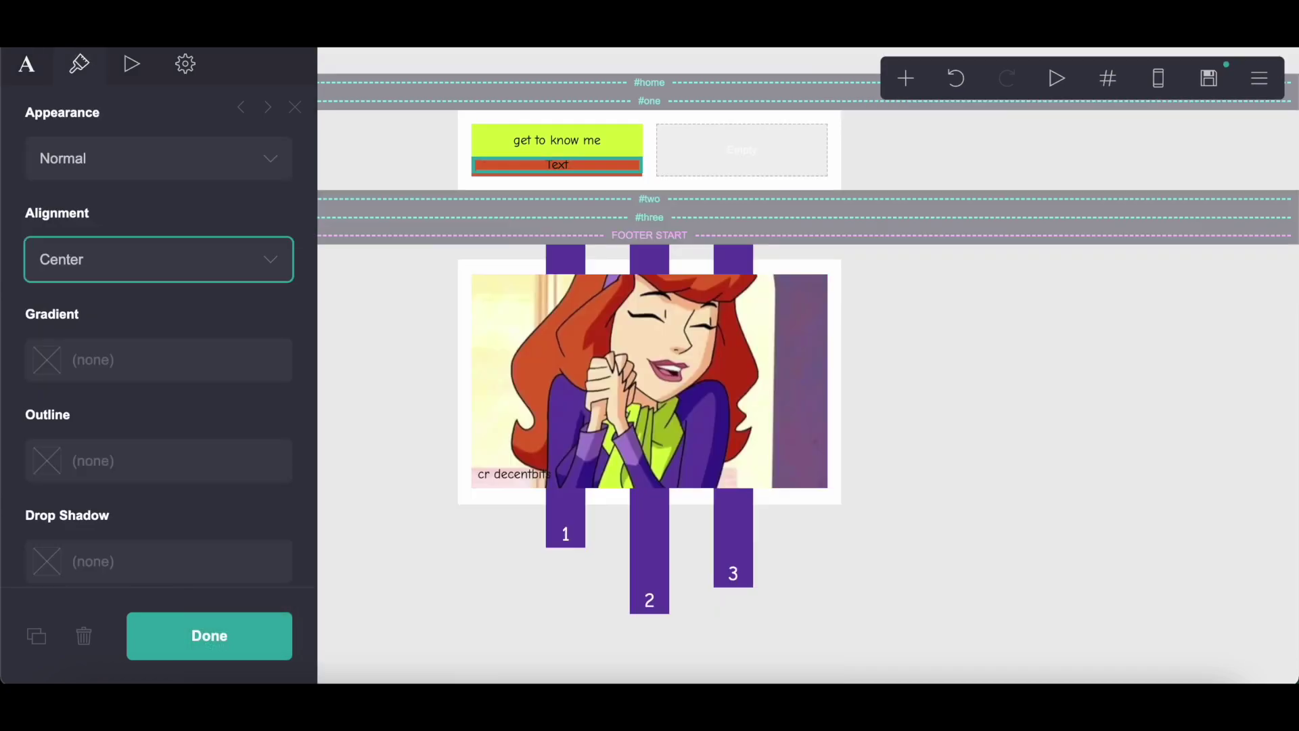
# Step: Replace the placeholder content of the text element under "get to know me" with the copied filler text
pyautogui.click(36, 75)
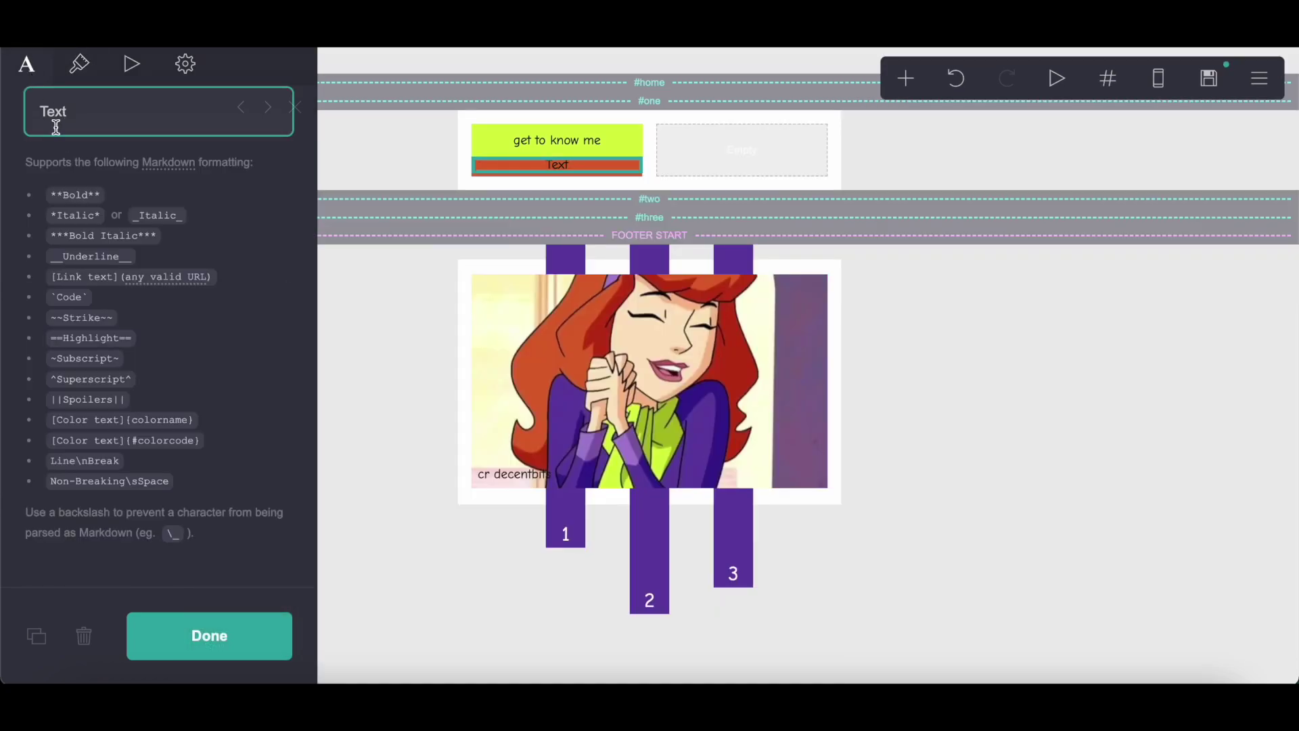
pyautogui.doubleClick(56, 127)
pyautogui.rightClick(134, 119)
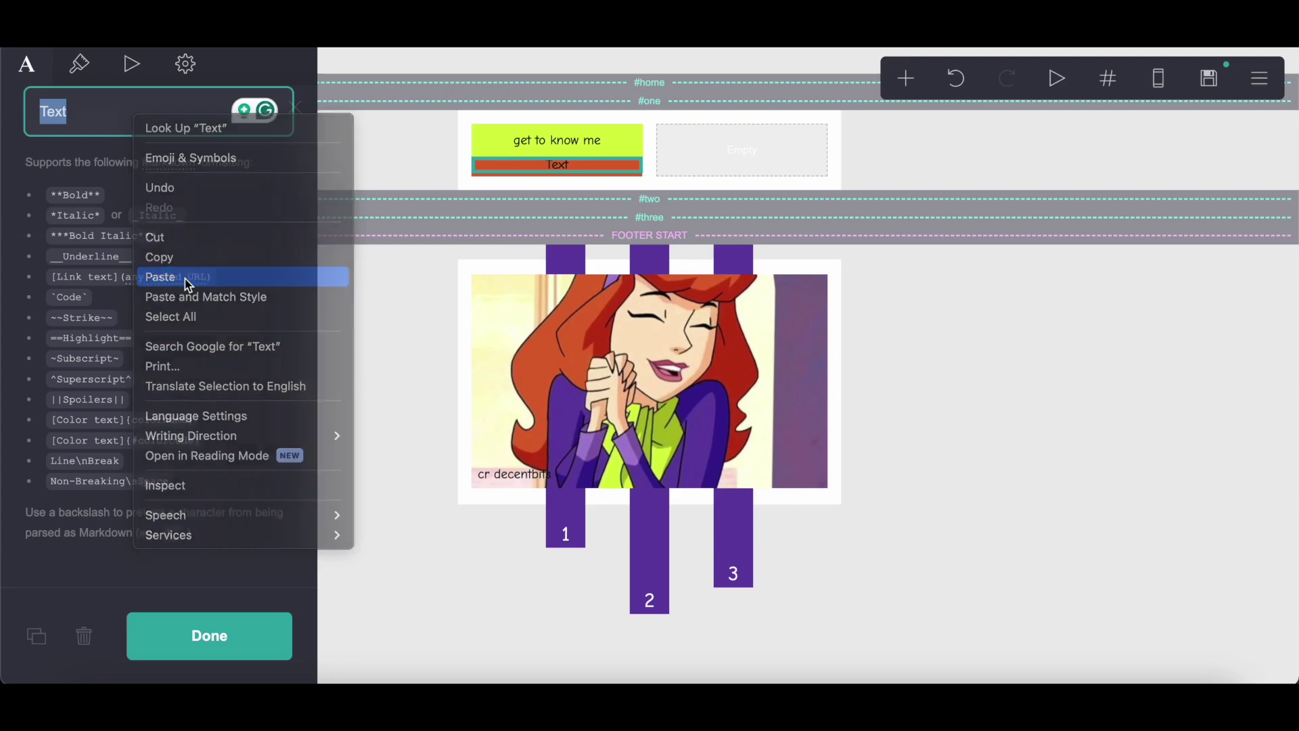
pyautogui.click(188, 277)
# Step: Add an image element and move it into the empty second column of the #one container
pyautogui.click(906, 78)
pyautogui.click(693, 187)
pyautogui.moveTo(595, 276); pyautogui.dragTo(751, 230)
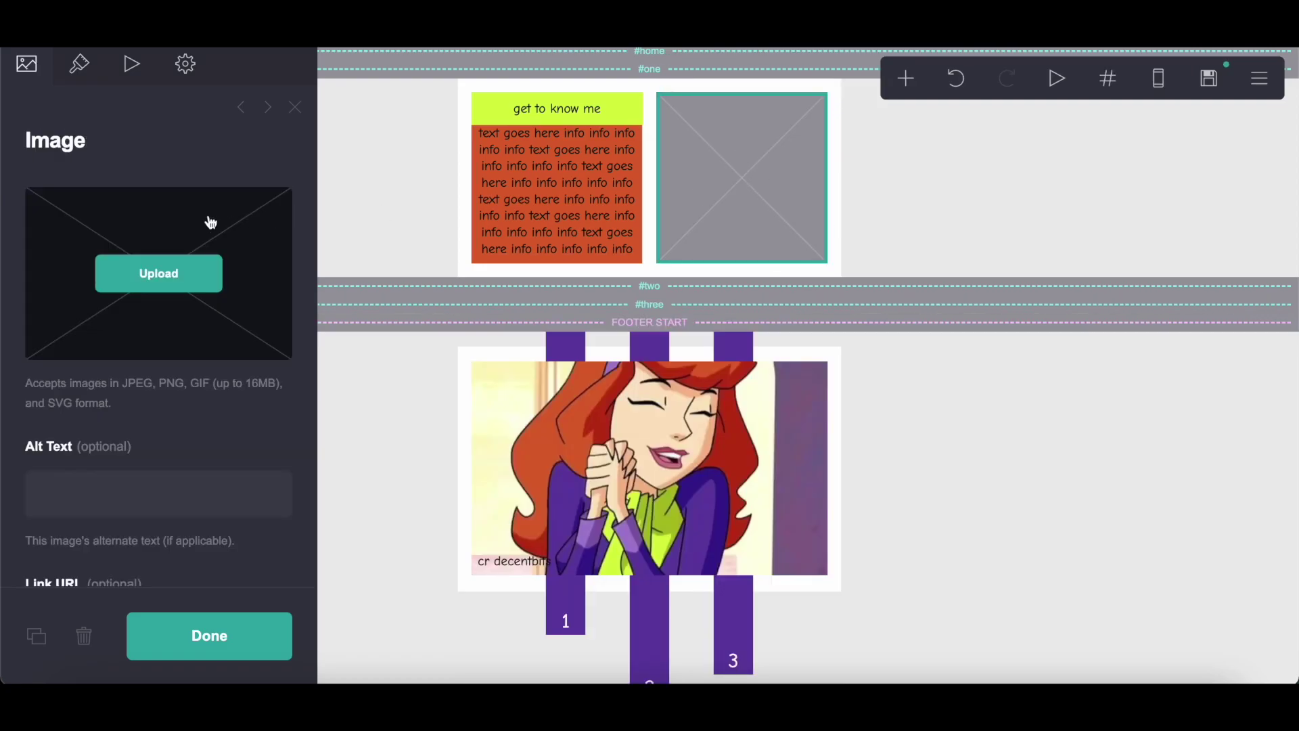
# Step: Upload a78e5bf4c5b...1be4ed81.jpeg from Downloads into the empty image element of the #one container, without cropping it
pyautogui.click(209, 223)
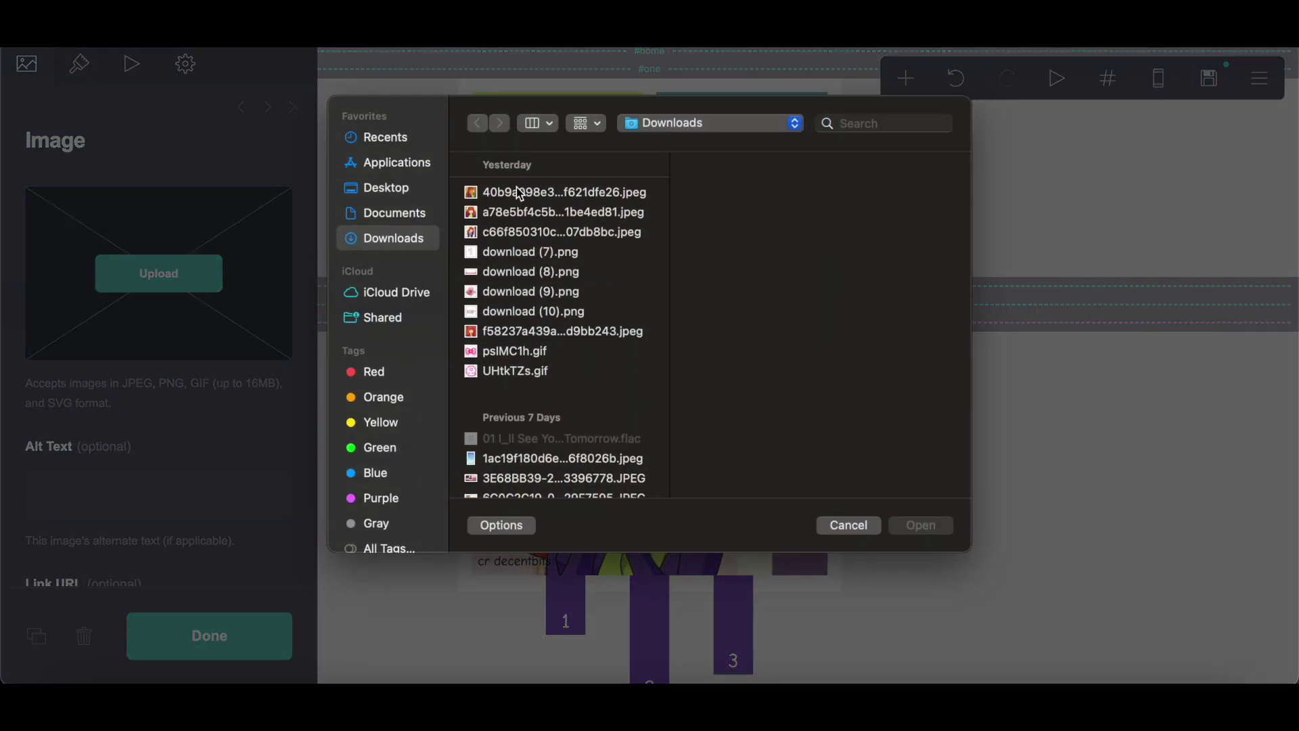
pyautogui.click(528, 193)
pyautogui.click(529, 213)
pyautogui.click(530, 231)
pyautogui.click(538, 215)
pyautogui.click(920, 525)
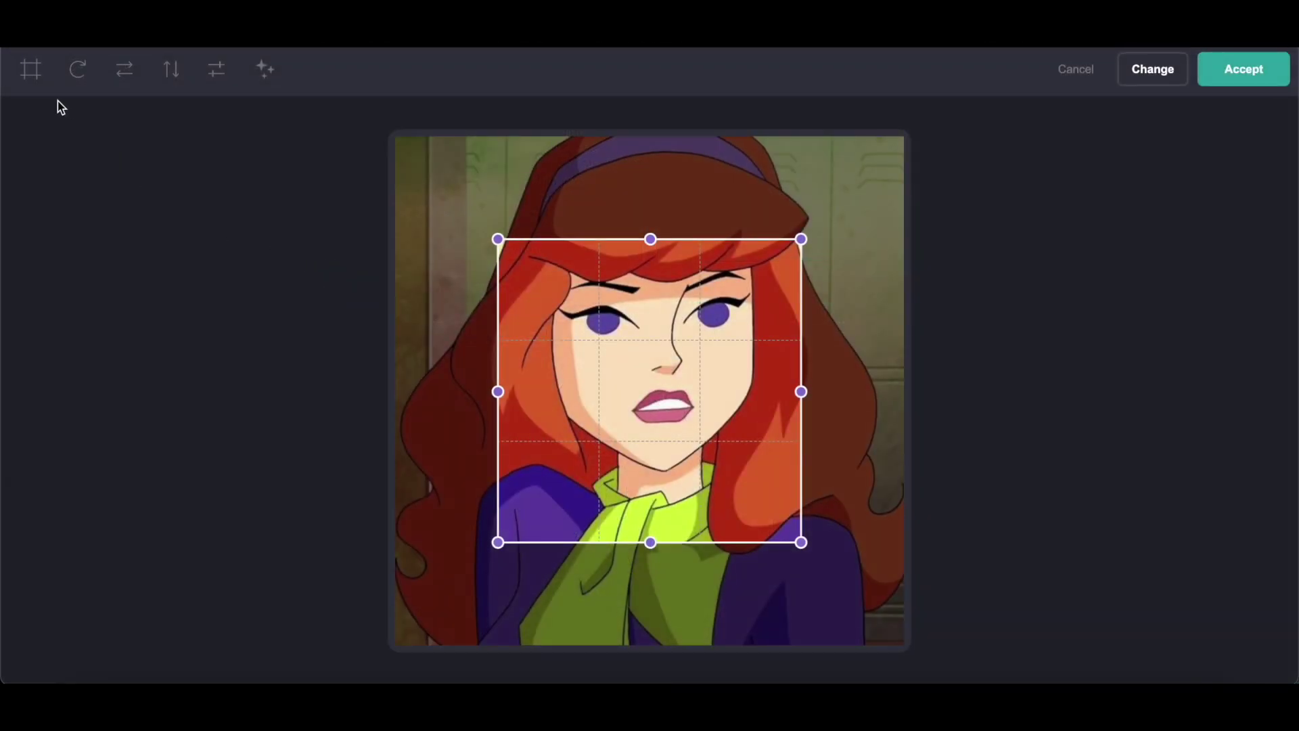
pyautogui.click(30, 73)
pyautogui.click(1255, 67)
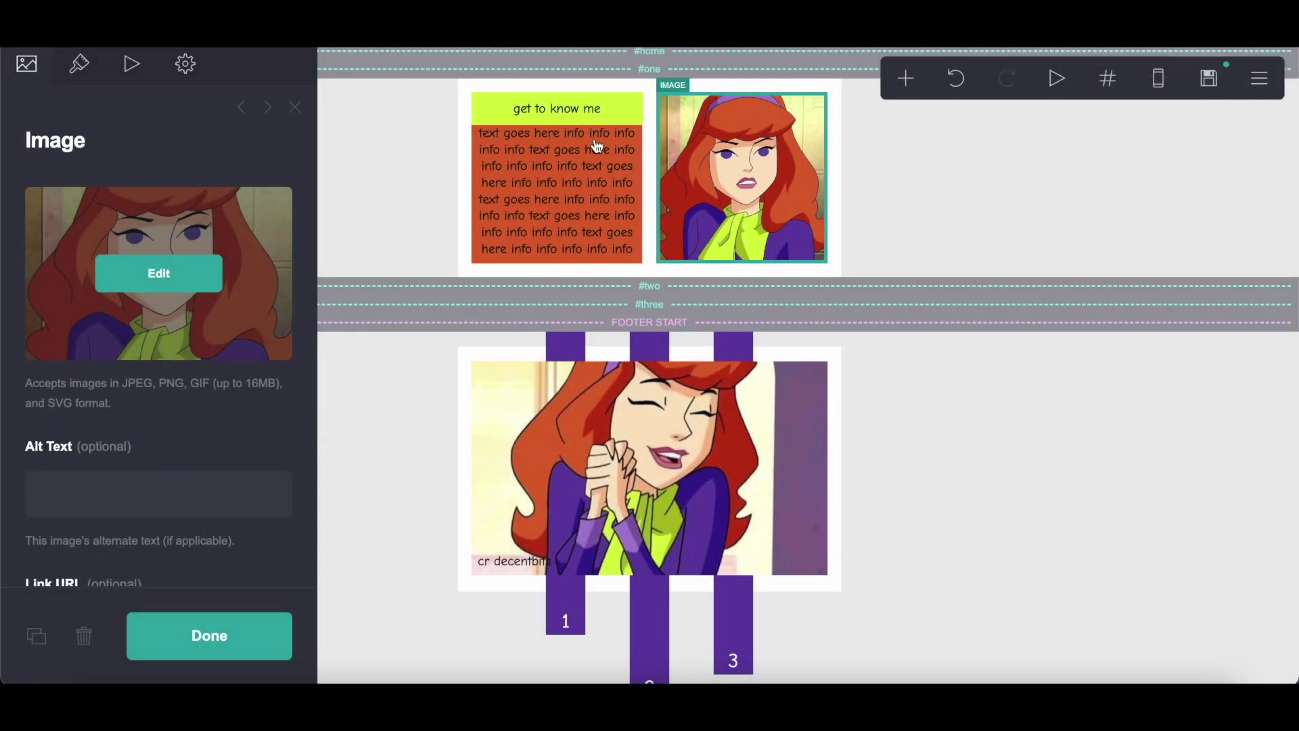
# Step: Duplicate the "get to know me" container and move the copy into the #two section
pyautogui.click(460, 163)
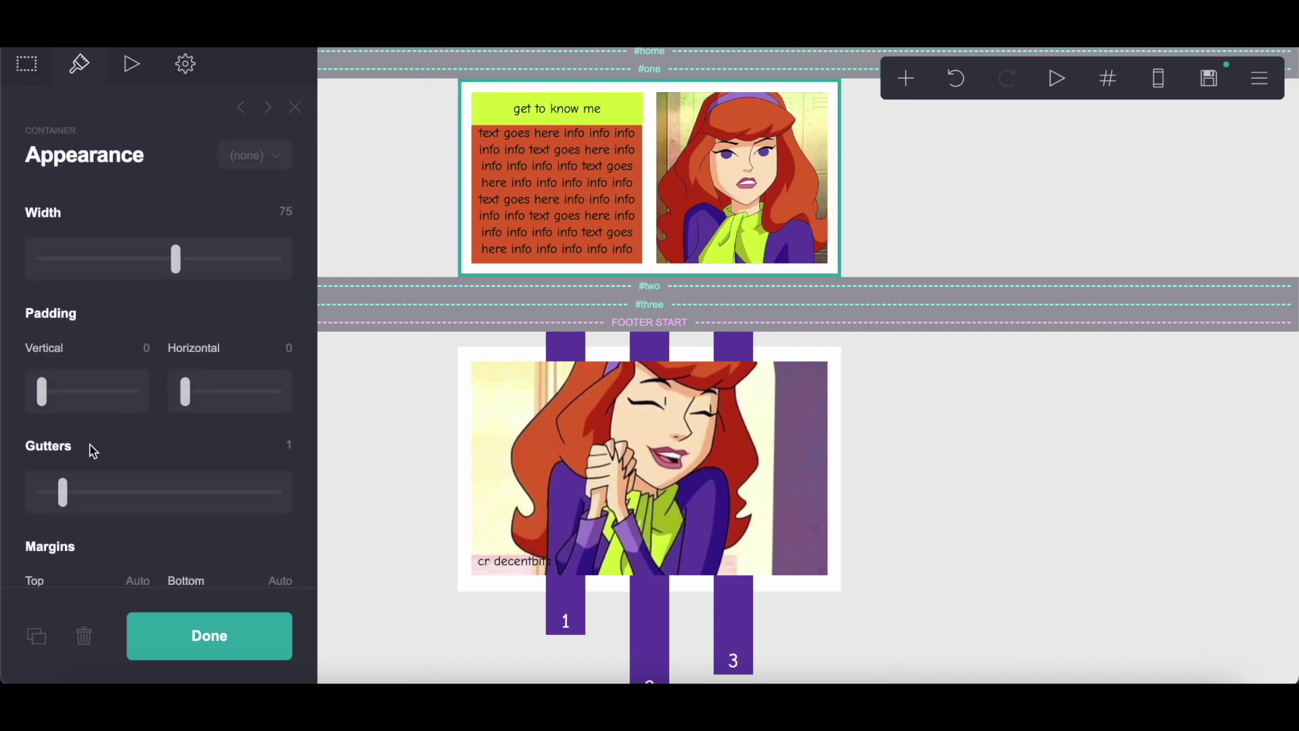
pyautogui.click(37, 633)
pyautogui.click(165, 649)
pyautogui.moveTo(552, 268); pyautogui.dragTo(739, 487)
# Step: Change the title button label in the #two container to "before you req"
pyautogui.click(559, 312)
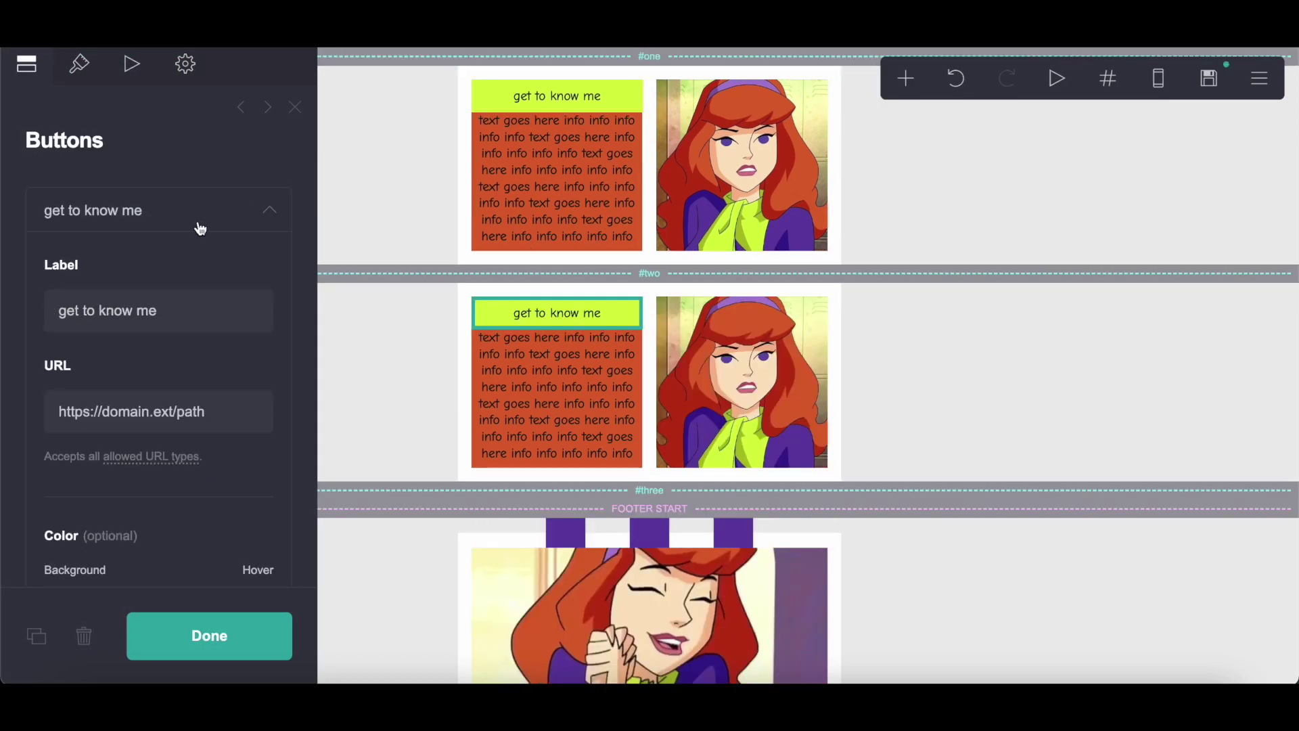
pyautogui.moveTo(191, 310); pyautogui.dragTo(35, 310)
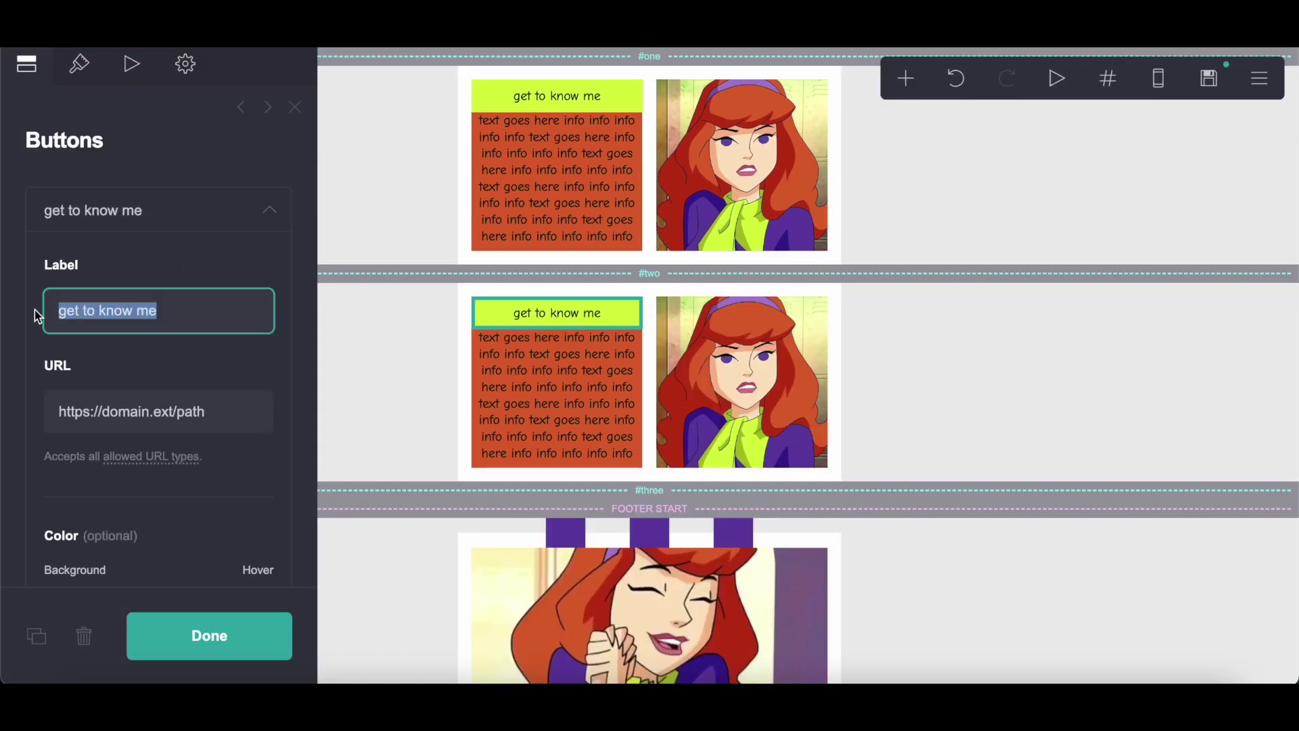
pyautogui.write('beforen')
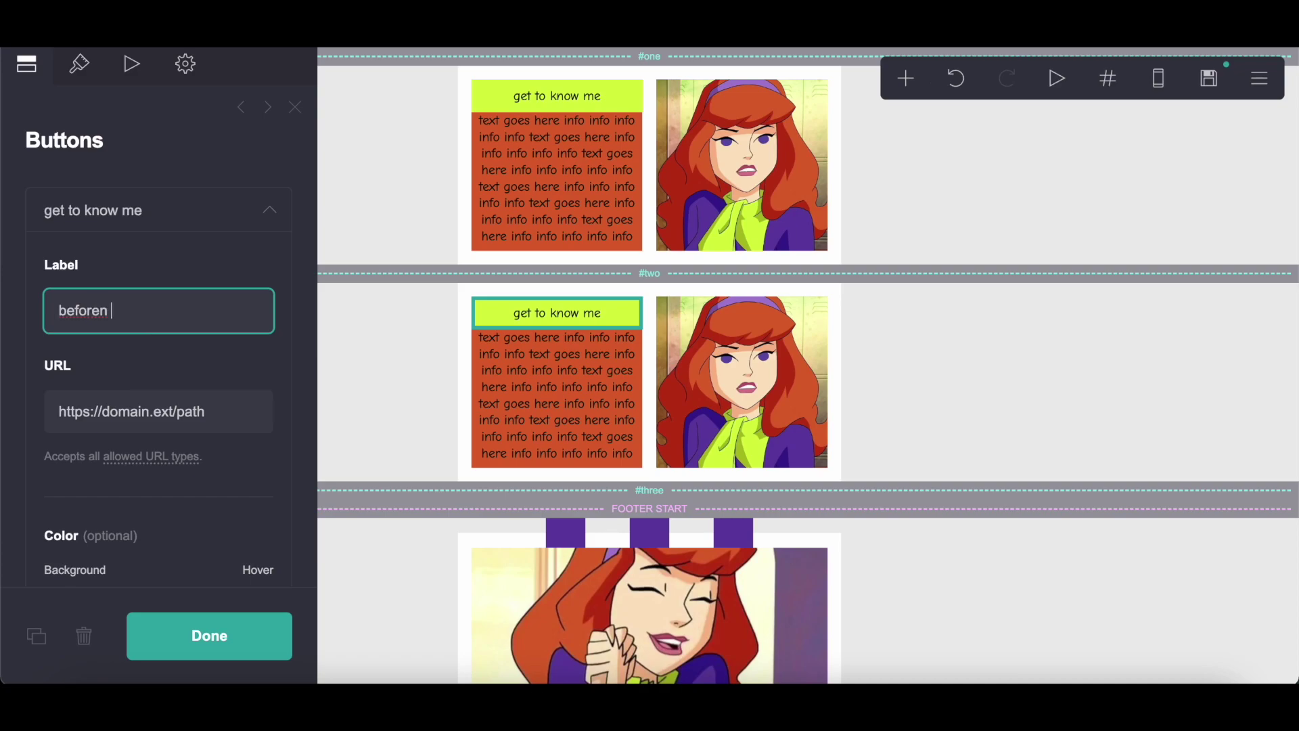
pyautogui.press('BackSpace')
pyautogui.press('BackSpace')
pyautogui.write('yo')
# Step: Replace the image in the #two container with 40b9a098e39eb00693ec39cf621dfe26.jpeg from Downloads
pyautogui.click(691, 375)
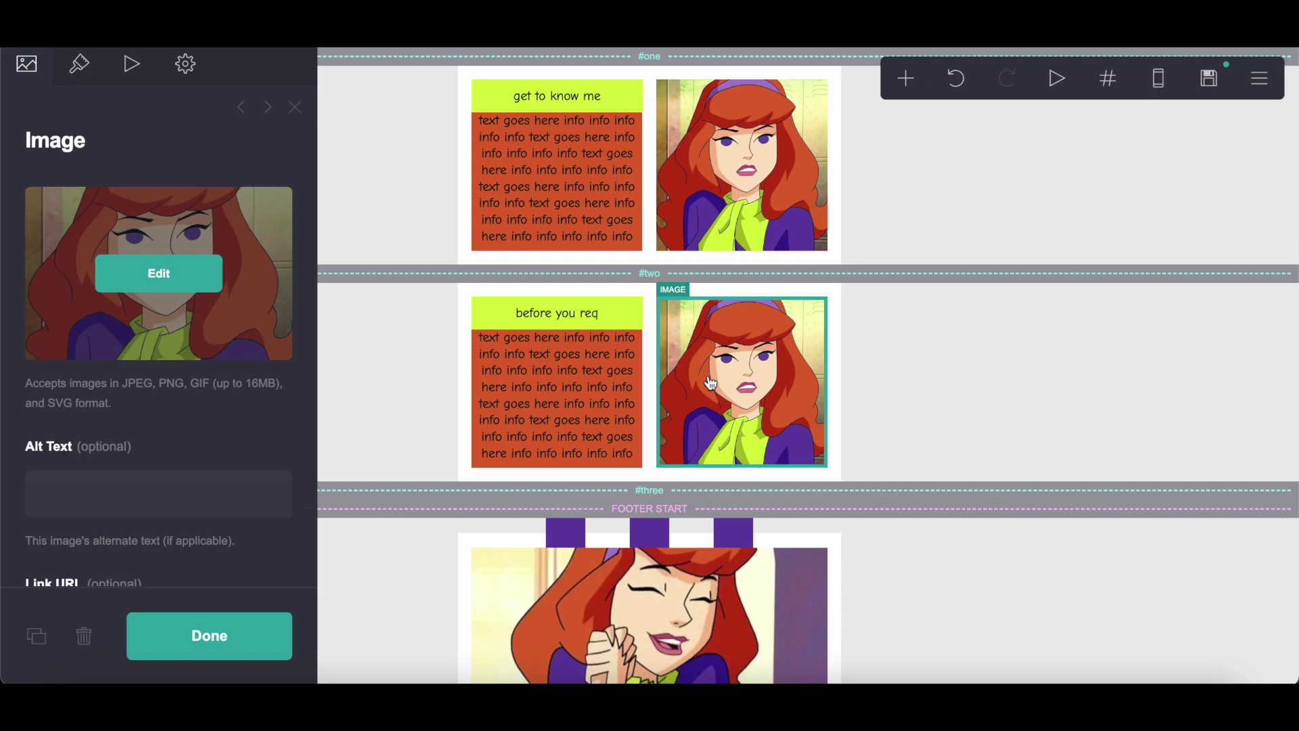
pyautogui.click(124, 313)
pyautogui.click(1153, 70)
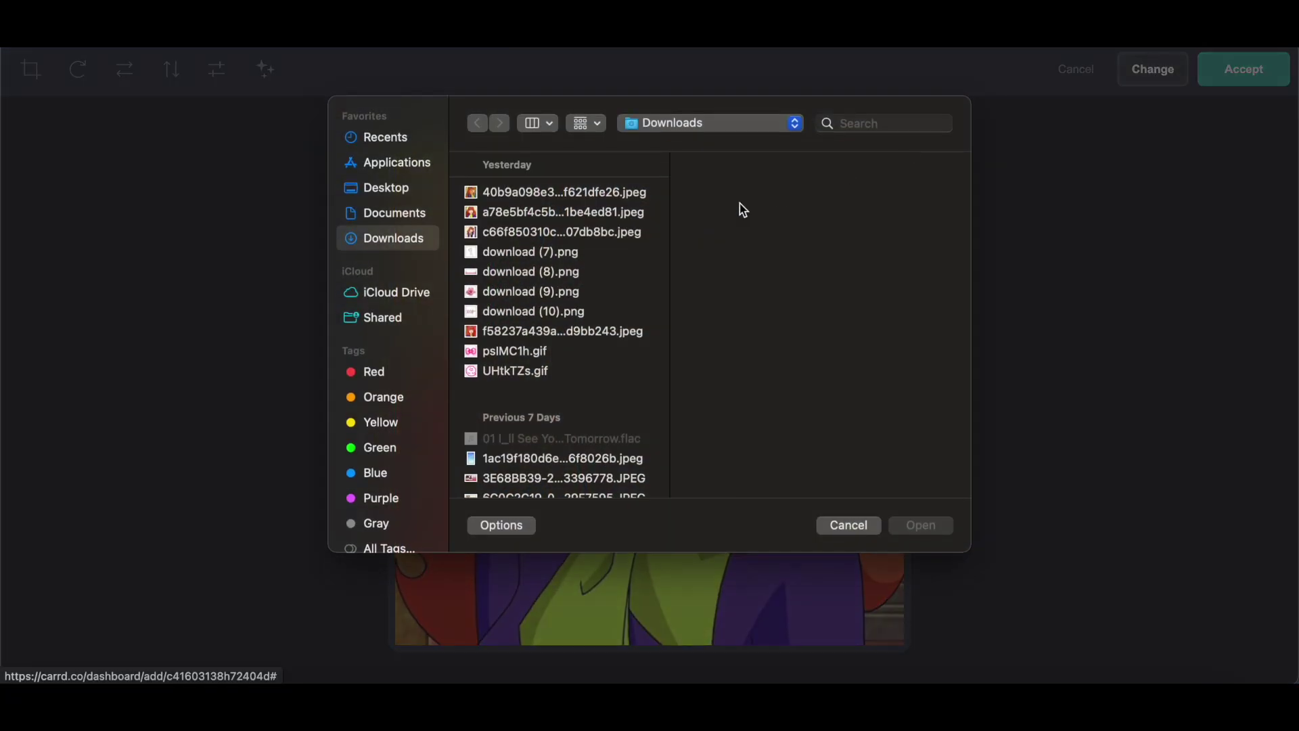
pyautogui.click(626, 195)
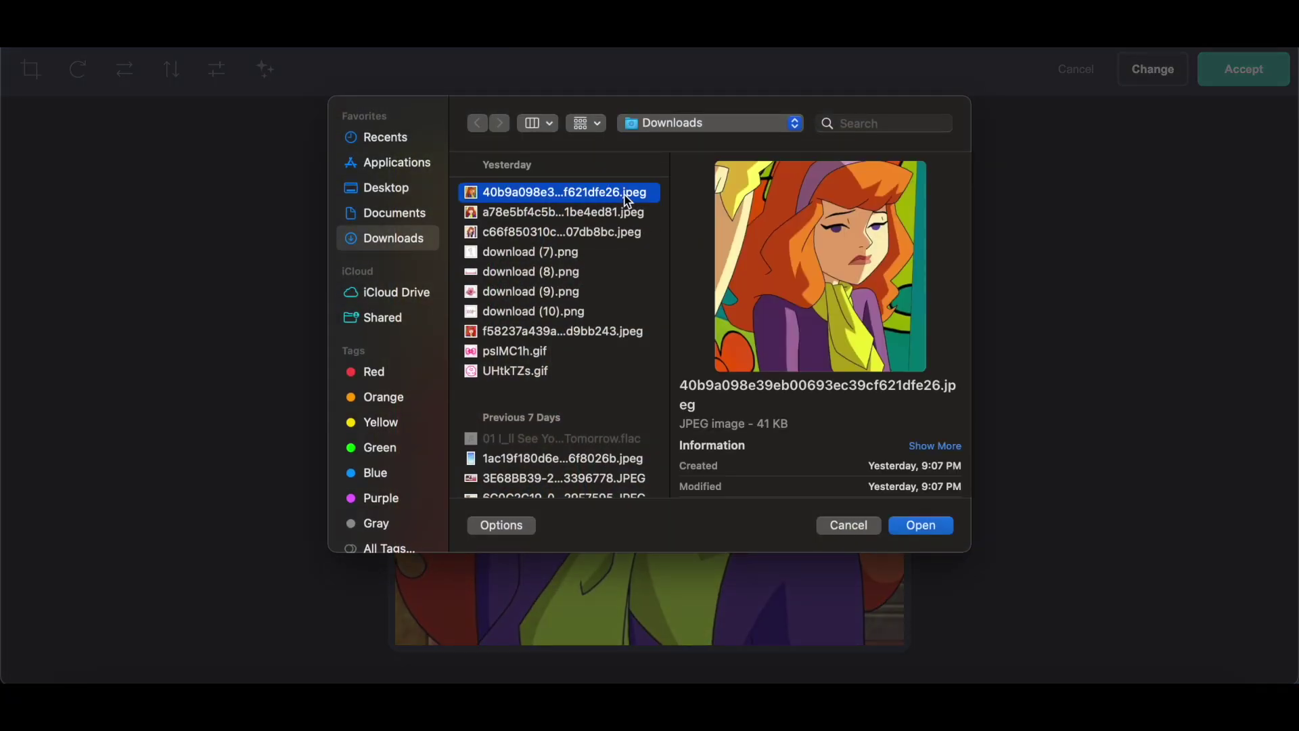
pyautogui.click(926, 528)
pyautogui.click(1243, 69)
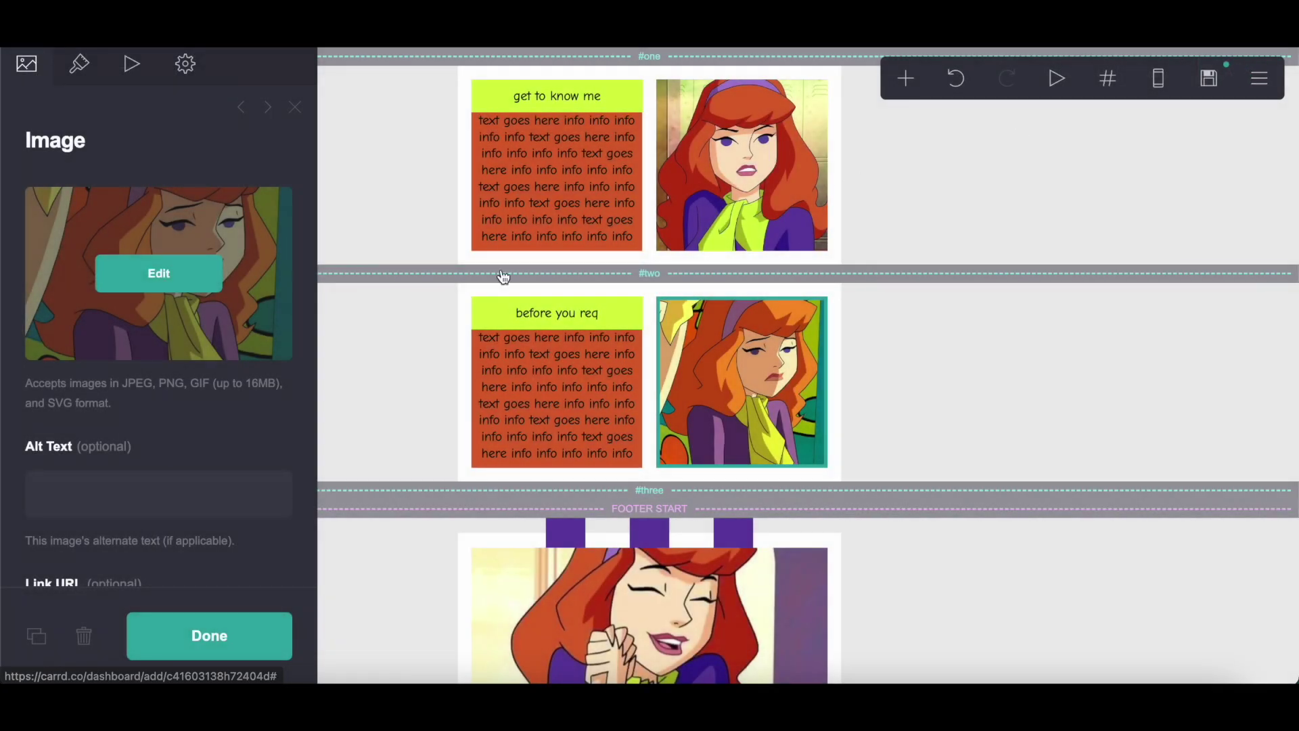
# Step: Duplicate the "before you req" container and move the copy into the #three section
pyautogui.click(435, 350)
pyautogui.click(38, 650)
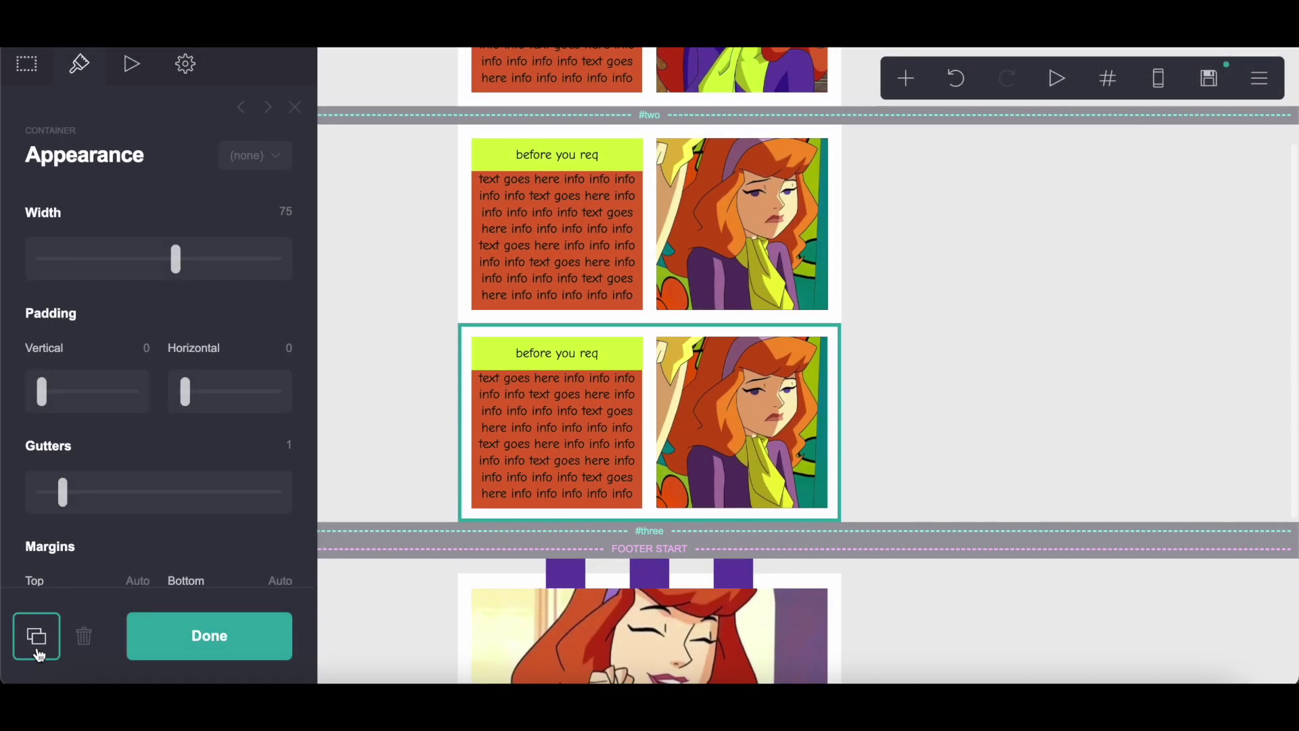
pyautogui.moveTo(651, 275); pyautogui.dragTo(740, 474)
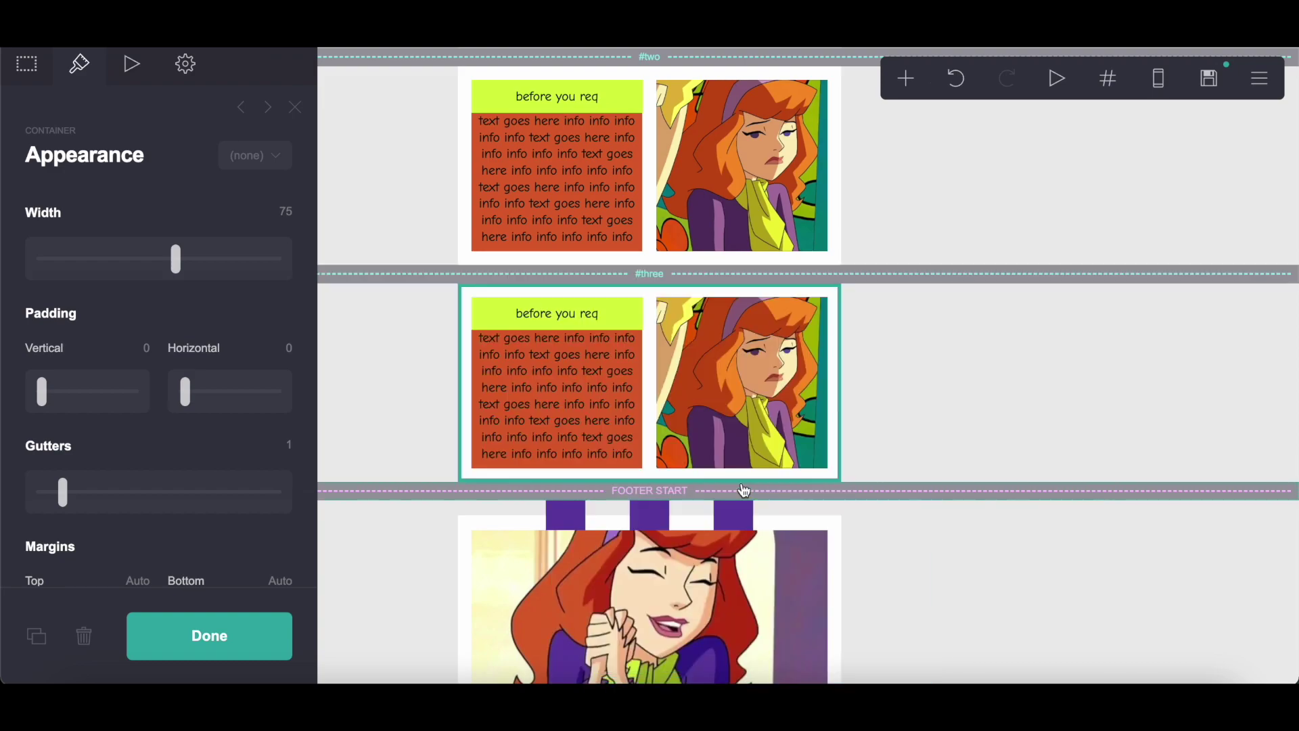
# Step: Change the title button label in the #three container to "do not req if"
pyautogui.click(41, 84)
pyautogui.click(592, 316)
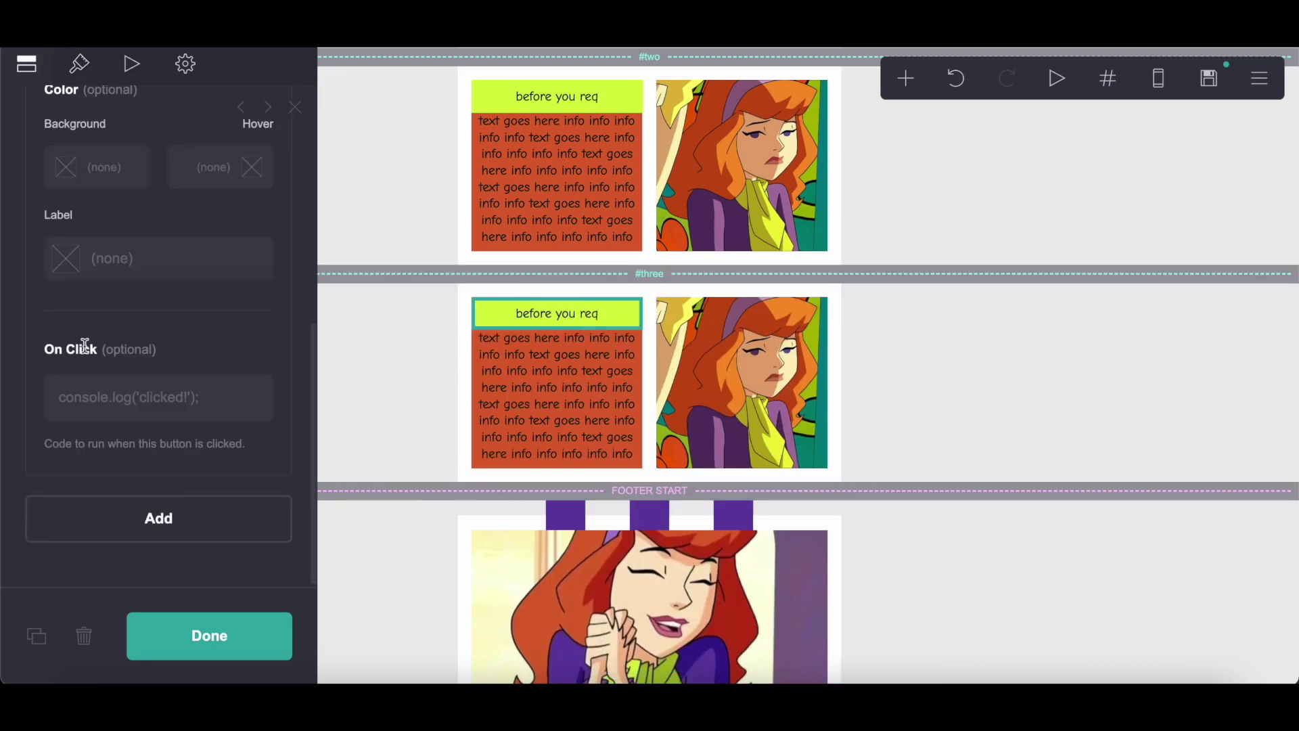
pyautogui.scroll(6, 85, 346)
pyautogui.click(60, 299)
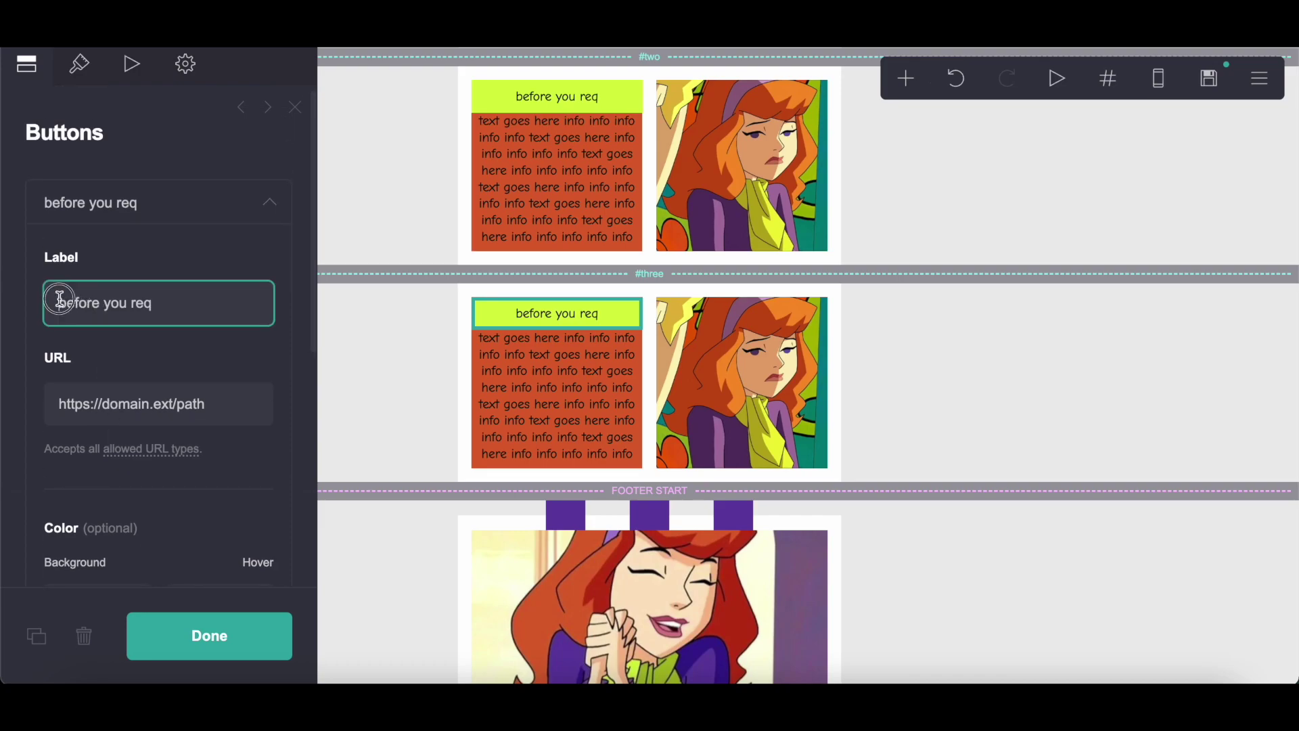
pyautogui.moveTo(60, 298); pyautogui.dragTo(229, 298)
pyautogui.write('do')
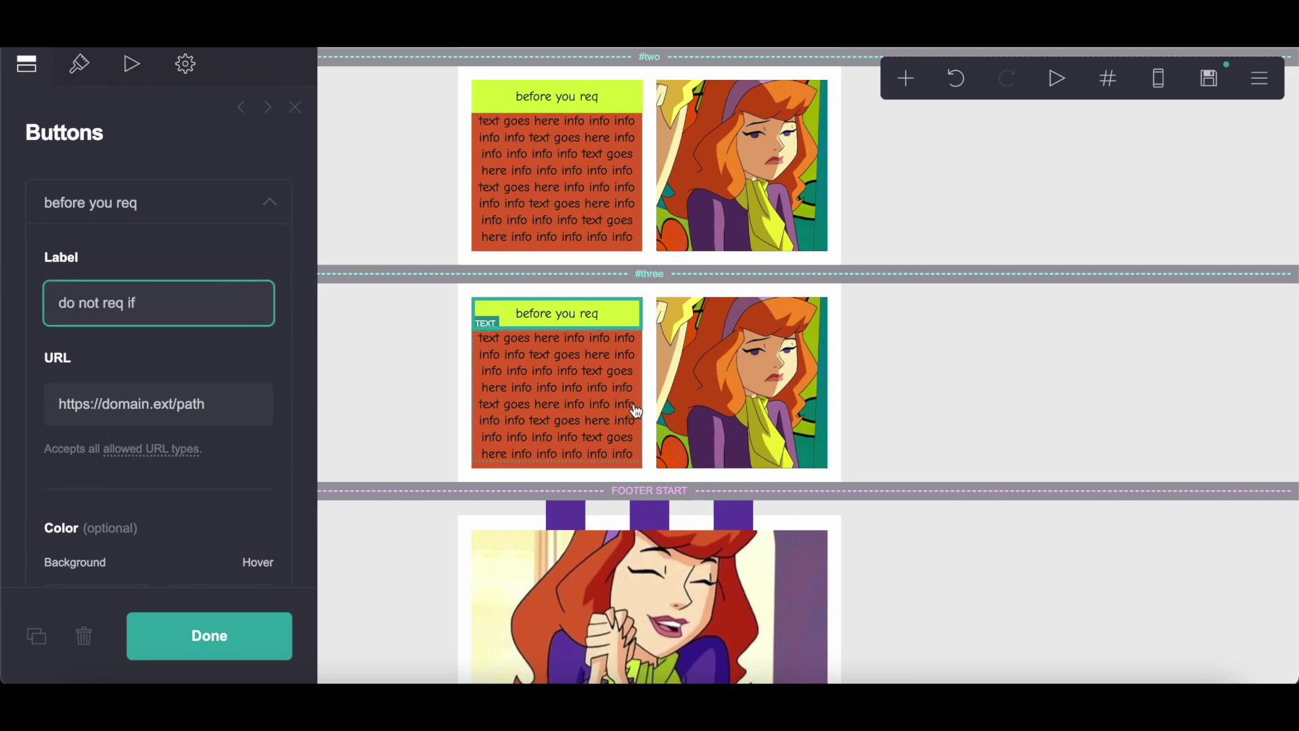
# Step: Replace the image in the #three container with f58237a439ab7aa8a153e8da7d9bb243.jpeg from Downloads
pyautogui.click(699, 387)
pyautogui.click(52, 323)
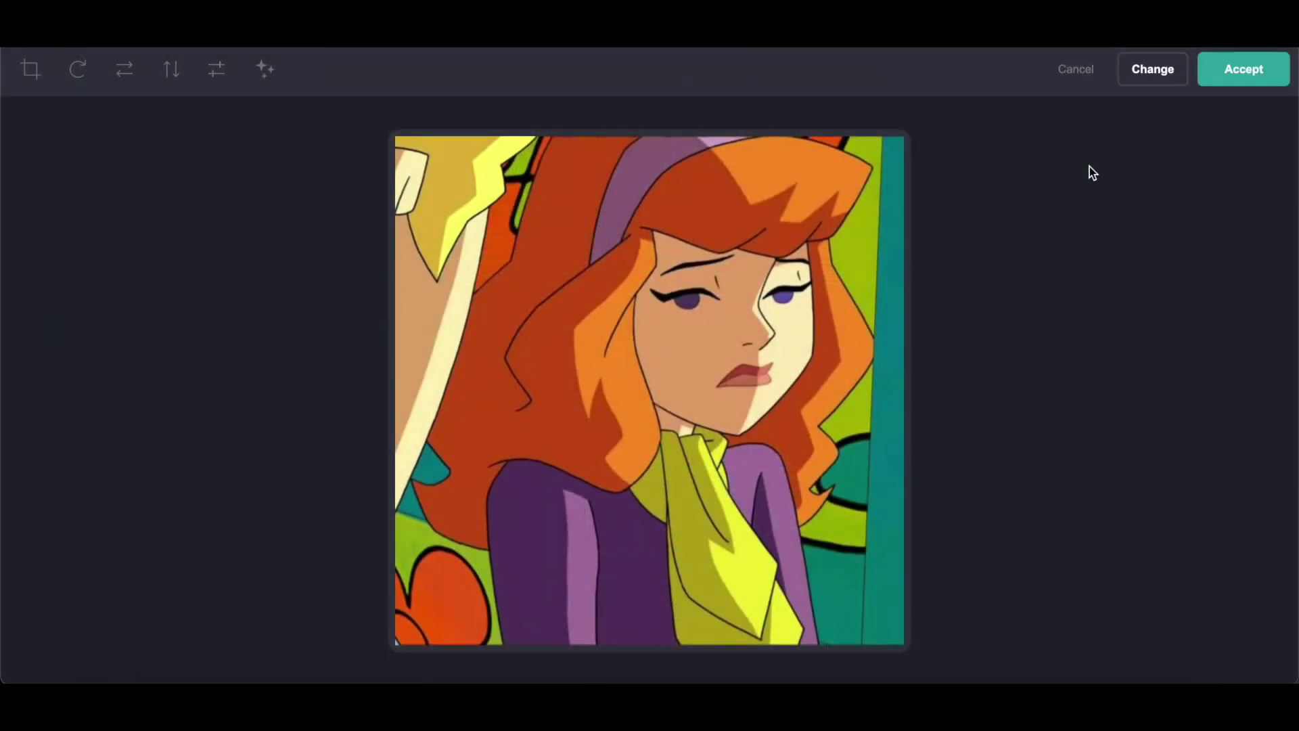
pyautogui.click(1131, 67)
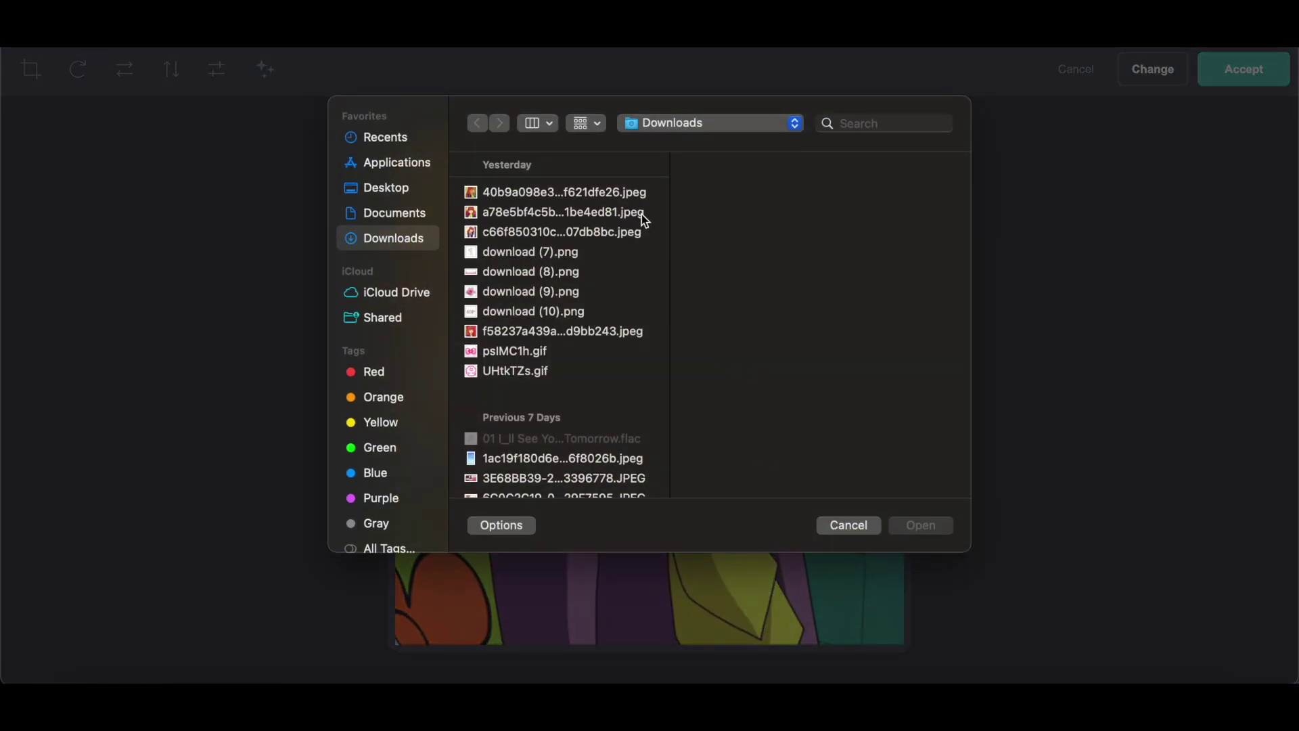
pyautogui.click(642, 212)
pyautogui.click(611, 331)
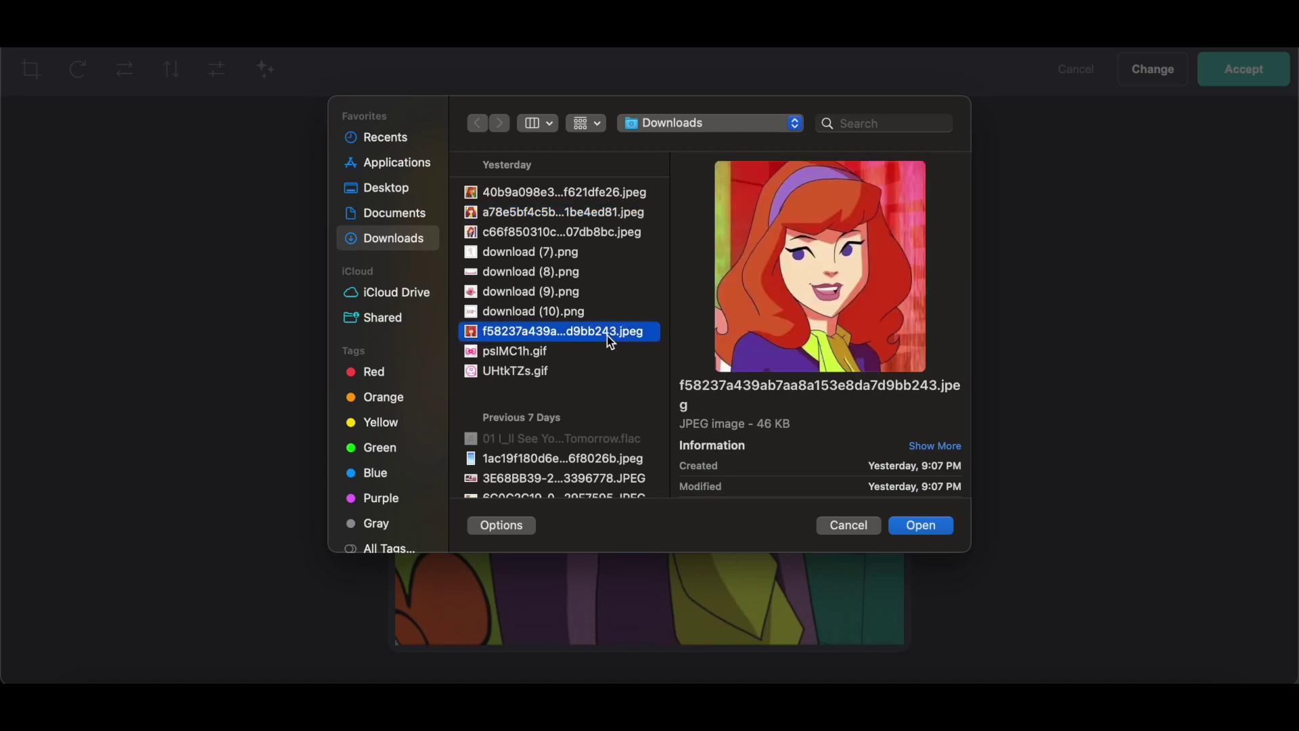
pyautogui.click(920, 526)
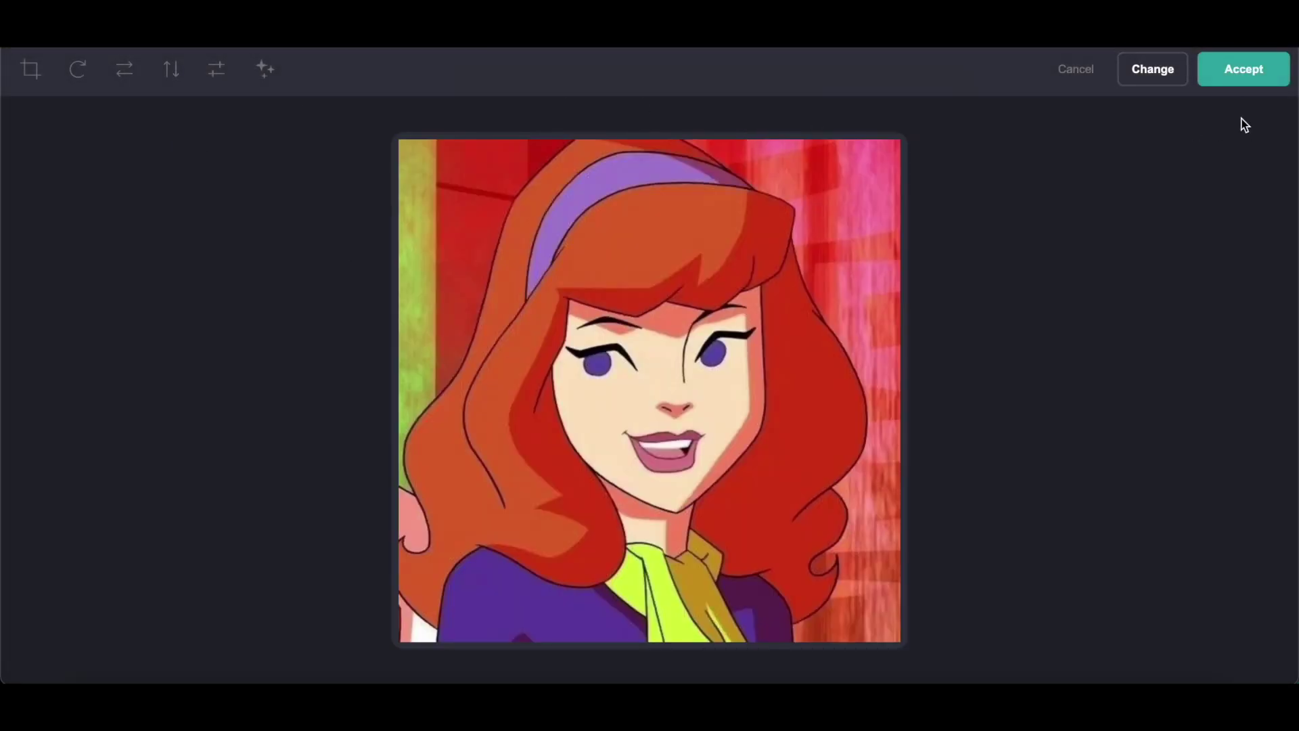
pyautogui.click(1244, 69)
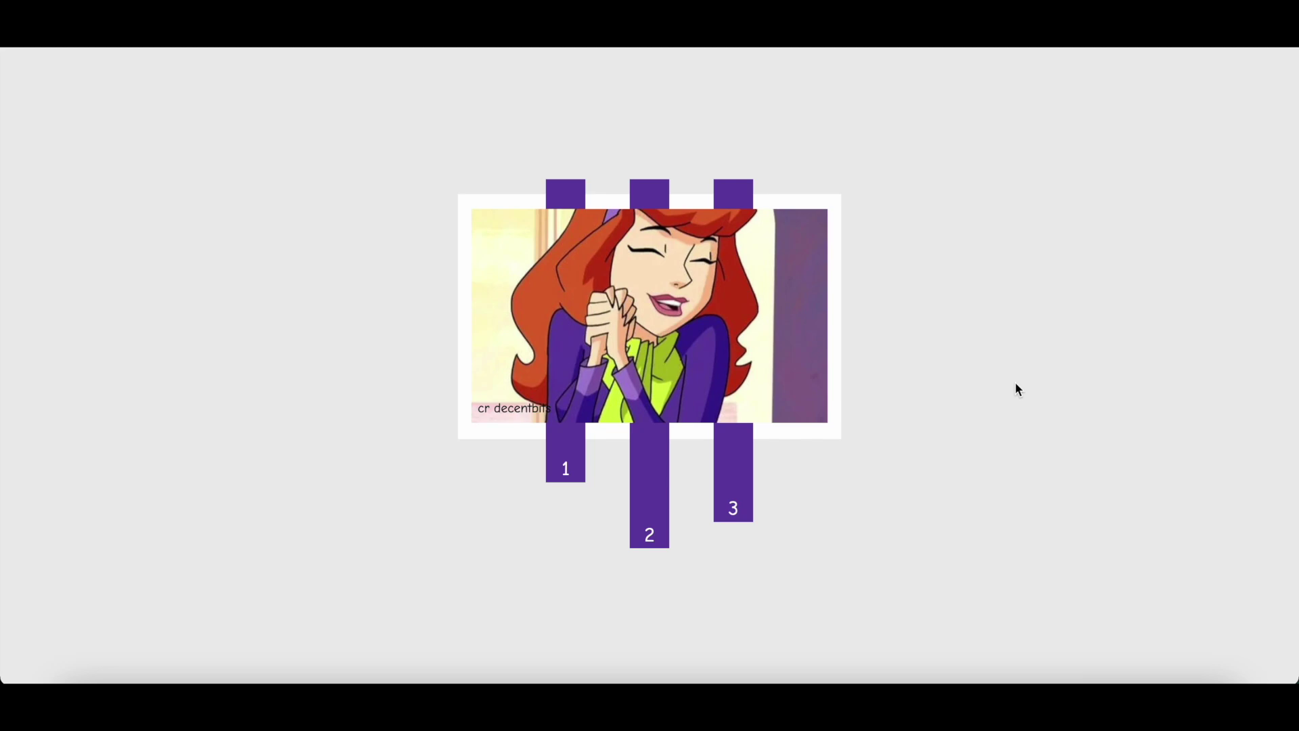
# Step: On the published page, test navigation buttons 1, 2 and 3 to check the section each one opens
pyautogui.click(560, 467)
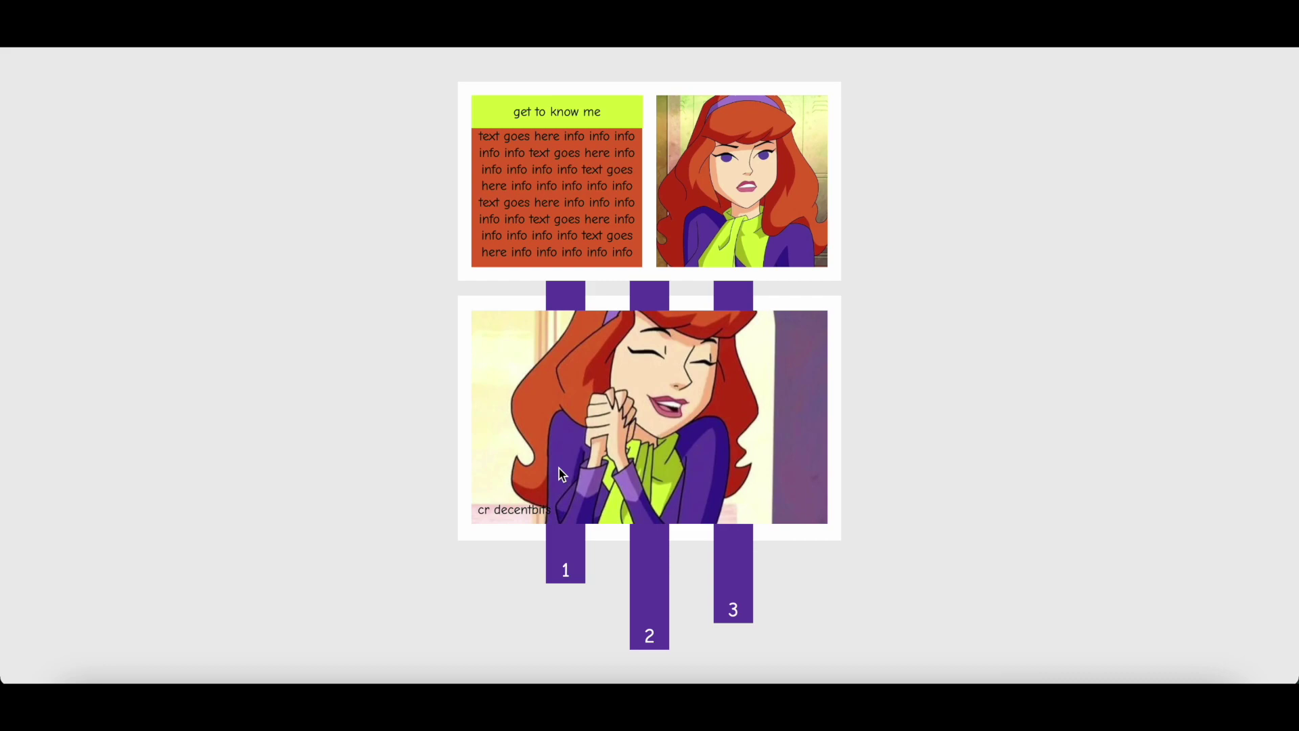
pyautogui.click(663, 634)
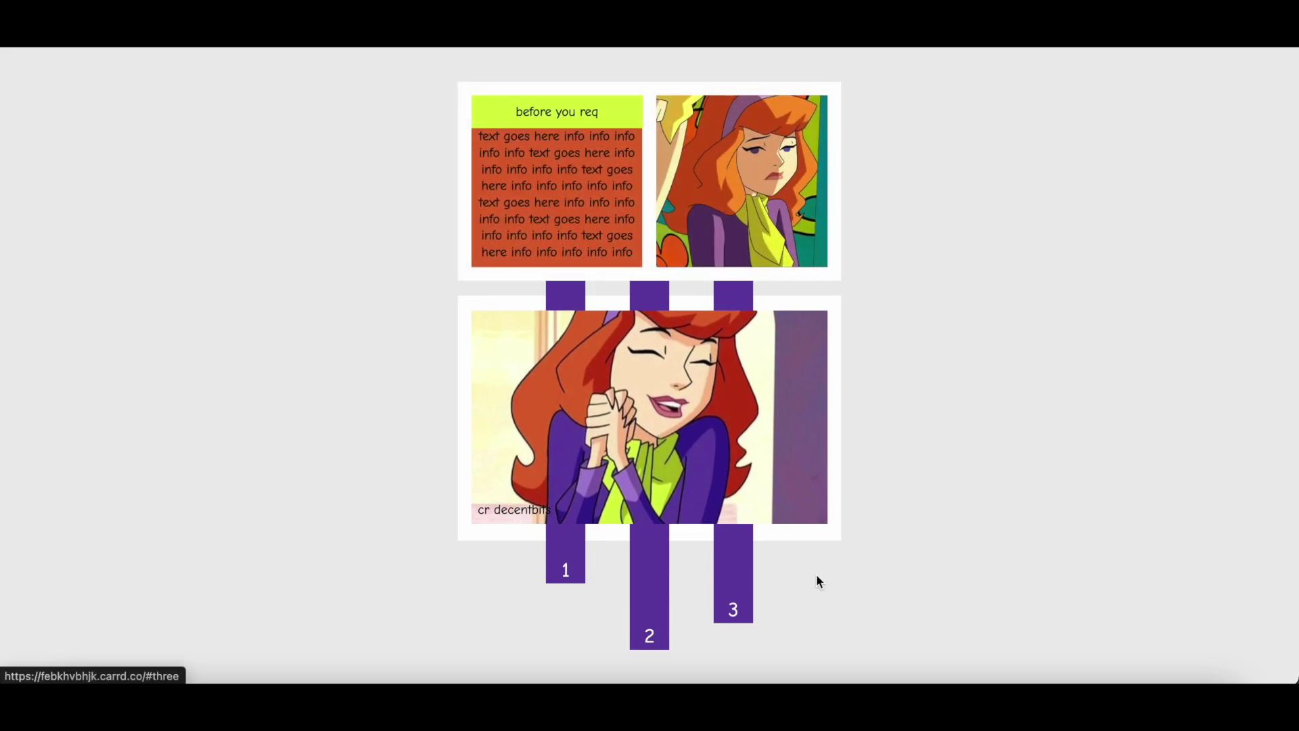
pyautogui.click(736, 610)
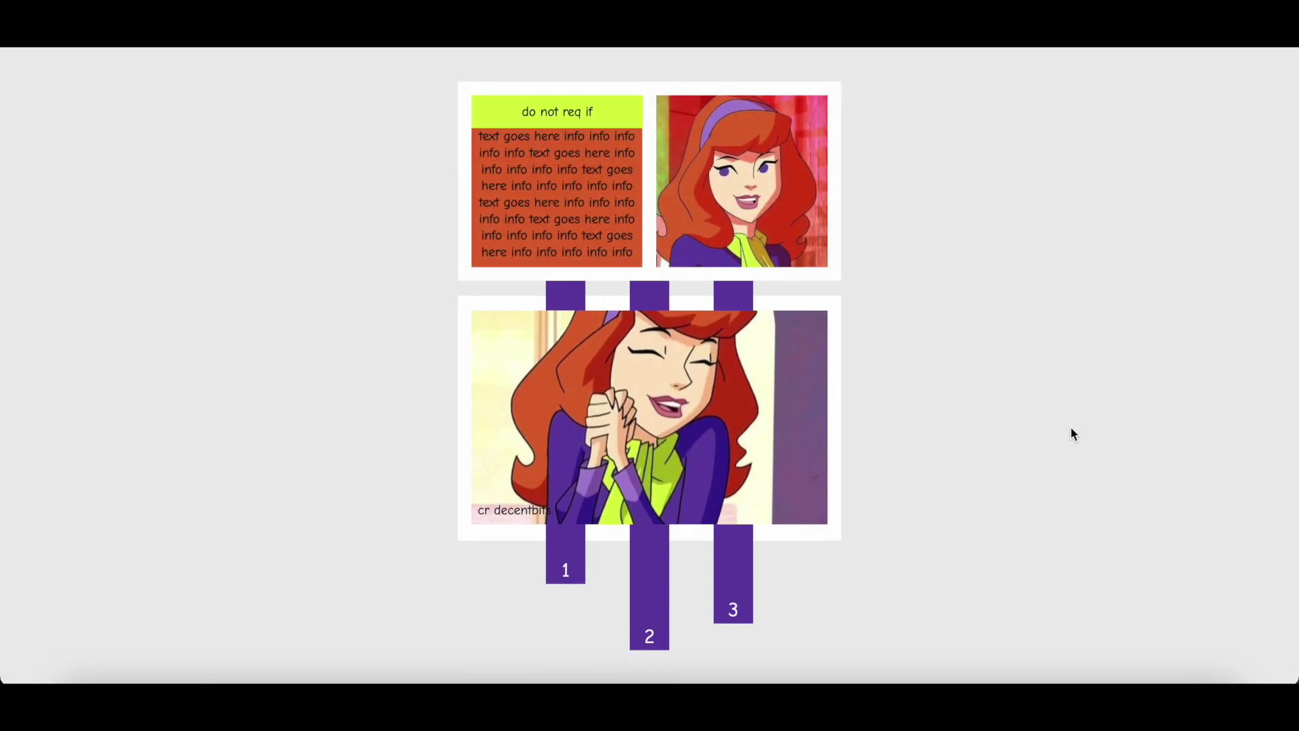